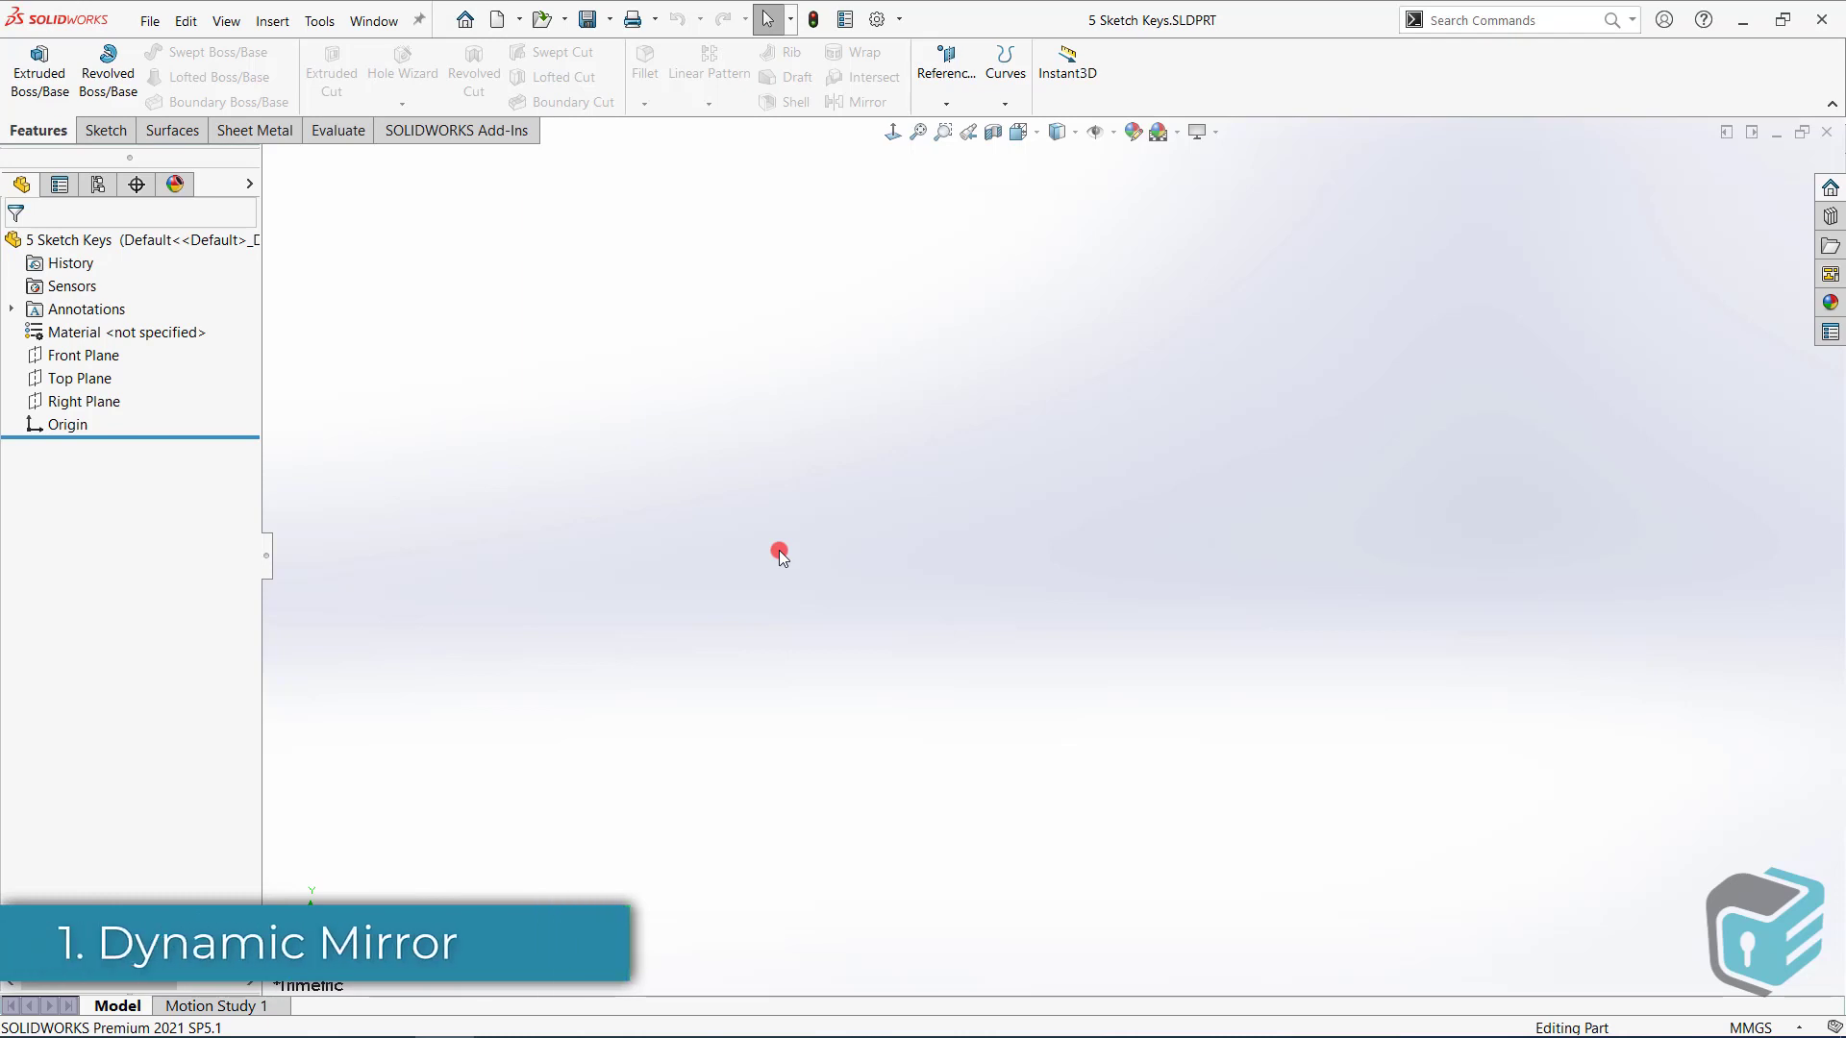
# Start a sketch on the Front Plane and draw a vertical centerline about 86 mm long upward from the origin
pyautogui.click(119, 361)
pyautogui.click(81, 328)
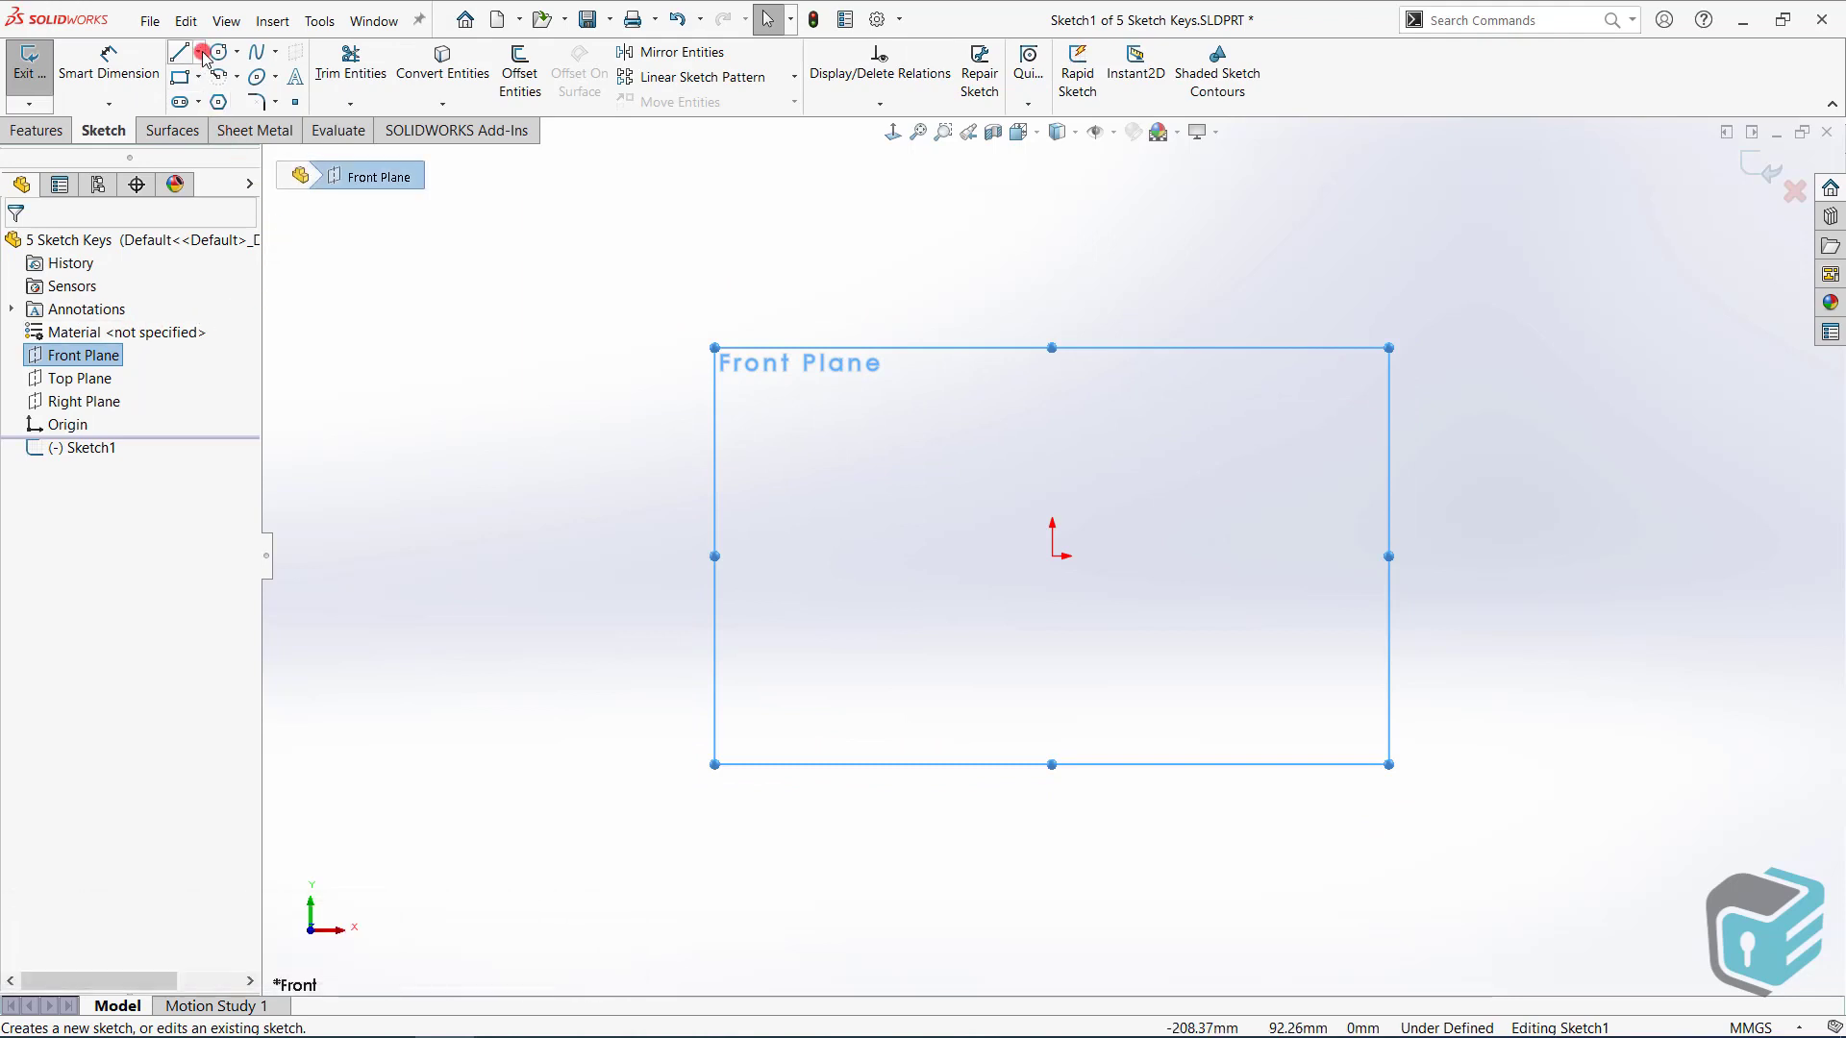
pyautogui.click(198, 52)
pyautogui.click(231, 99)
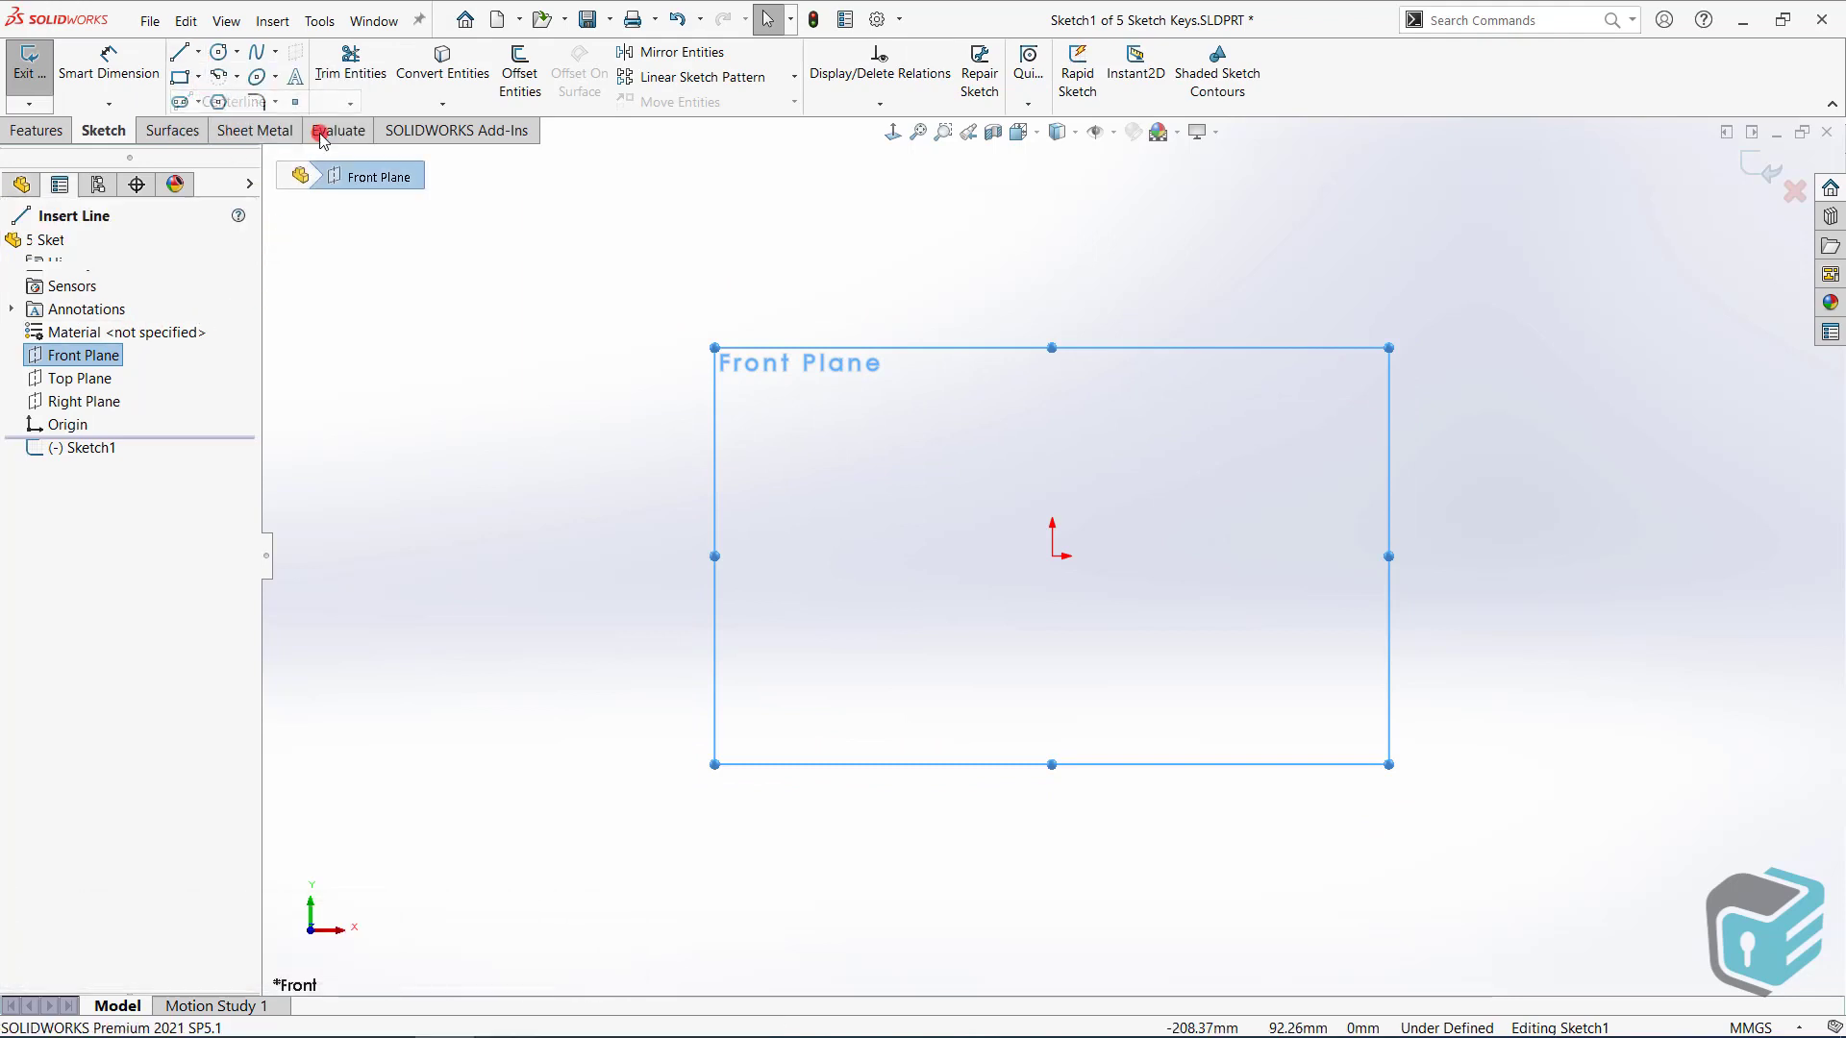
pyautogui.click(1051, 556)
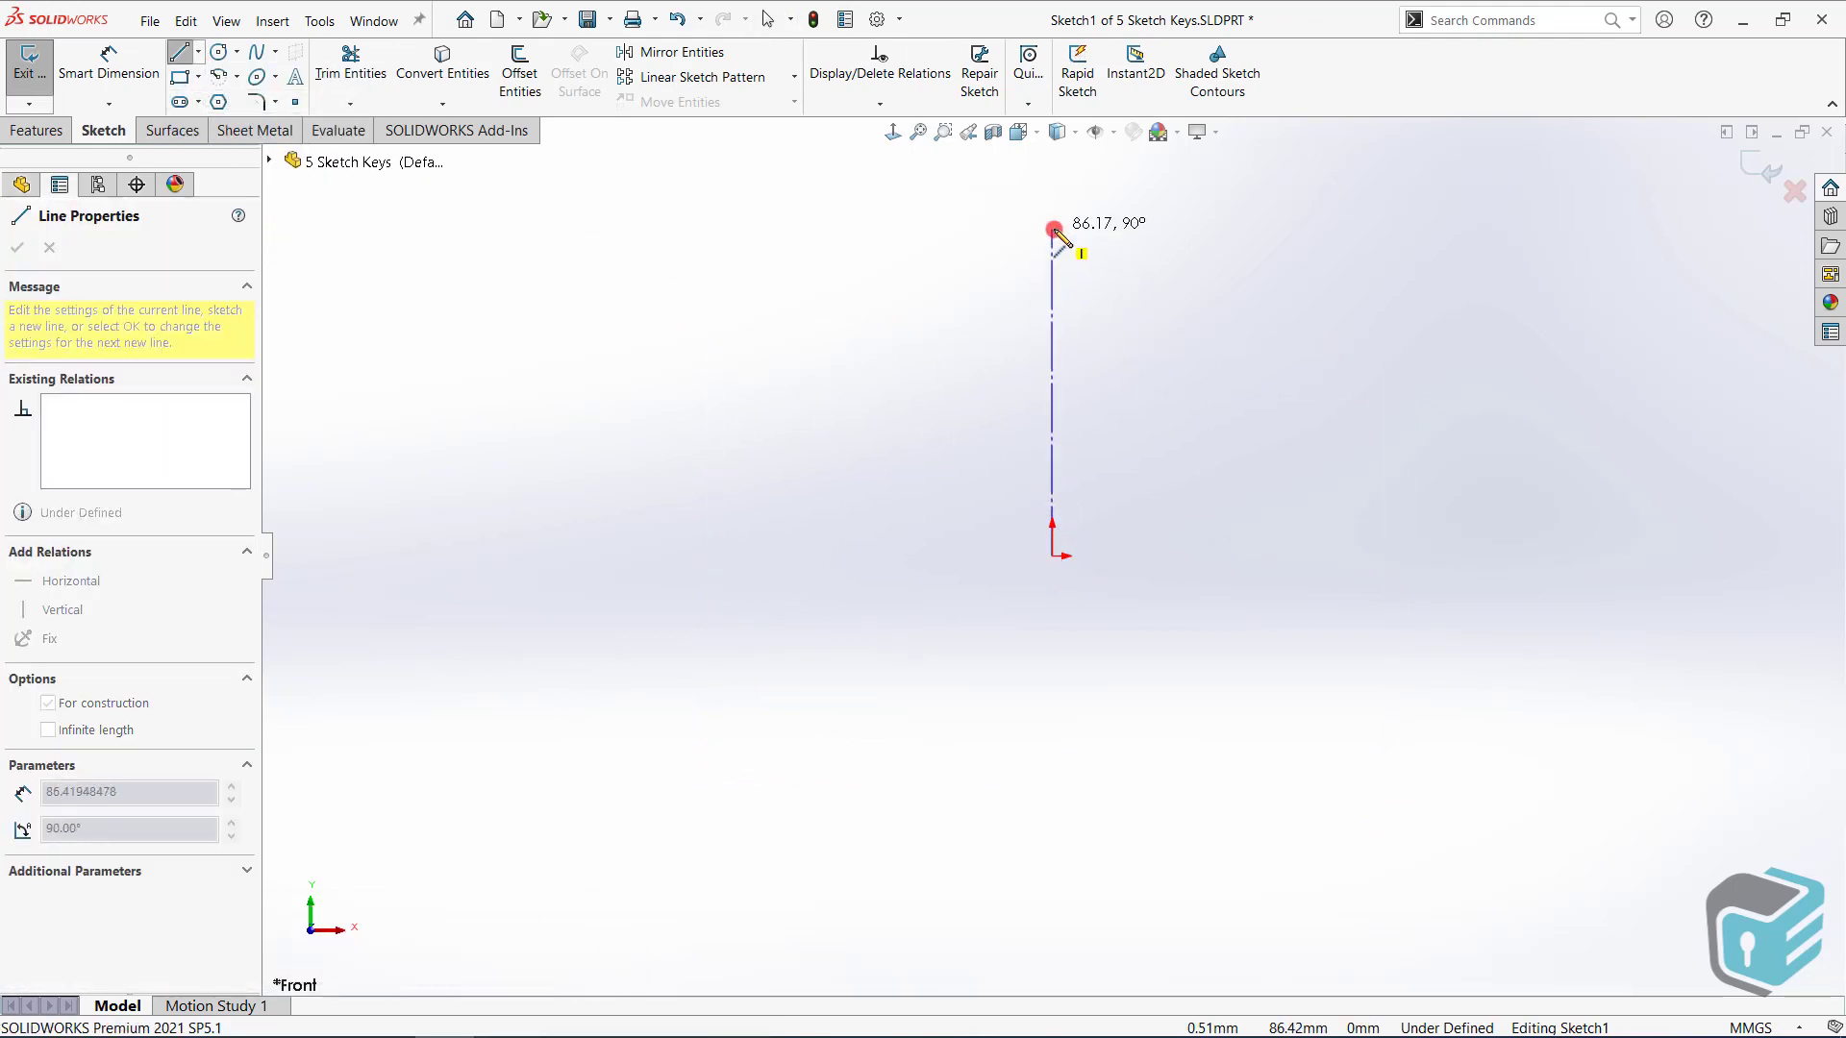
pyautogui.click(1052, 228)
pyautogui.rightClick(1174, 243)
pyautogui.click(1217, 258)
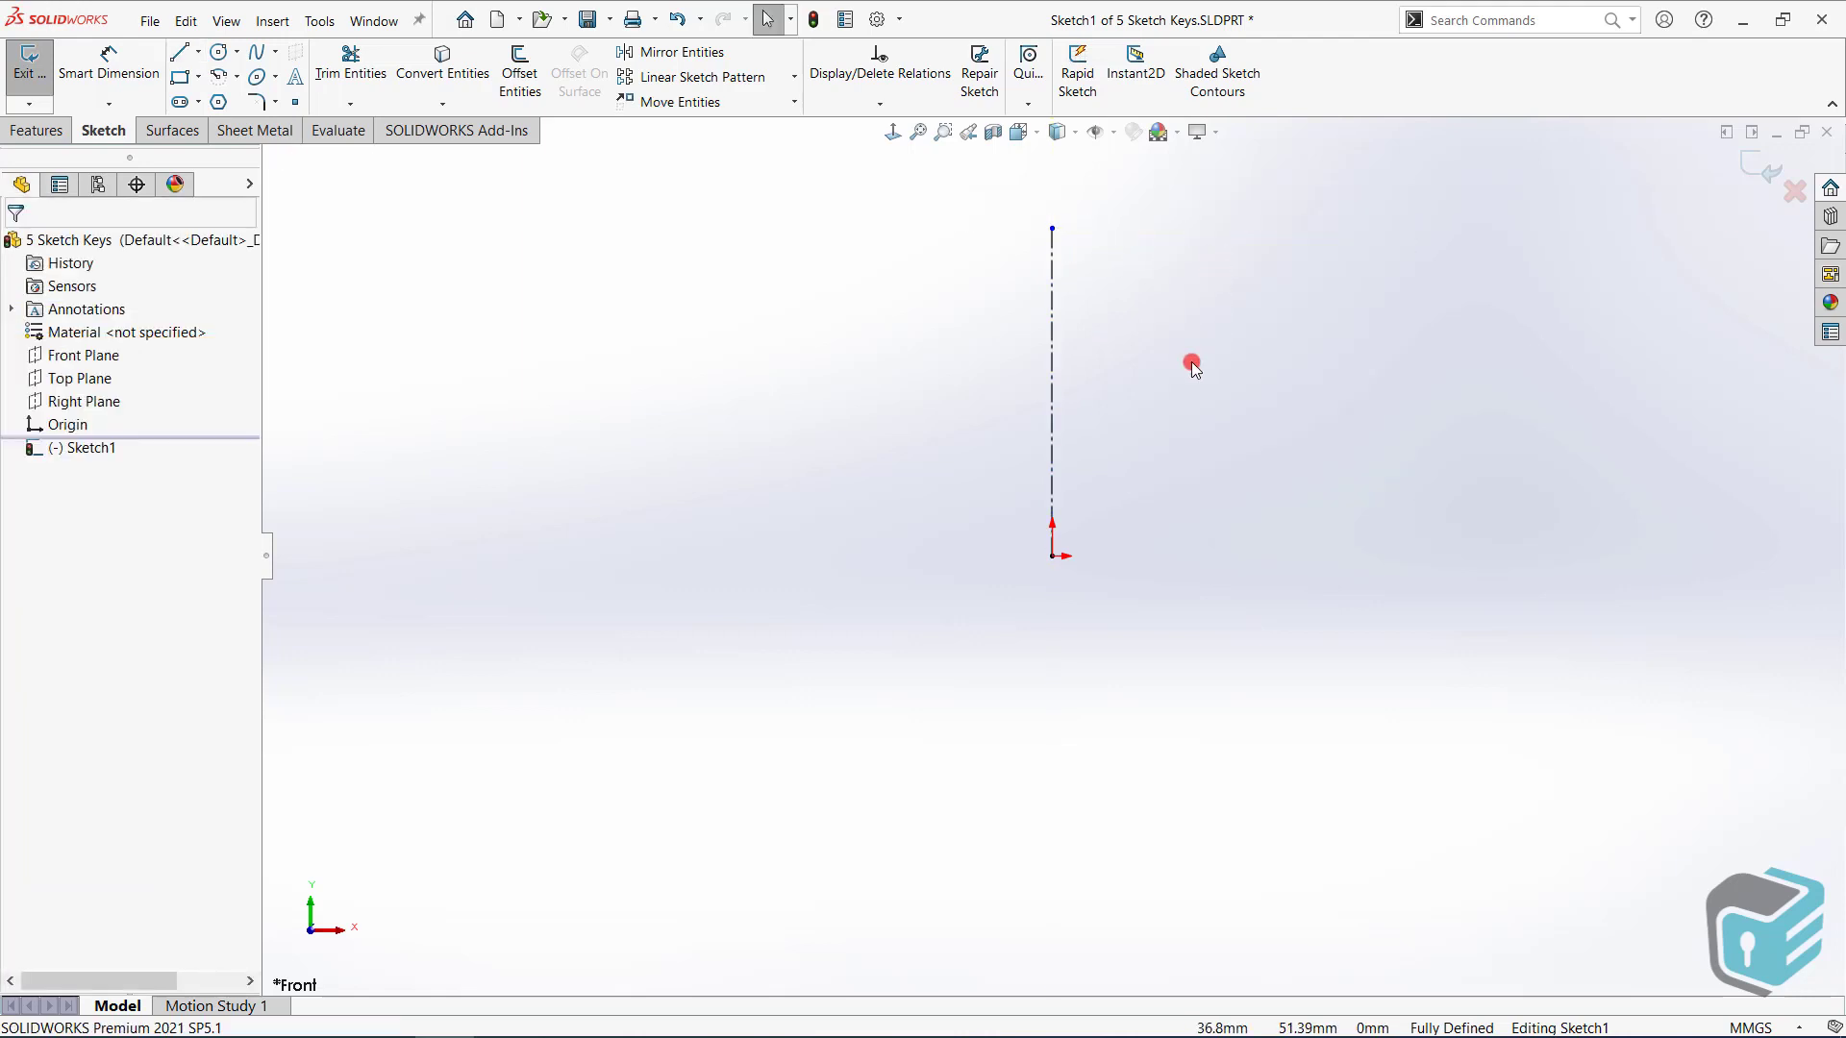
# Activate Dynamic Mirror with the vertical centerline as the mirror line
pyautogui.keyDown('ctrl'); pyautogui.moveTo(1168, 382); pyautogui.dragTo(1027, 586, button='middle'); pyautogui.keyUp('ctrl')
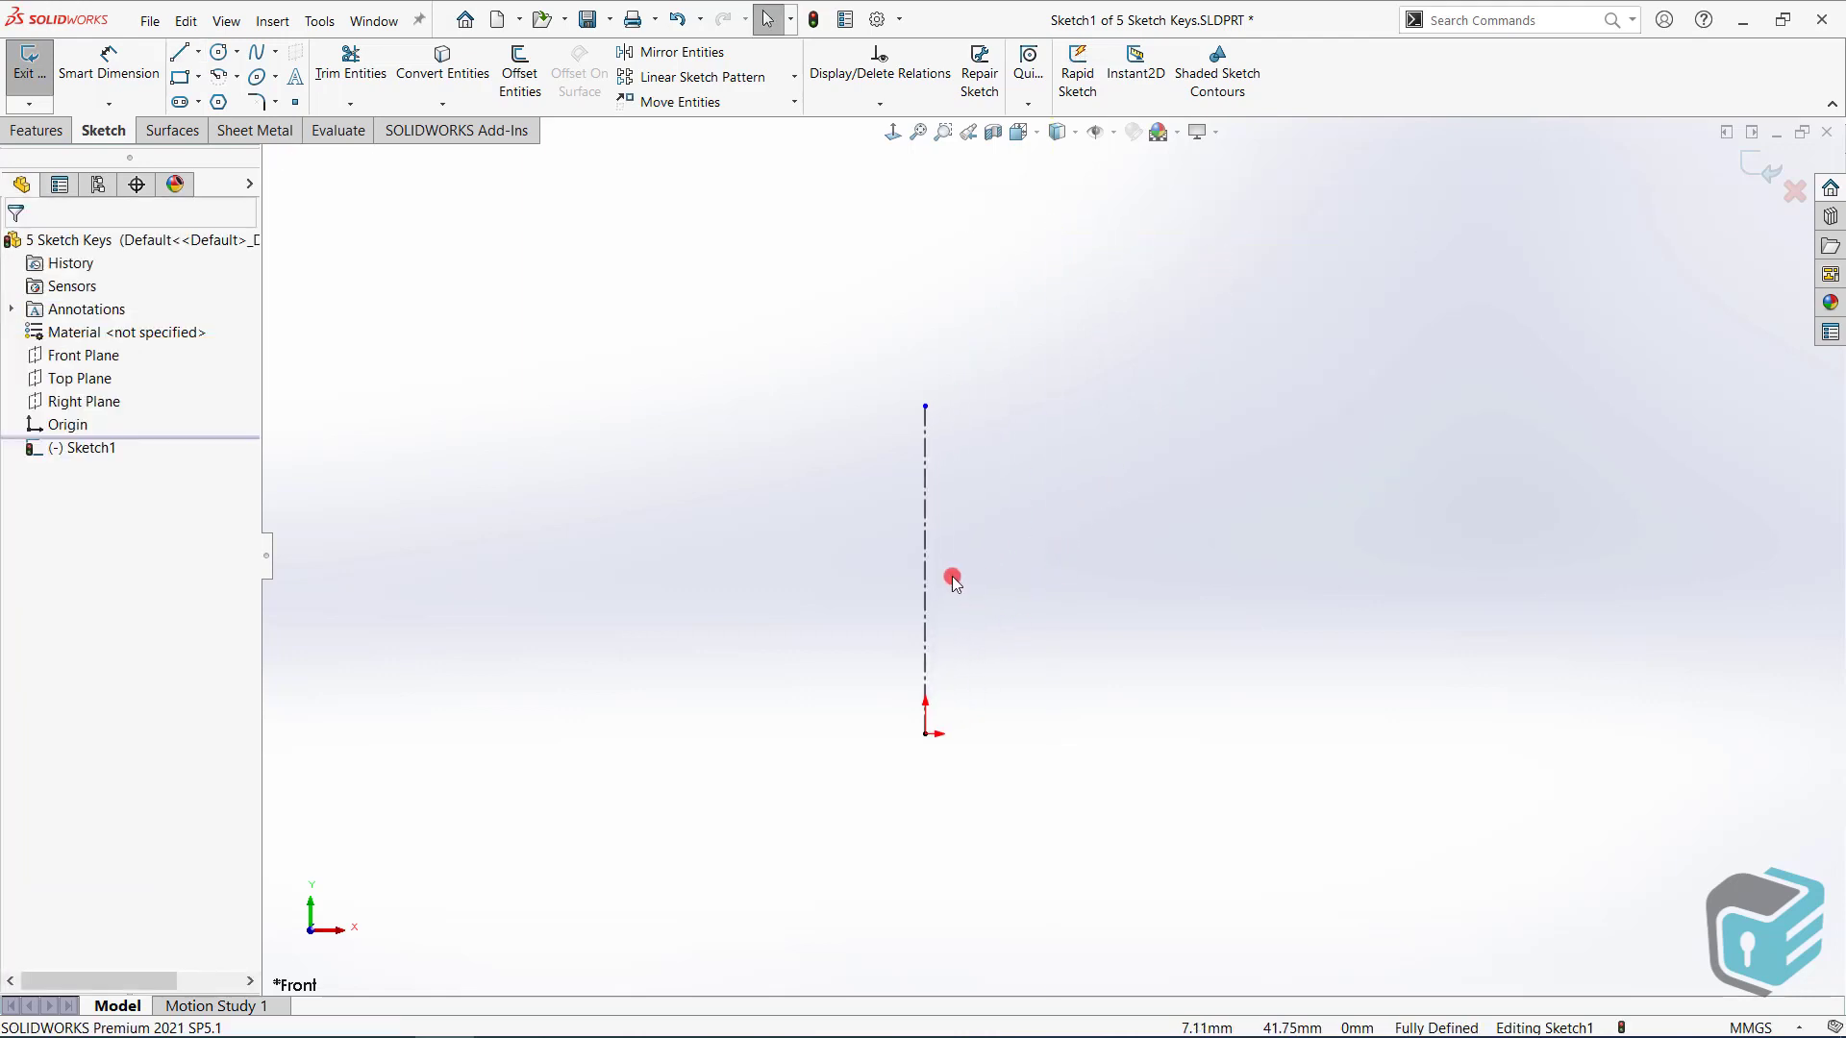
pyautogui.keyDown('ctrl'); pyautogui.moveTo(911, 580); pyautogui.dragTo(986, 568, button='middle'); pyautogui.keyUp('ctrl')
pyautogui.scroll(-3, 1075, 569)
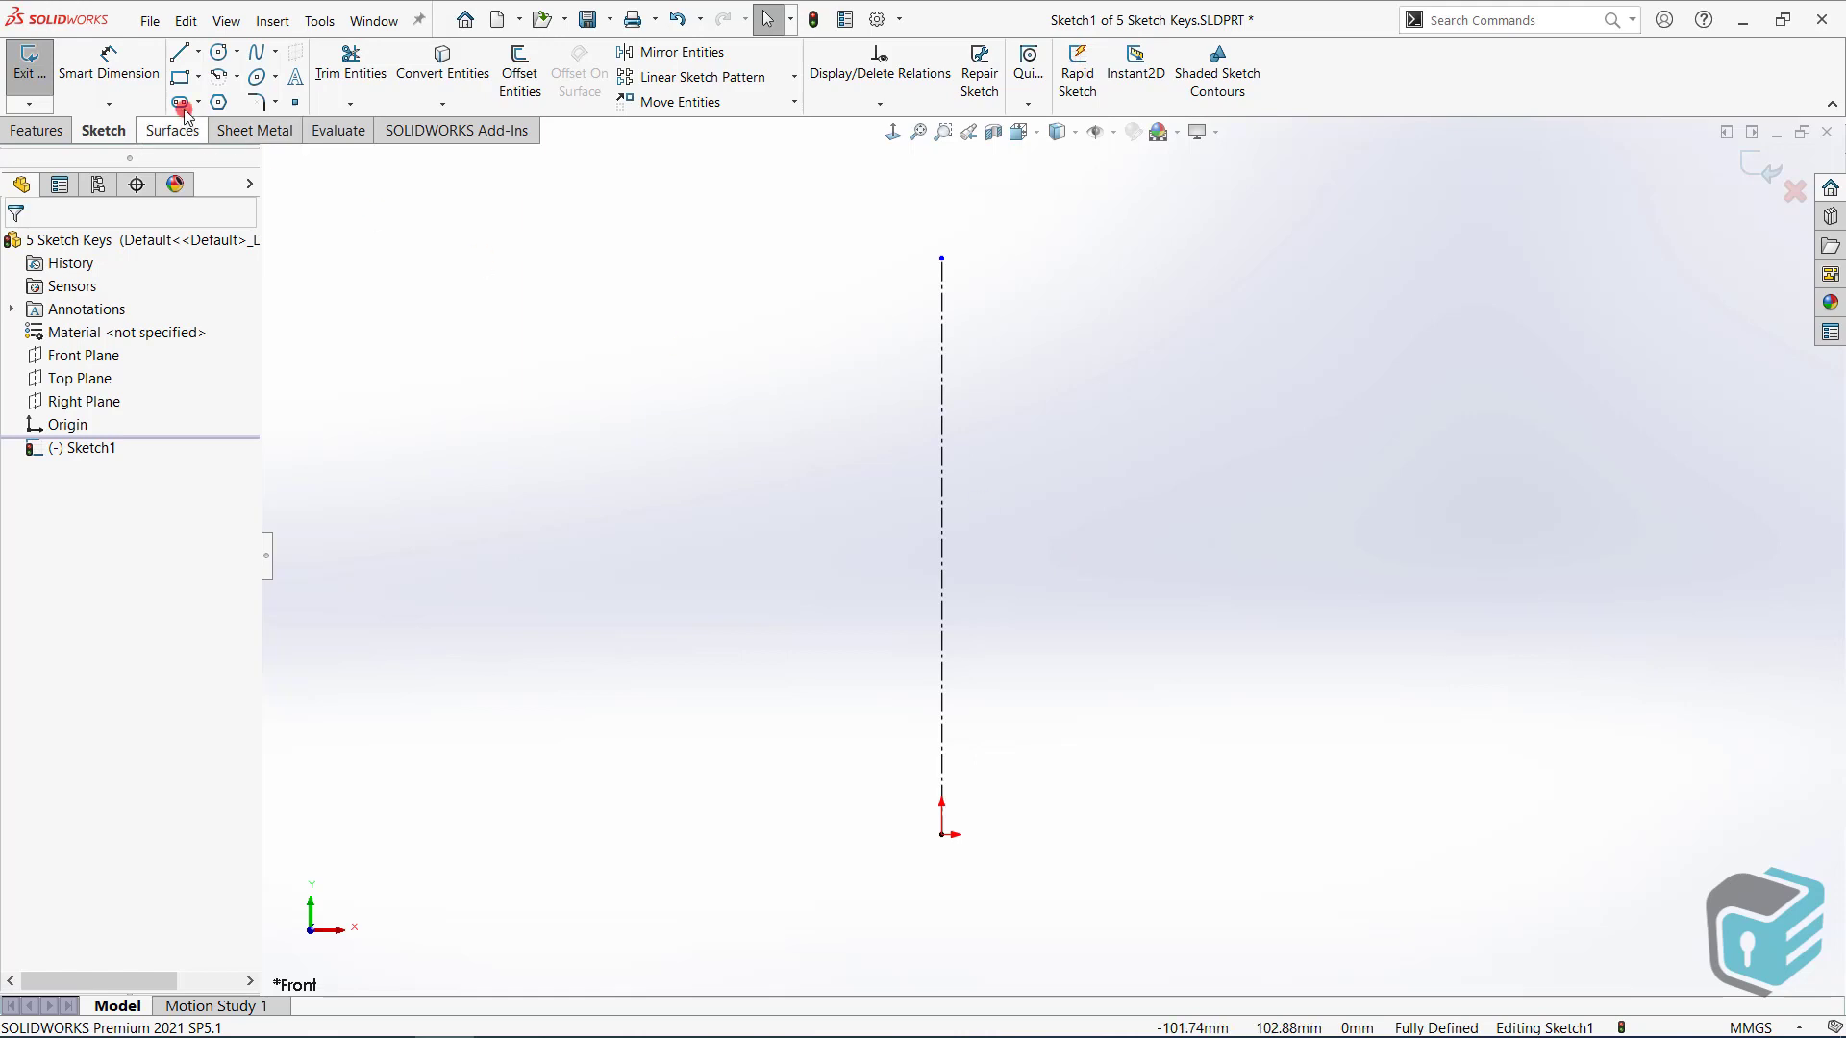
pyautogui.click(318, 22)
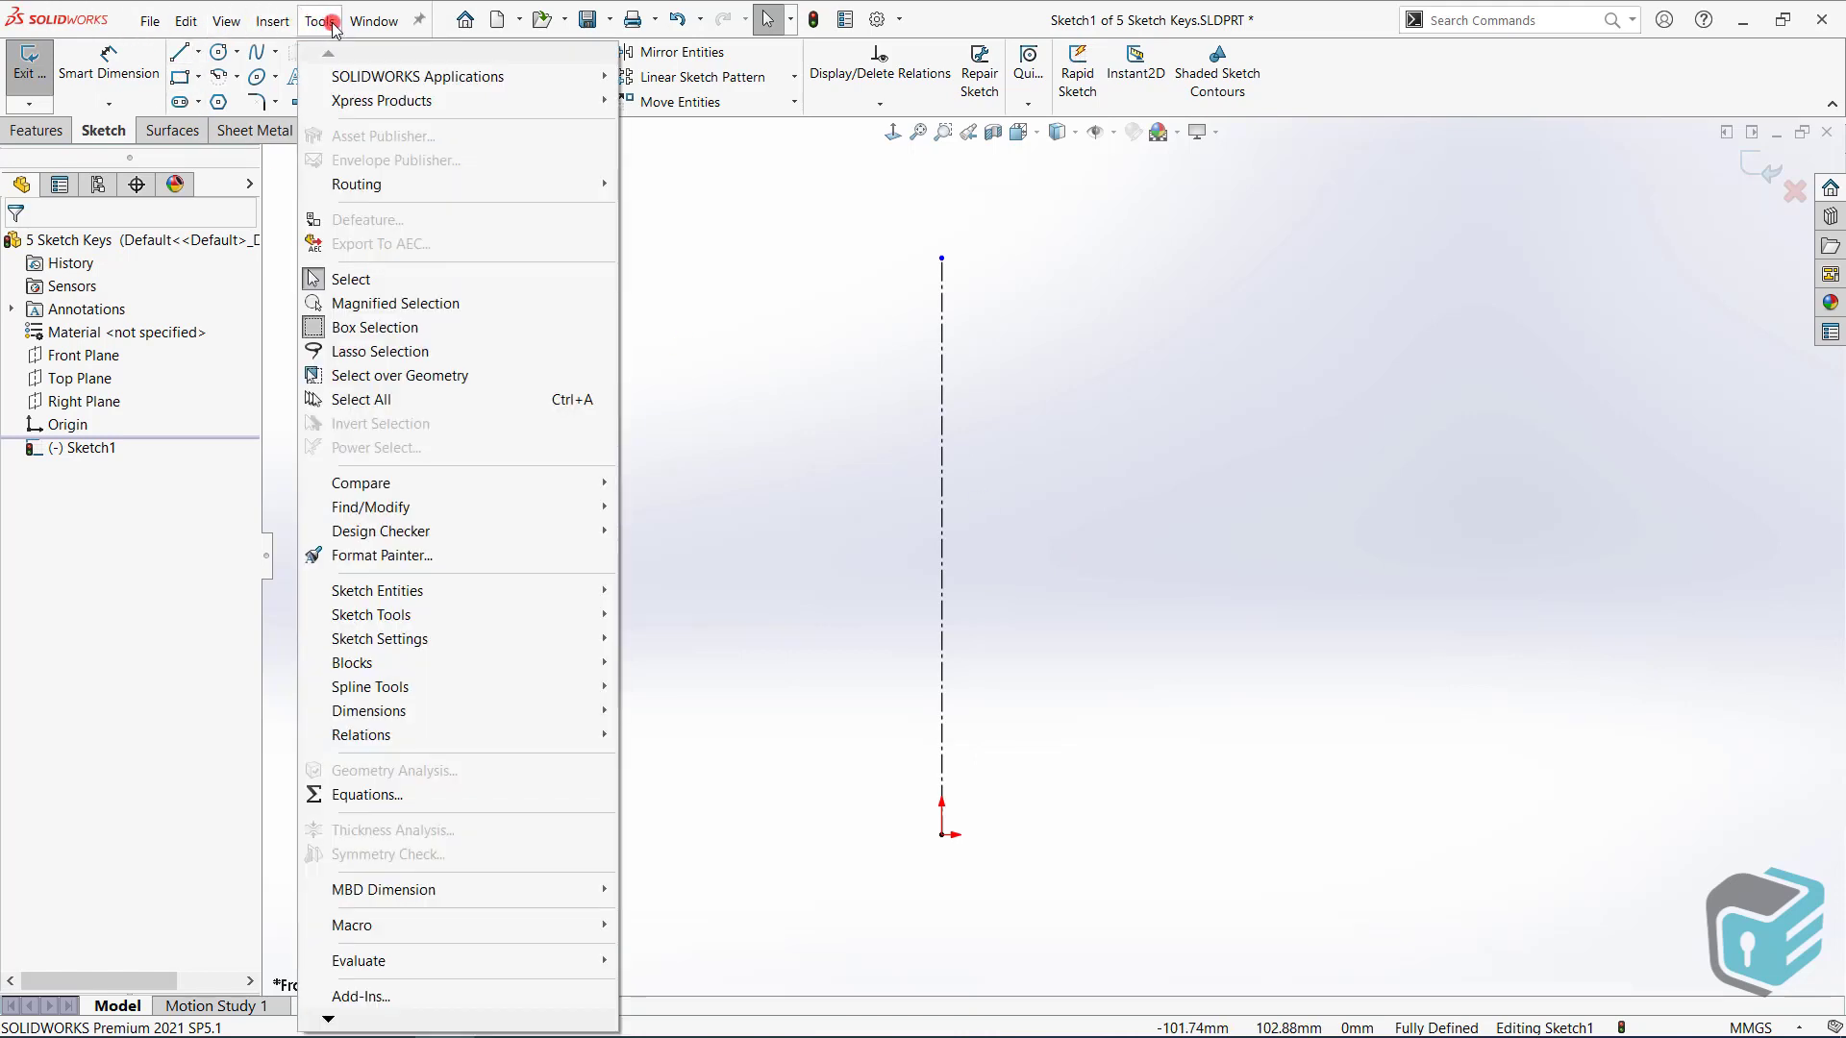
pyautogui.moveTo(495, 614)
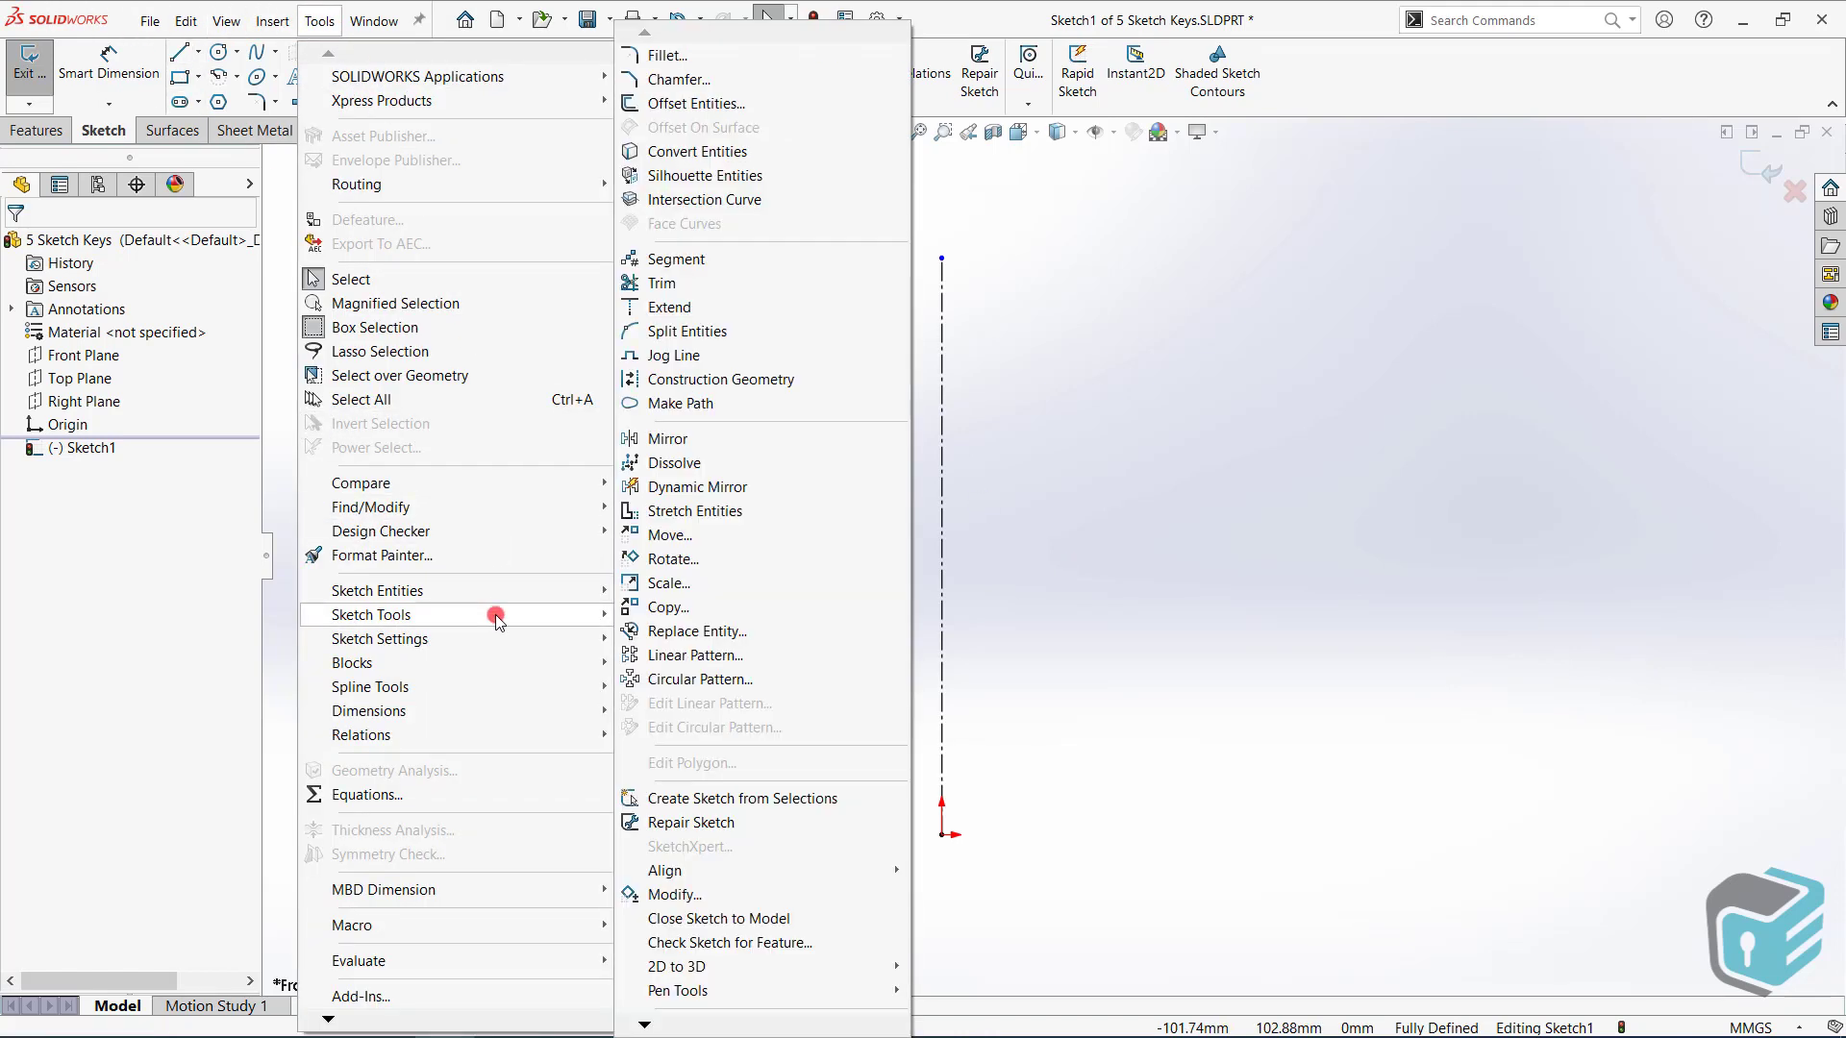
pyautogui.click(798, 486)
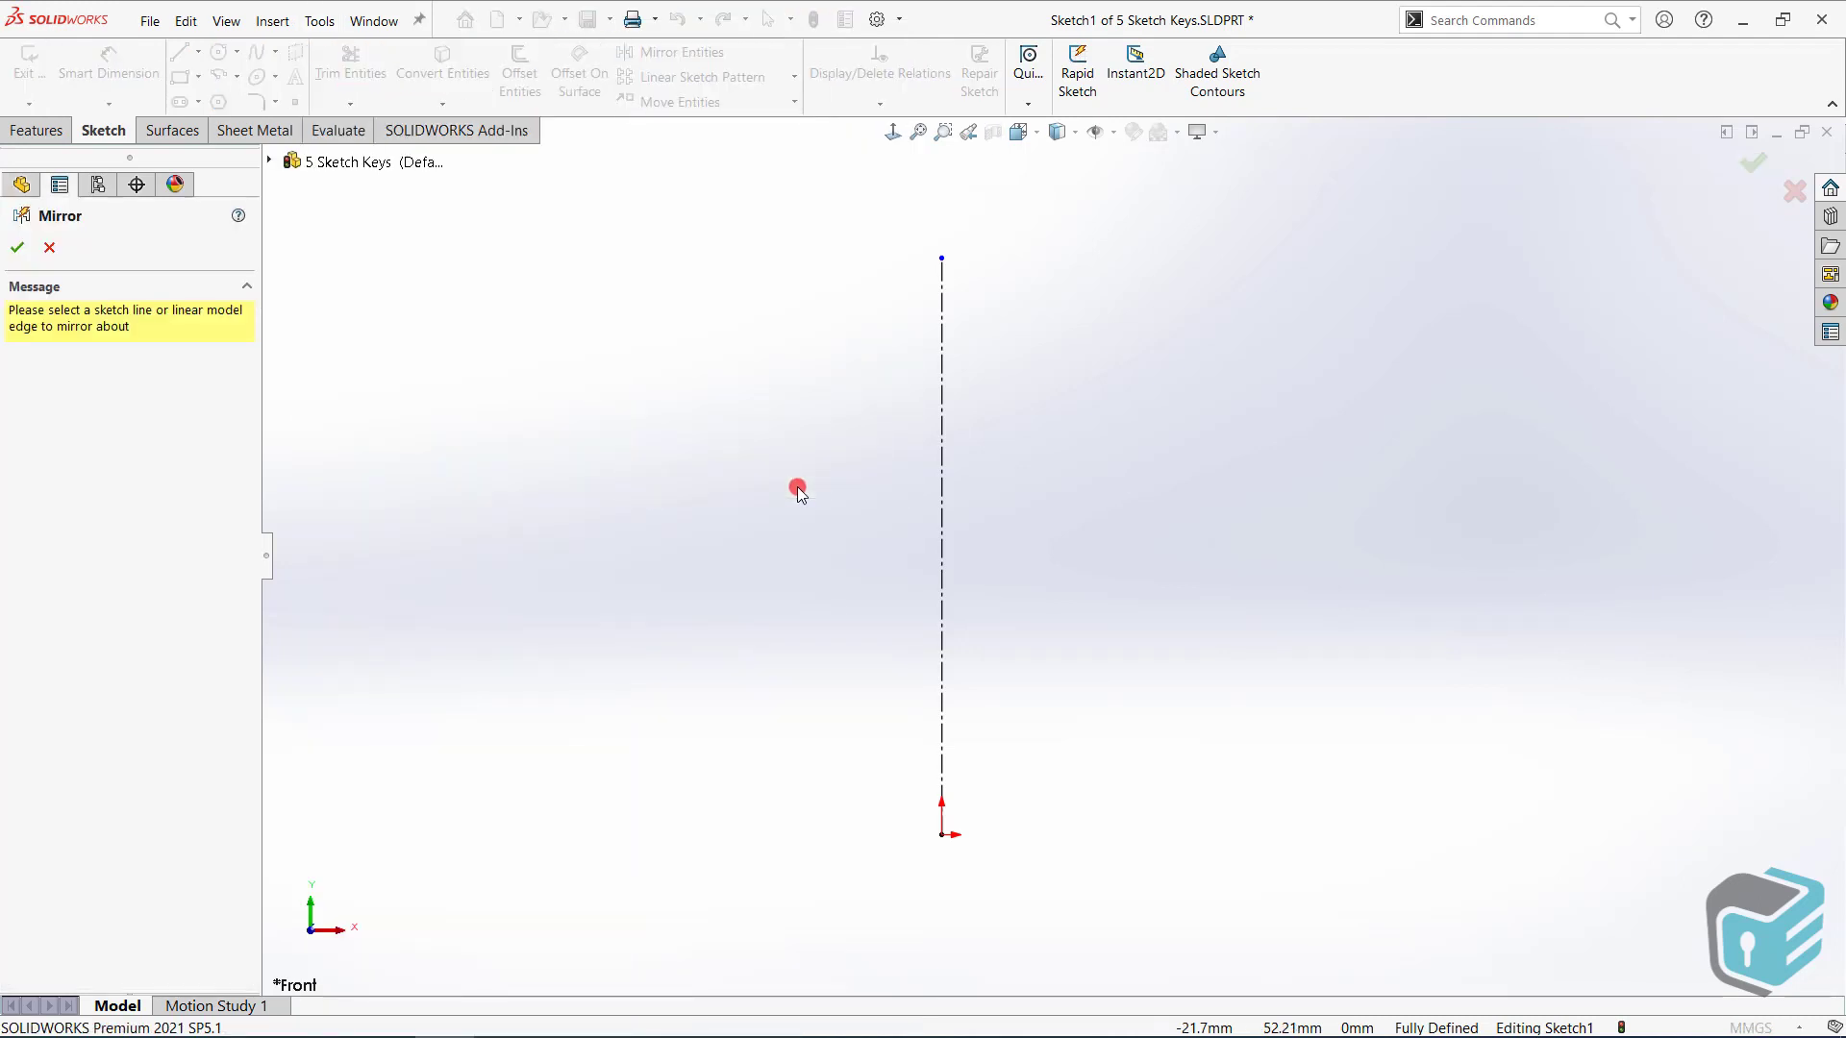
pyautogui.click(942, 369)
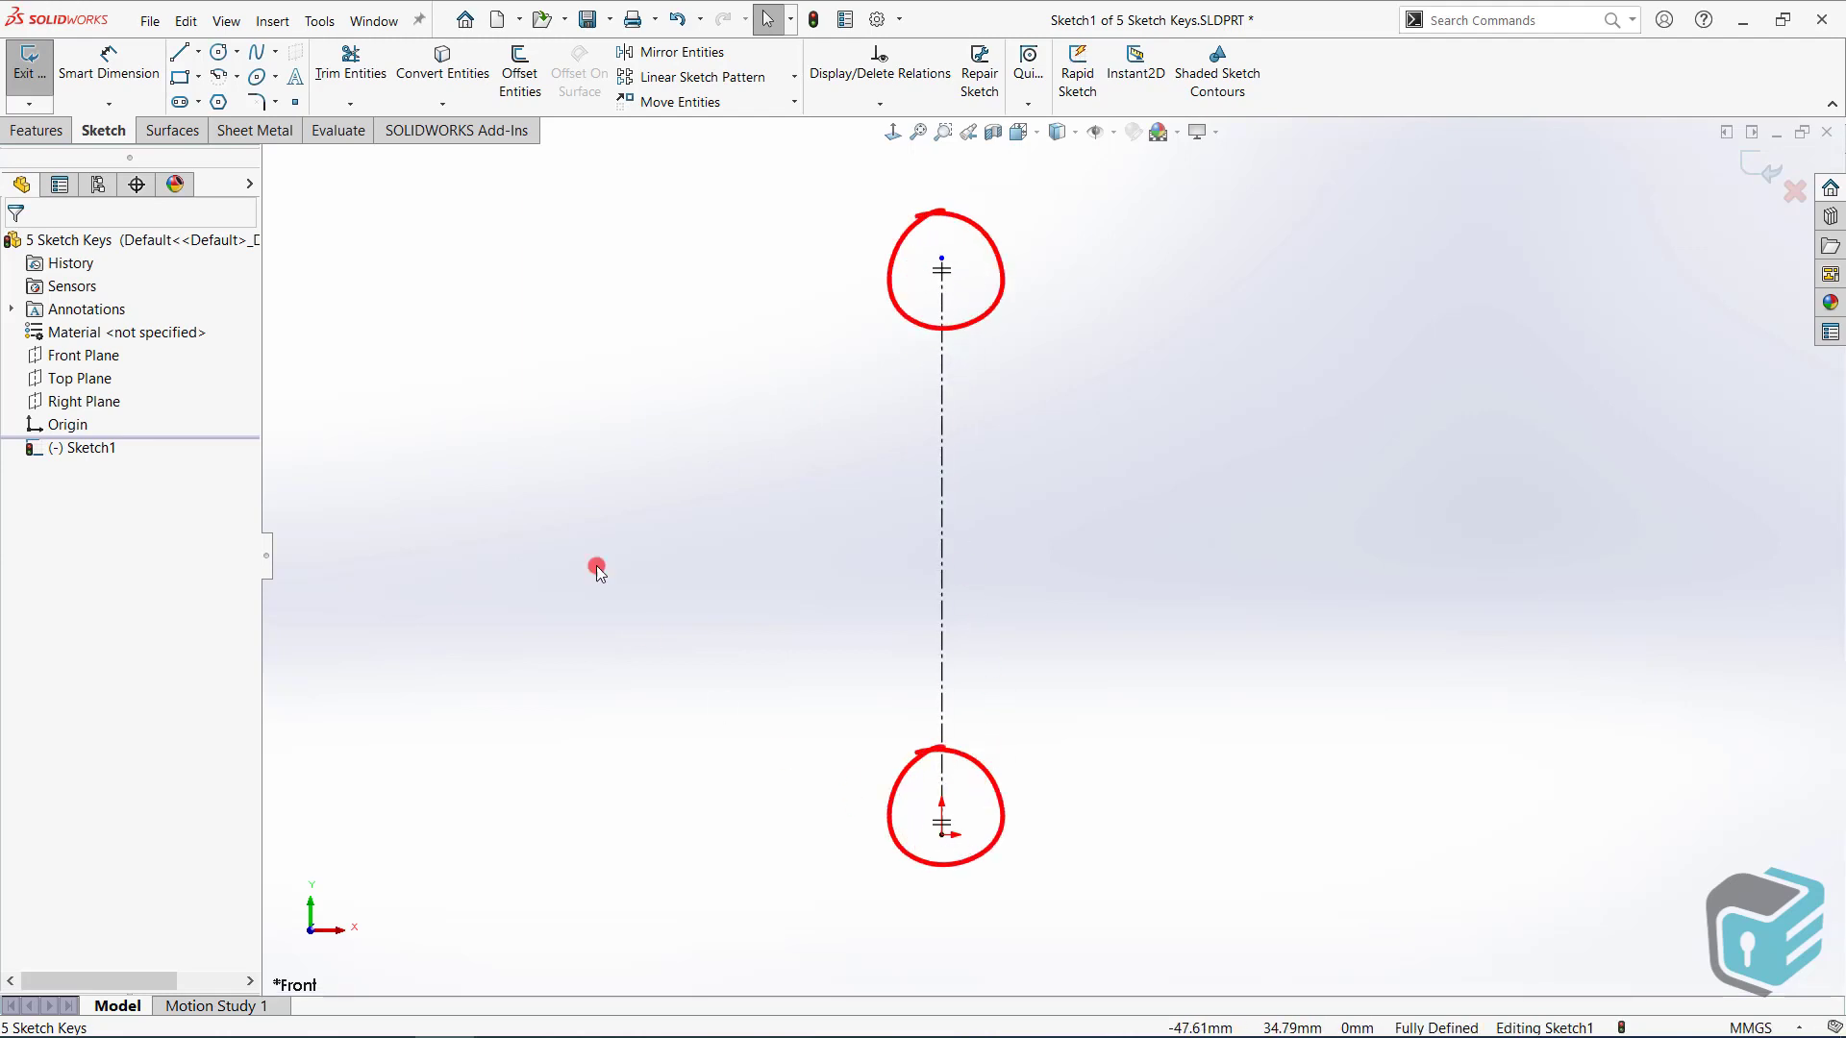
# Draw the left half of a stepped outline from the centerline's top end to the origin, with a top edge about 67 mm overall and a 37 mm diagonal
pyautogui.click(180, 54)
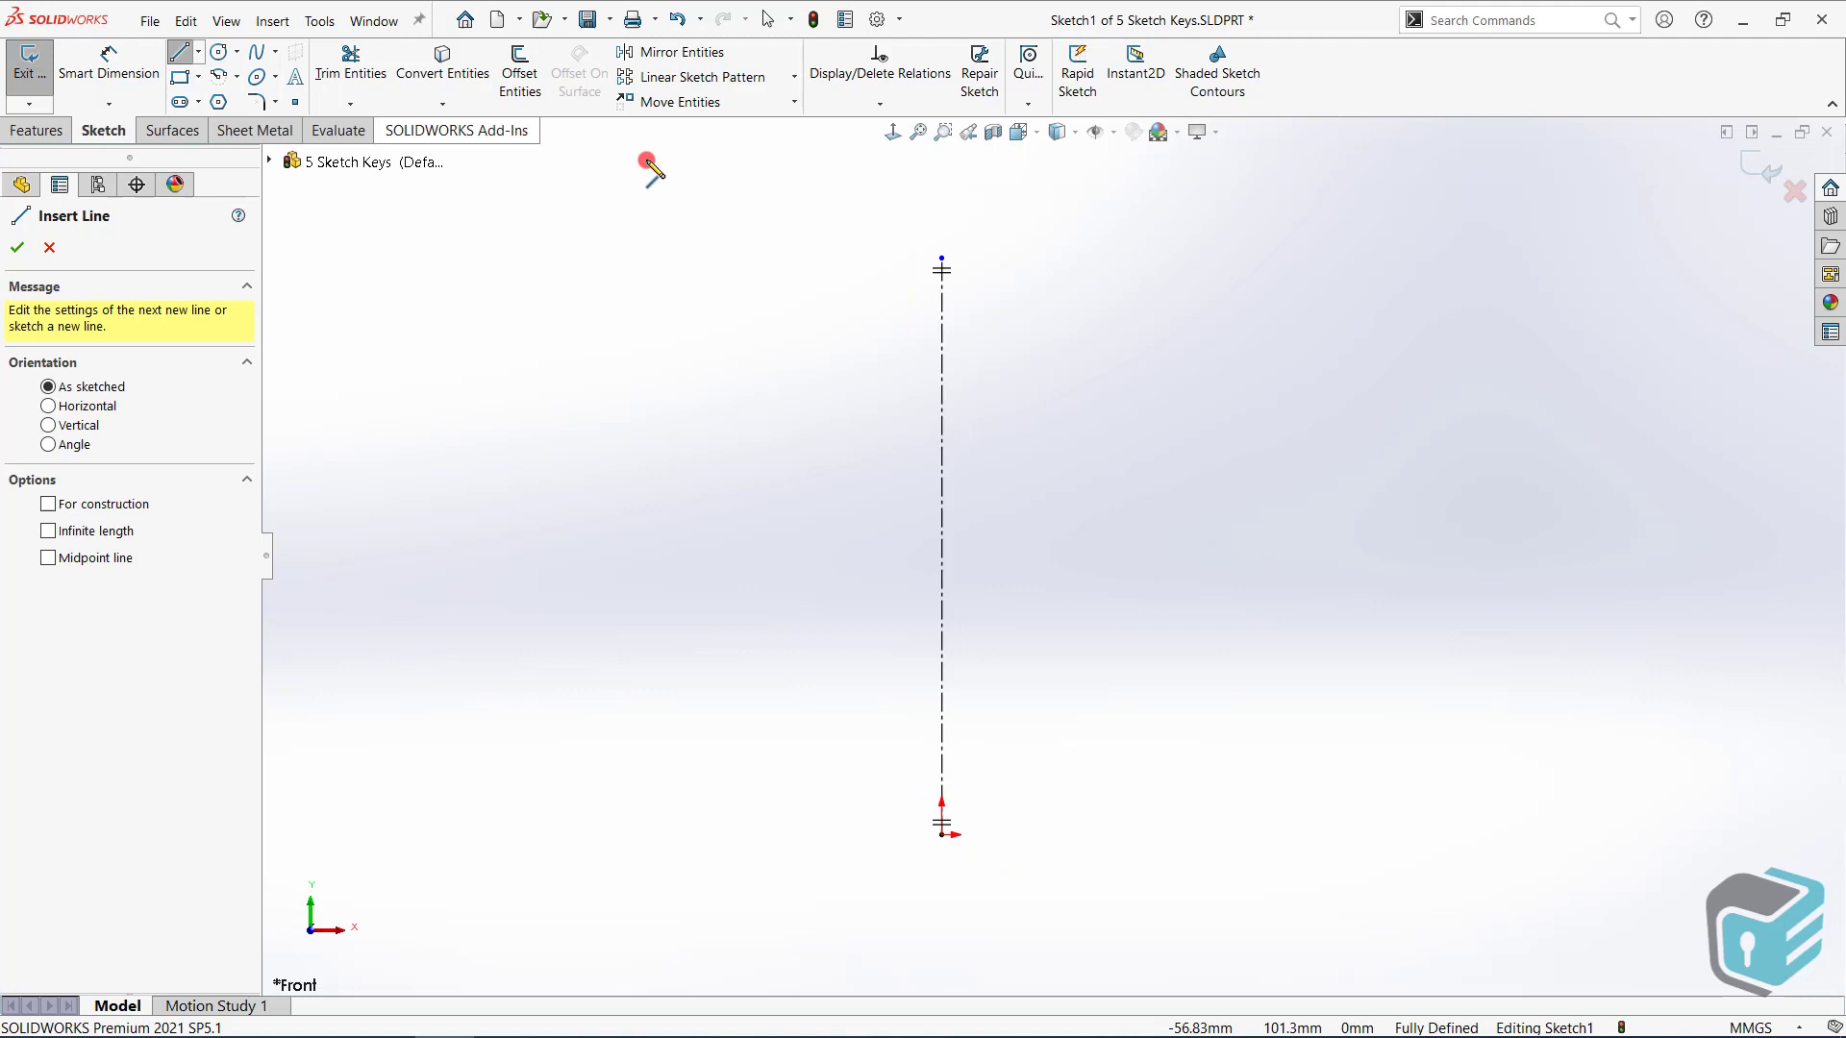
pyautogui.click(945, 260)
pyautogui.click(719, 257)
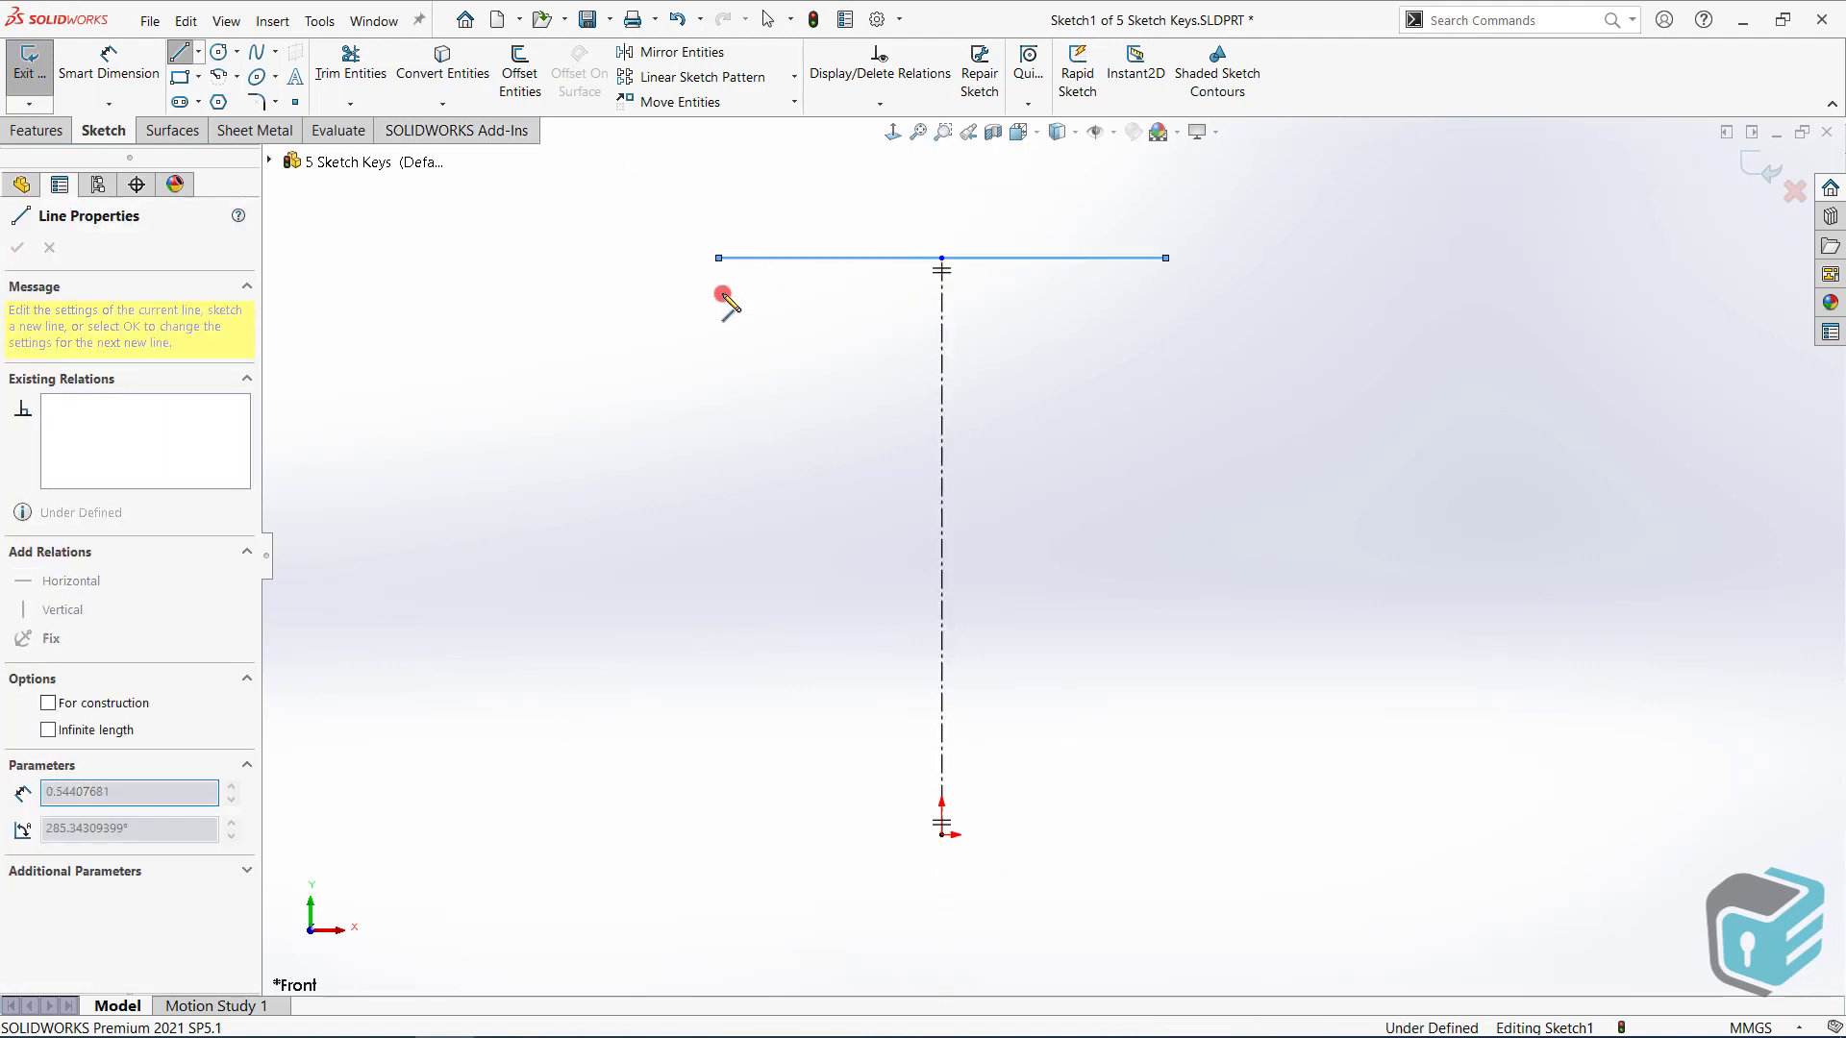
pyautogui.click(719, 385)
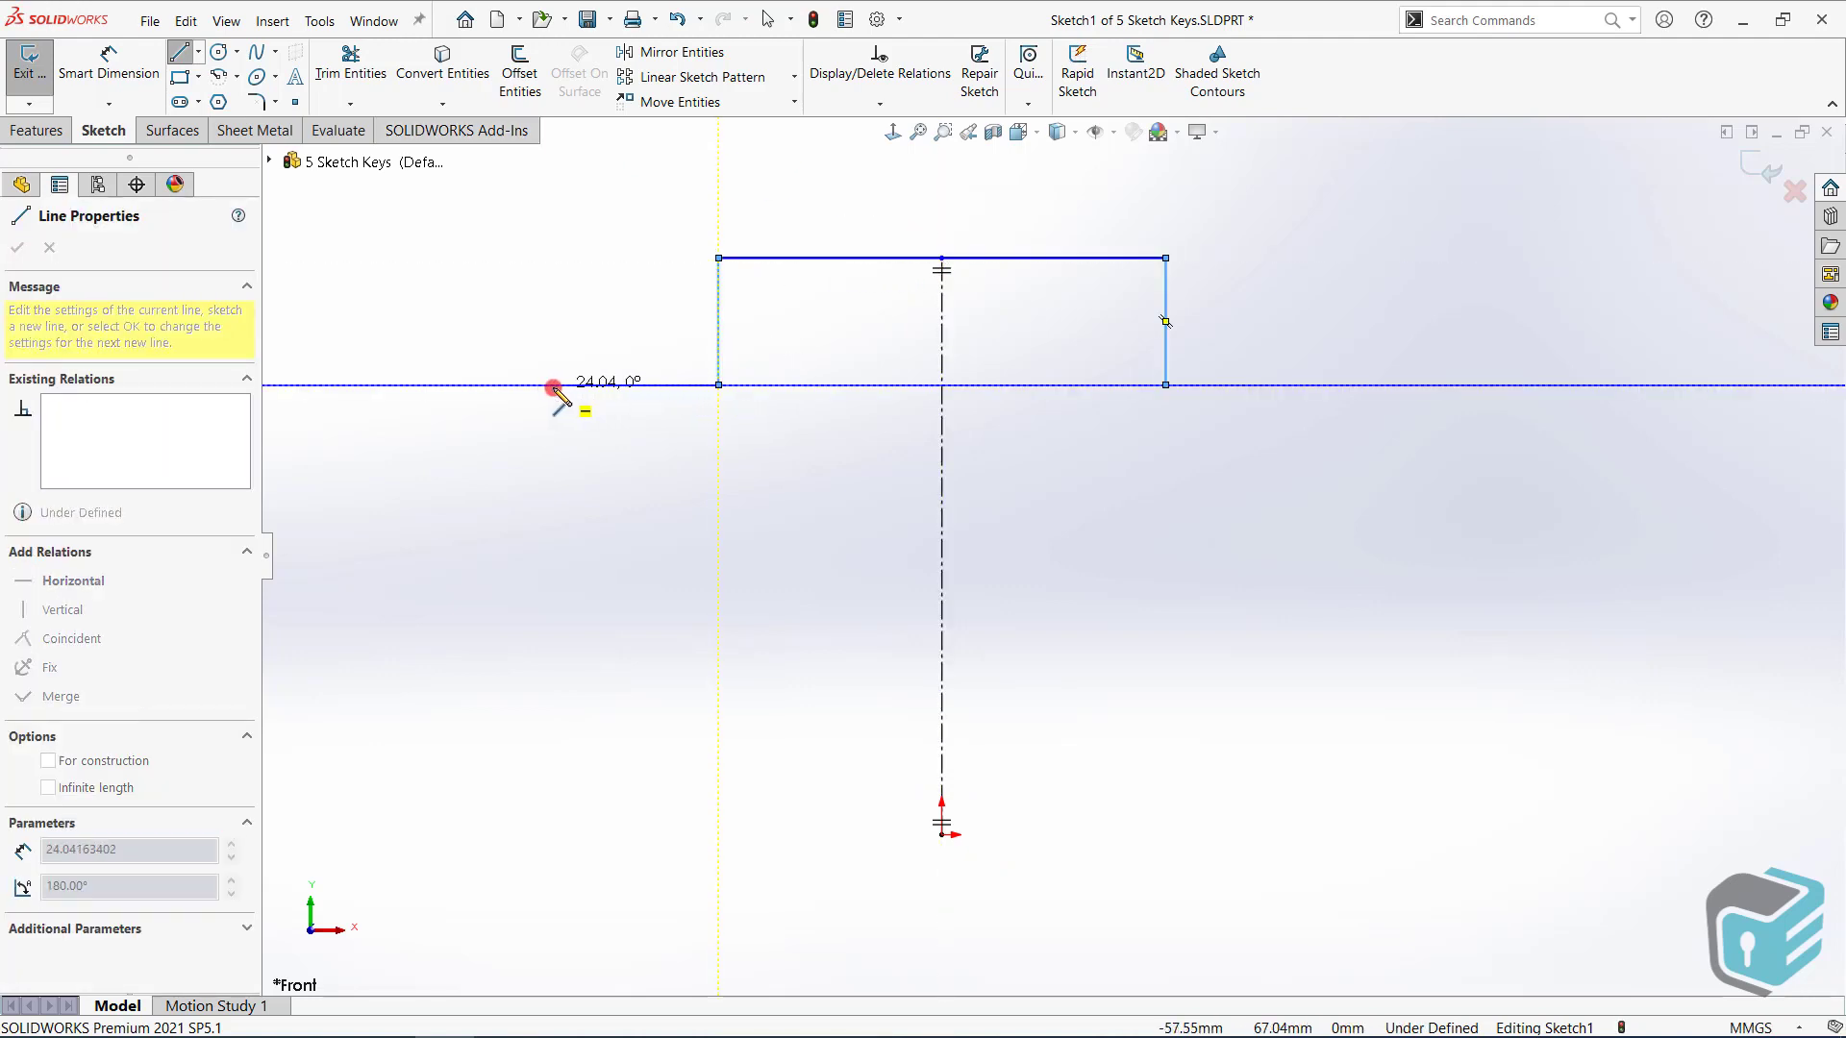
pyautogui.click(544, 385)
pyautogui.click(543, 530)
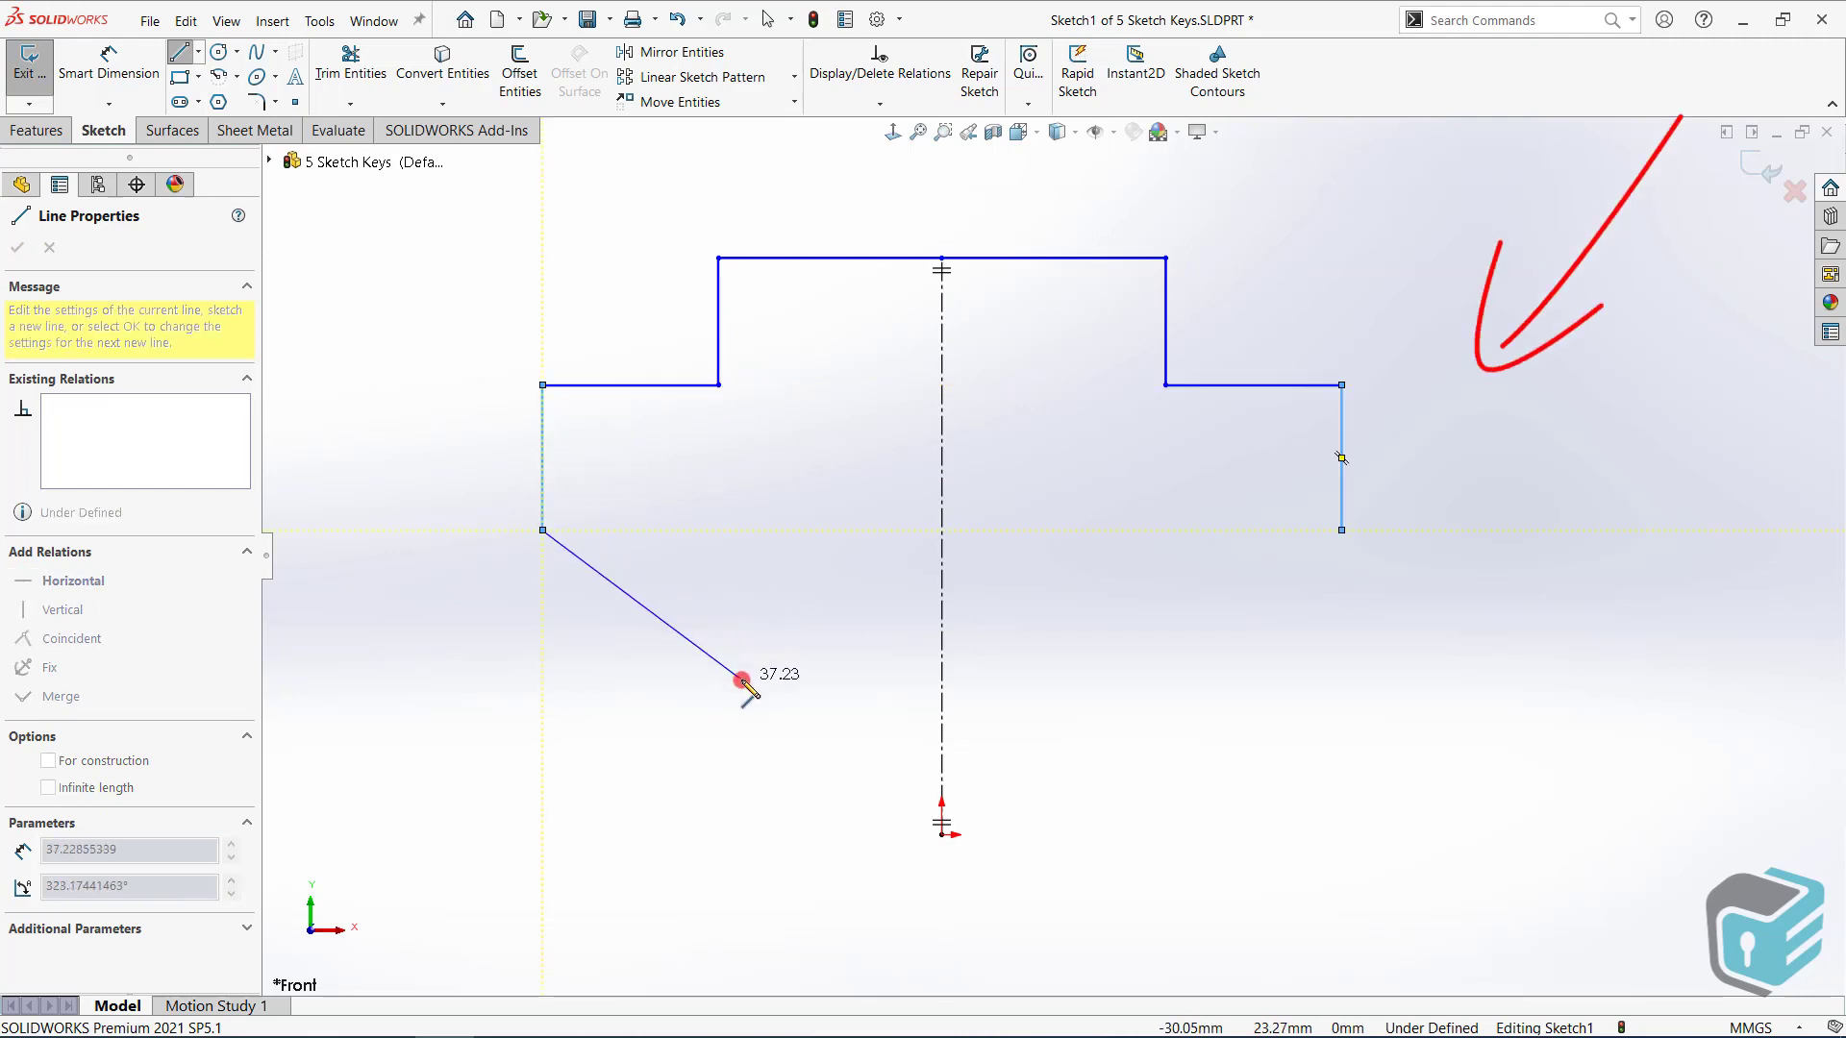
pyautogui.click(741, 683)
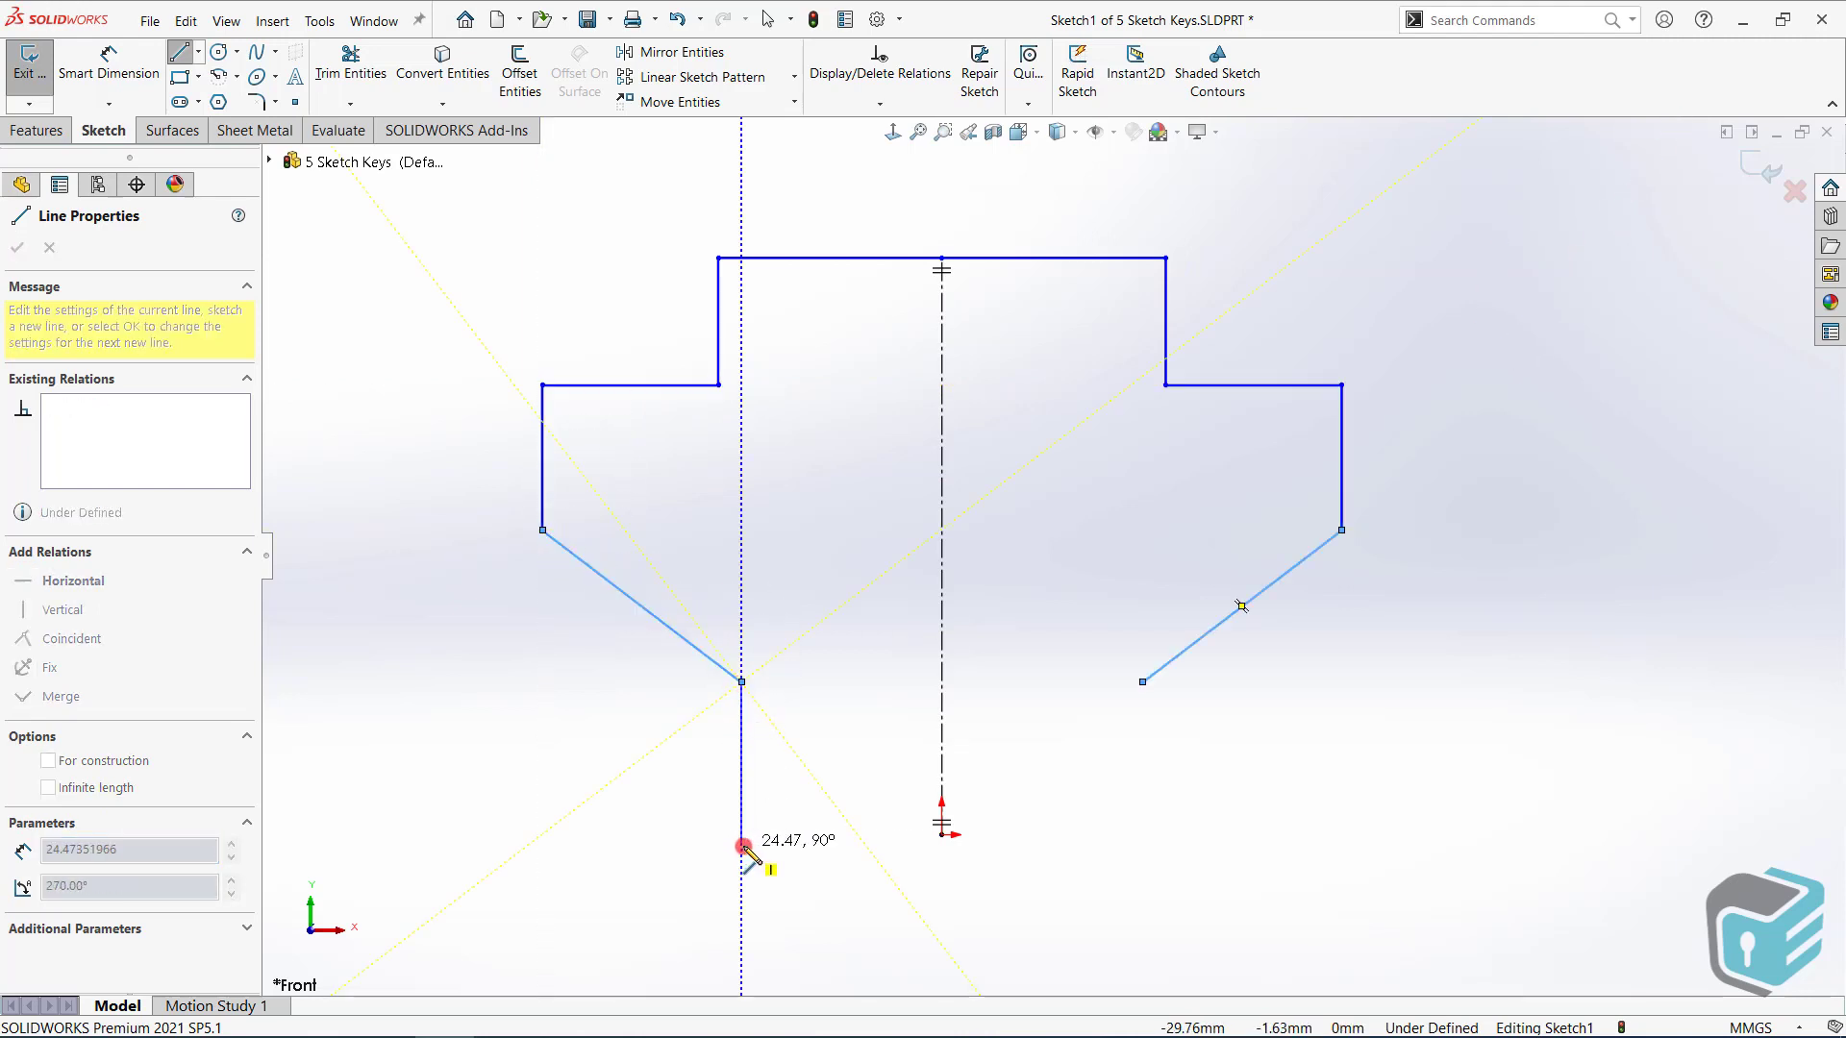
pyautogui.click(741, 834)
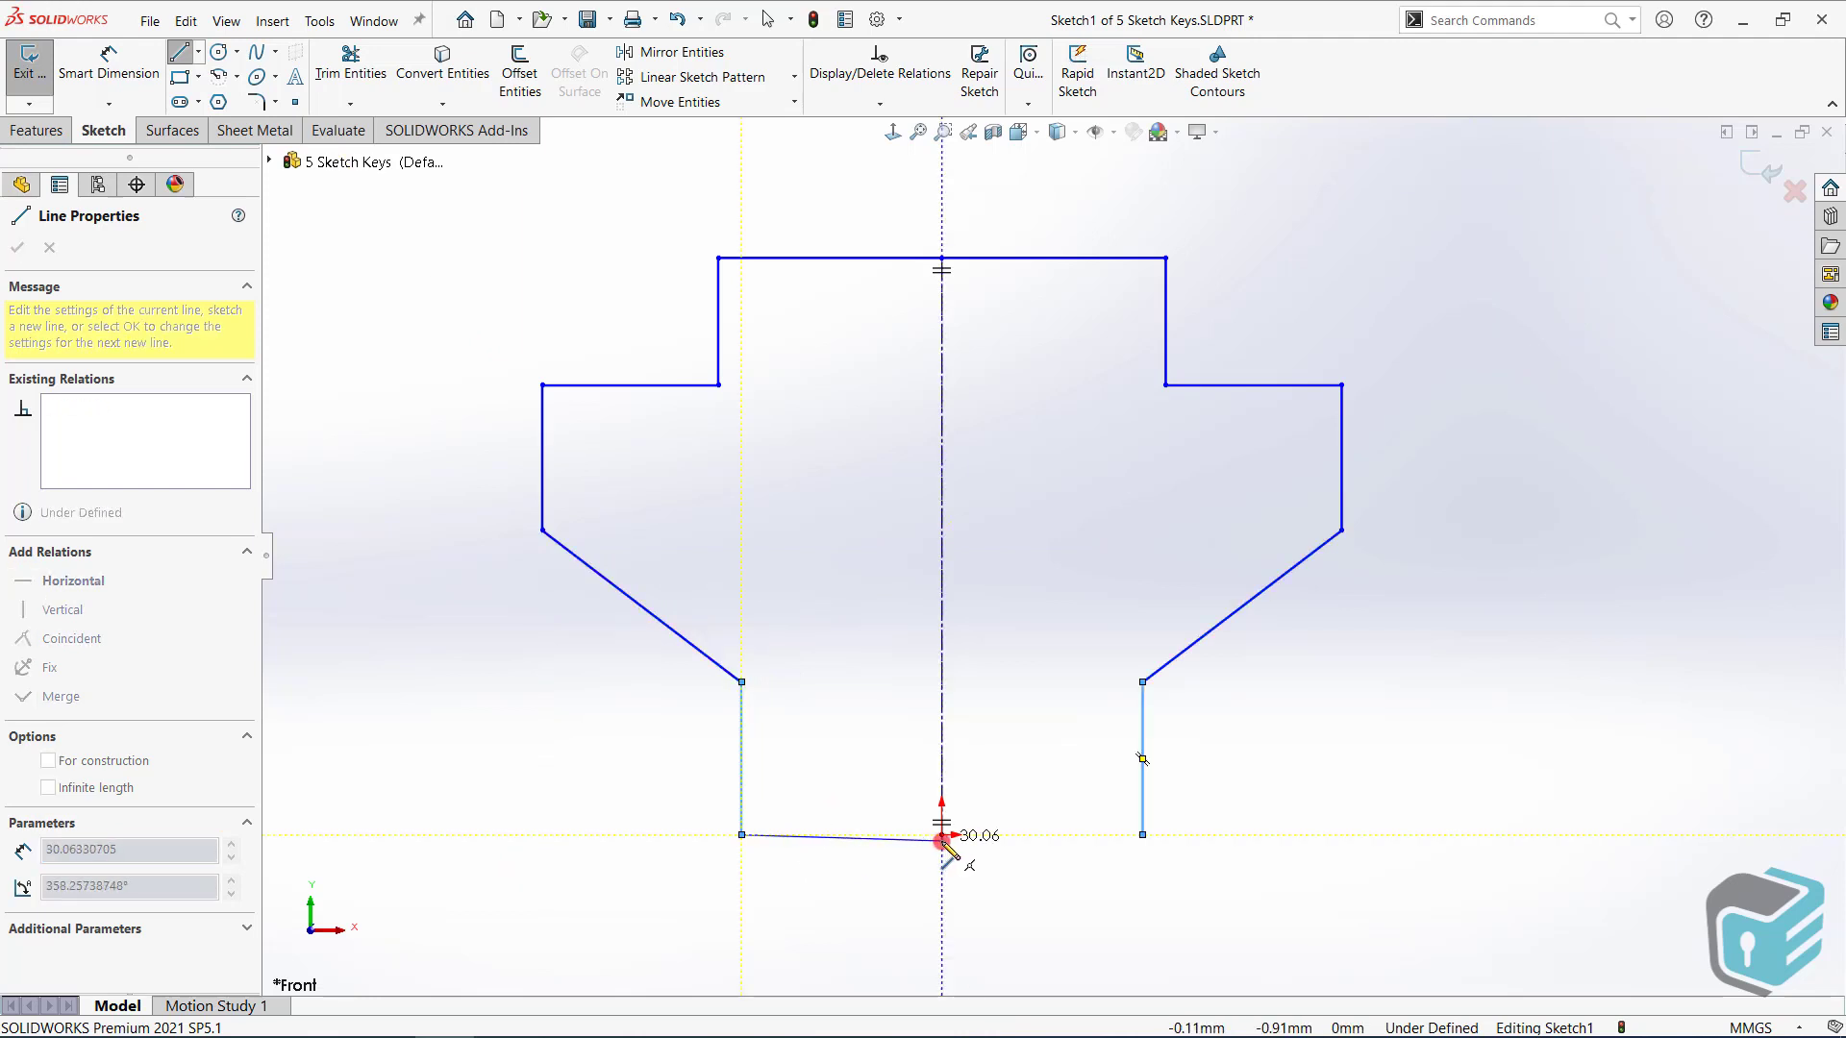
pyautogui.click(941, 833)
pyautogui.rightClick(1062, 588)
pyautogui.click(1102, 606)
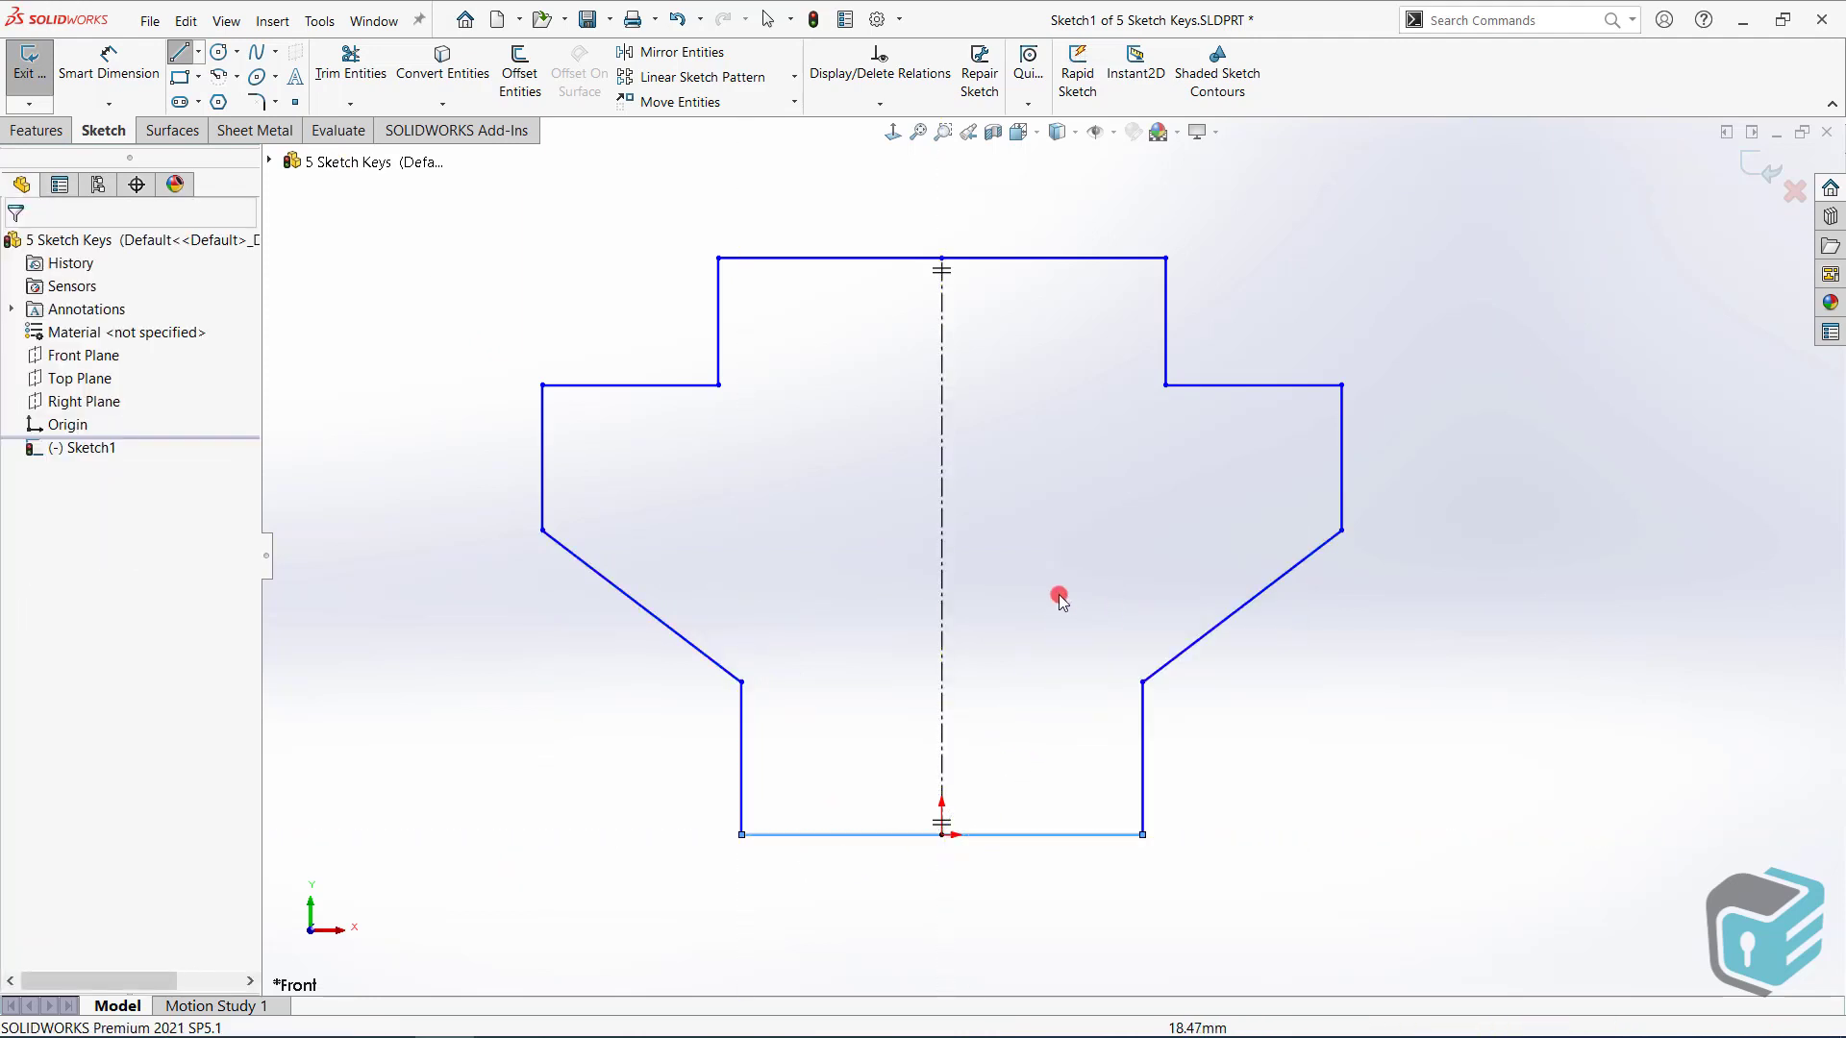
# Move the outline's top edge and its left shoulder edge upward to make both upper parts taller
pyautogui.scroll(2, 1060, 596)
pyautogui.scroll(-1, 1084, 598)
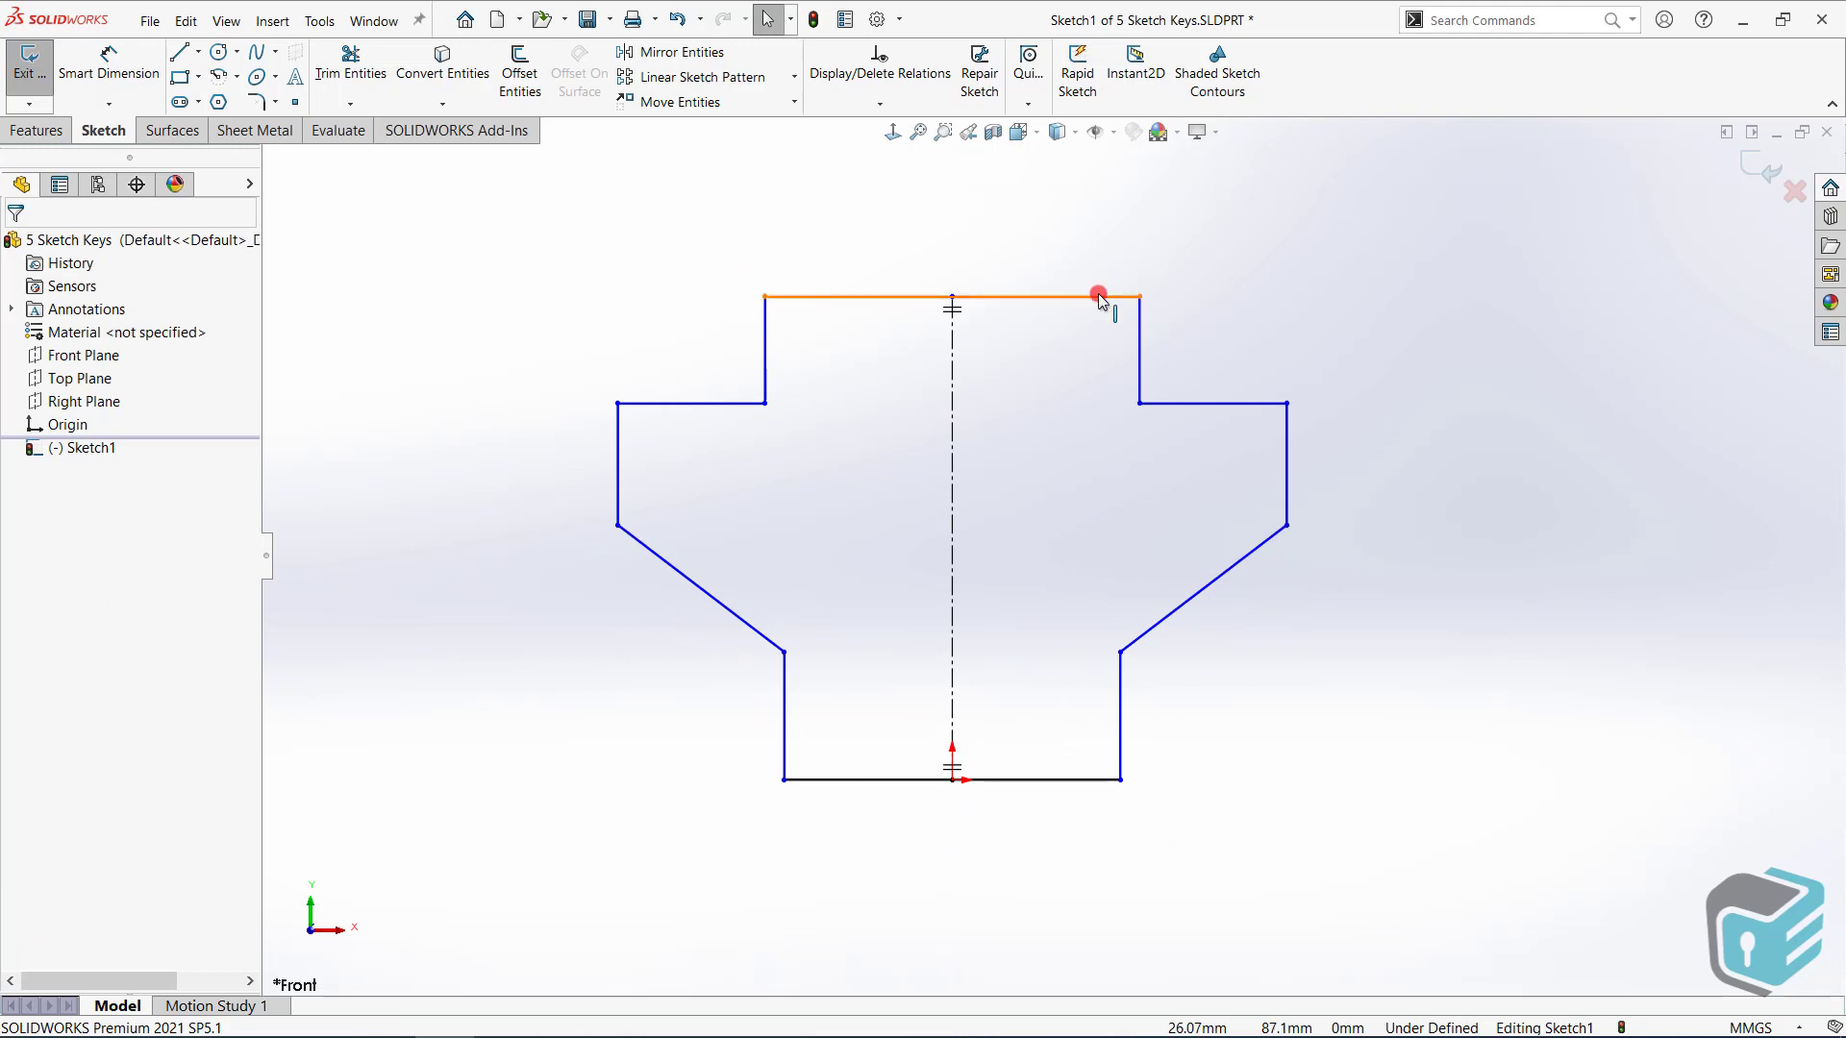
pyautogui.moveTo(1099, 298); pyautogui.dragTo(1105, 224)
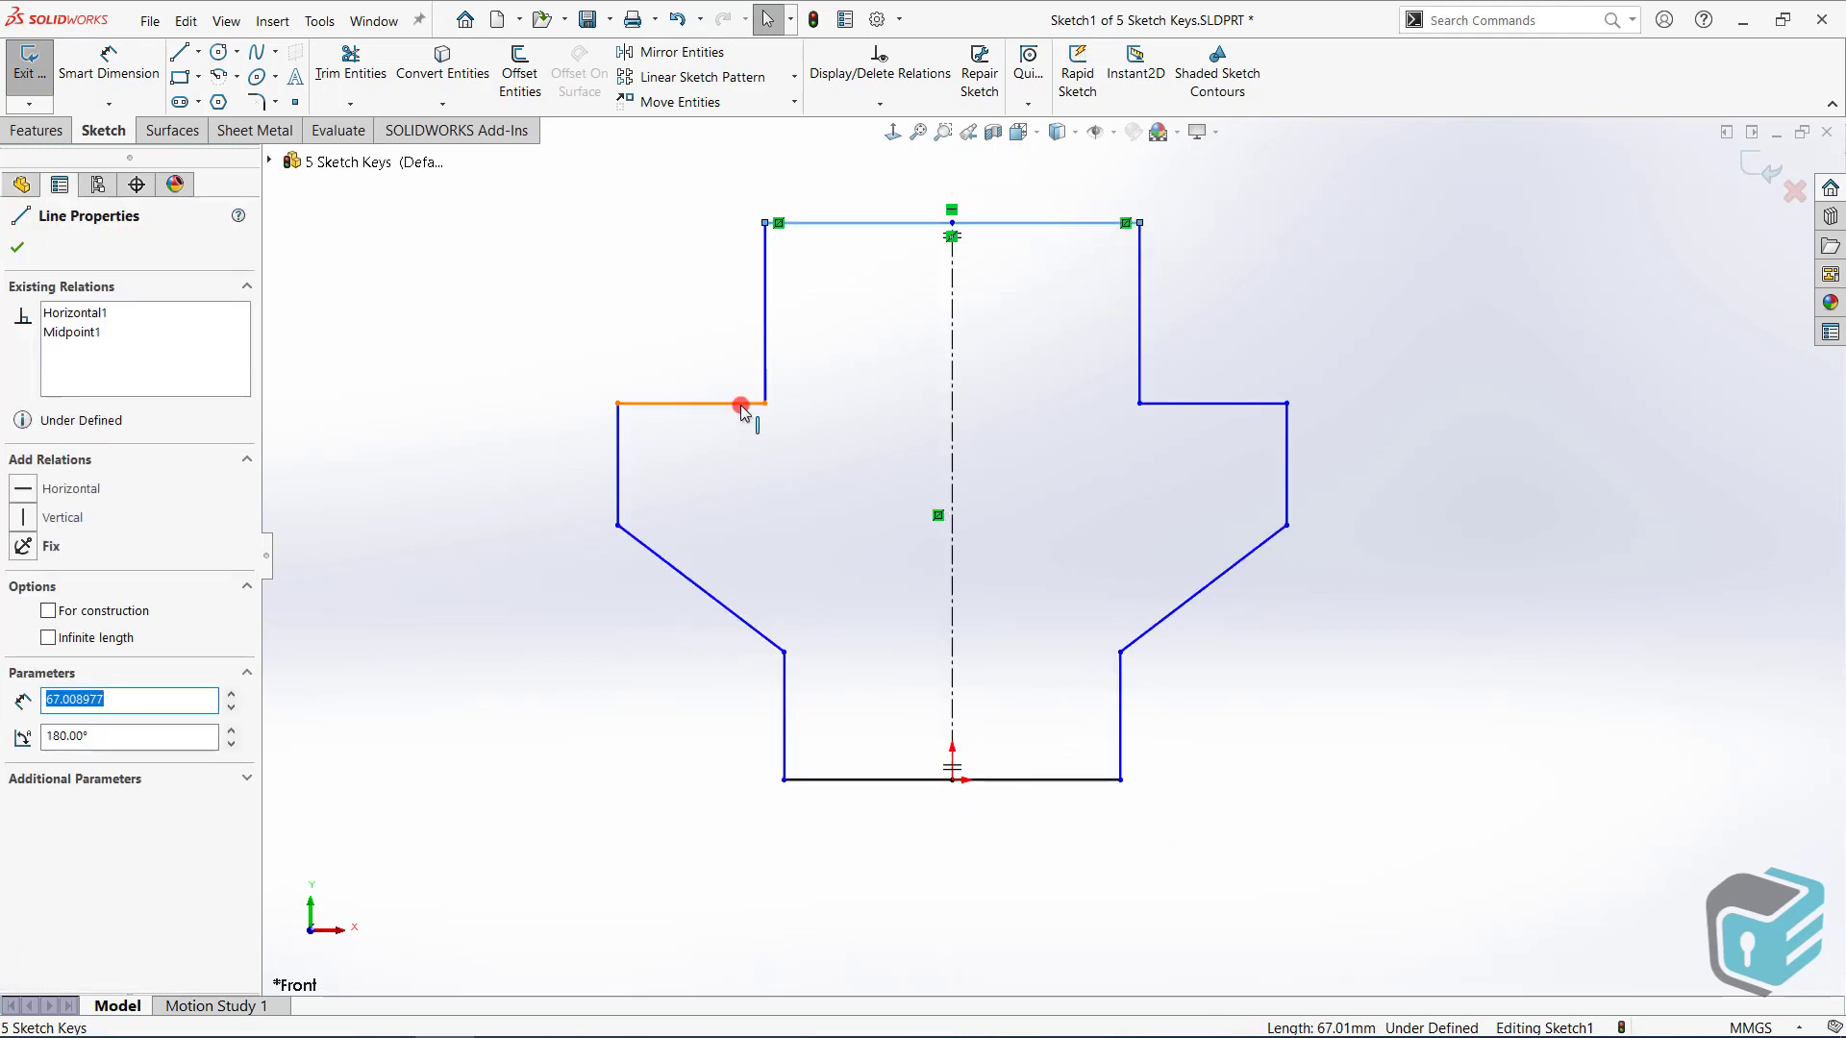
pyautogui.moveTo(741, 406); pyautogui.dragTo(741, 369)
pyautogui.click(808, 510)
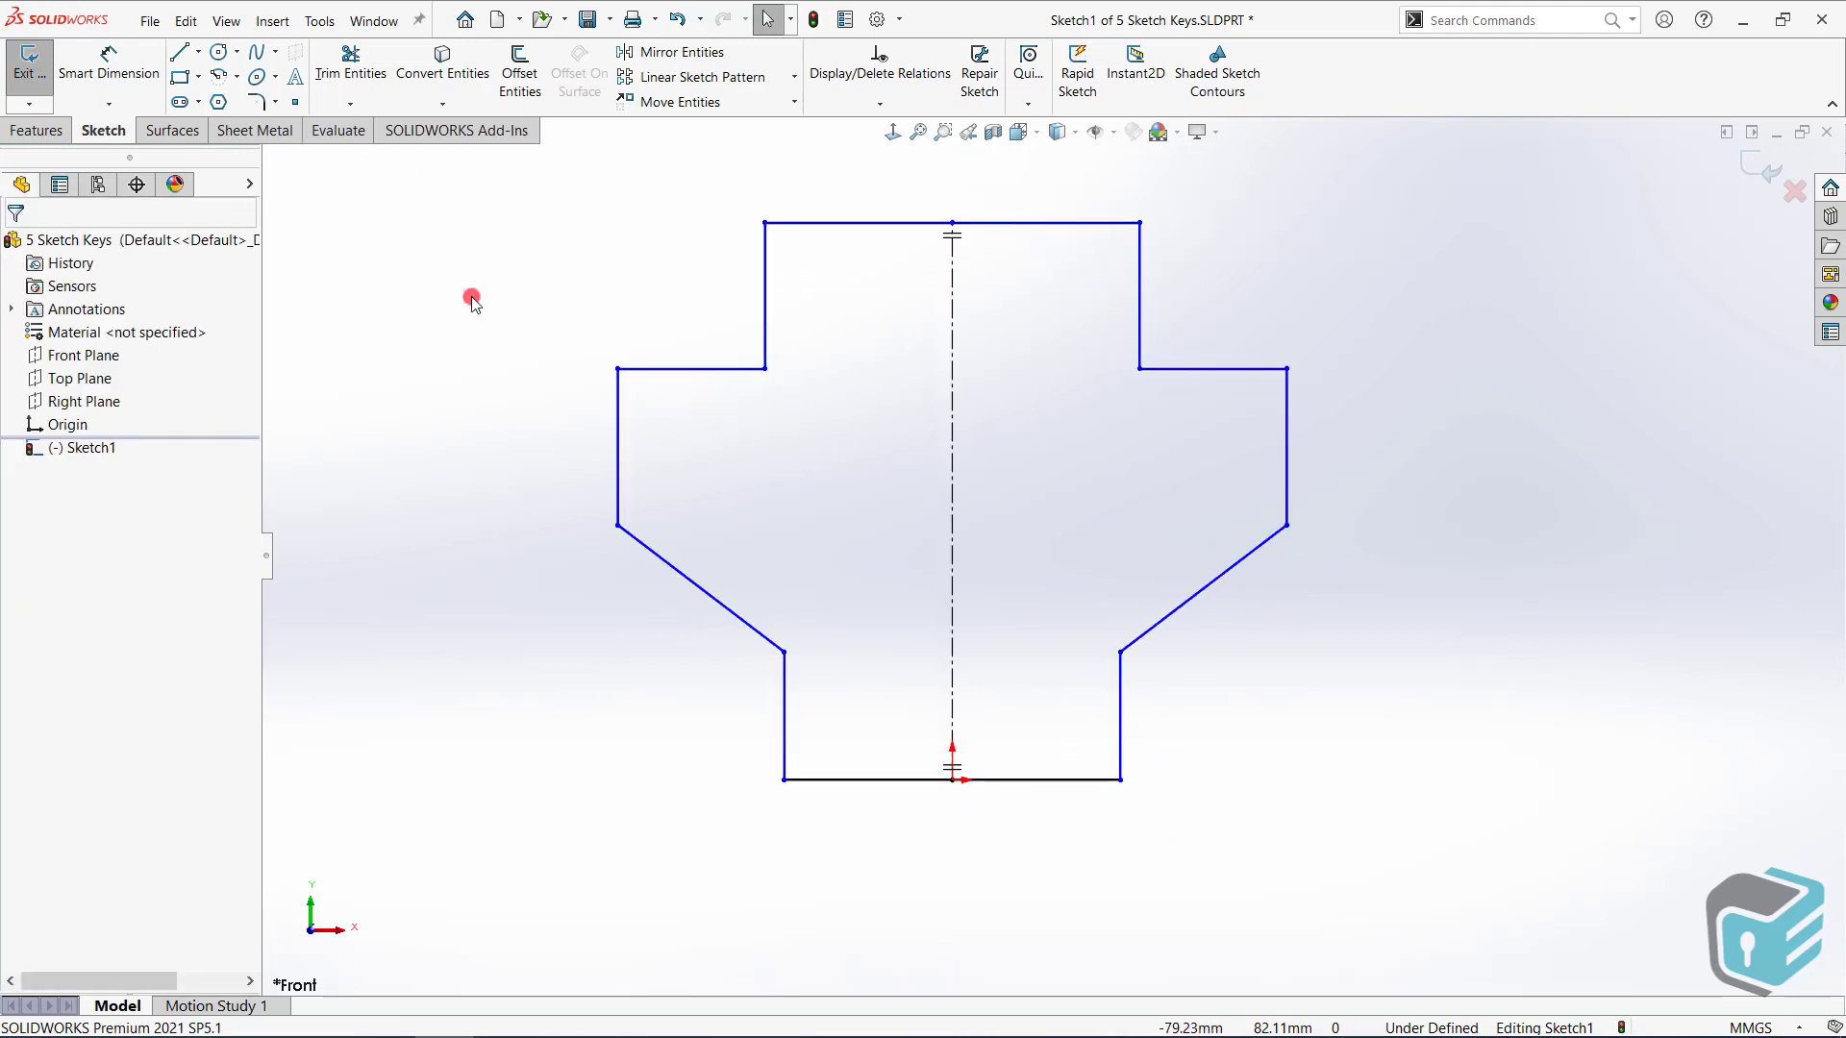
# Draw a circle of about 6 mm radius inside the left wing of the outline
pyautogui.click(221, 53)
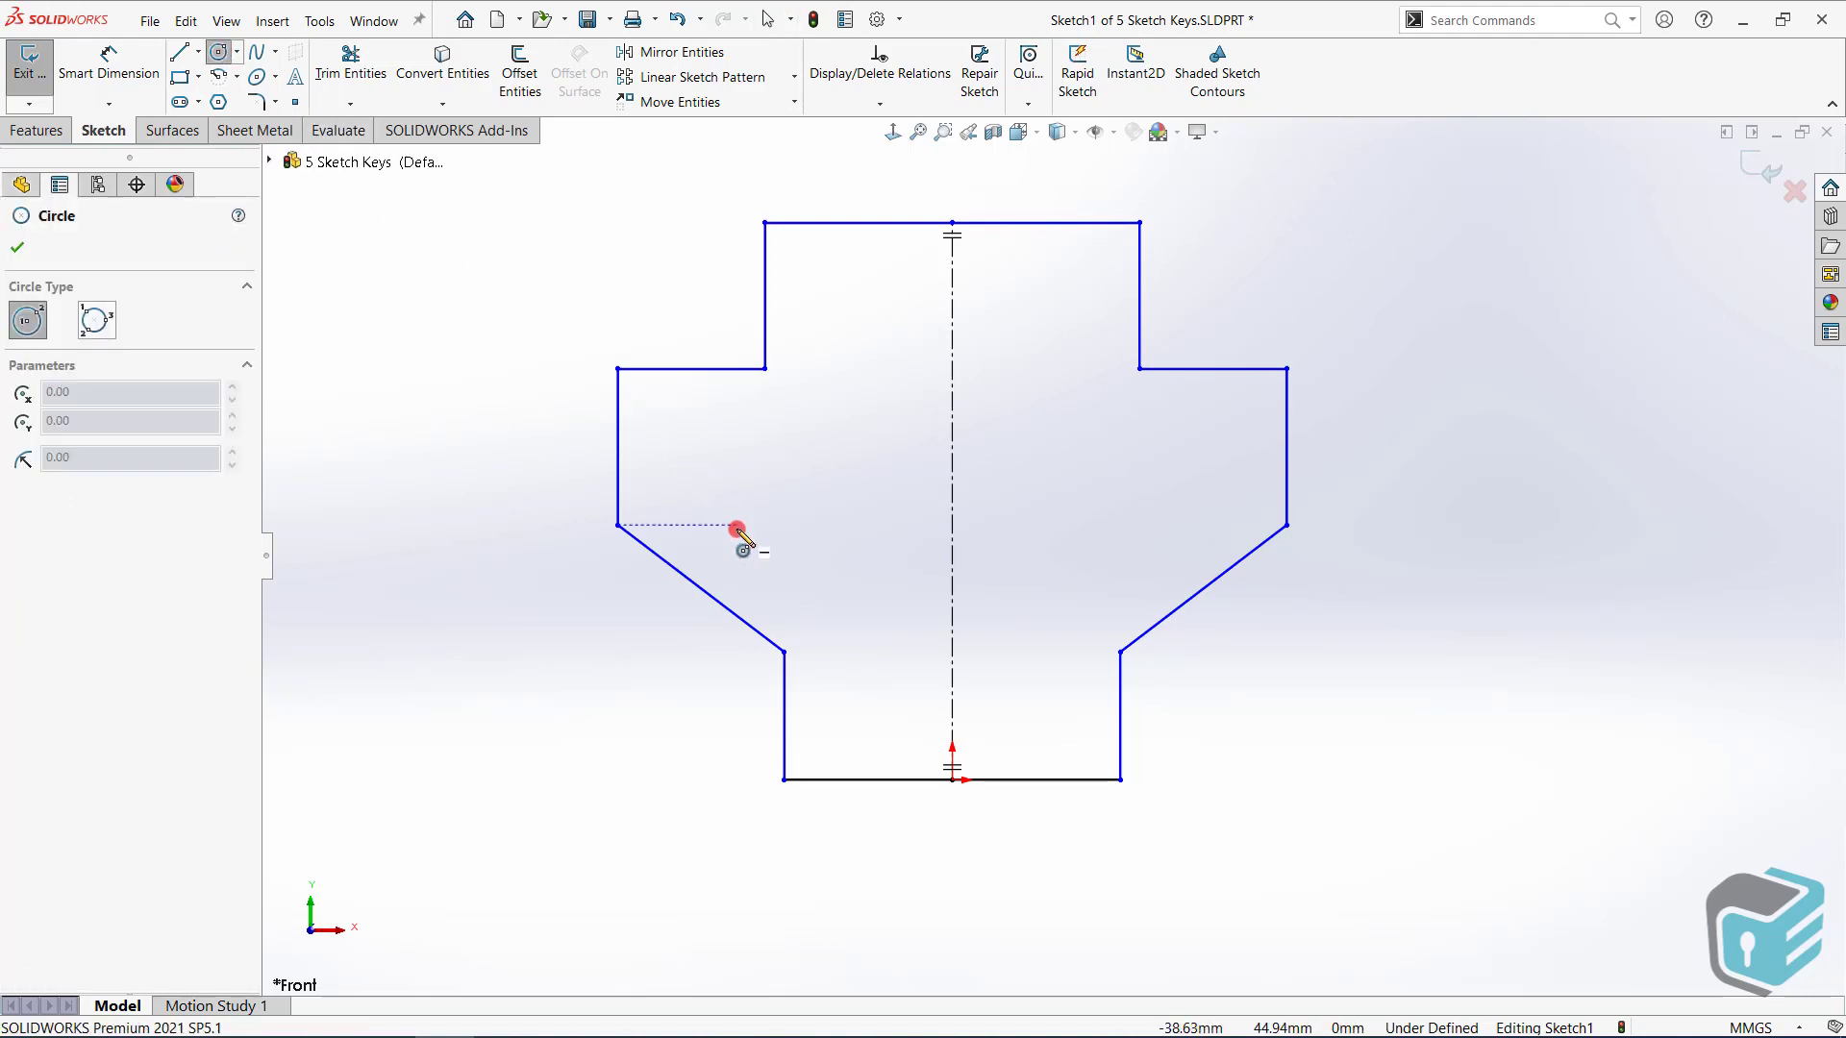
pyautogui.click(701, 452)
pyautogui.click(707, 488)
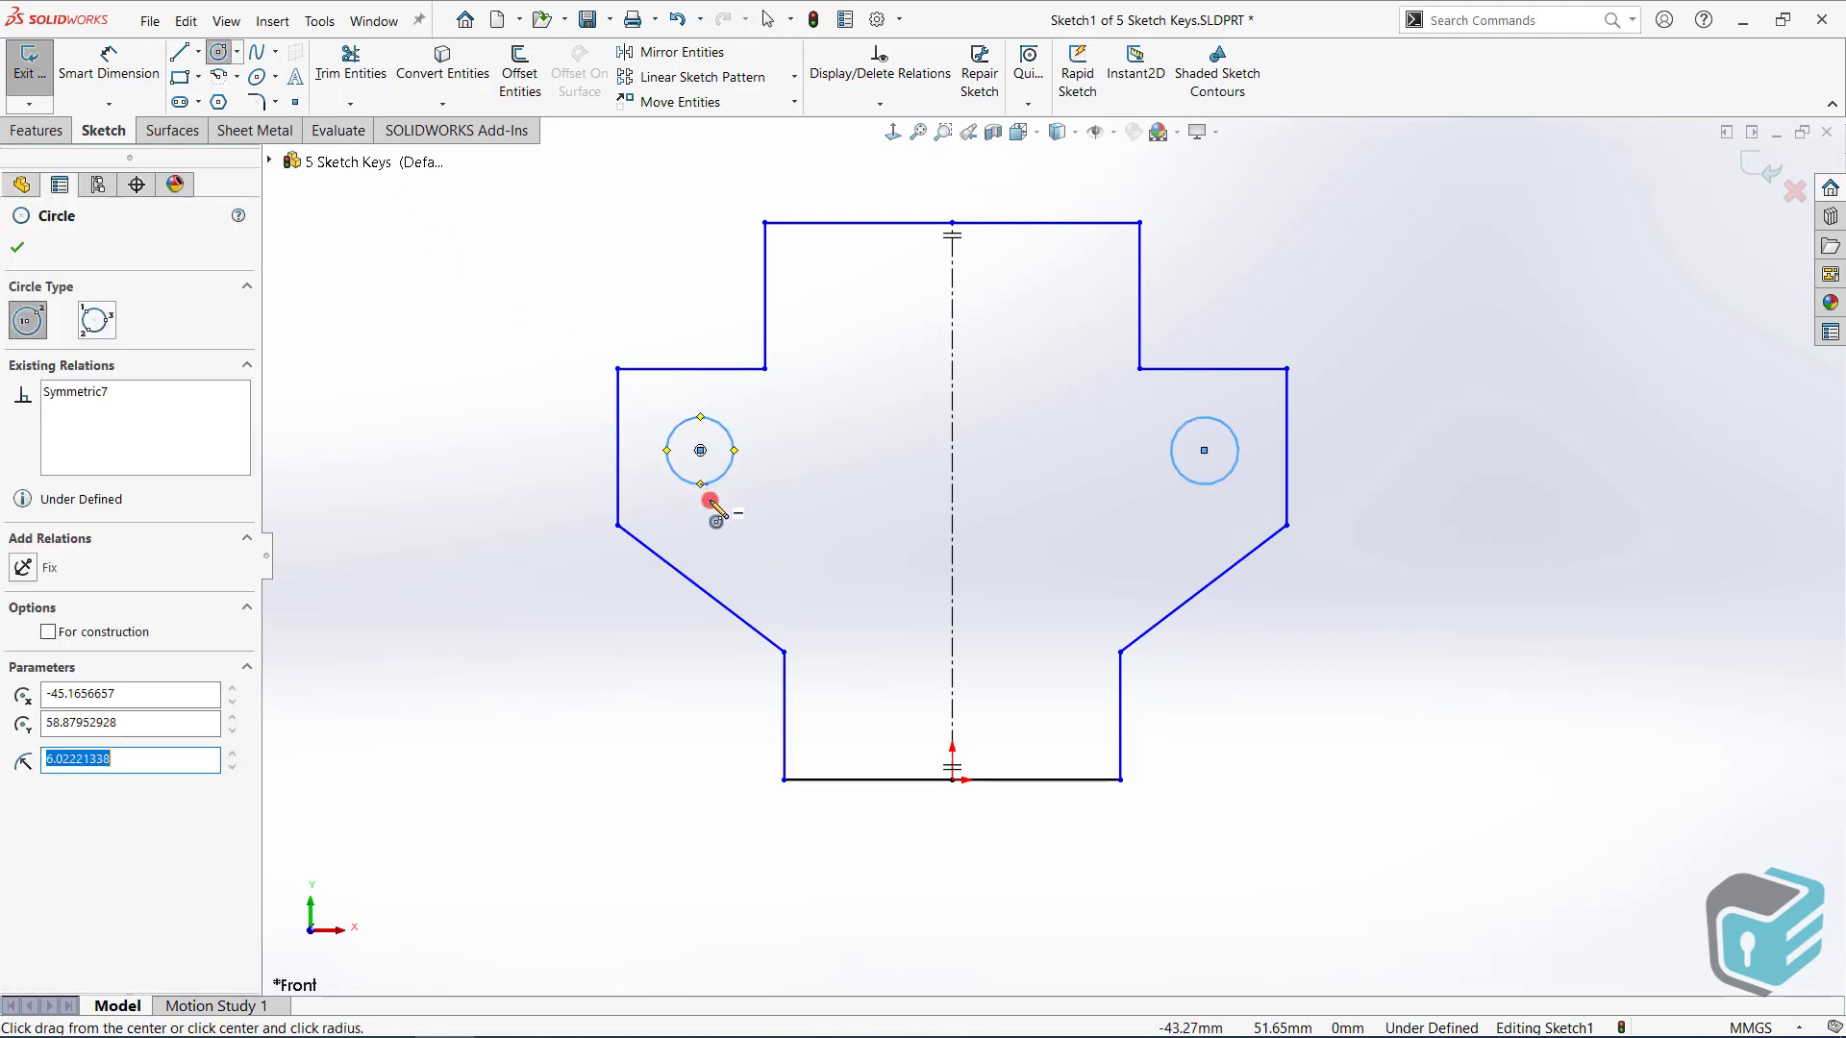
# Draw a vertical straight slot about 18 mm between centers and 8 mm wide in the upper part, left of the centerline
pyautogui.click(184, 103)
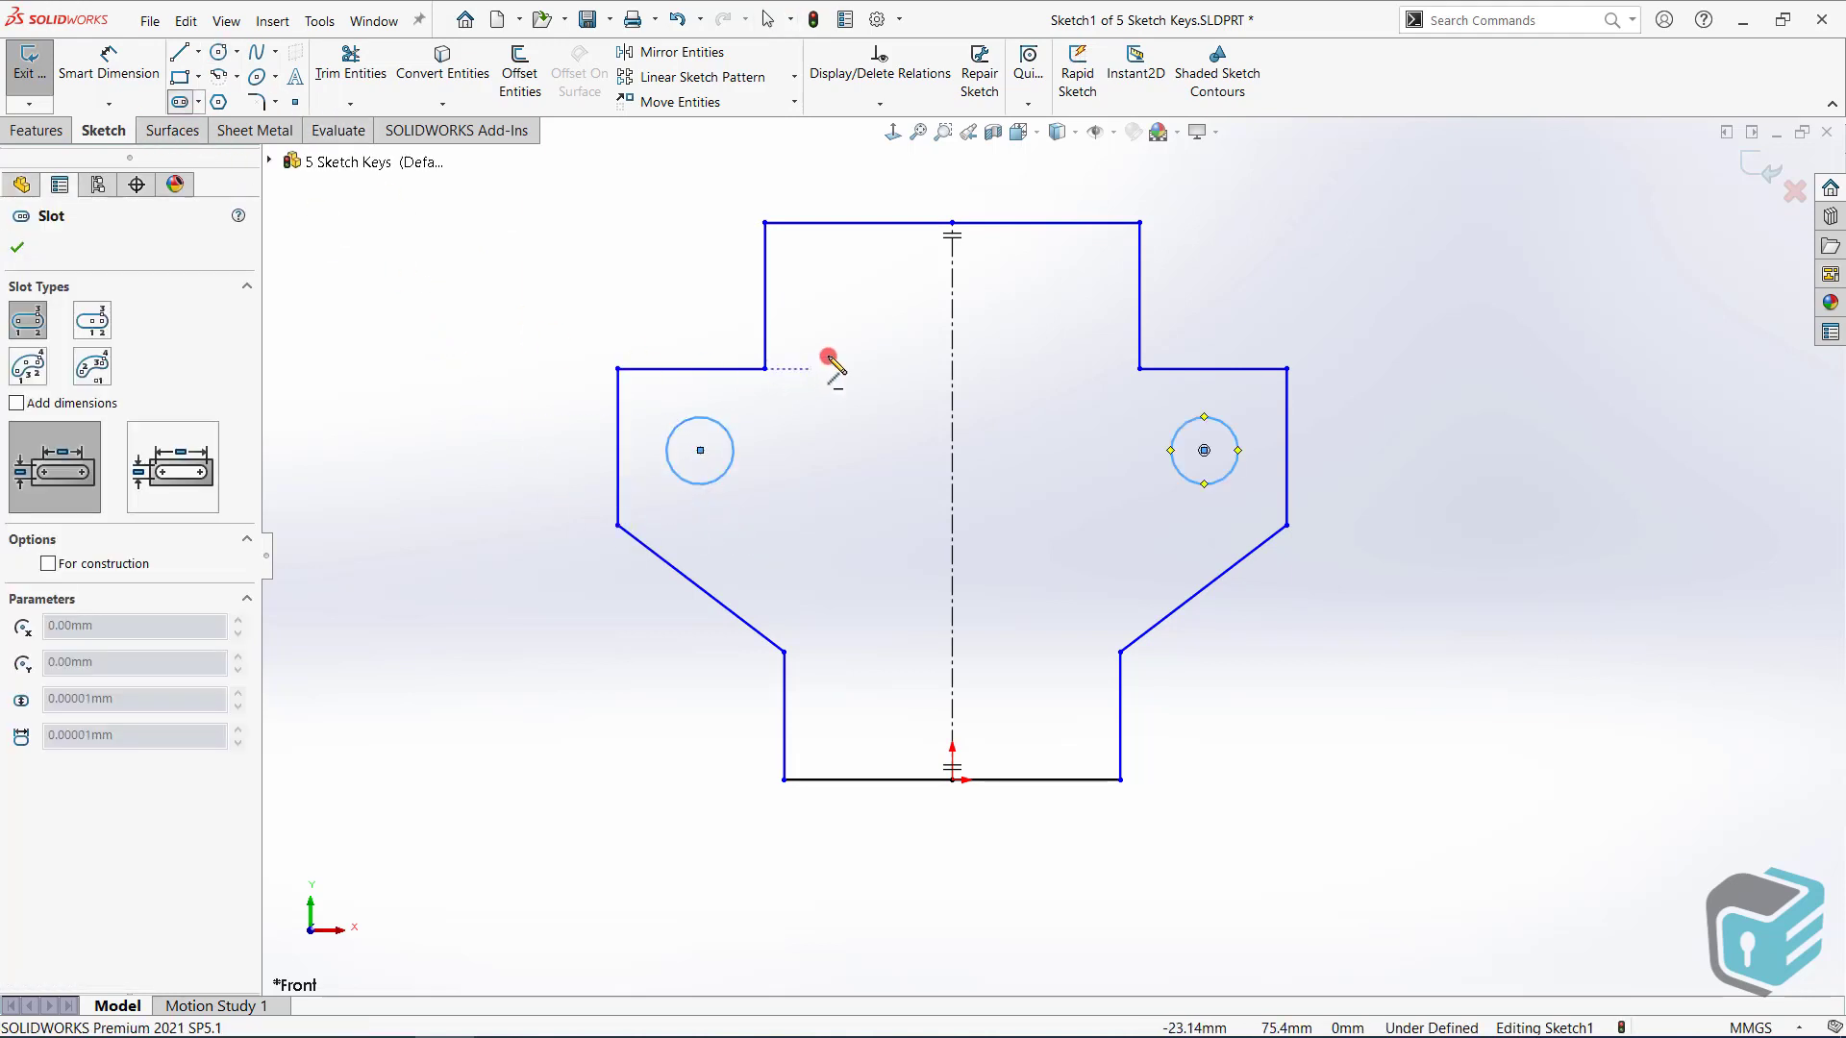
pyautogui.click(857, 268)
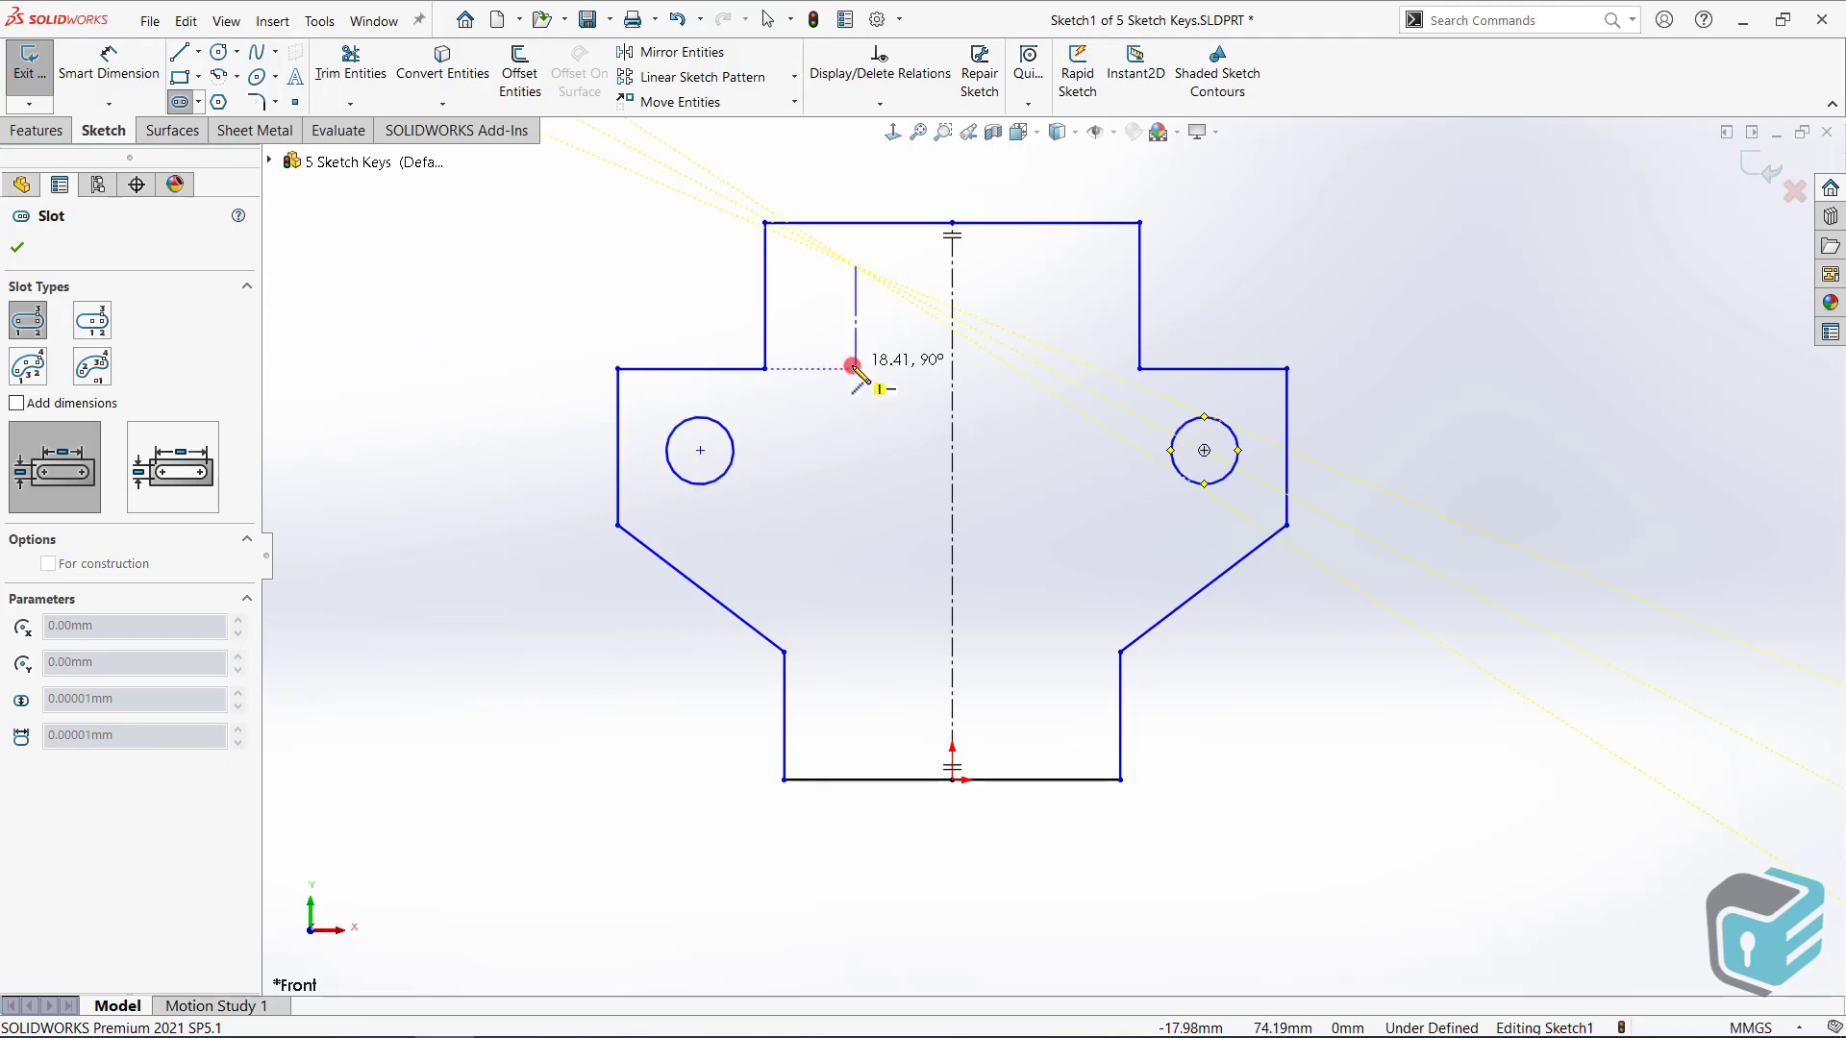
pyautogui.click(856, 368)
pyautogui.click(879, 367)
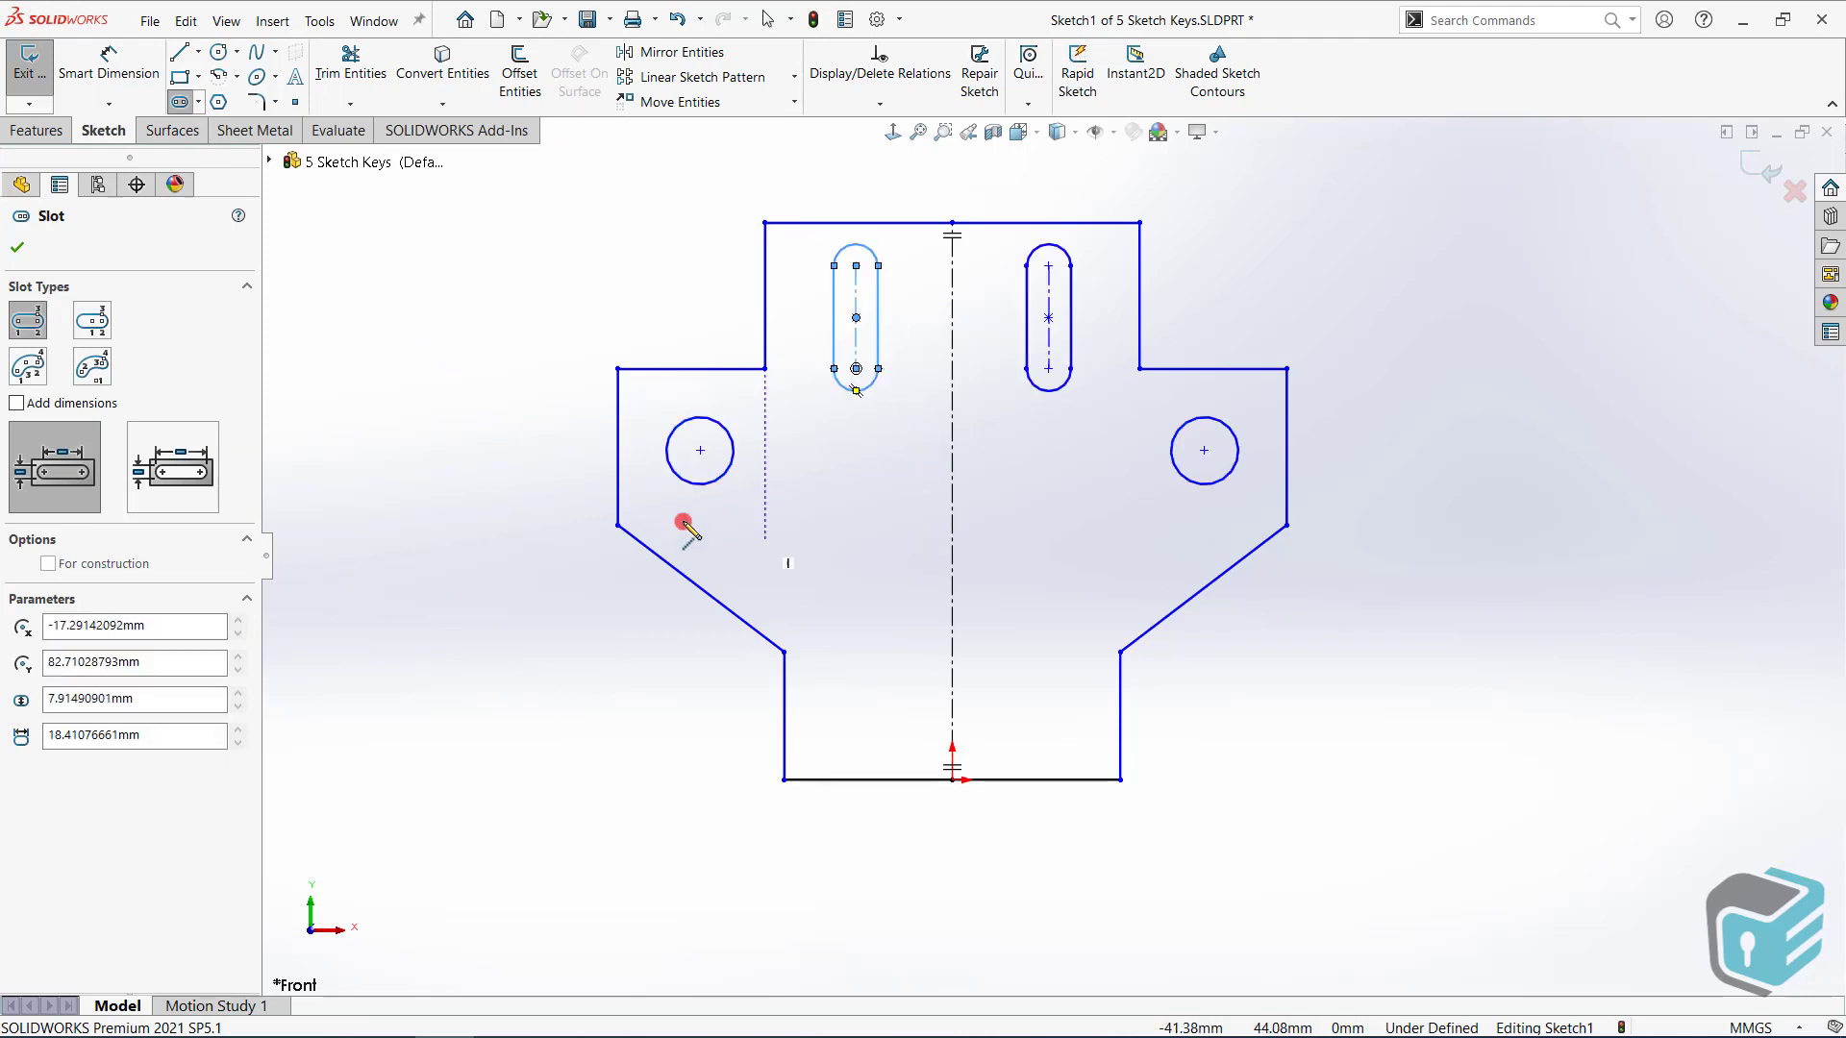
# Draw a circle of about 5 mm radius in the narrow lower part, left of the centerline, and exit the sketch
pyautogui.click(220, 53)
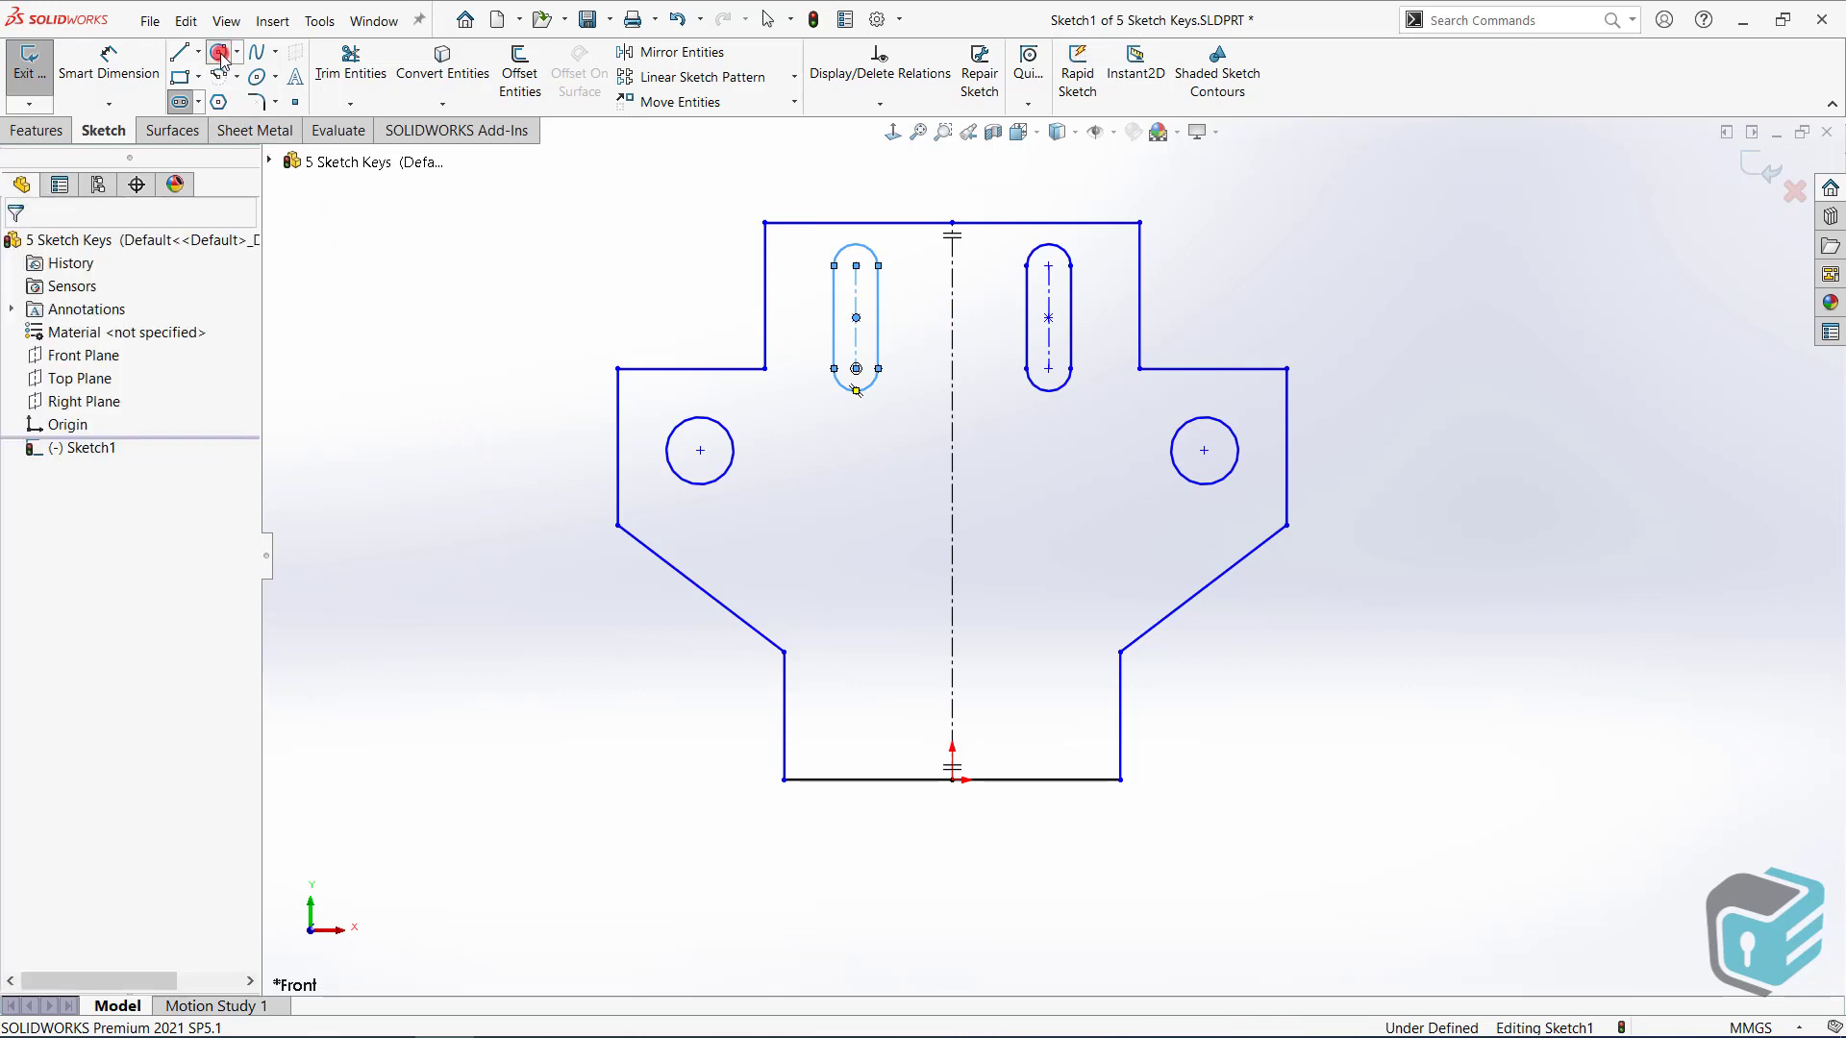
pyautogui.click(856, 720)
pyautogui.click(871, 747)
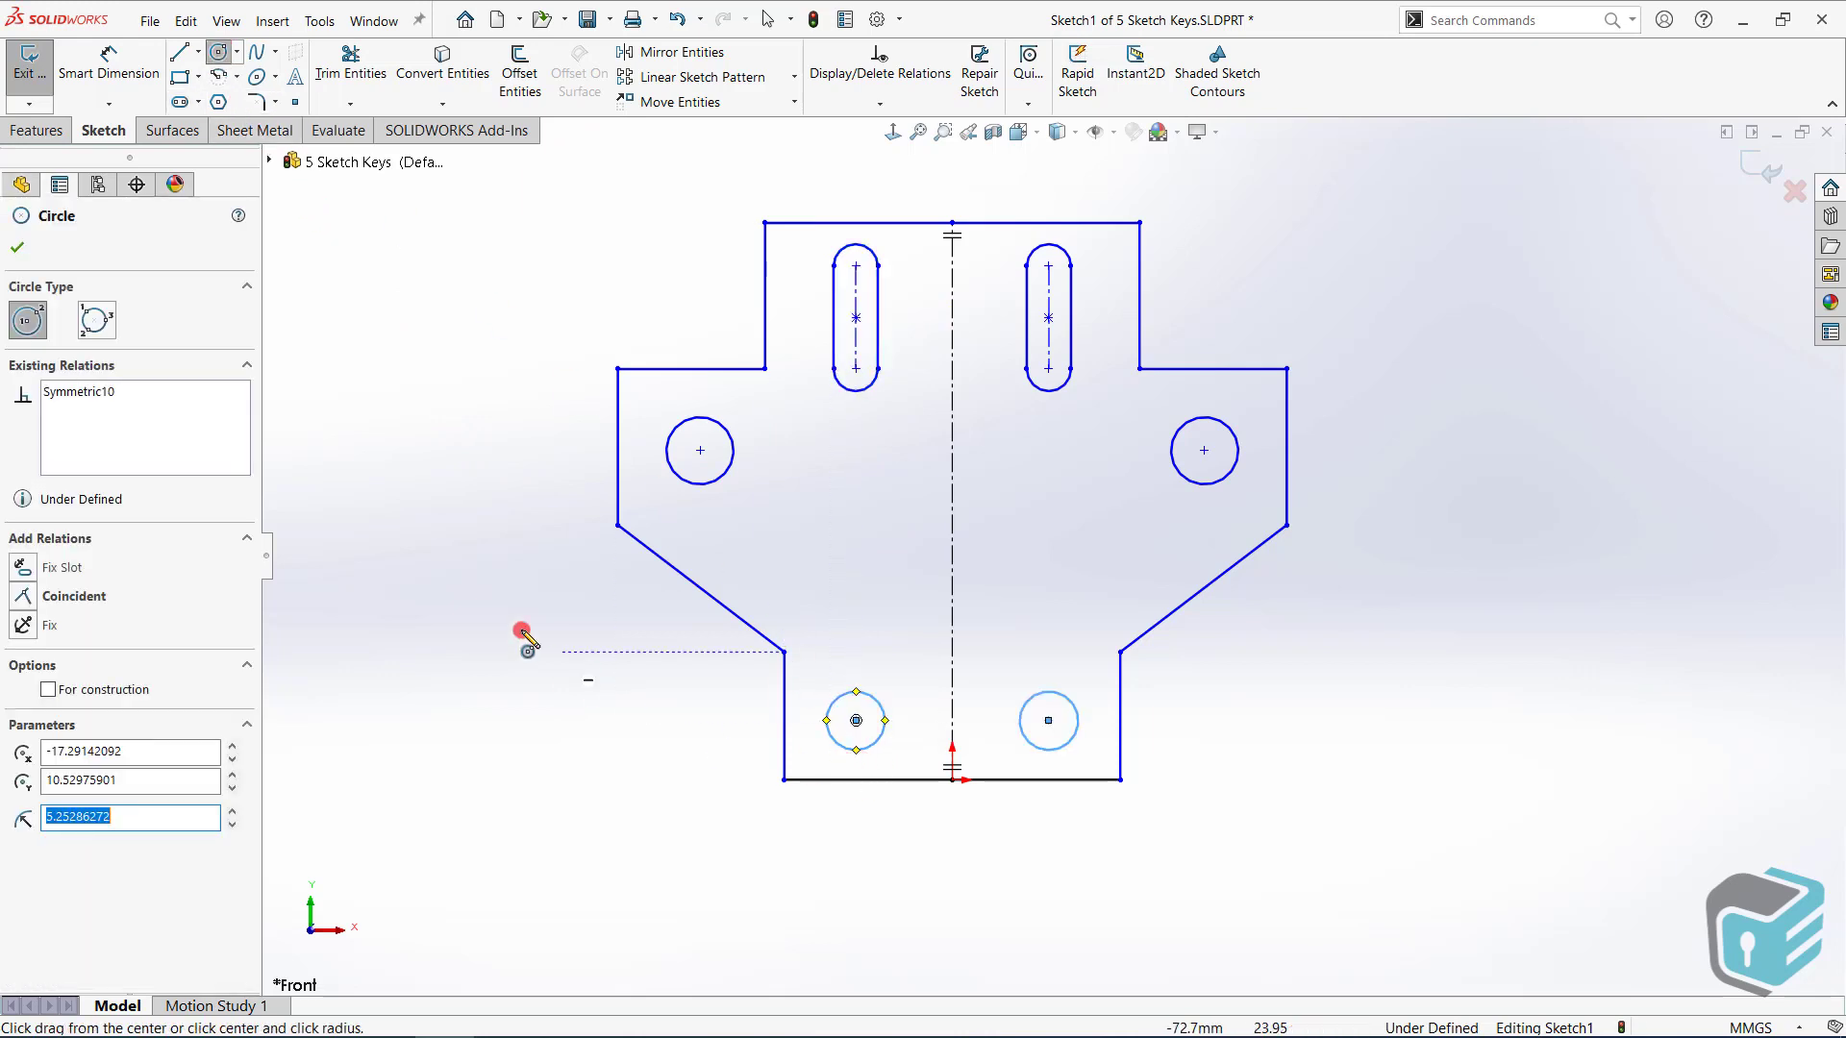
pyautogui.rightClick(430, 577)
pyautogui.click(470, 588)
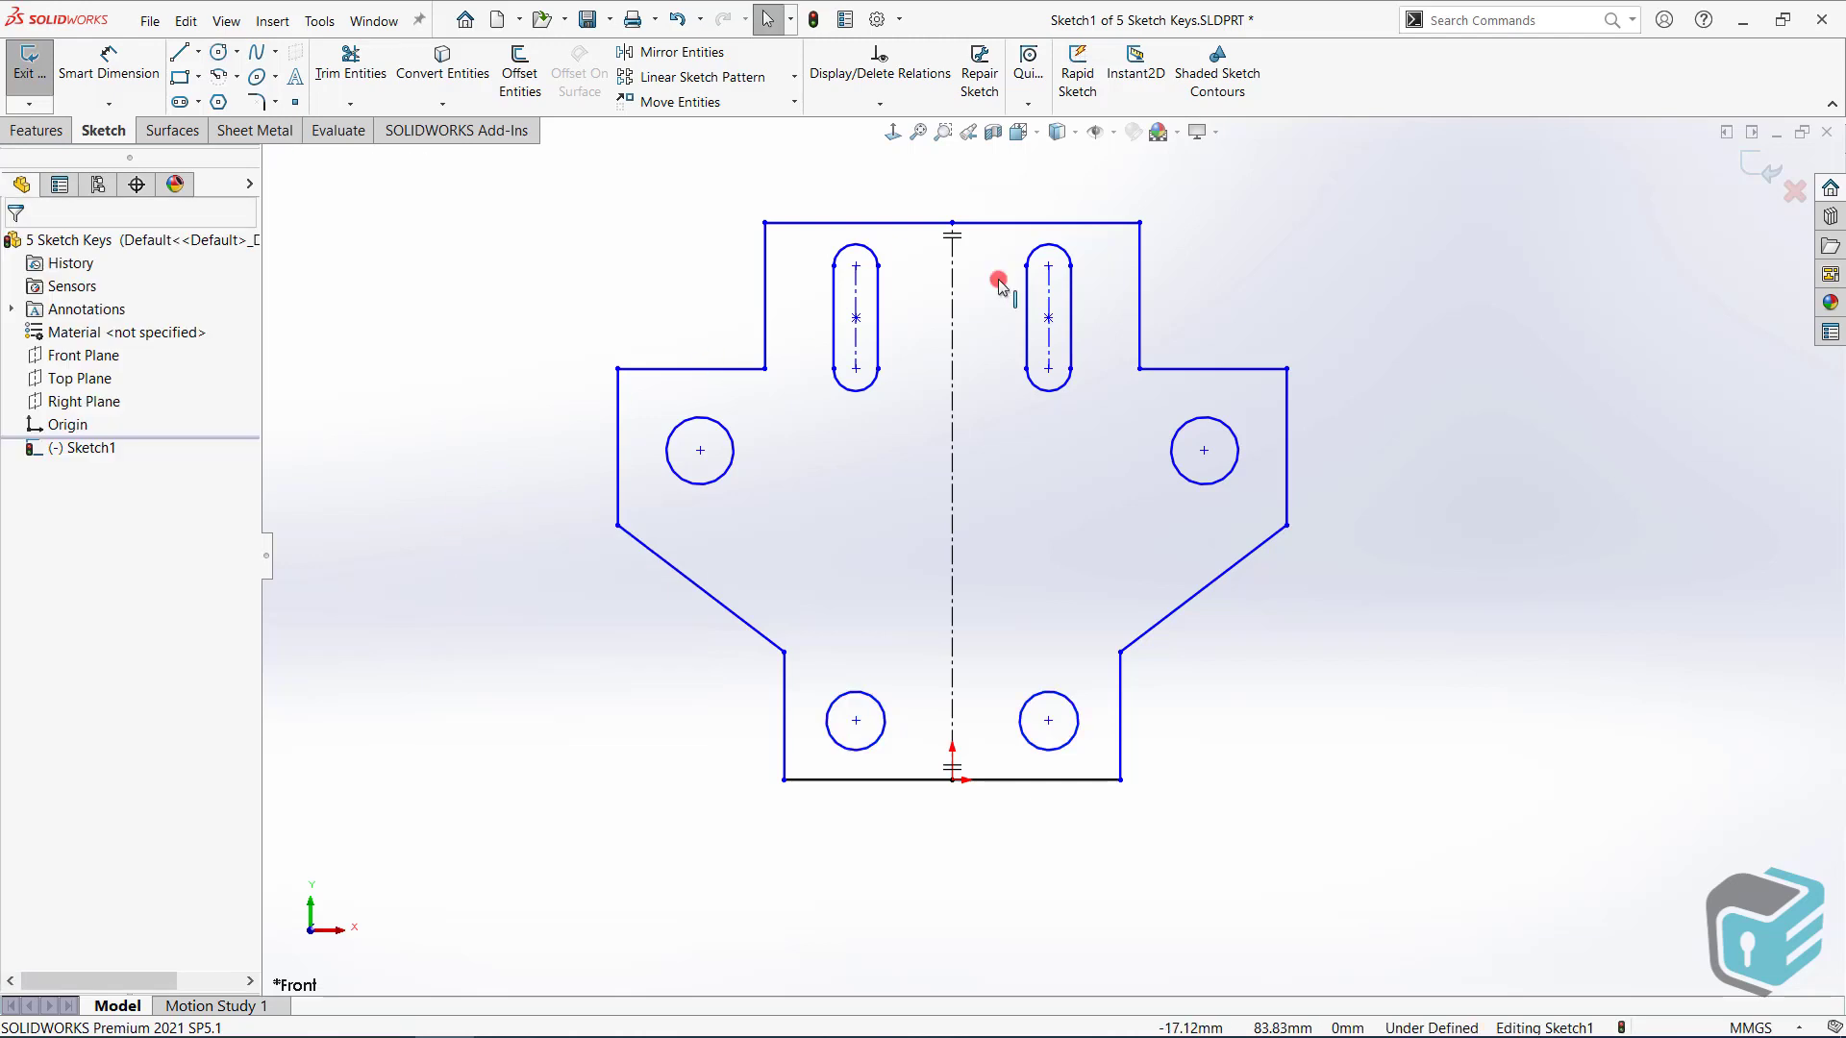
pyautogui.click(1759, 168)
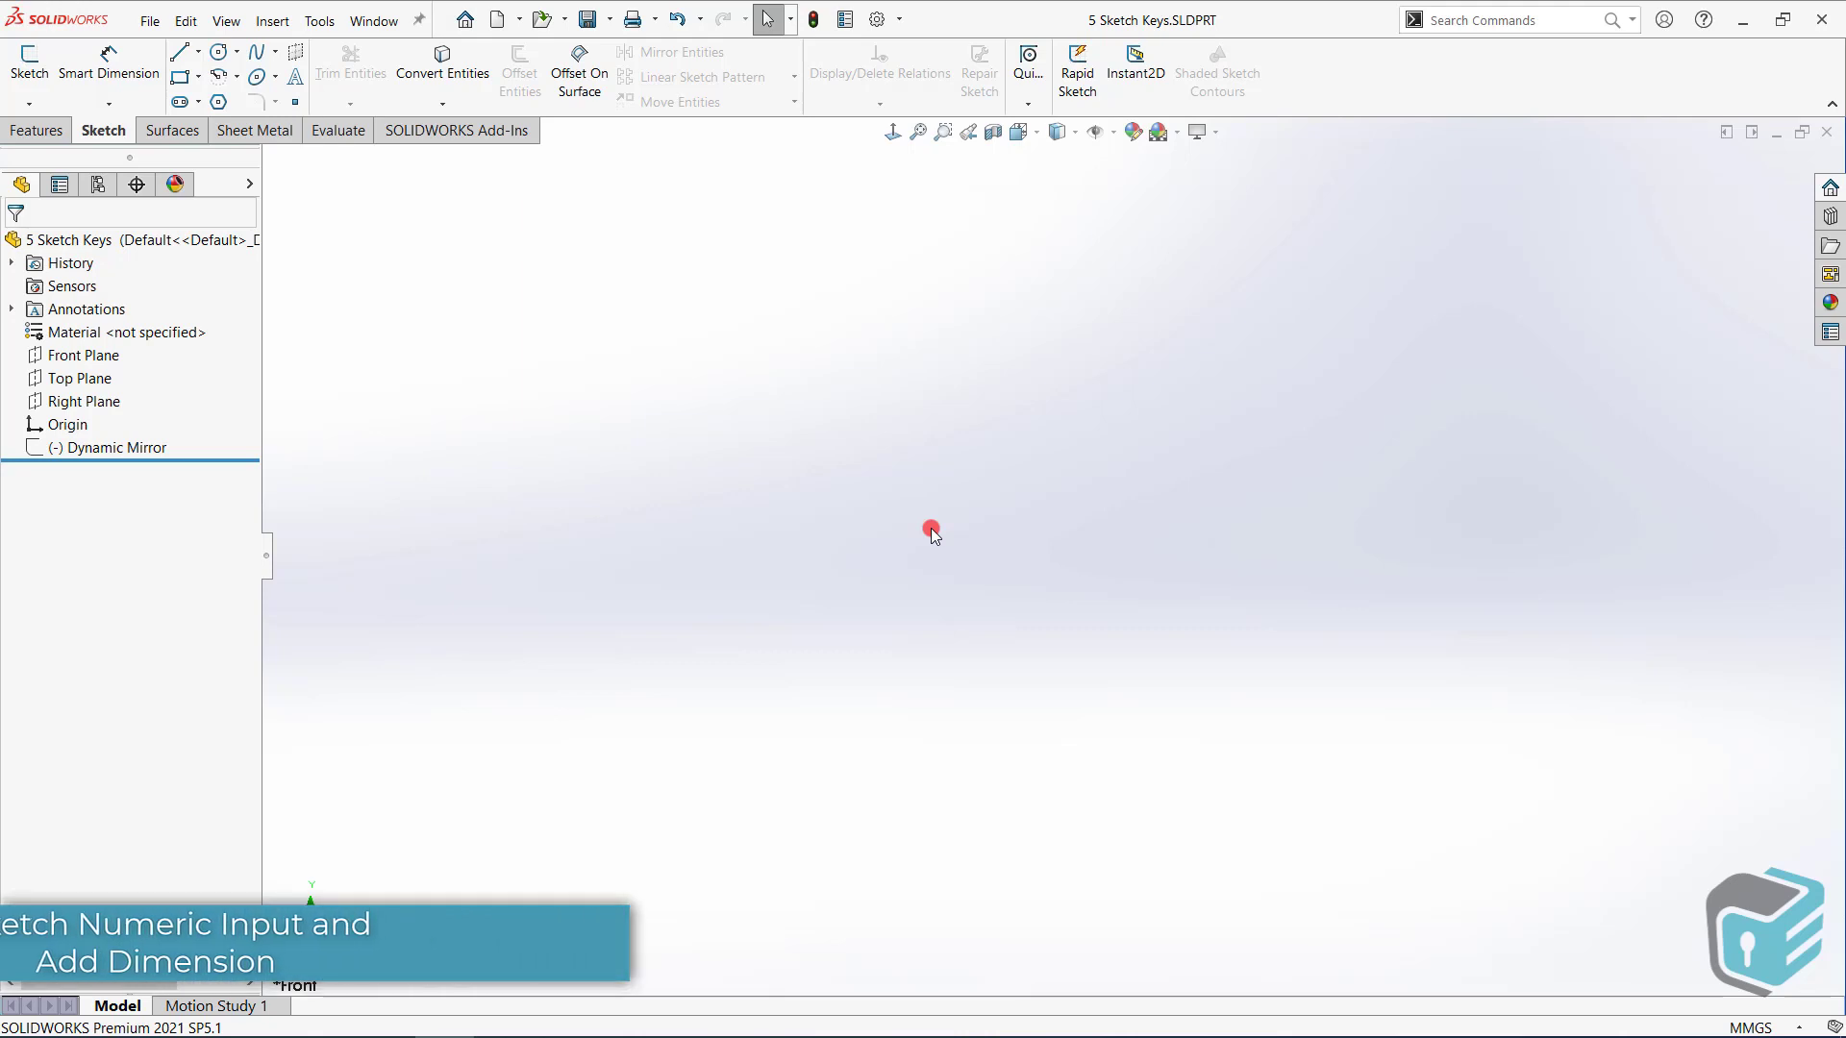
# Start a sketch on the Front Plane, draw a corner rectangle about 89 by 15 mm above and left of the origin, and enlarge it from its lower-right corner
pyautogui.click(86, 355)
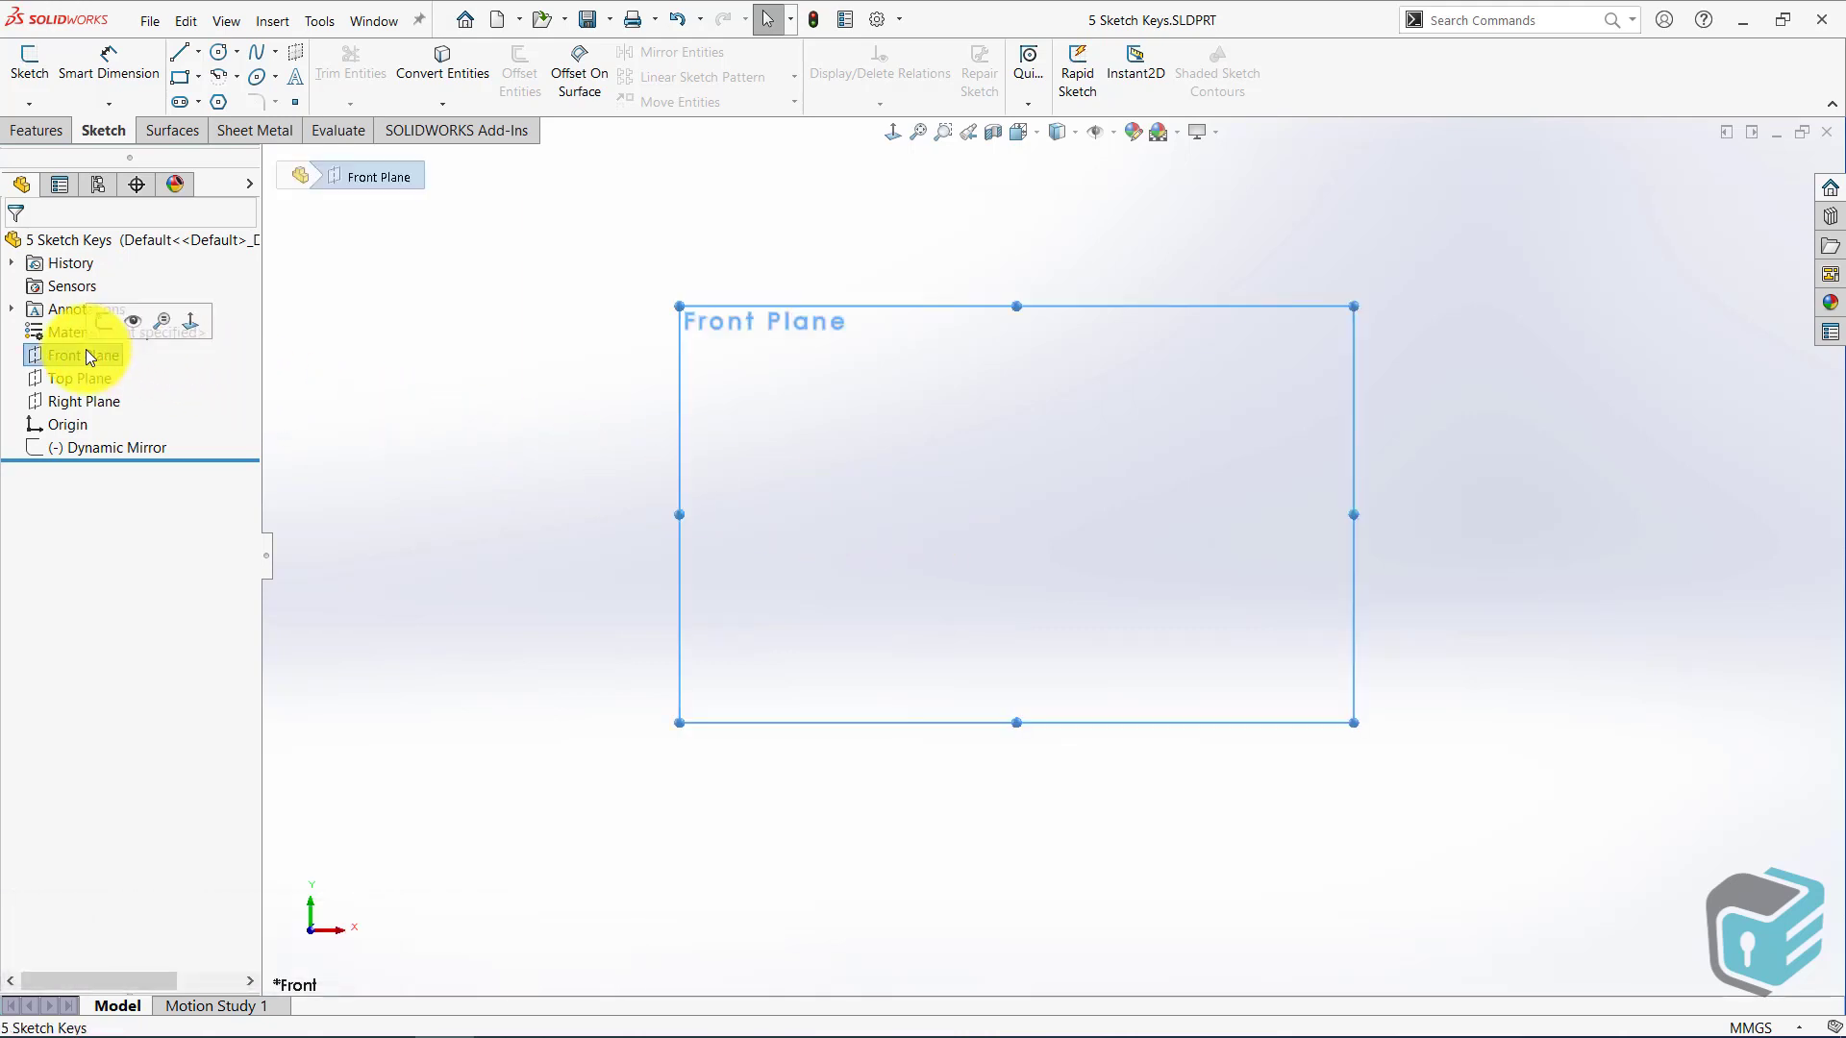
pyautogui.click(102, 326)
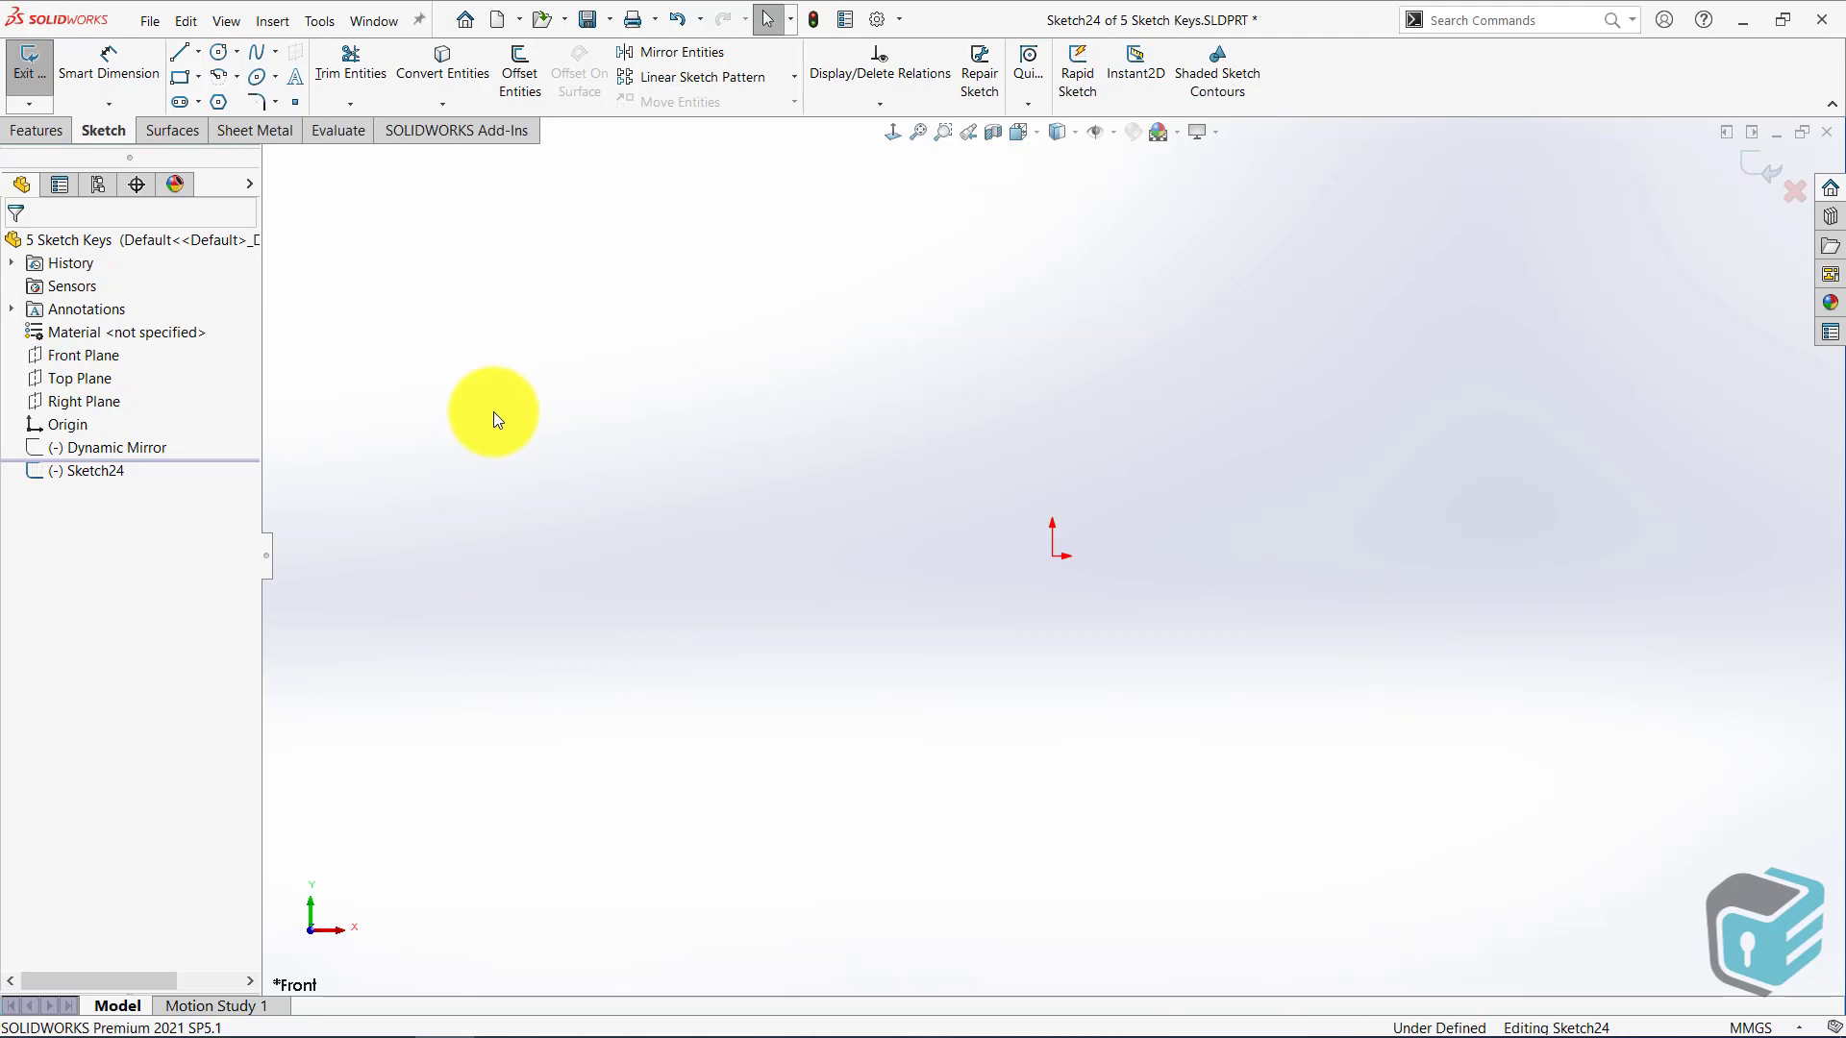
pyautogui.click(180, 76)
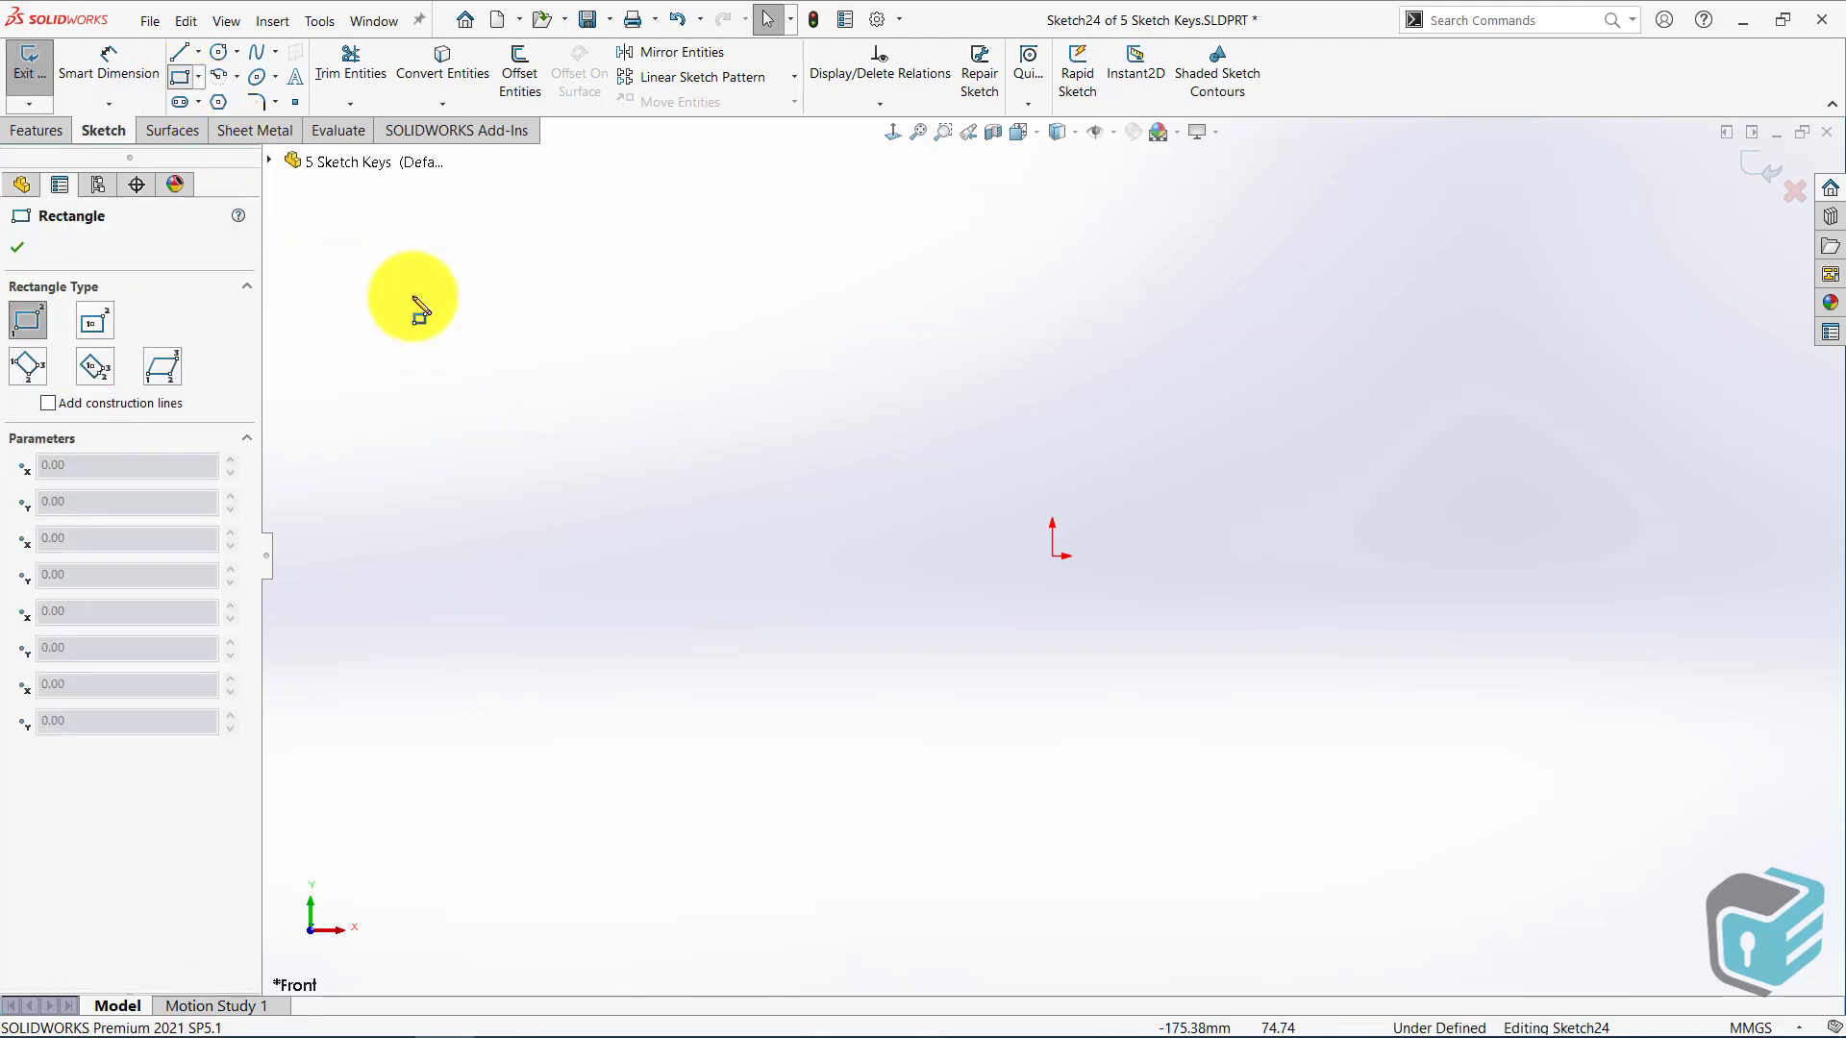
pyautogui.click(501, 314)
pyautogui.click(842, 371)
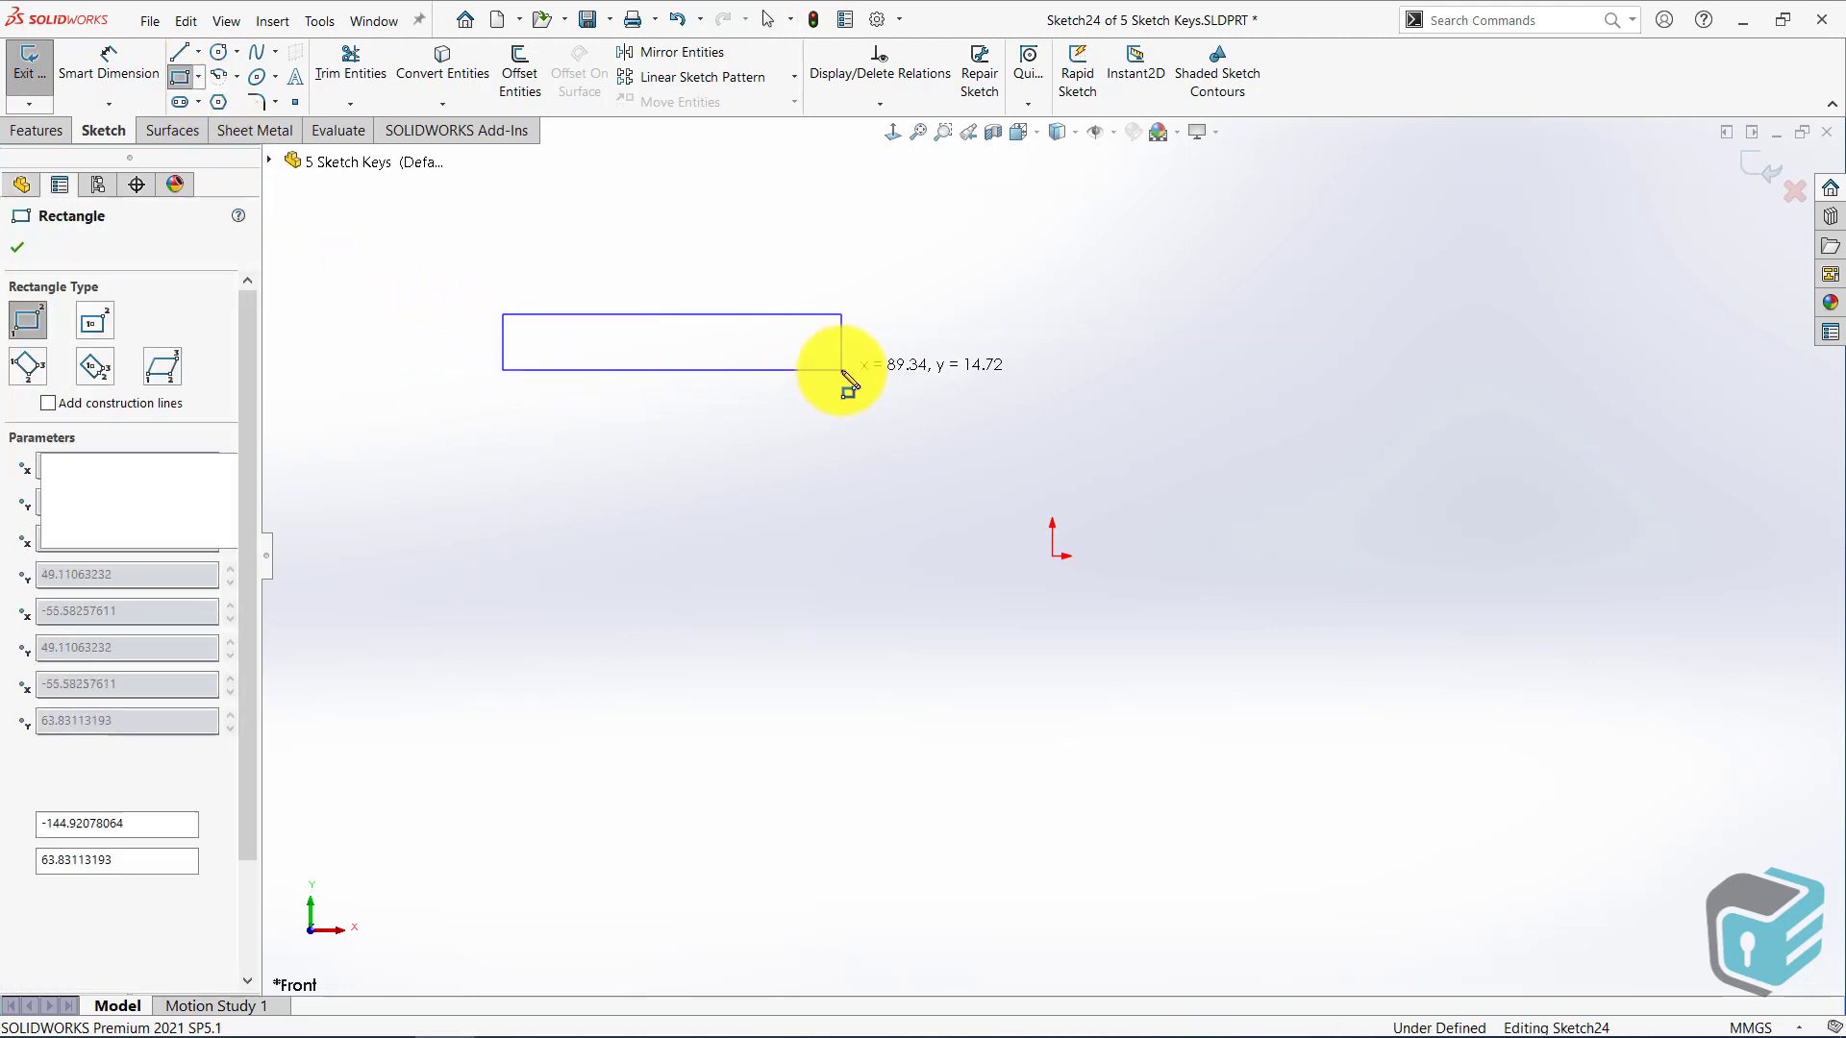
pyautogui.rightClick(859, 454)
pyautogui.click(898, 459)
pyautogui.moveTo(843, 372)
pyautogui.mouseDown()
pyautogui.moveTo(952, 385)
pyautogui.moveTo(883, 410)
pyautogui.moveTo(857, 398)
pyautogui.mouseUp()
pyautogui.click(904, 475)
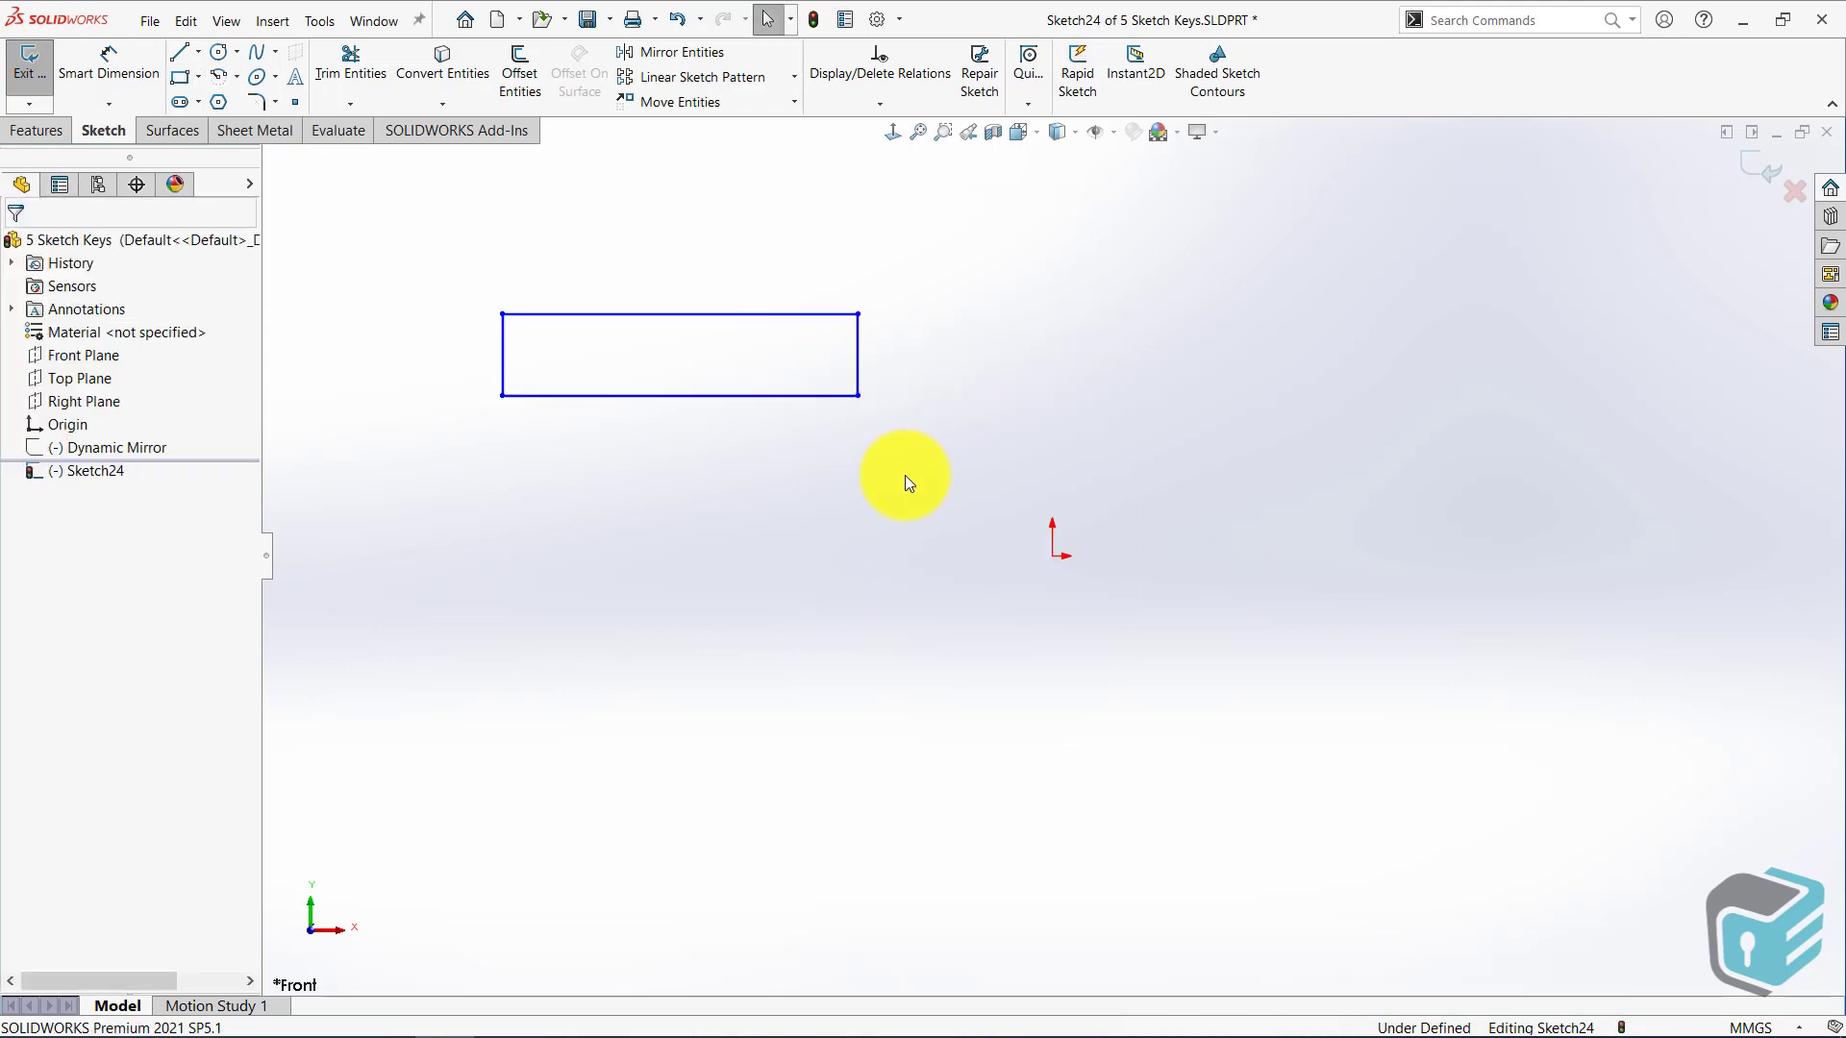
# Turn on Sketch Numeric Input and draw a corner rectangle 100 mm wide and 16 mm high below the first rectangle
pyautogui.rightClick(325, 223)
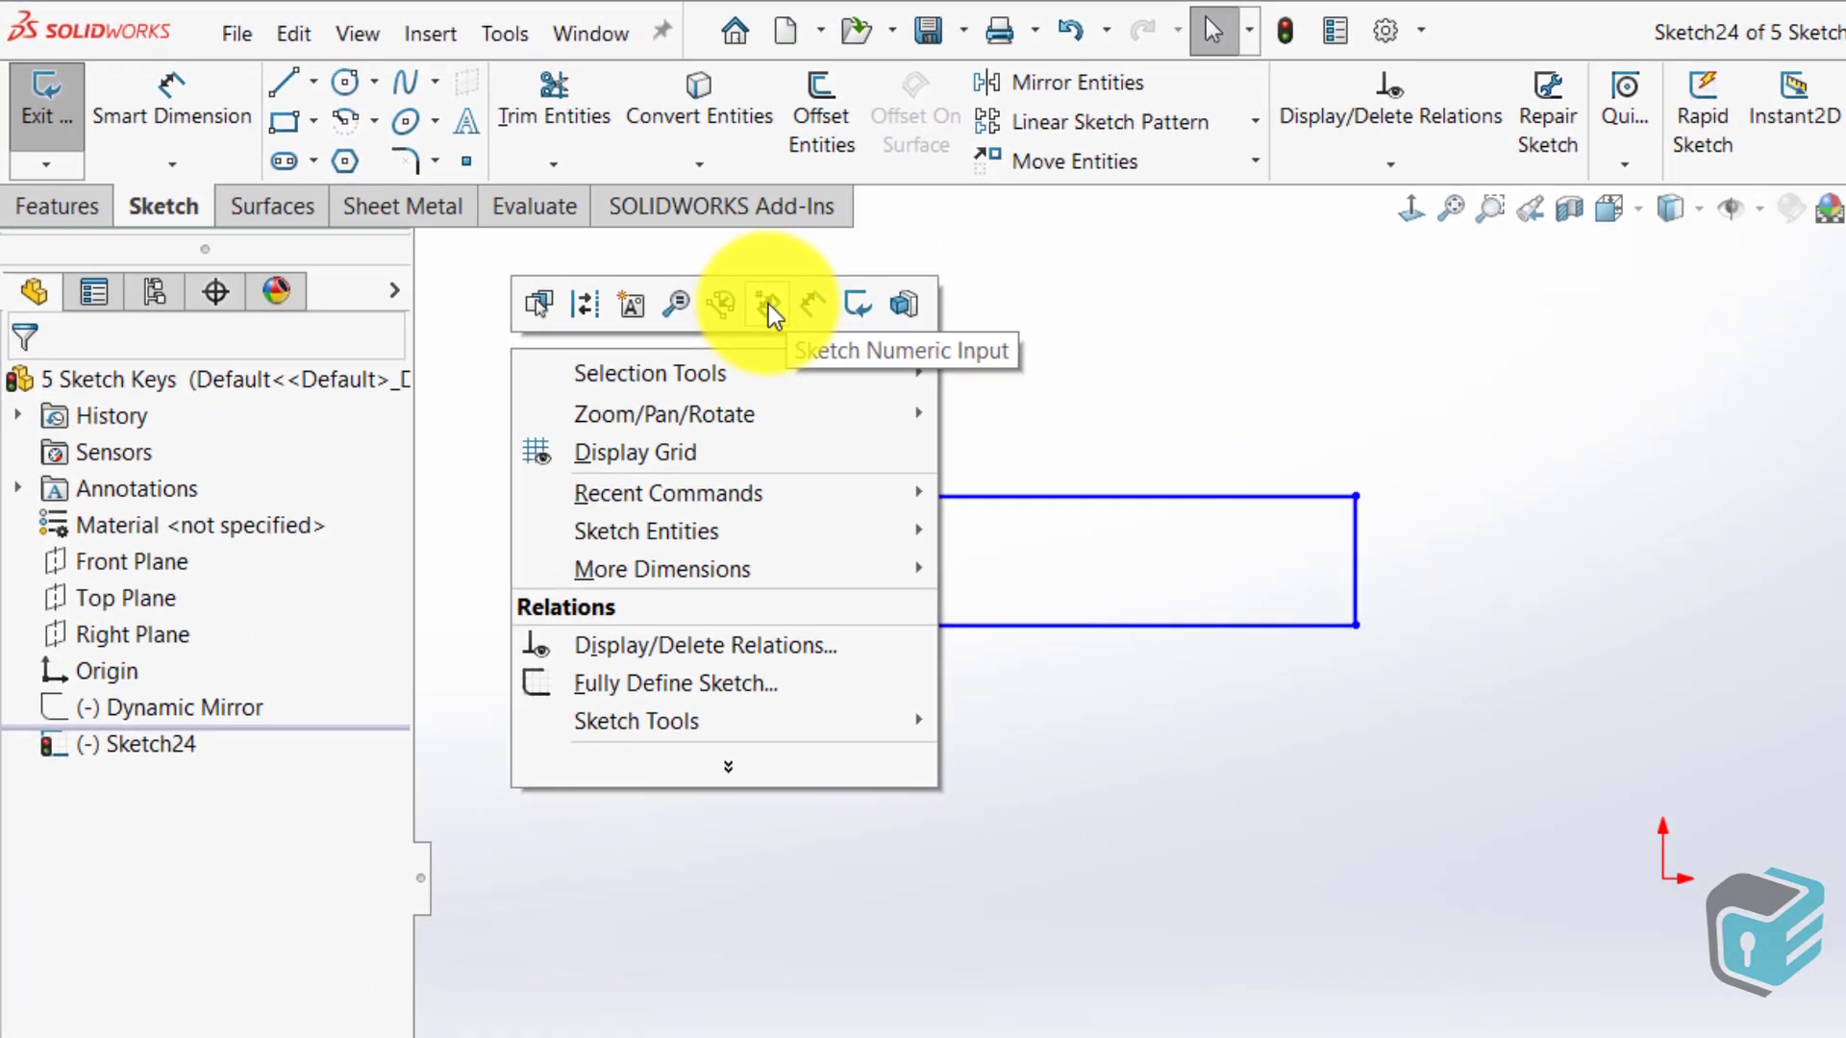
pyautogui.click(769, 303)
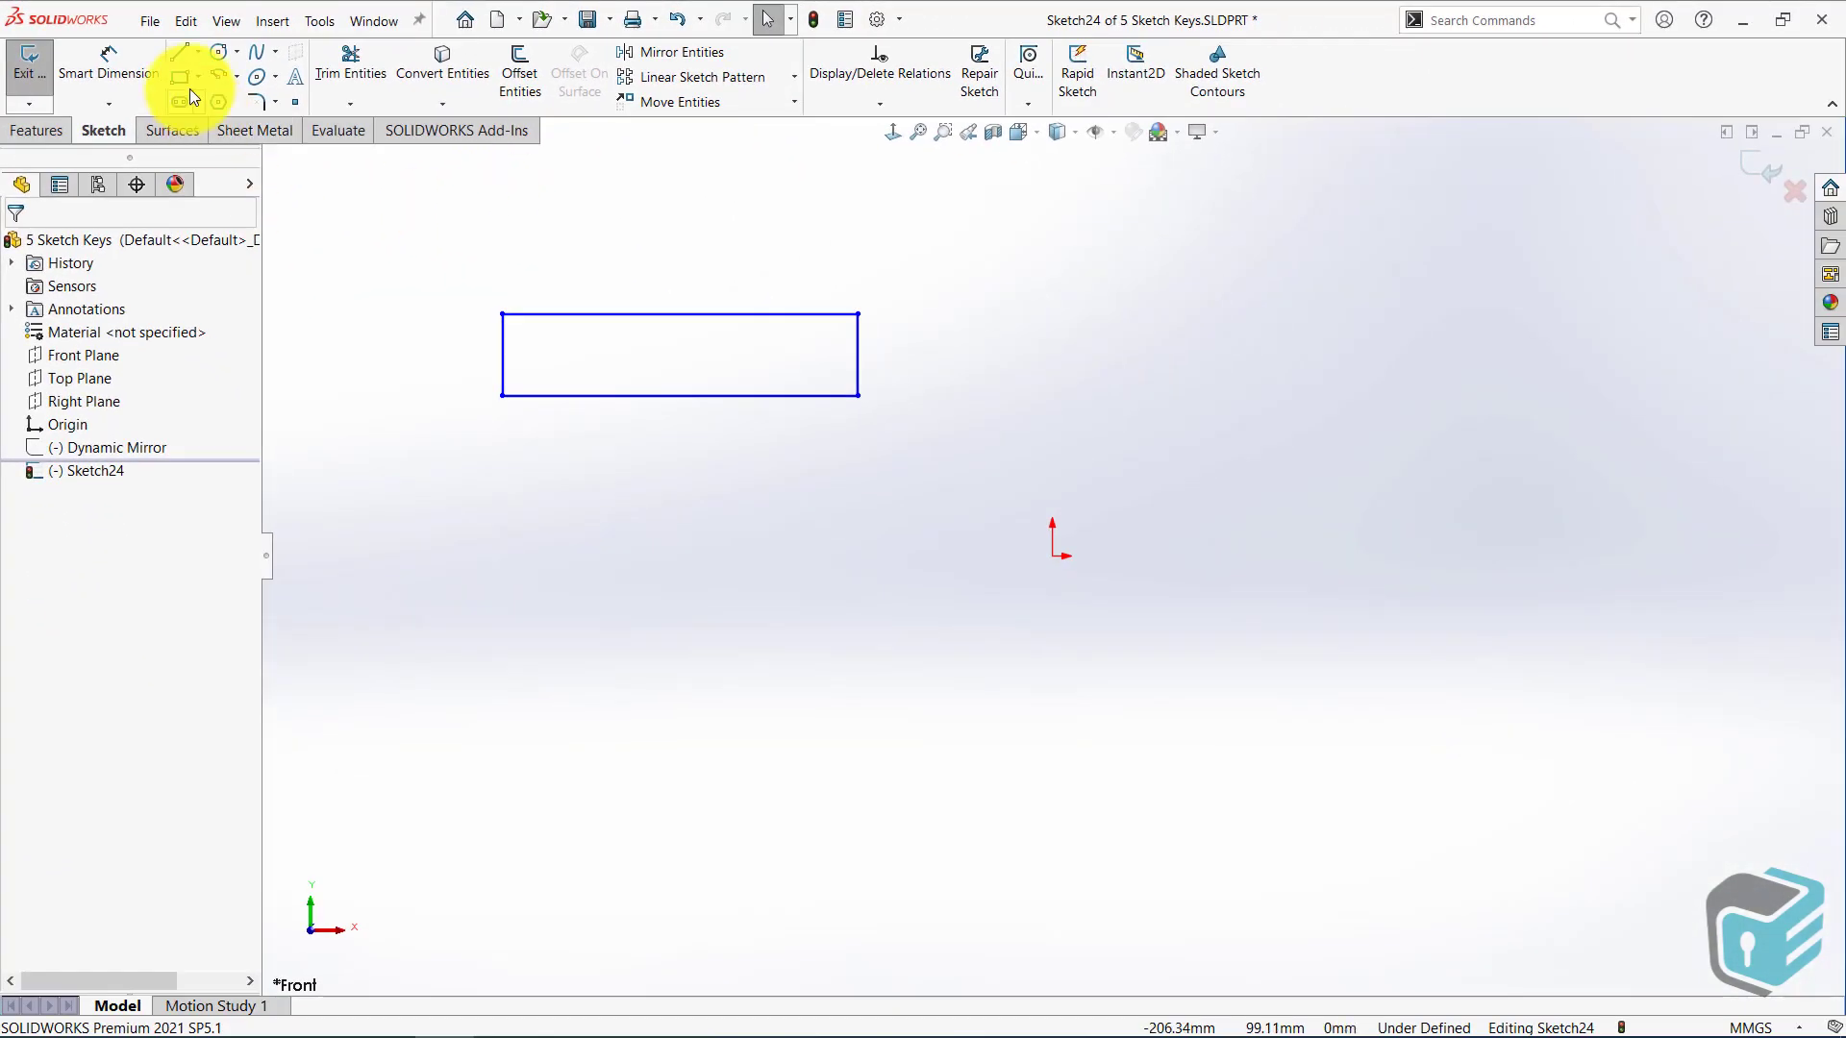
pyautogui.click(179, 77)
pyautogui.click(503, 537)
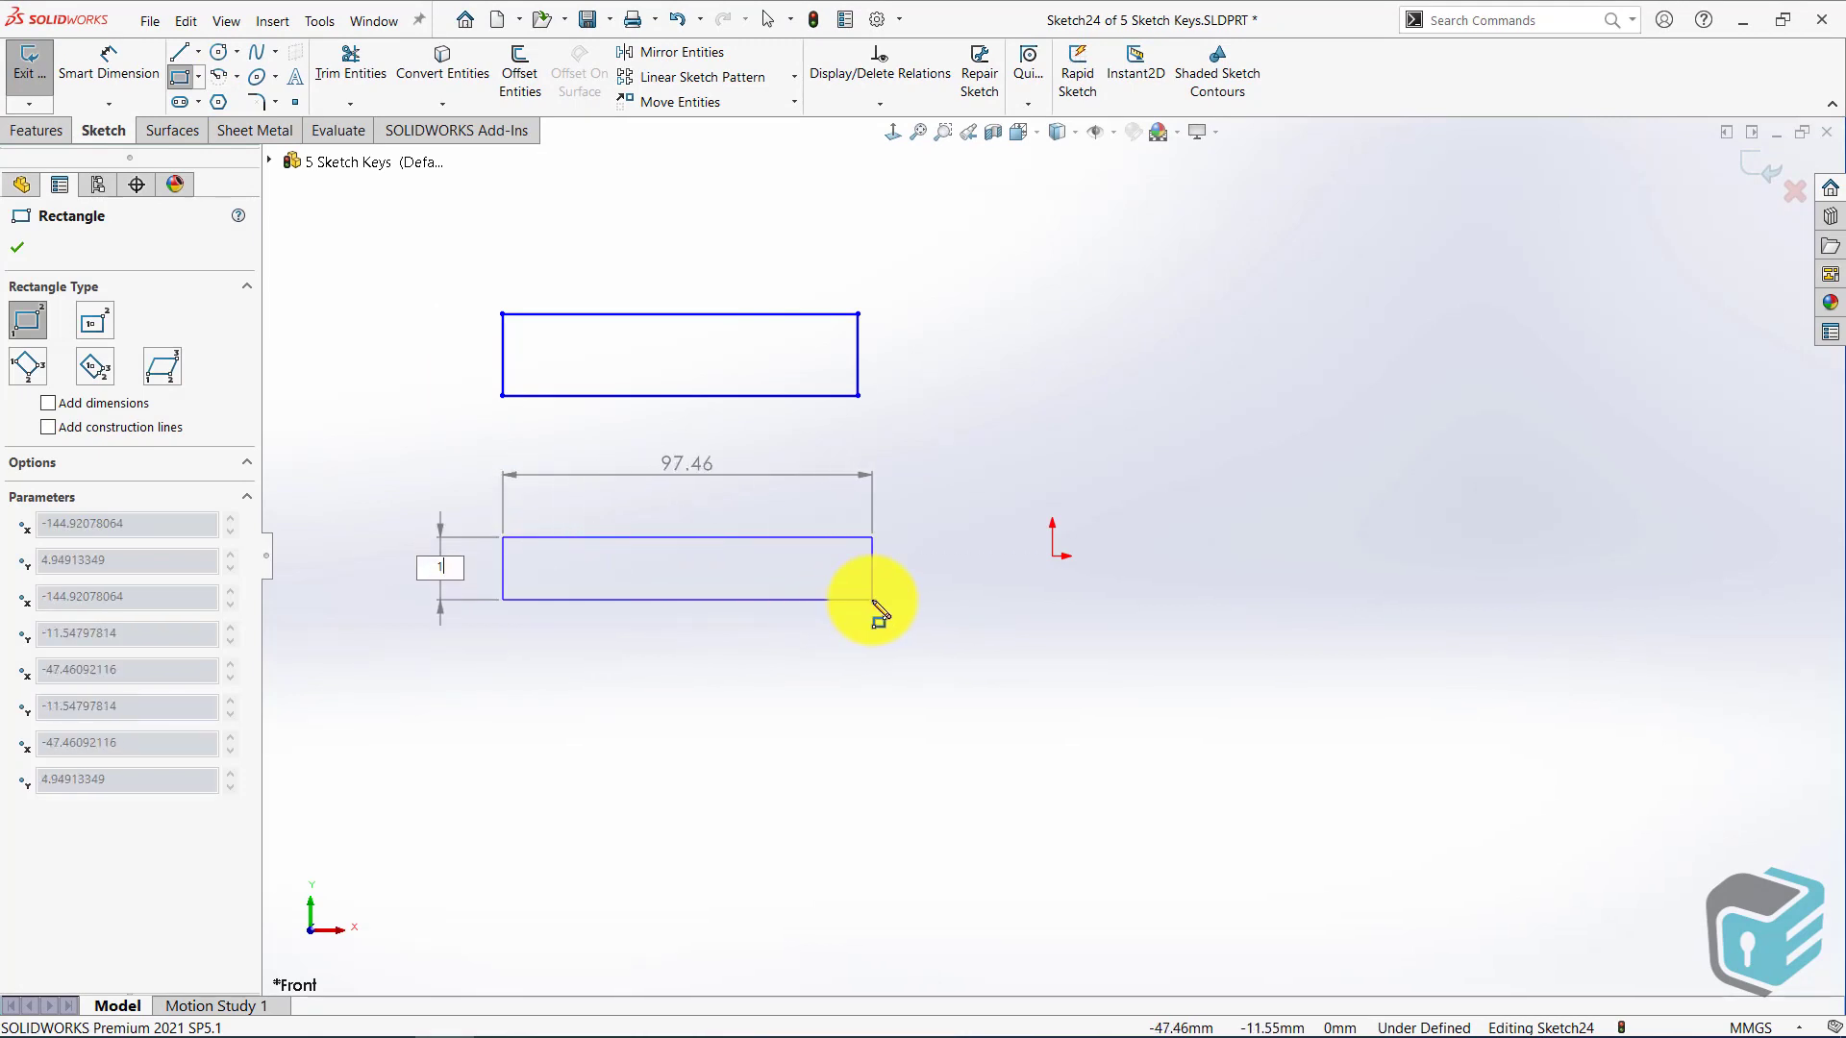
pyautogui.press('Tab')
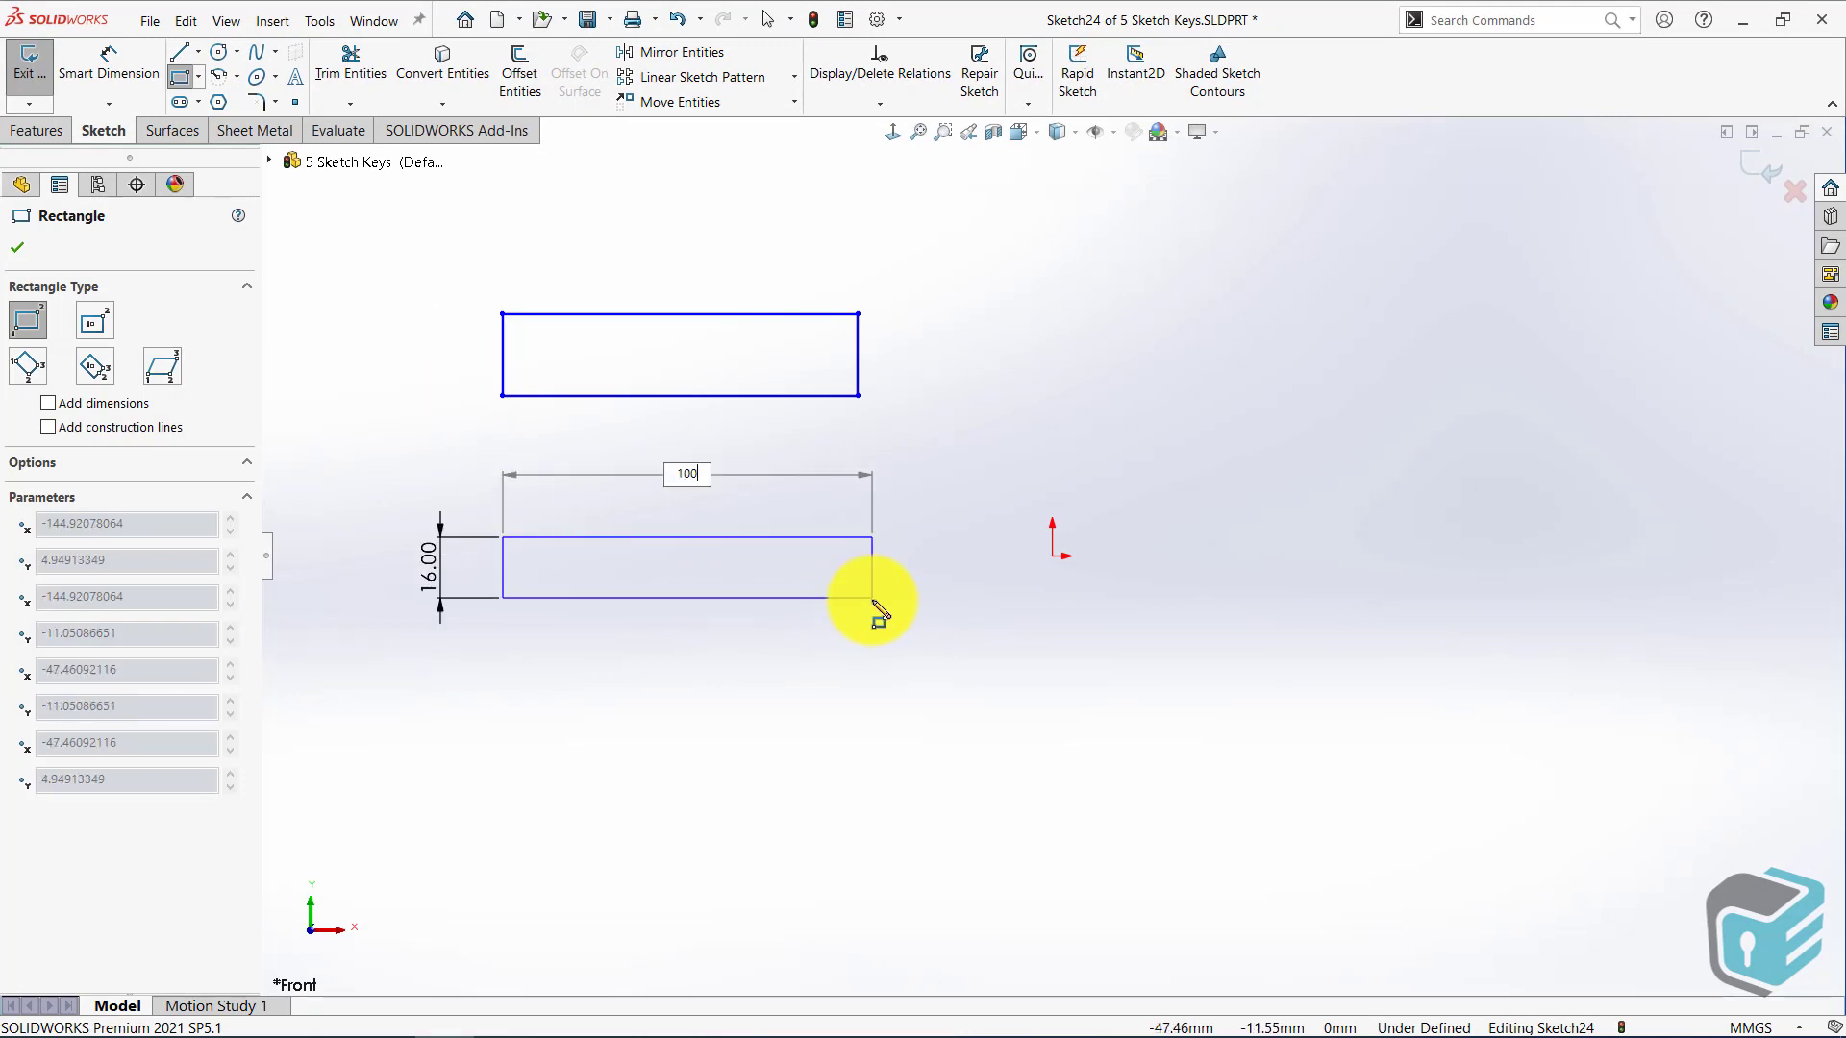
pyautogui.press('Return')
# Leave the Rectangle tool and stretch the second rectangle taller by moving its upper-right corner
pyautogui.rightClick(942, 496)
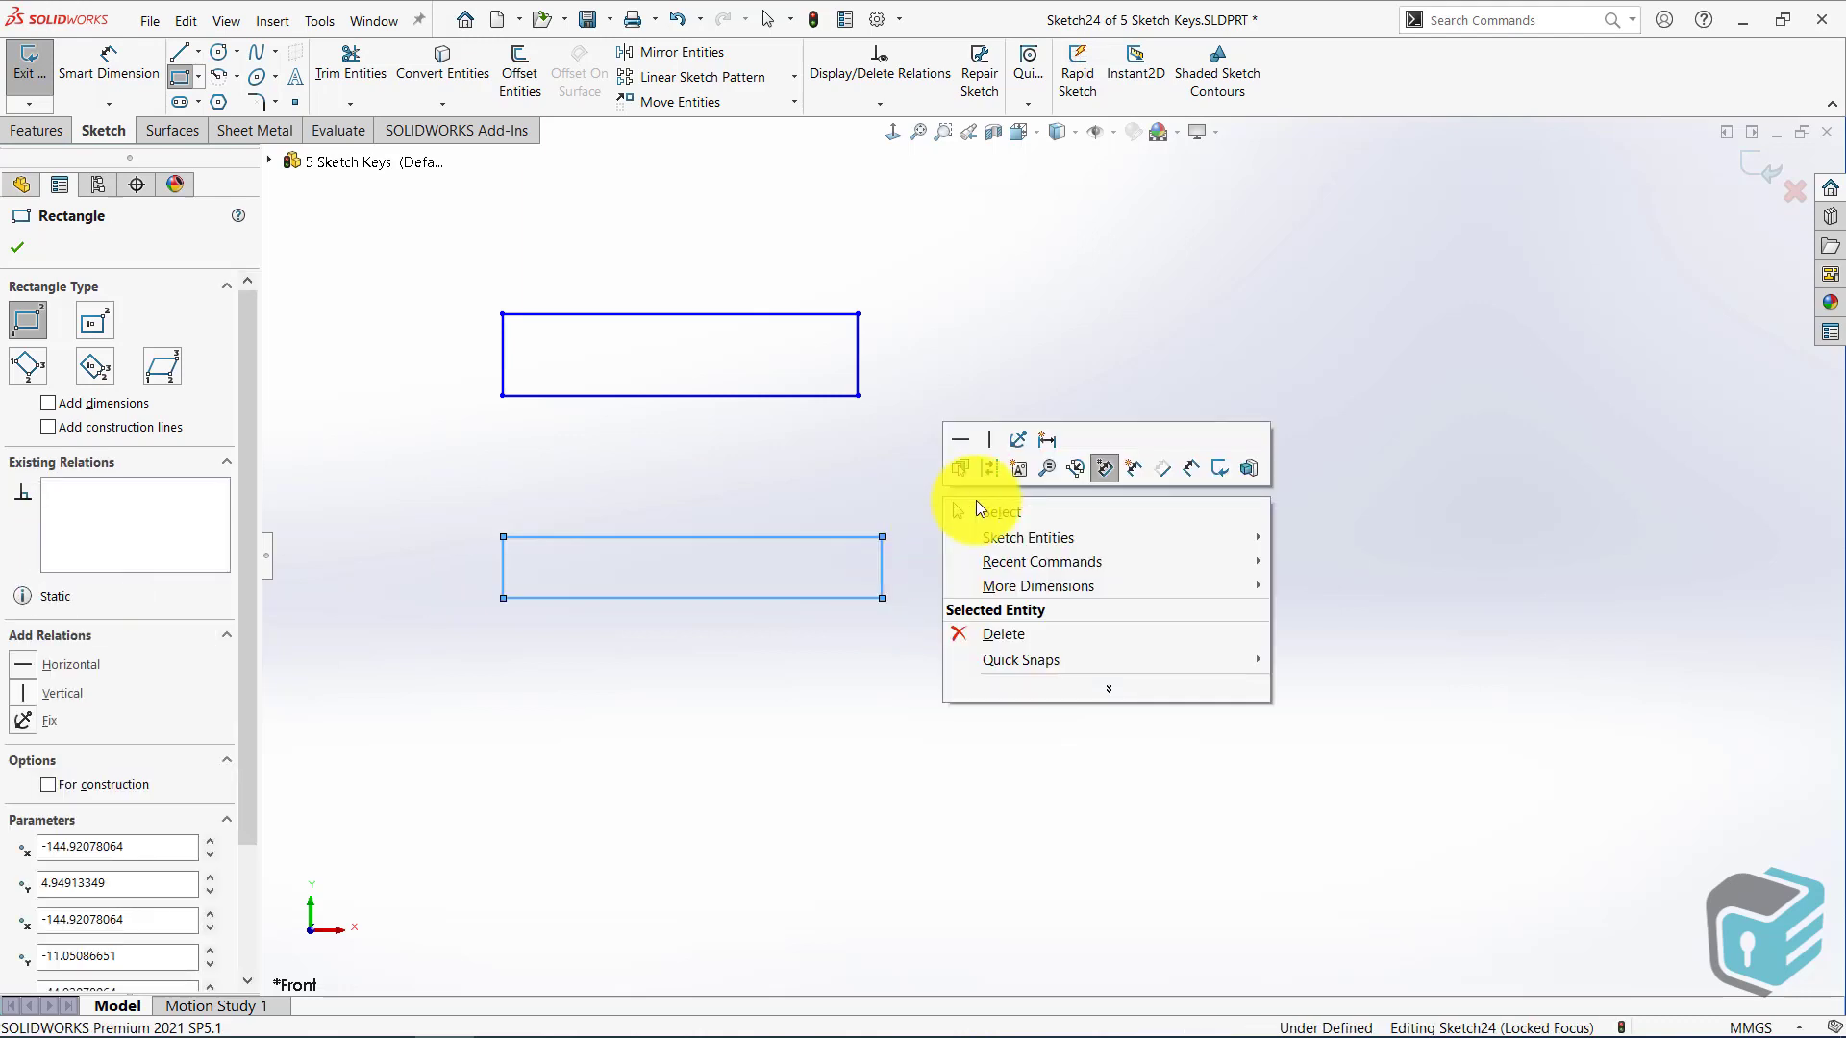
pyautogui.click(977, 500)
pyautogui.moveTo(884, 538); pyautogui.dragTo(873, 502)
pyautogui.click(946, 539)
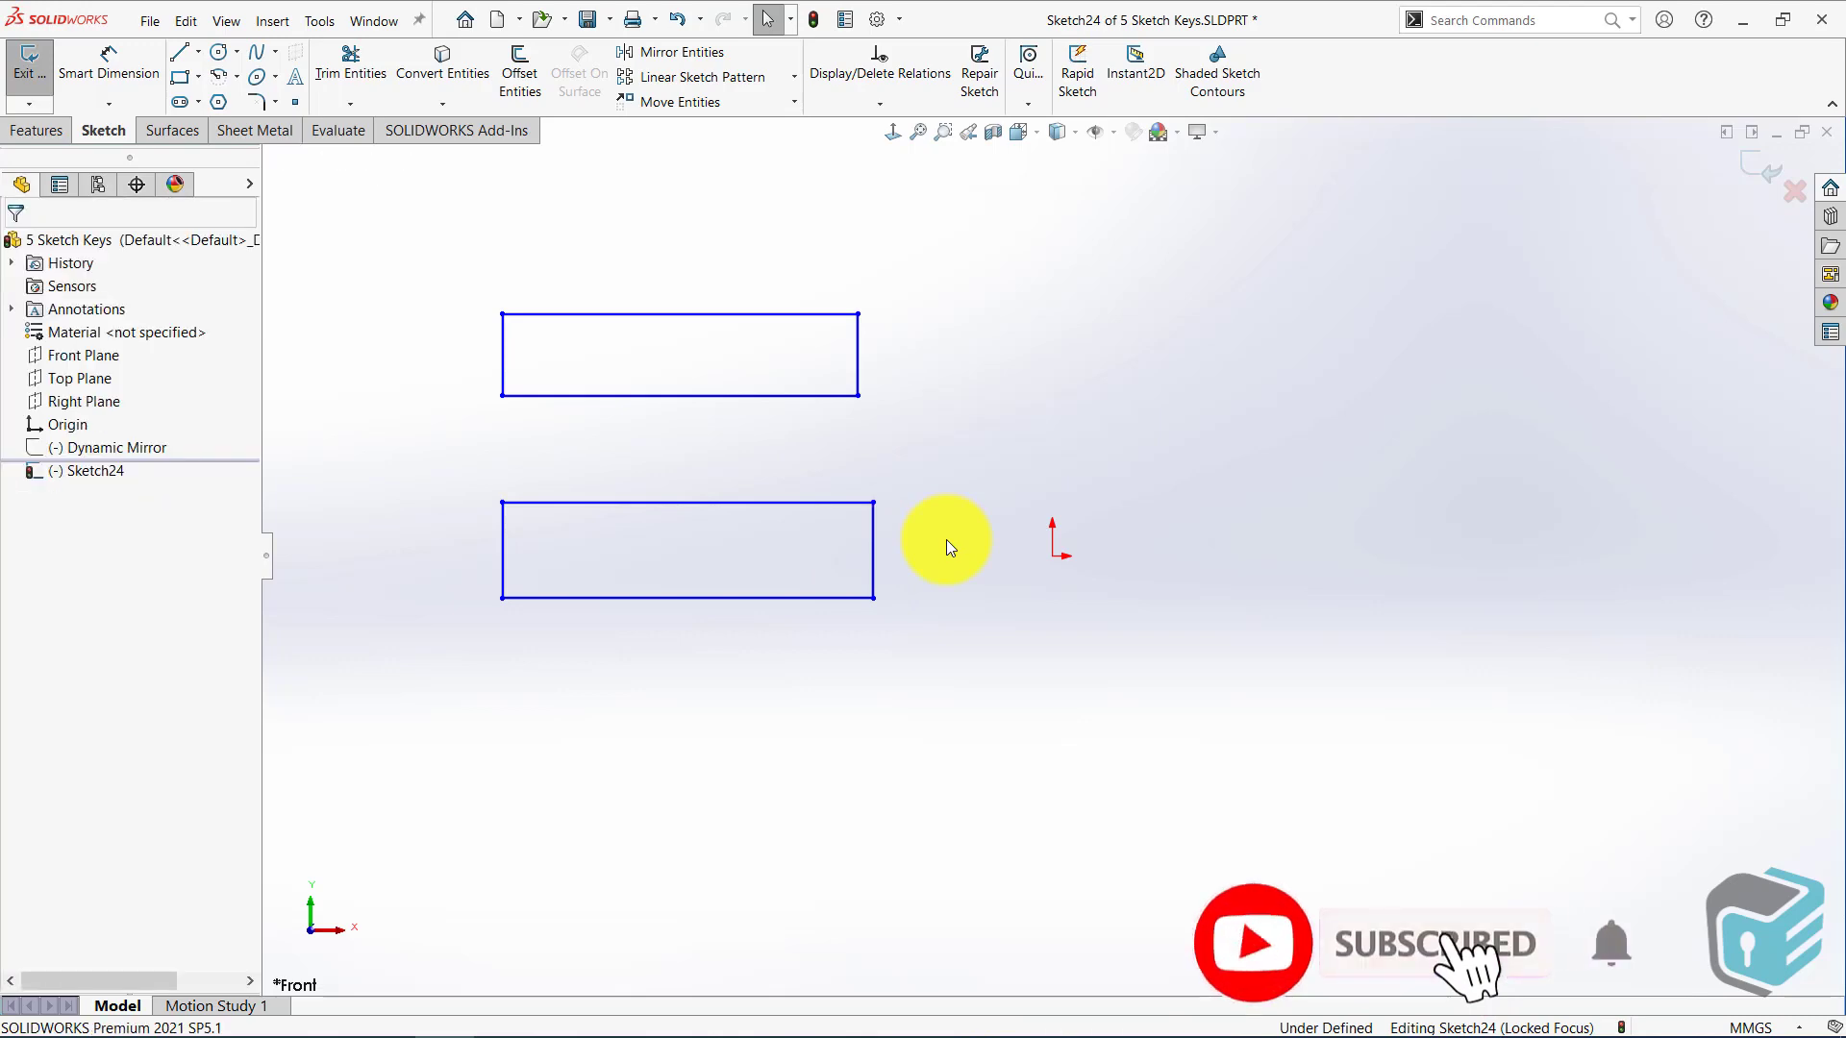
# Turn on Add Dimension and draw a dimensioned corner rectangle 110 mm wide and 20 mm high below the other two
pyautogui.click(179, 77)
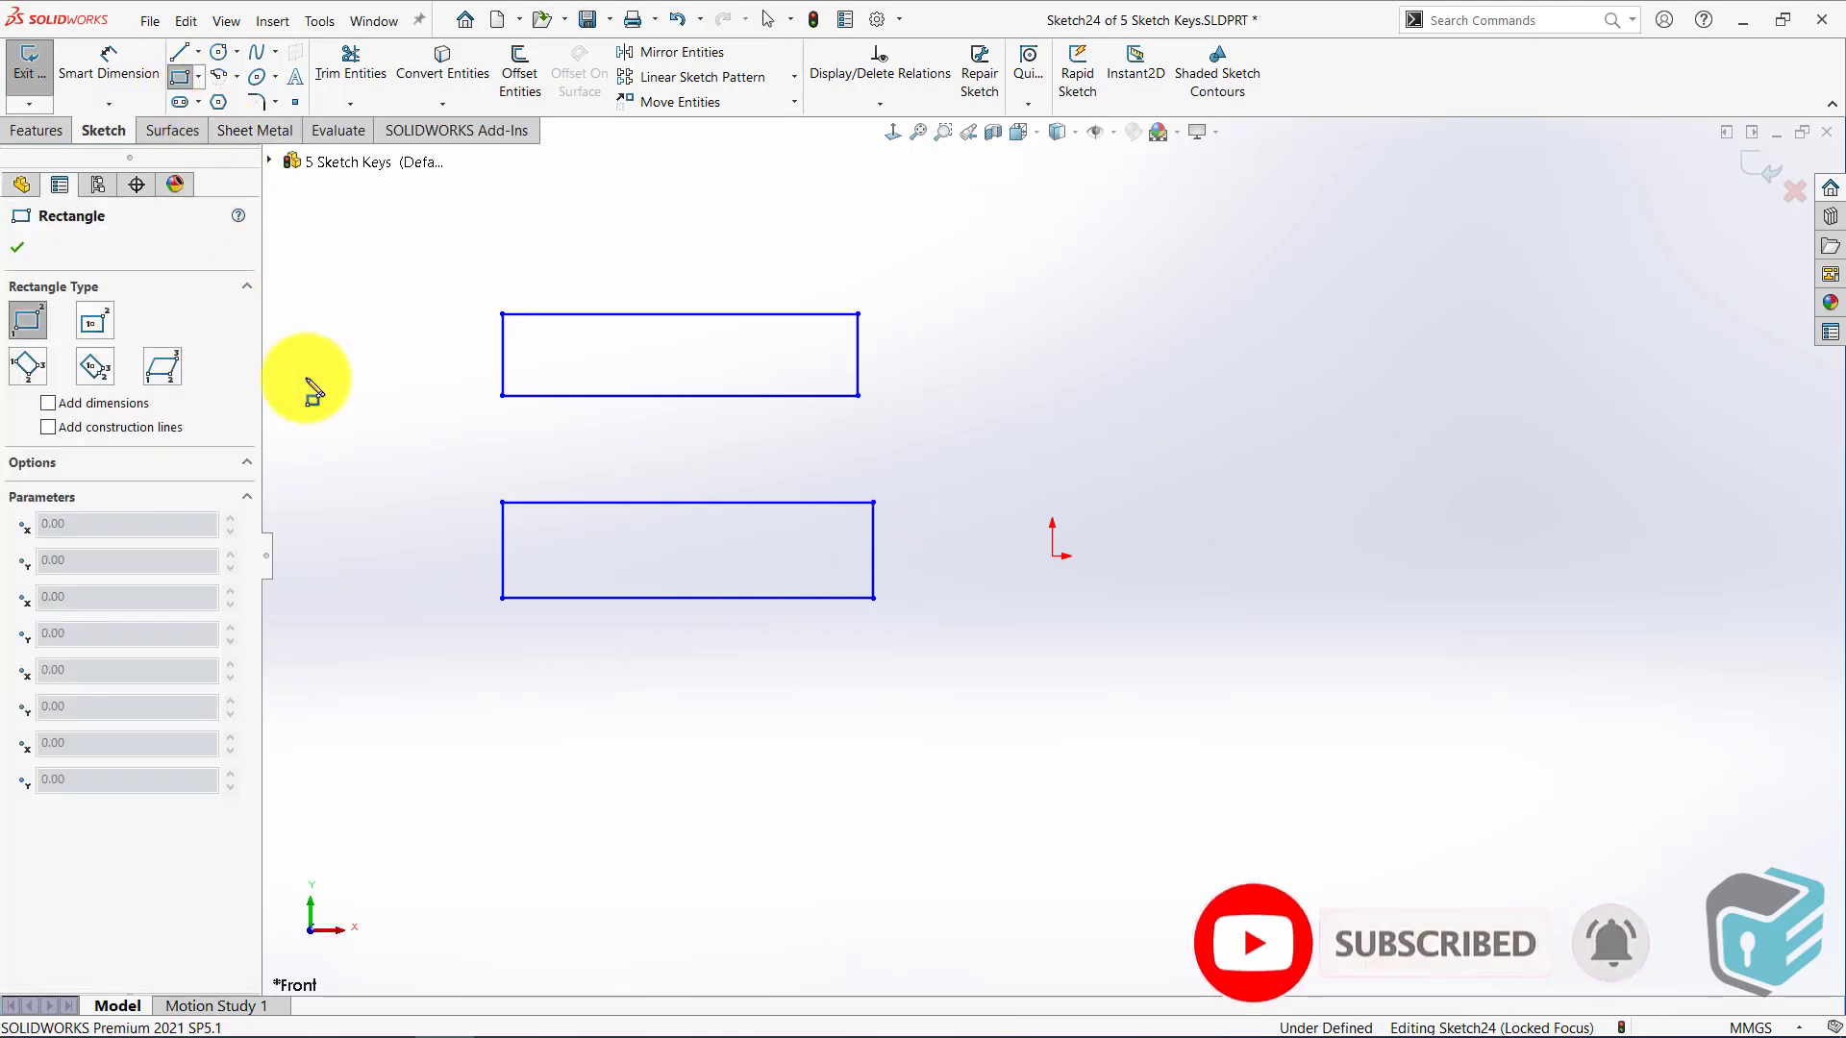
pyautogui.rightClick(481, 741)
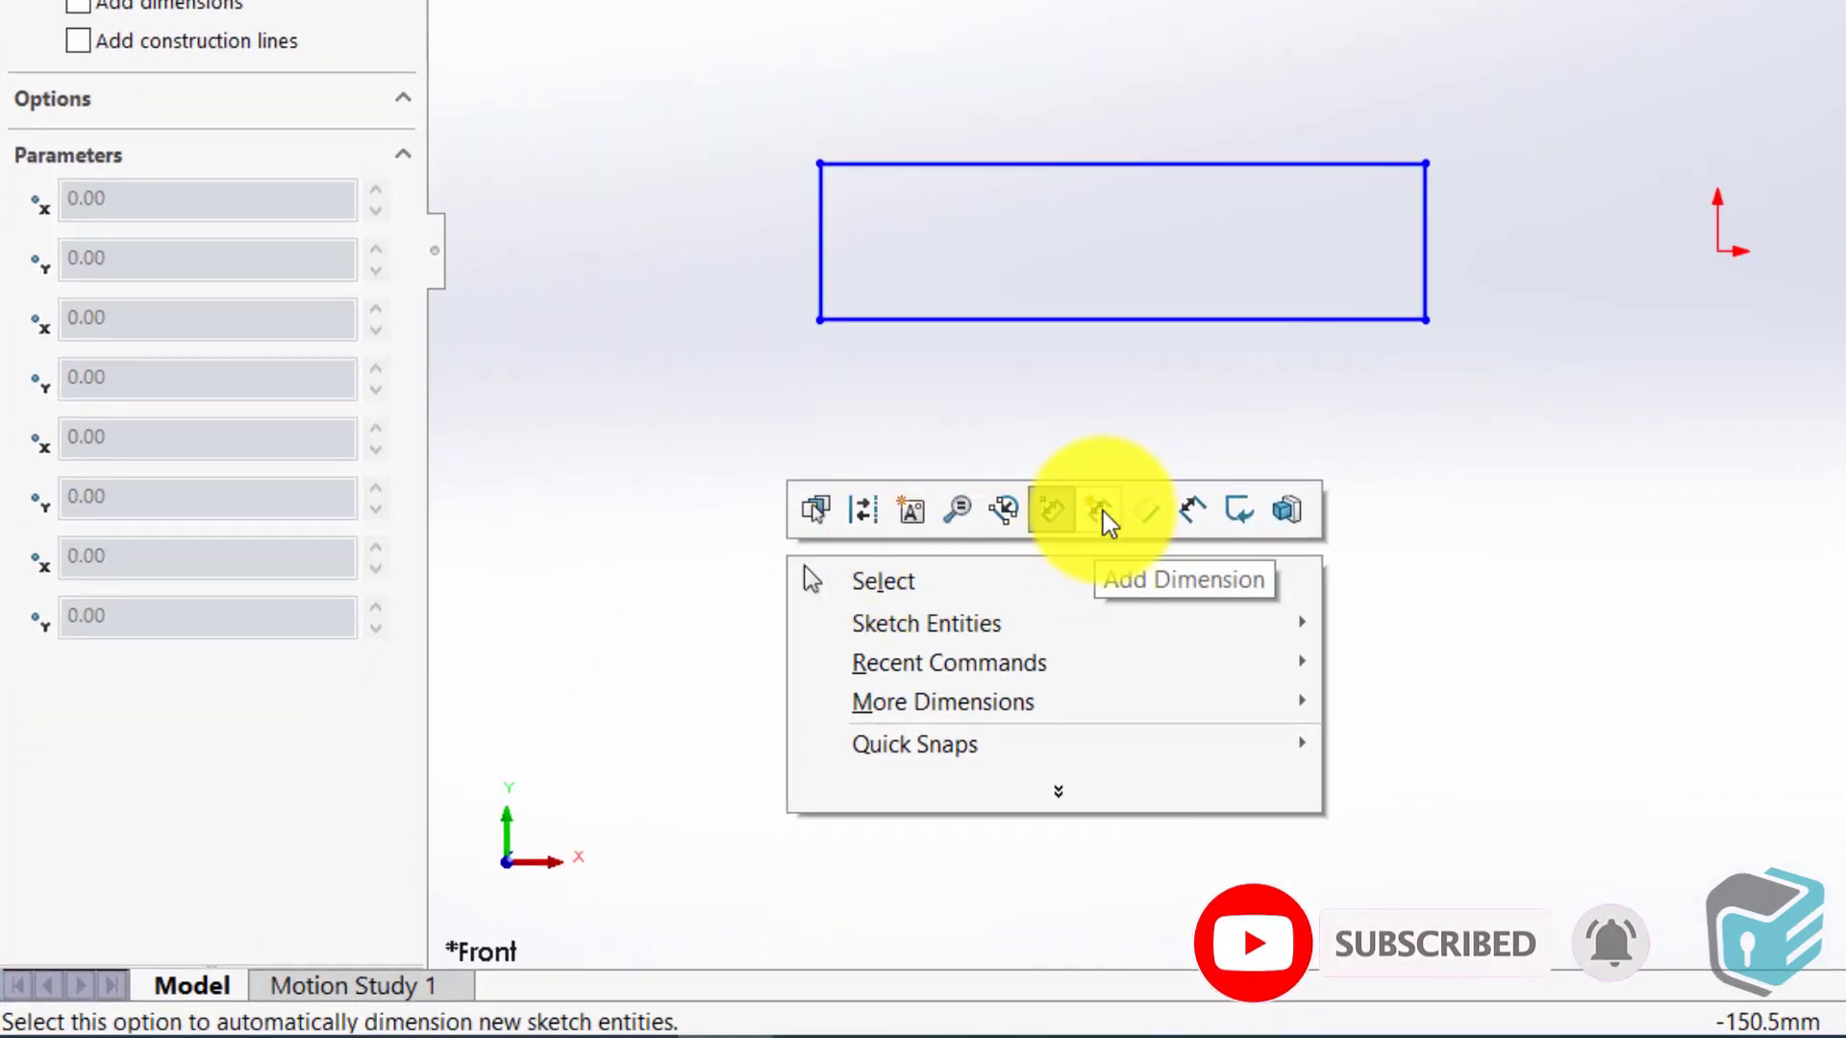
pyautogui.click(1095, 516)
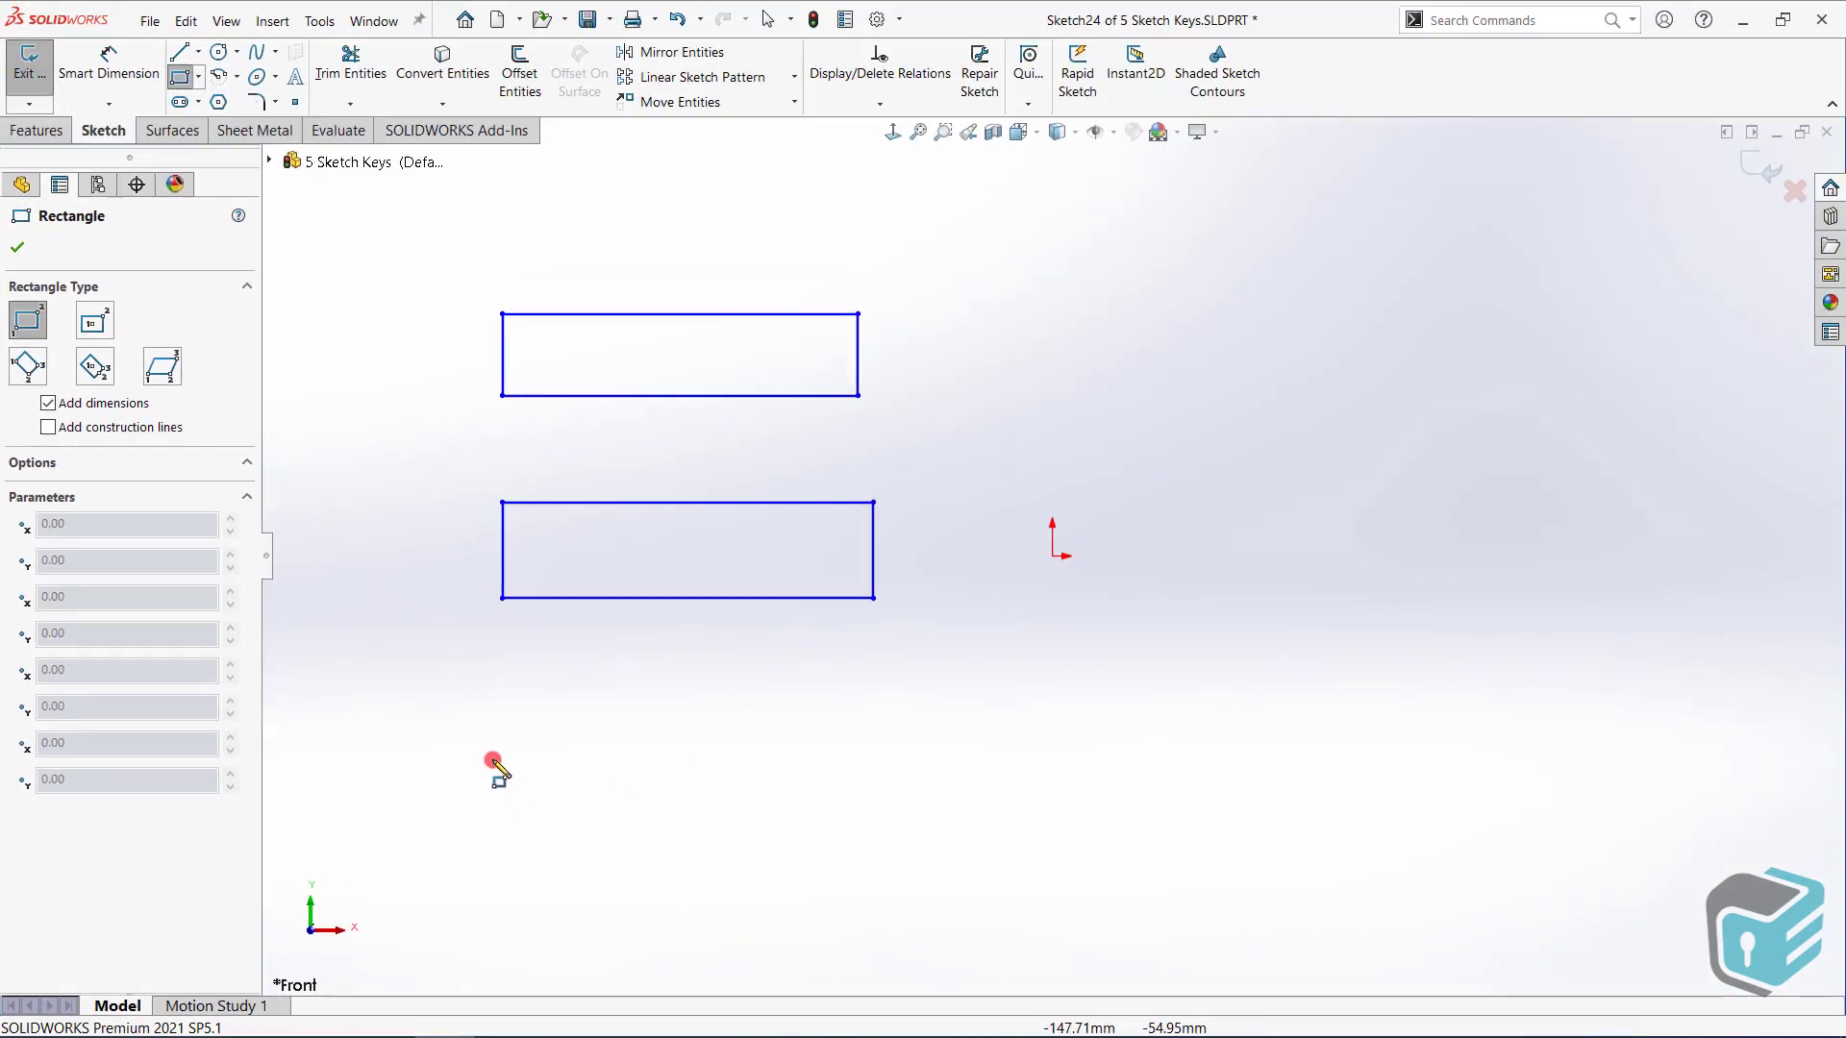
pyautogui.moveTo(559, 727)
pyautogui.mouseDown()
pyautogui.moveTo(624, 774)
pyautogui.moveTo(908, 828)
pyautogui.mouseUp()
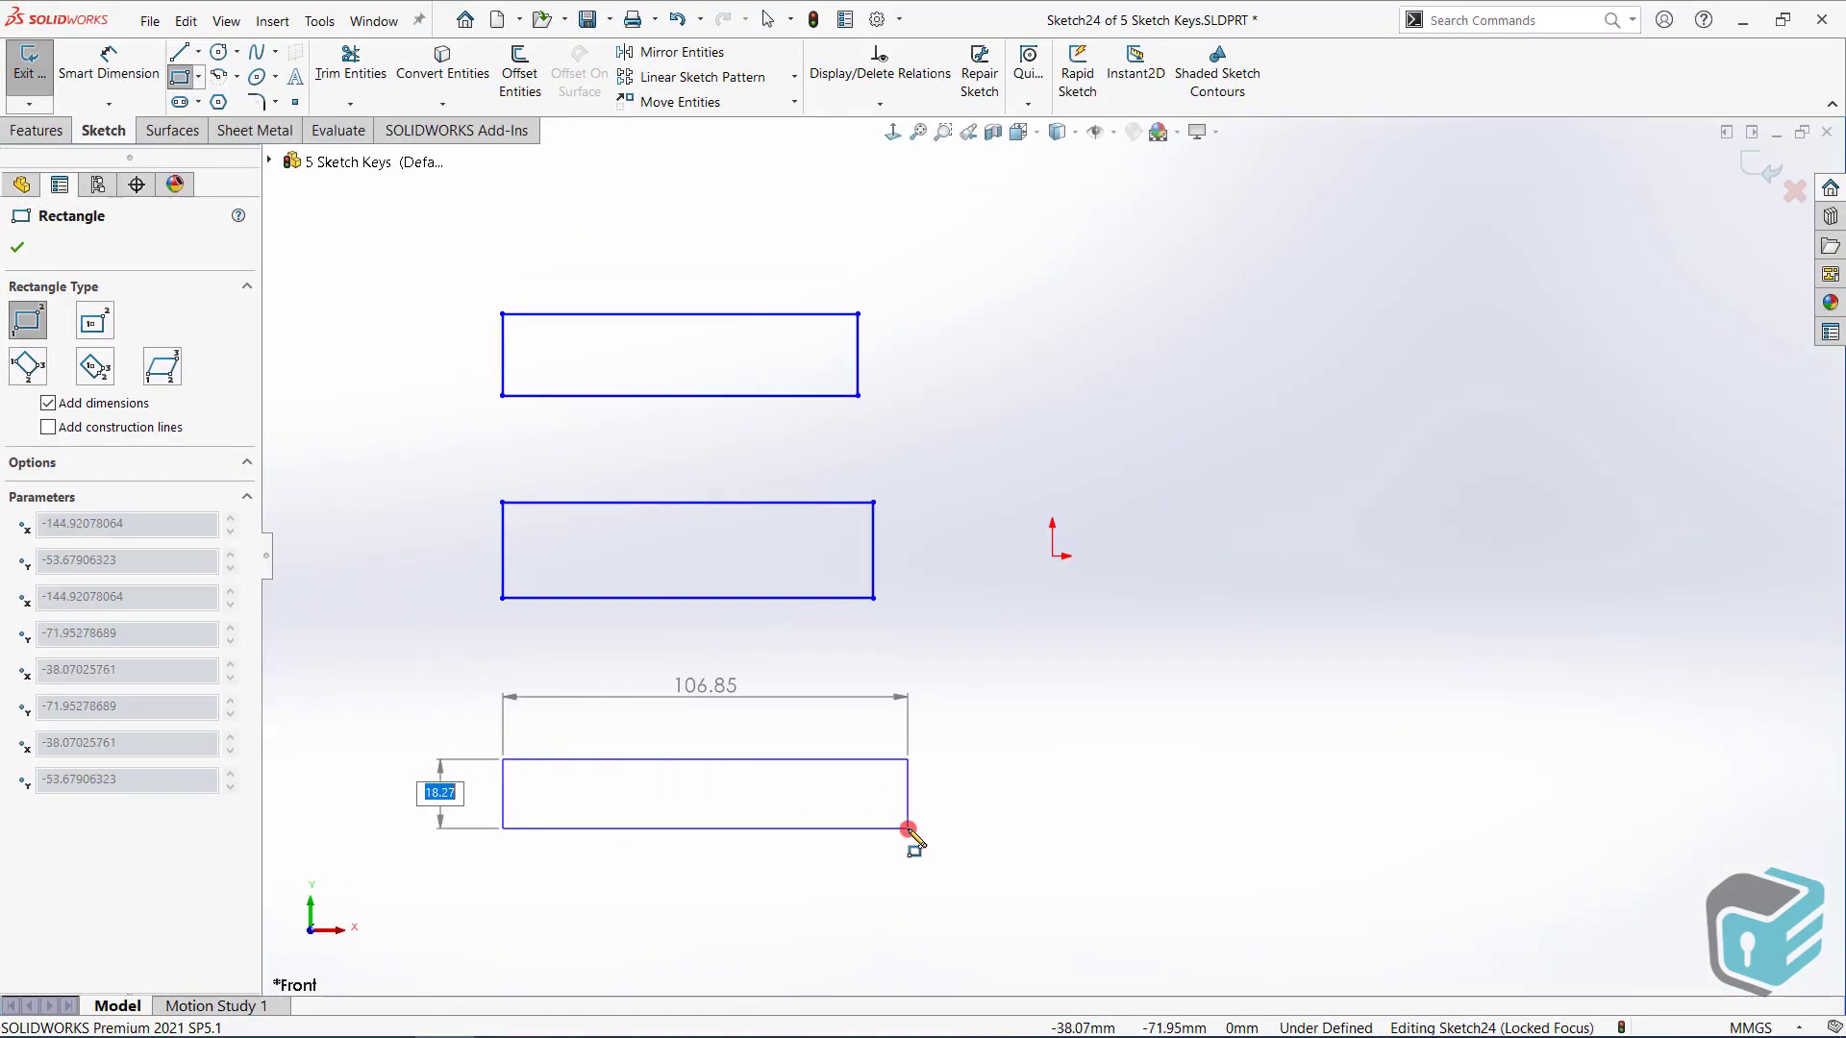
pyautogui.press('Tab')
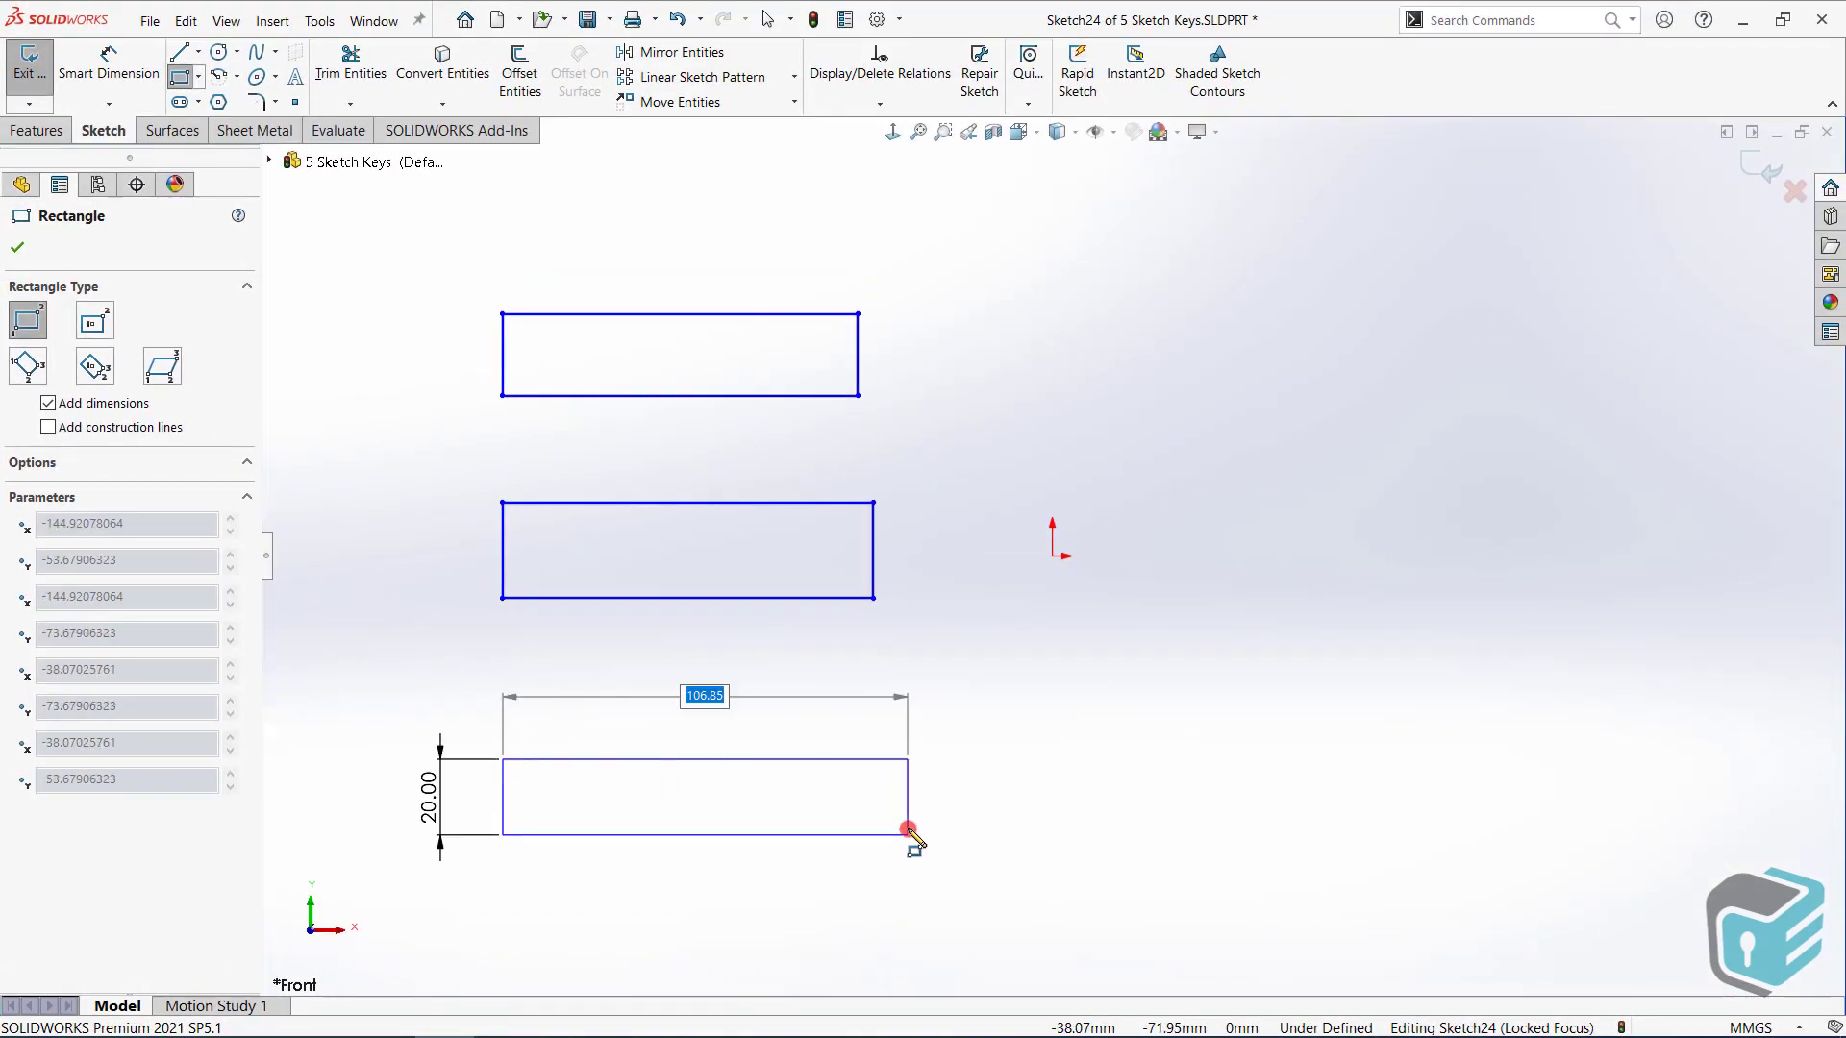
pyautogui.write('110')
pyautogui.press('Return')
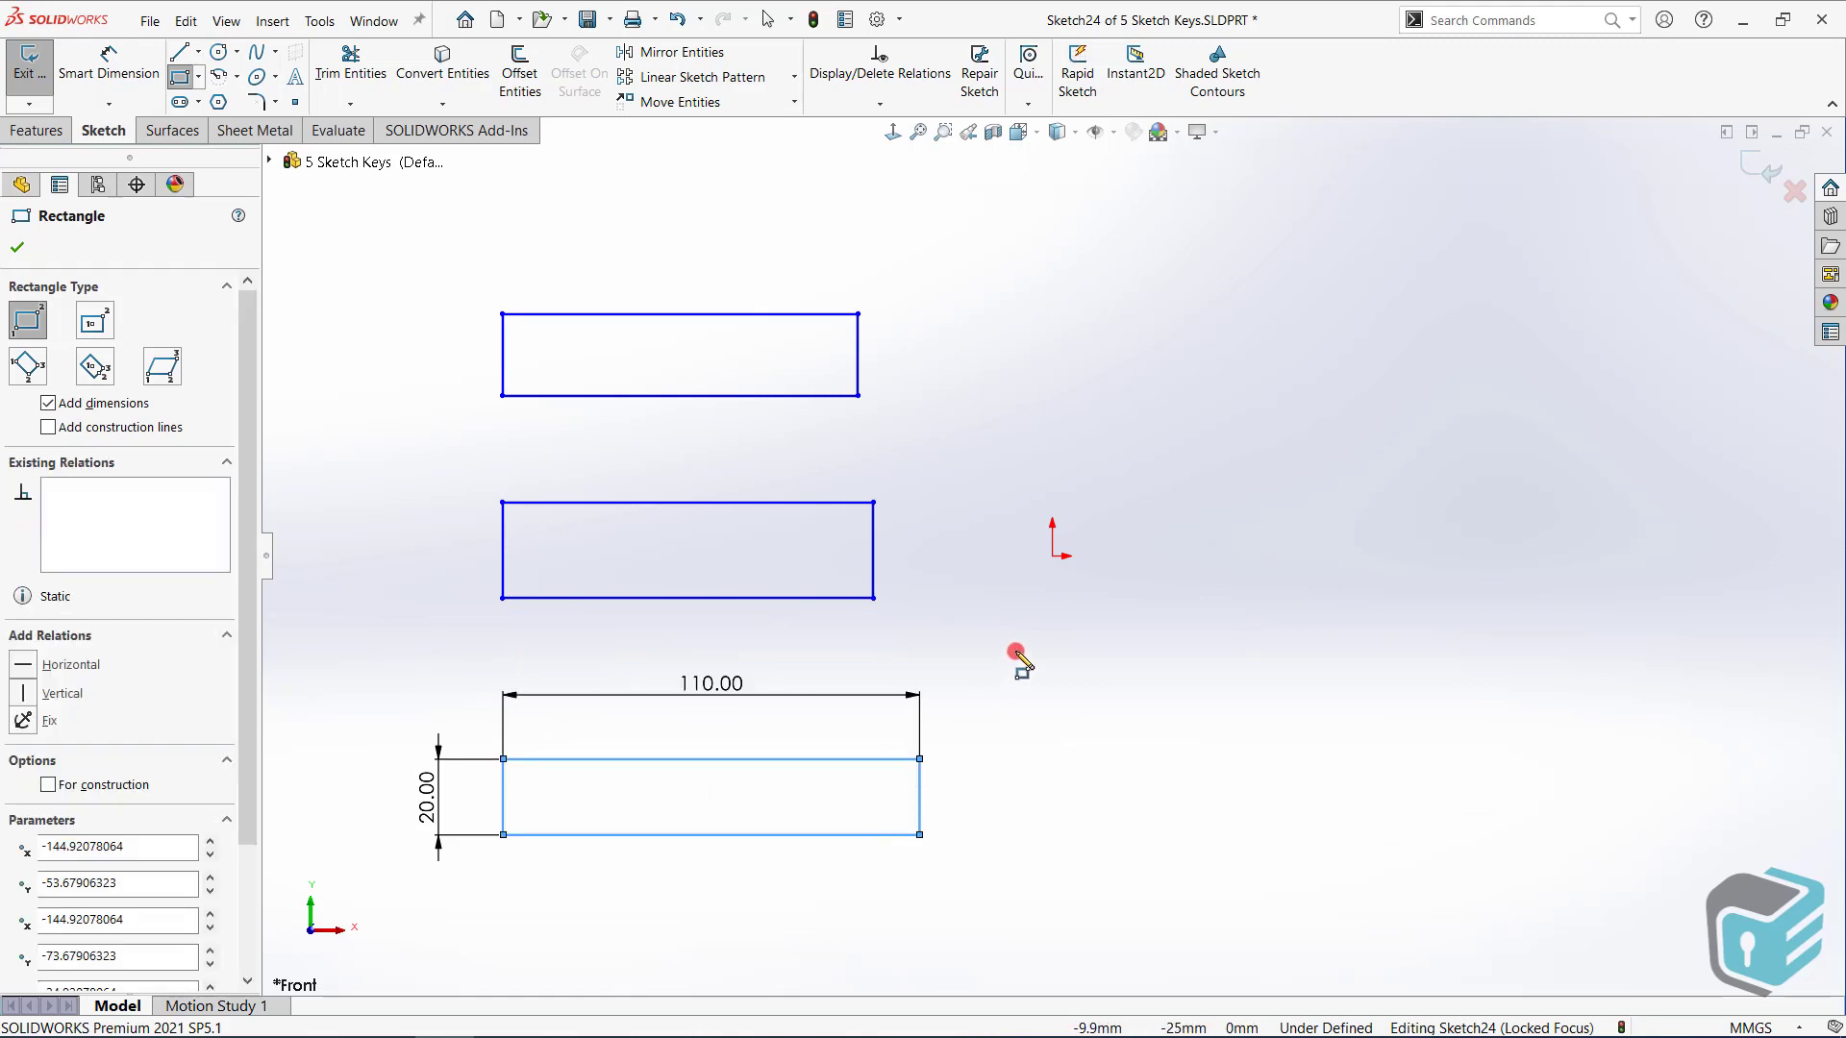
# Leave the Rectangle tool and move the dimensioned rectangle slightly up and left by its upper-right corner
pyautogui.rightClick(1019, 654)
pyautogui.click(1067, 666)
pyautogui.moveTo(921, 760)
pyautogui.mouseDown()
pyautogui.moveTo(898, 726)
pyautogui.moveTo(932, 742)
pyautogui.moveTo(931, 773)
pyautogui.moveTo(902, 742)
pyautogui.mouseUp()
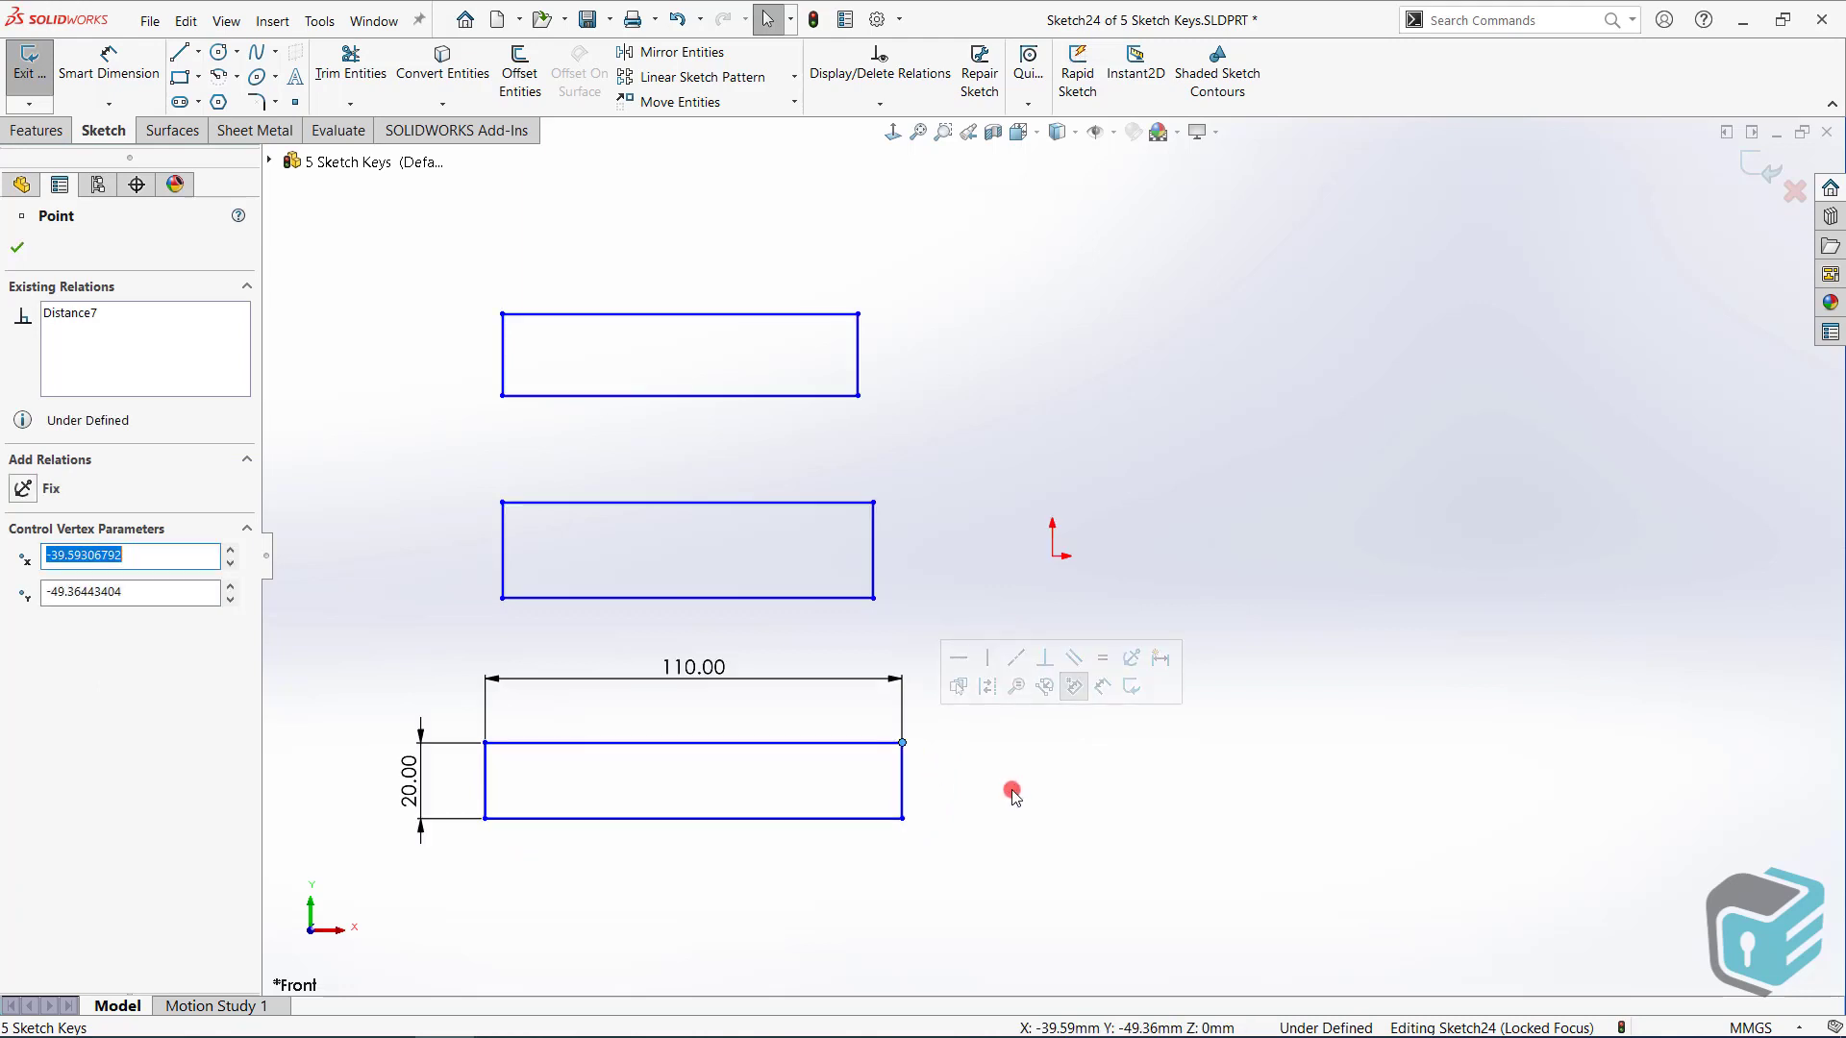
pyautogui.click(1010, 788)
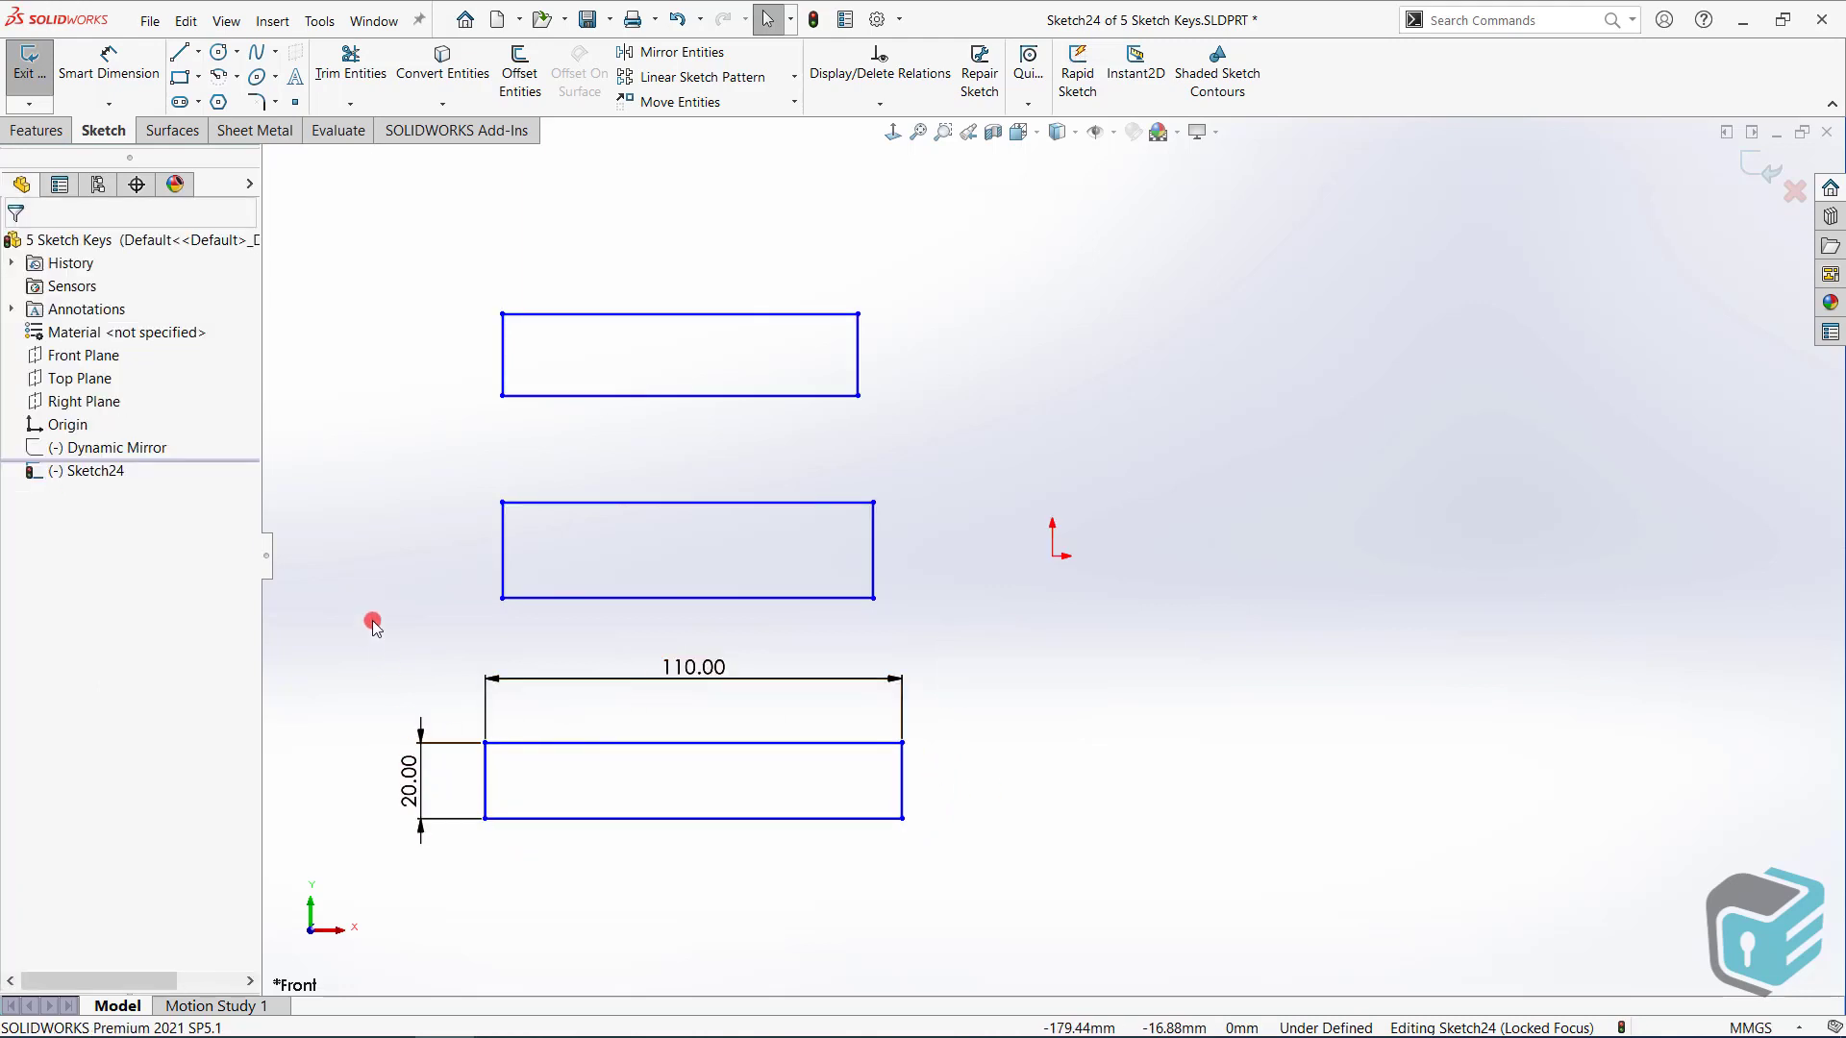
# Draw a dimensioned circle of 45 mm diameter above the origin, right of the top rectangle
pyautogui.click(219, 51)
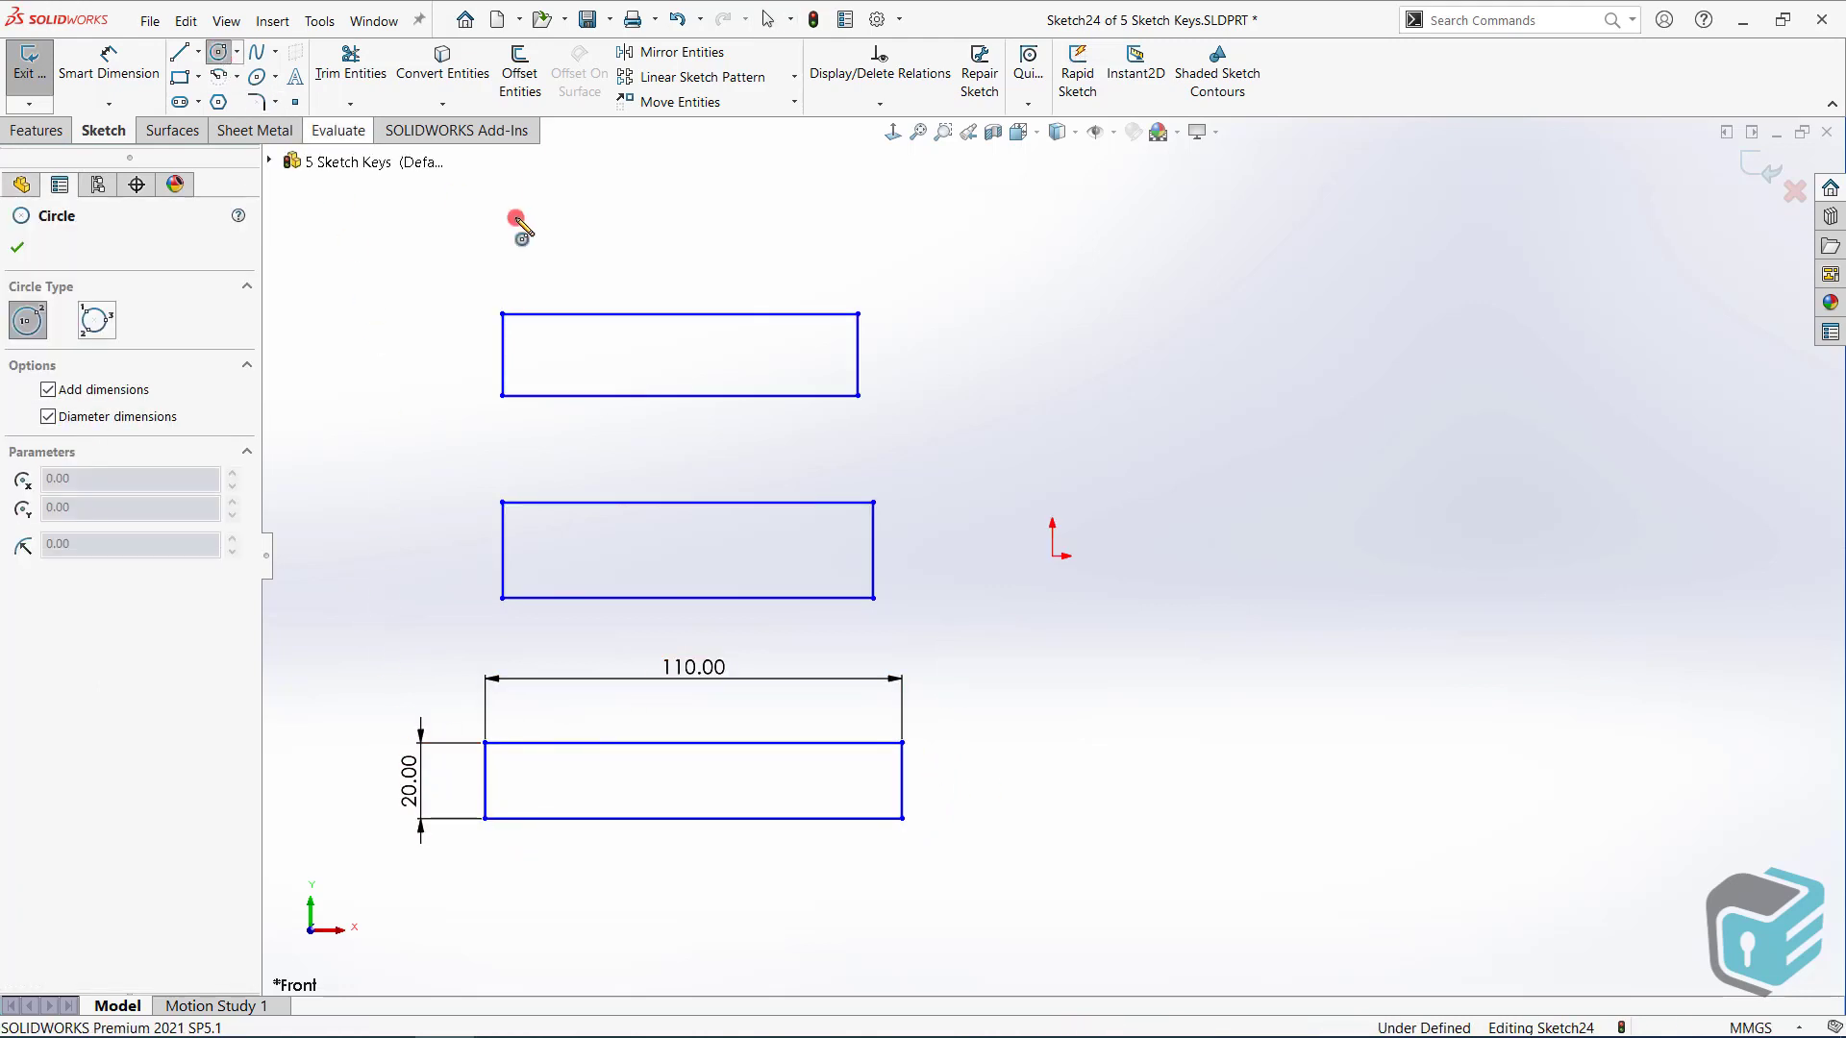
pyautogui.rightClick(1131, 297)
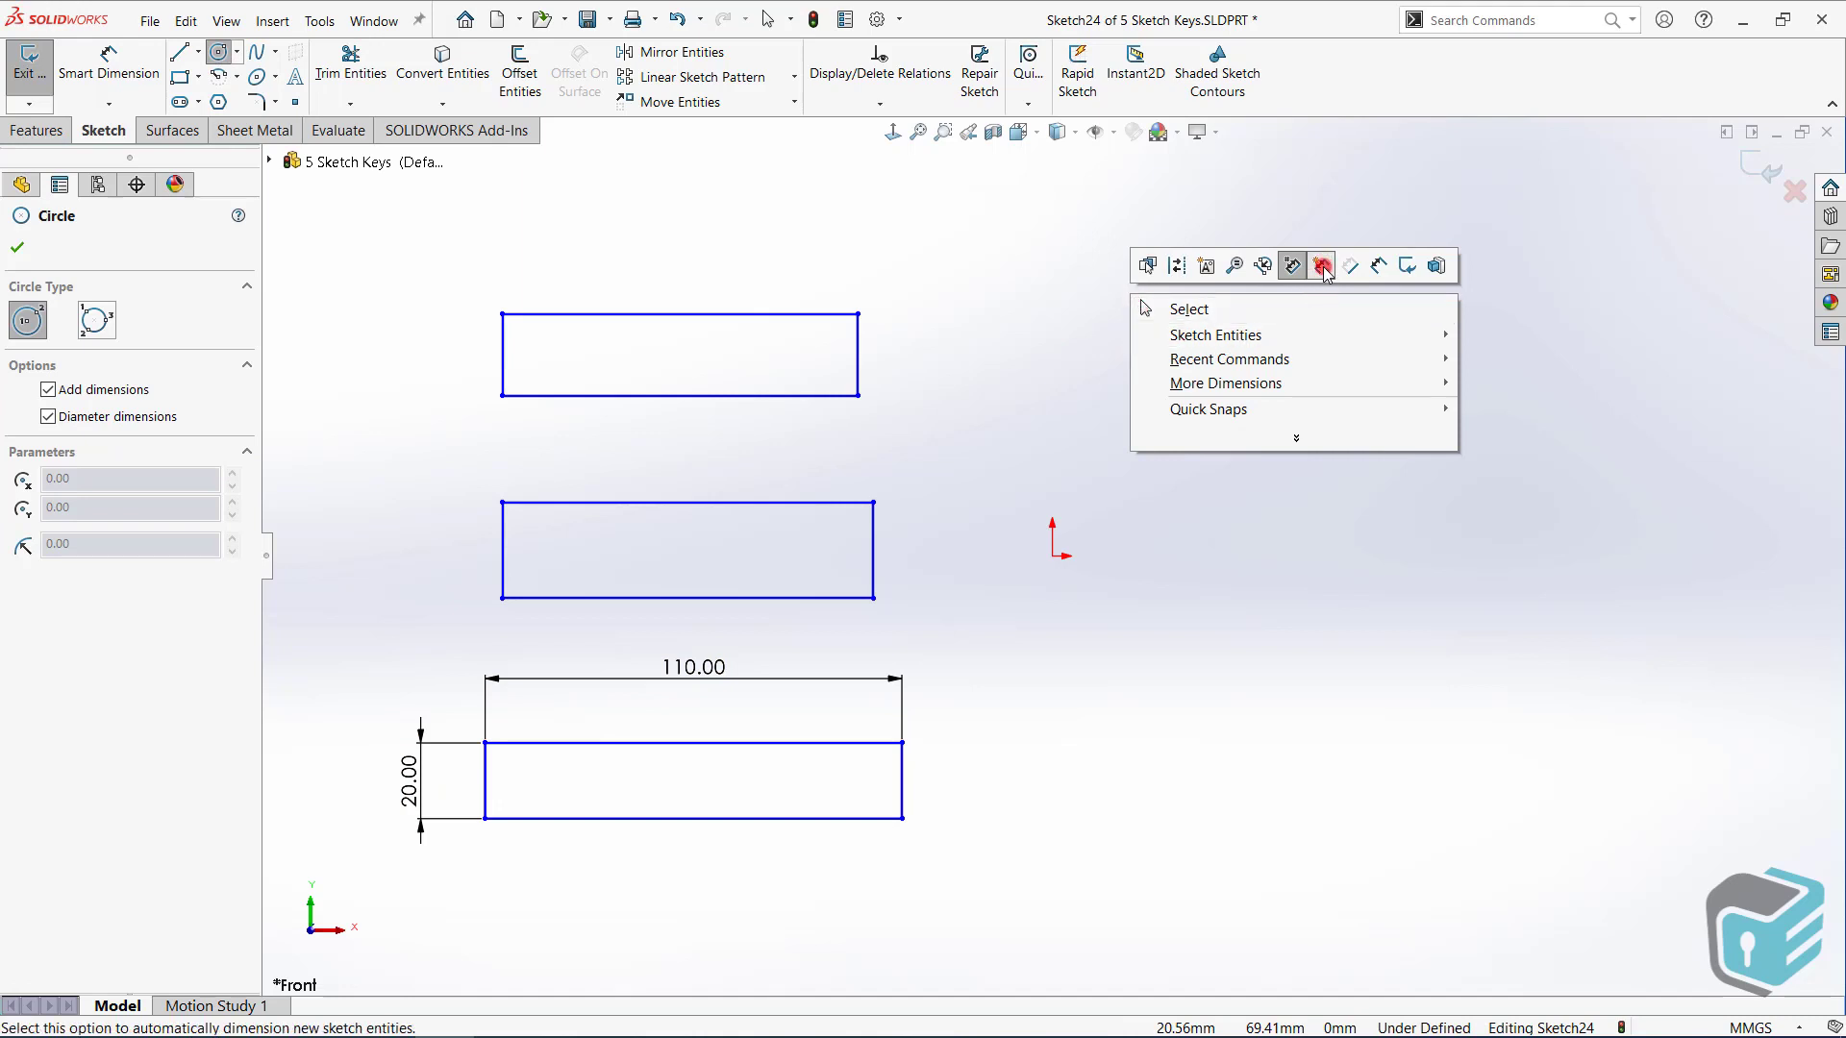
pyautogui.click(1135, 338)
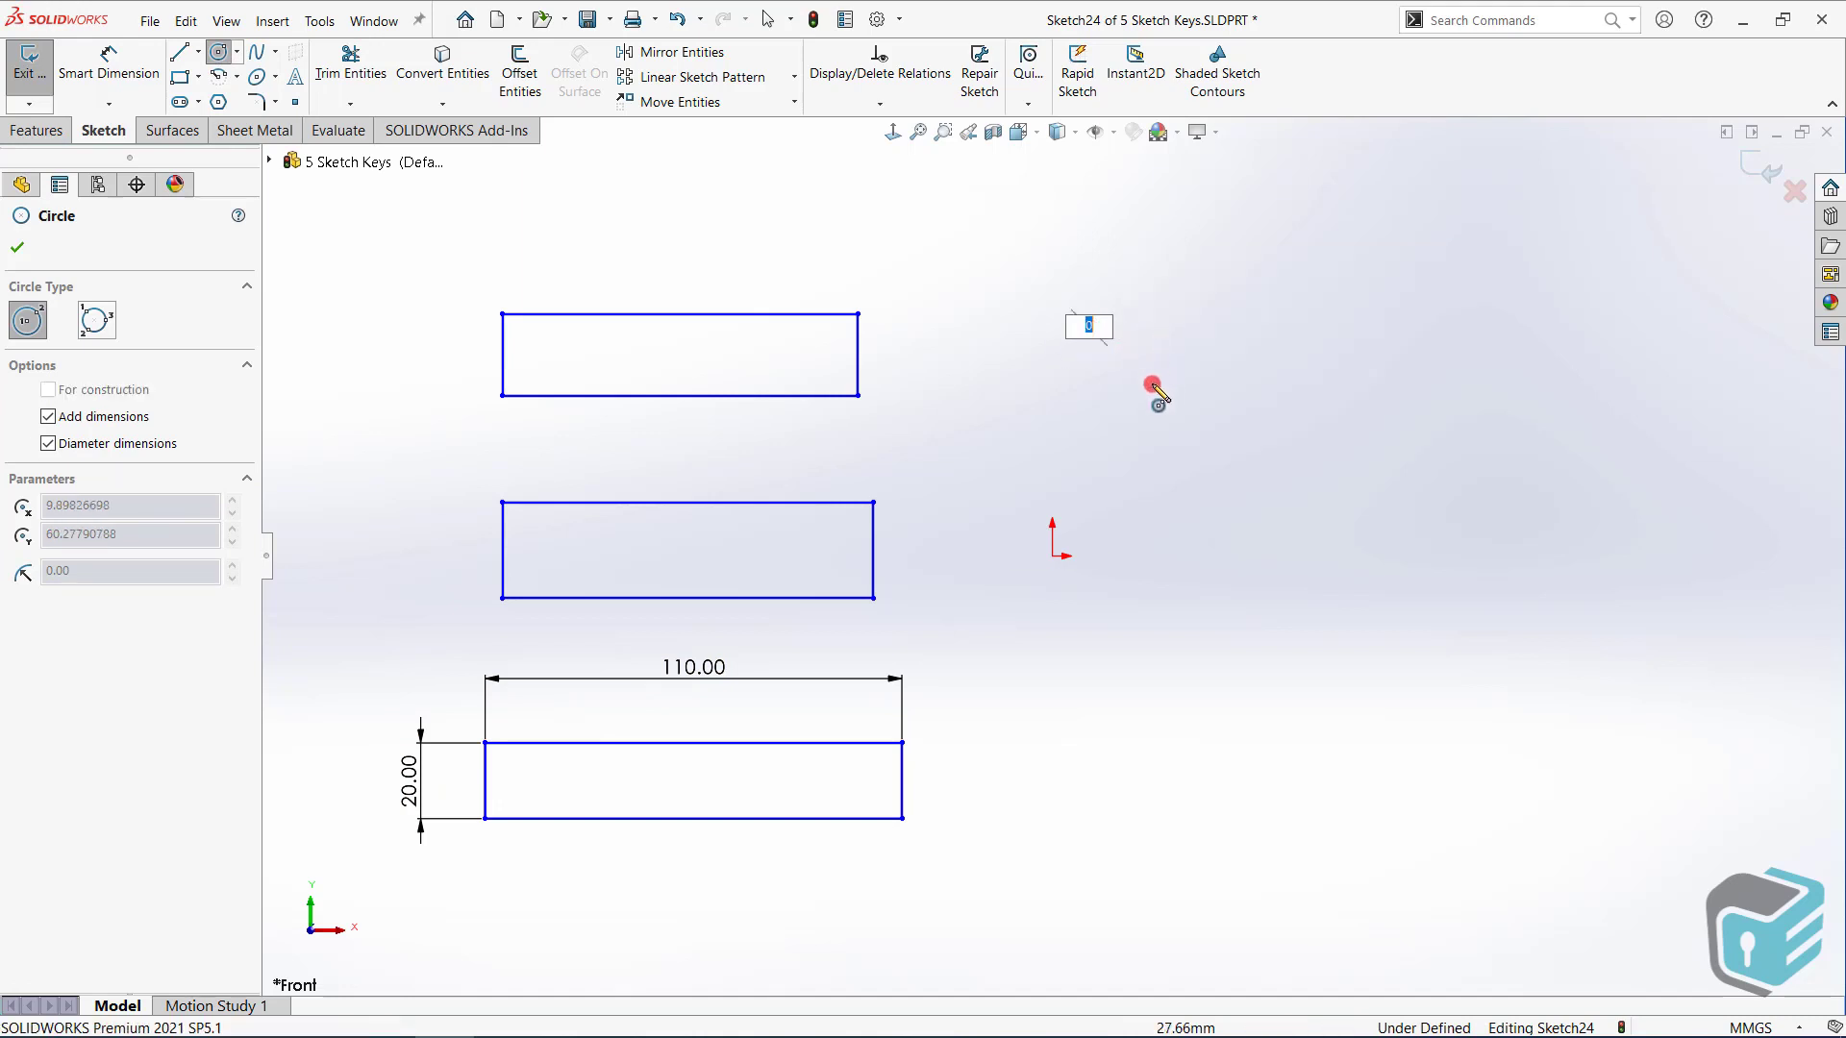
pyautogui.moveTo(1154, 389); pyautogui.dragTo(1201, 435)
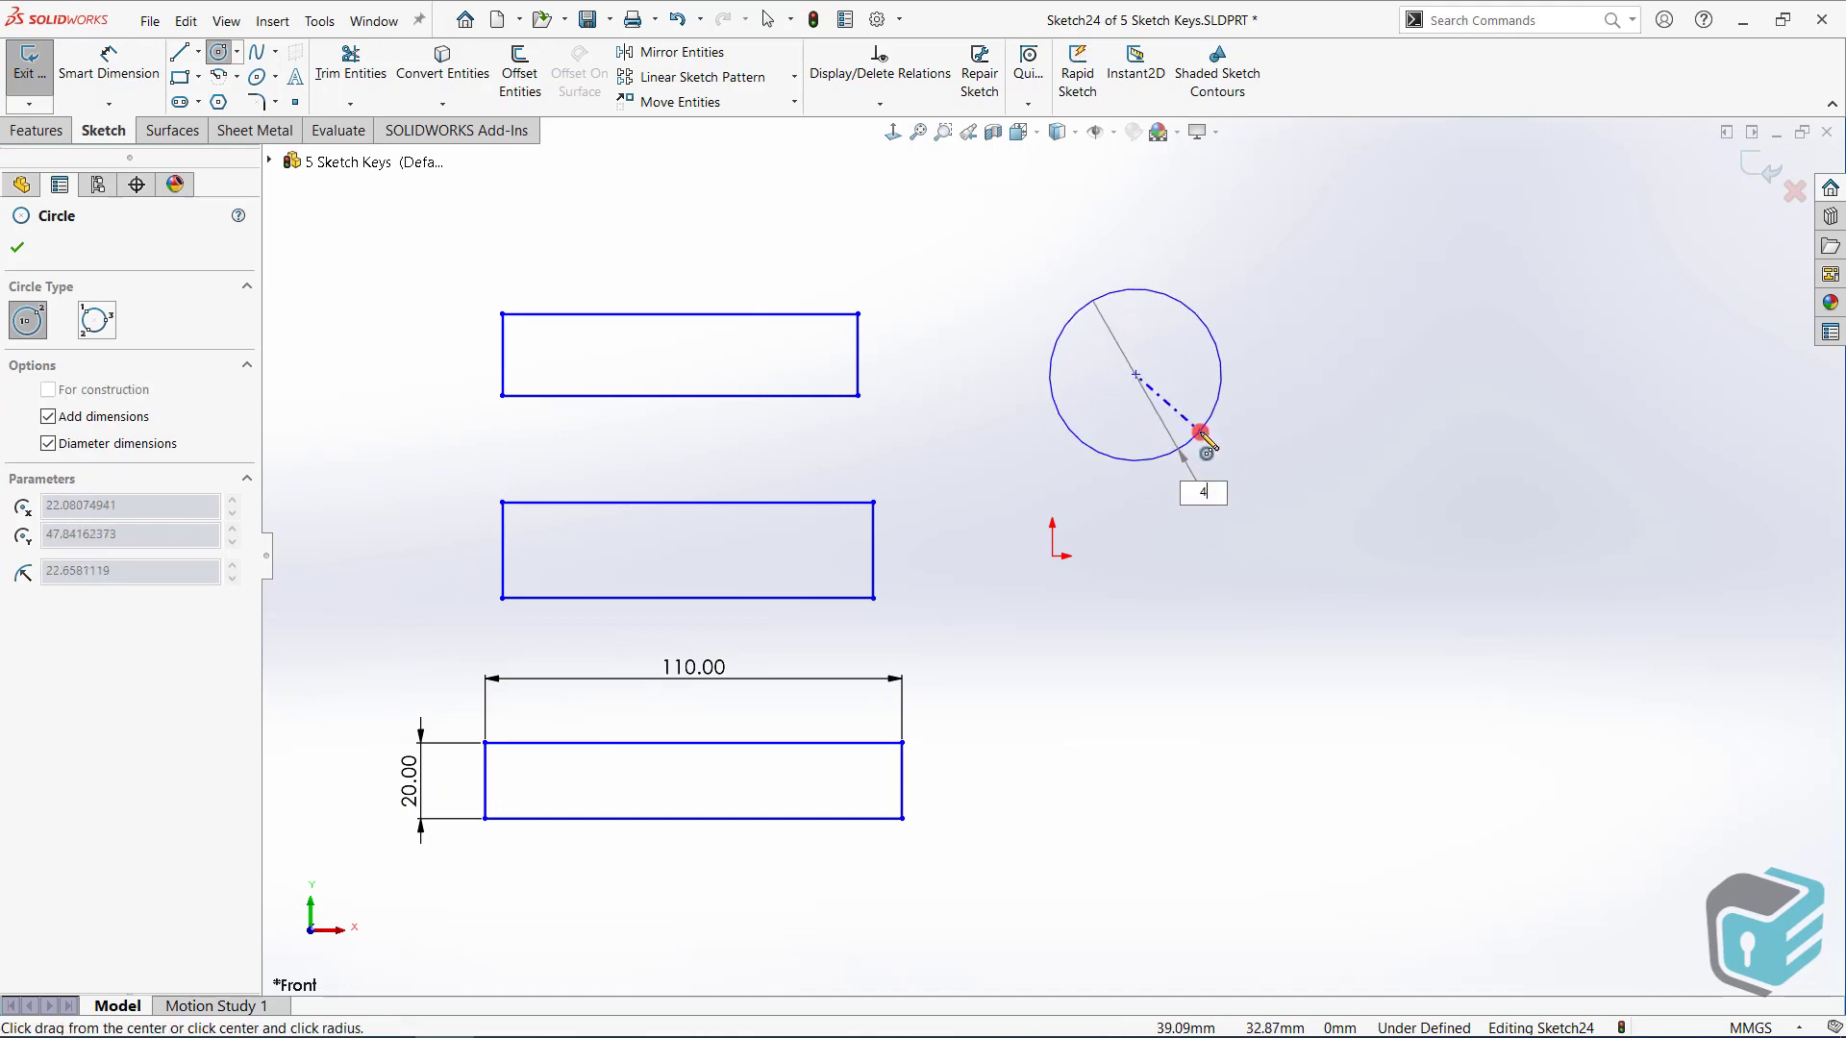
pyautogui.press('Return')
pyautogui.rightClick(1307, 396)
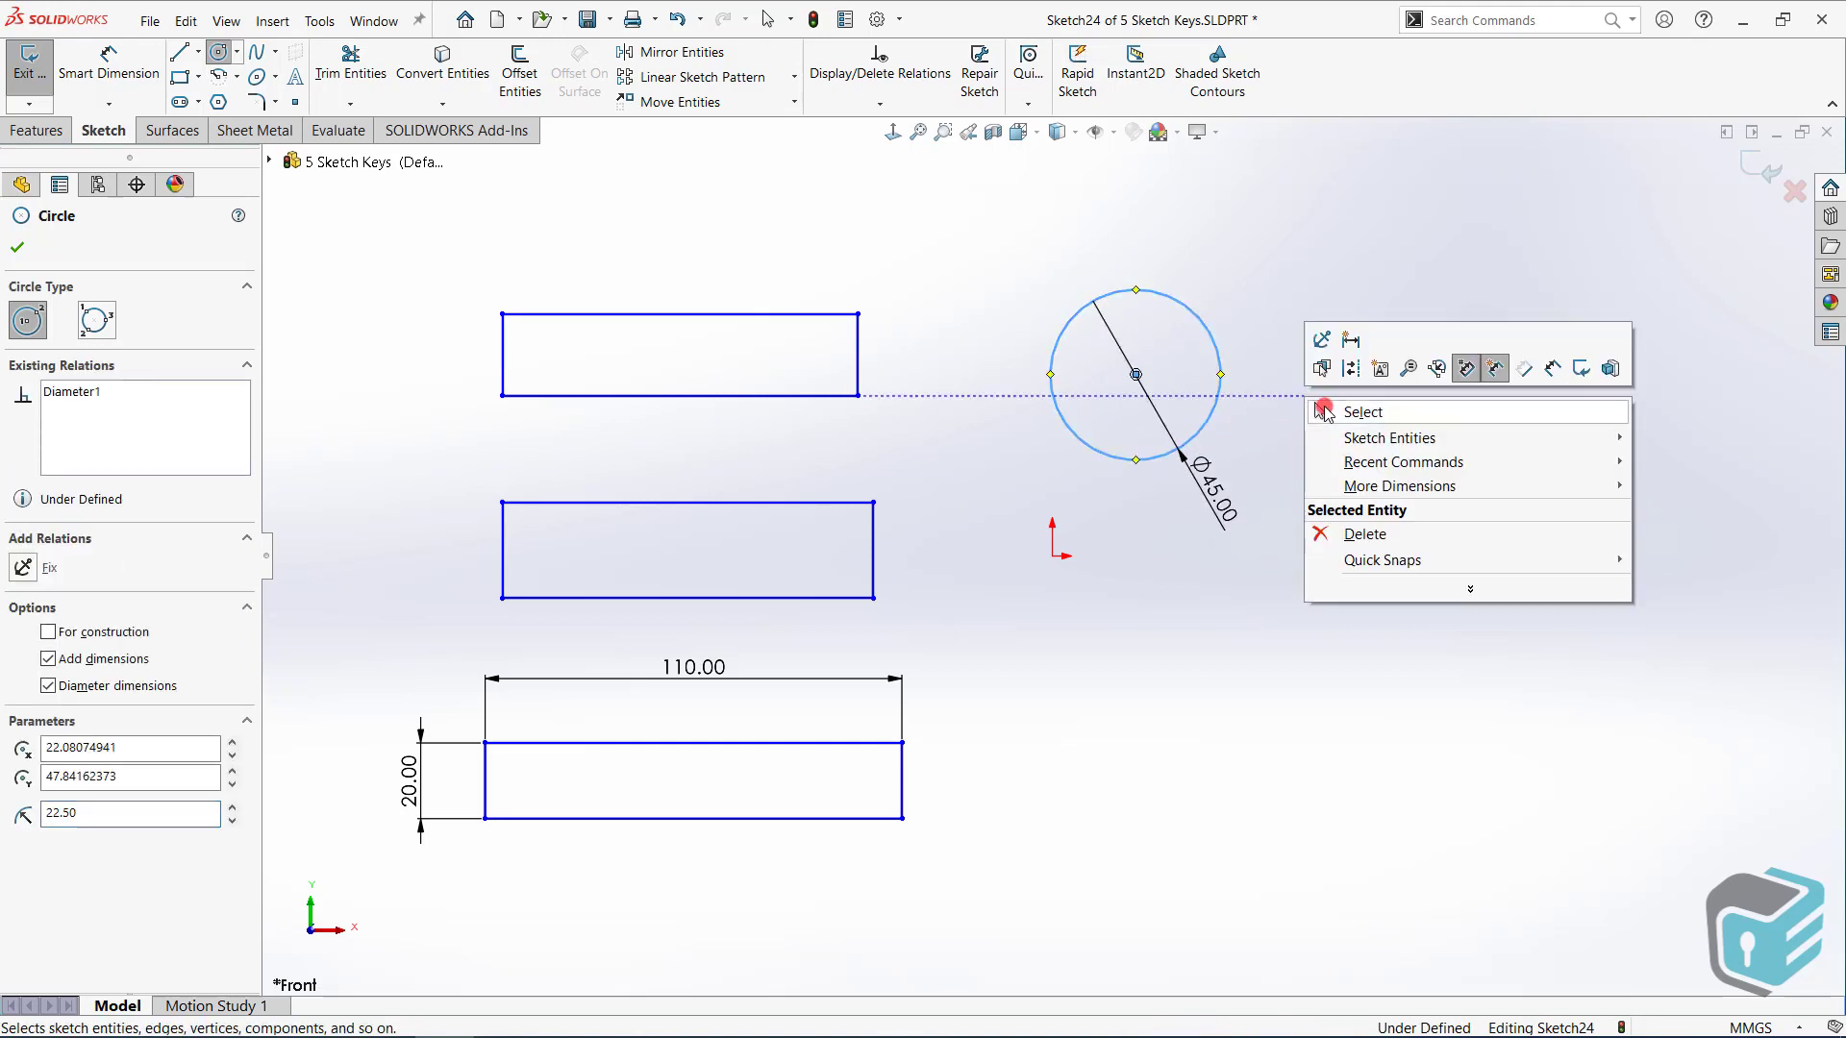
pyautogui.click(1347, 408)
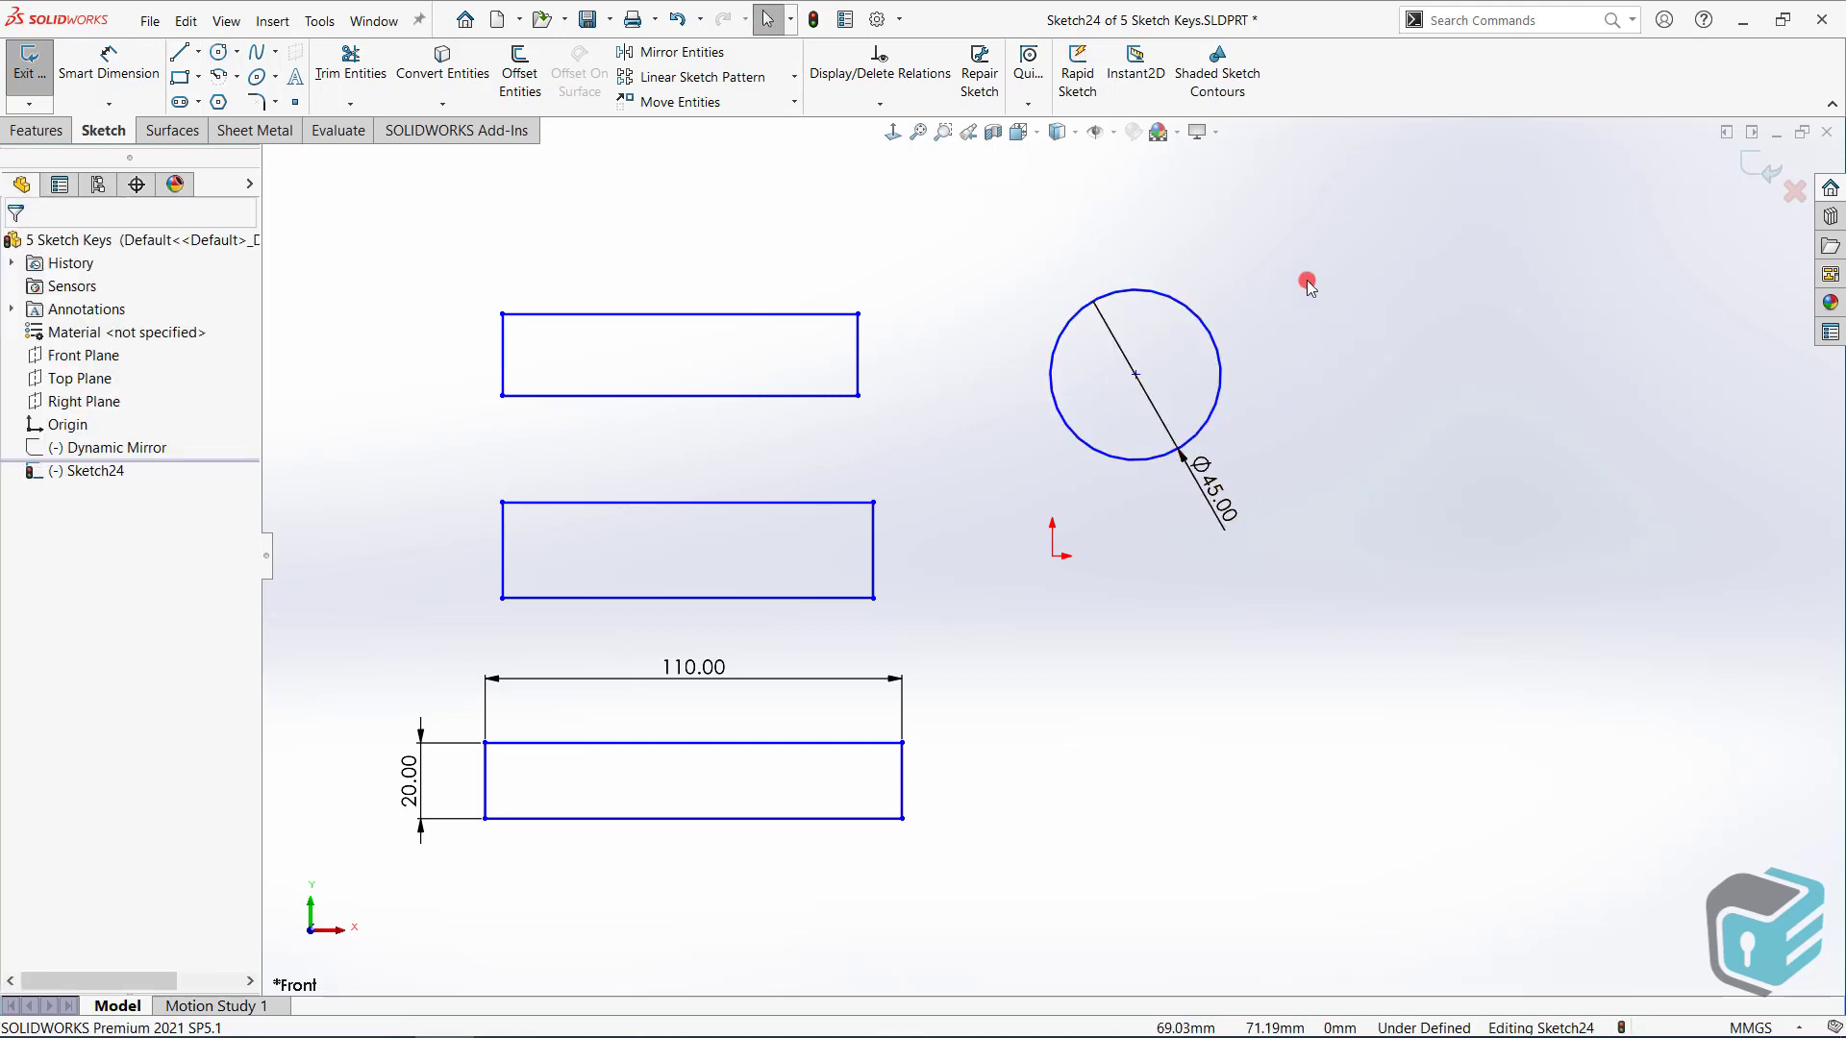
# Draw a chain of three dimensioned lines 36, 45 and 50 mm long to the right of the circle, and end it
pyautogui.click(180, 54)
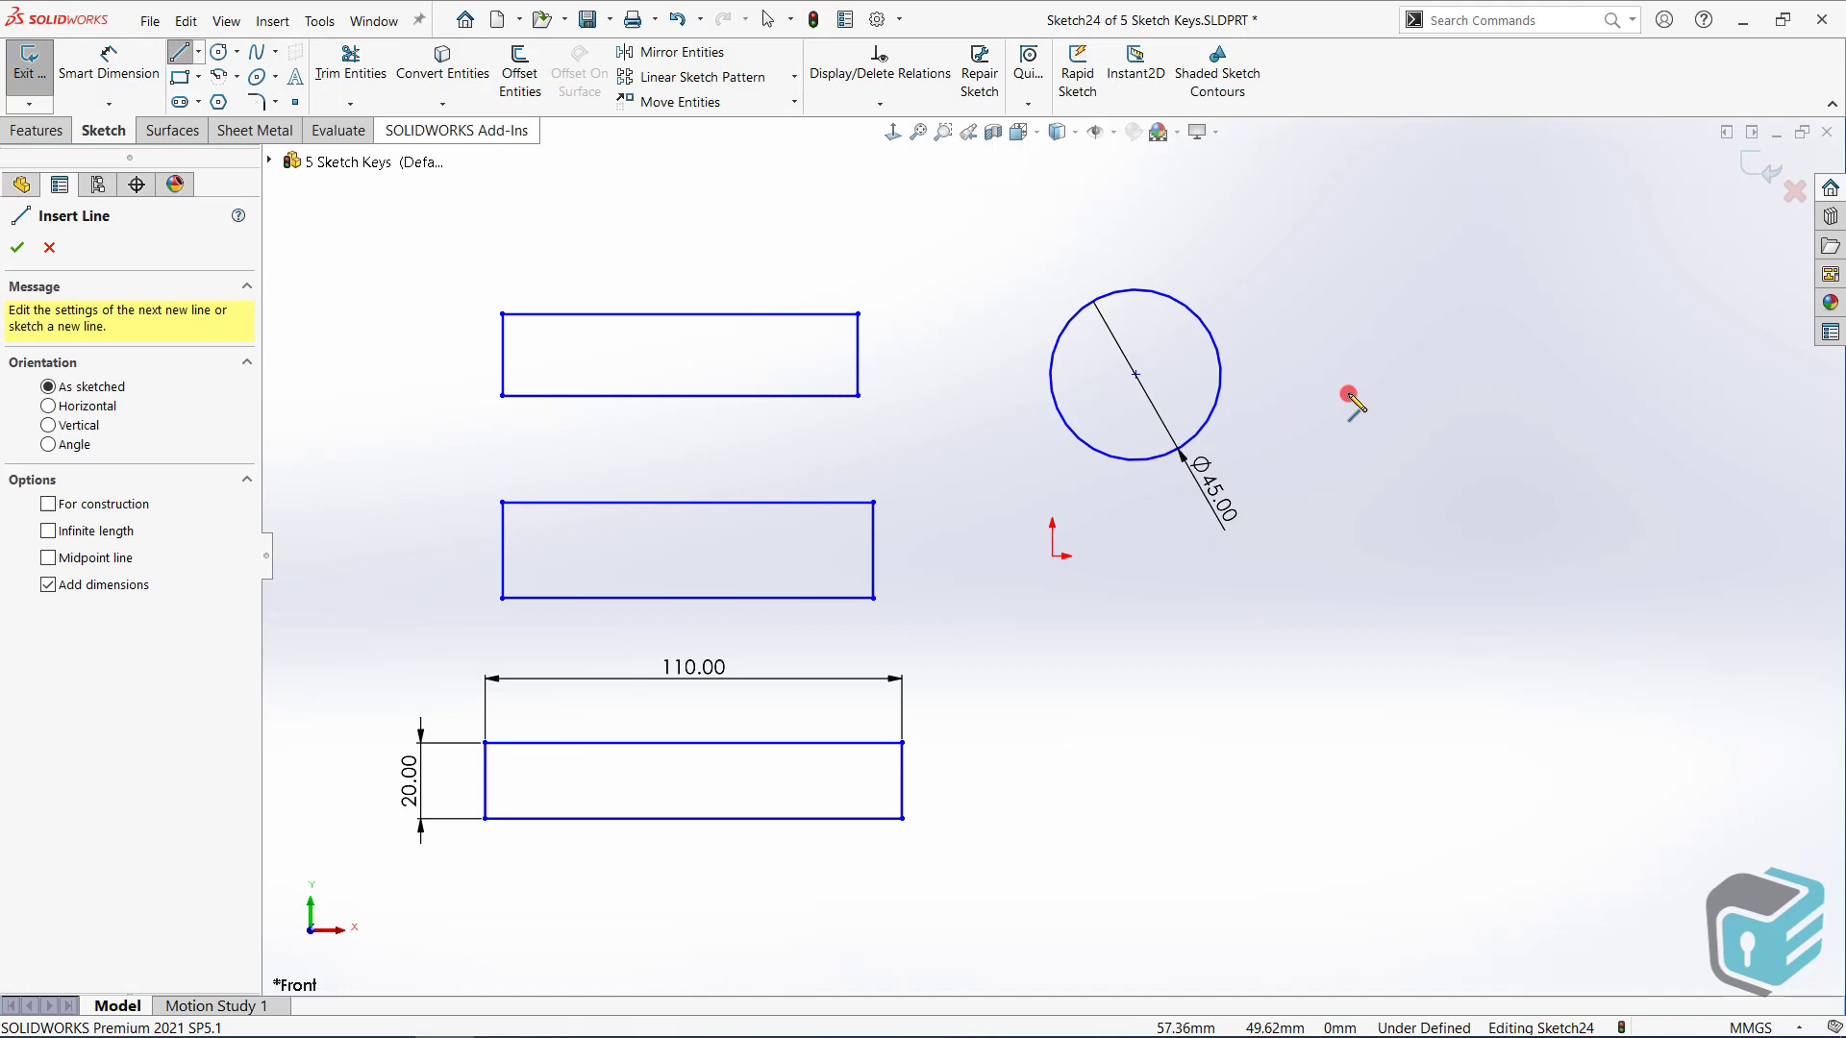
pyautogui.rightClick(1435, 378)
pyautogui.click(1621, 354)
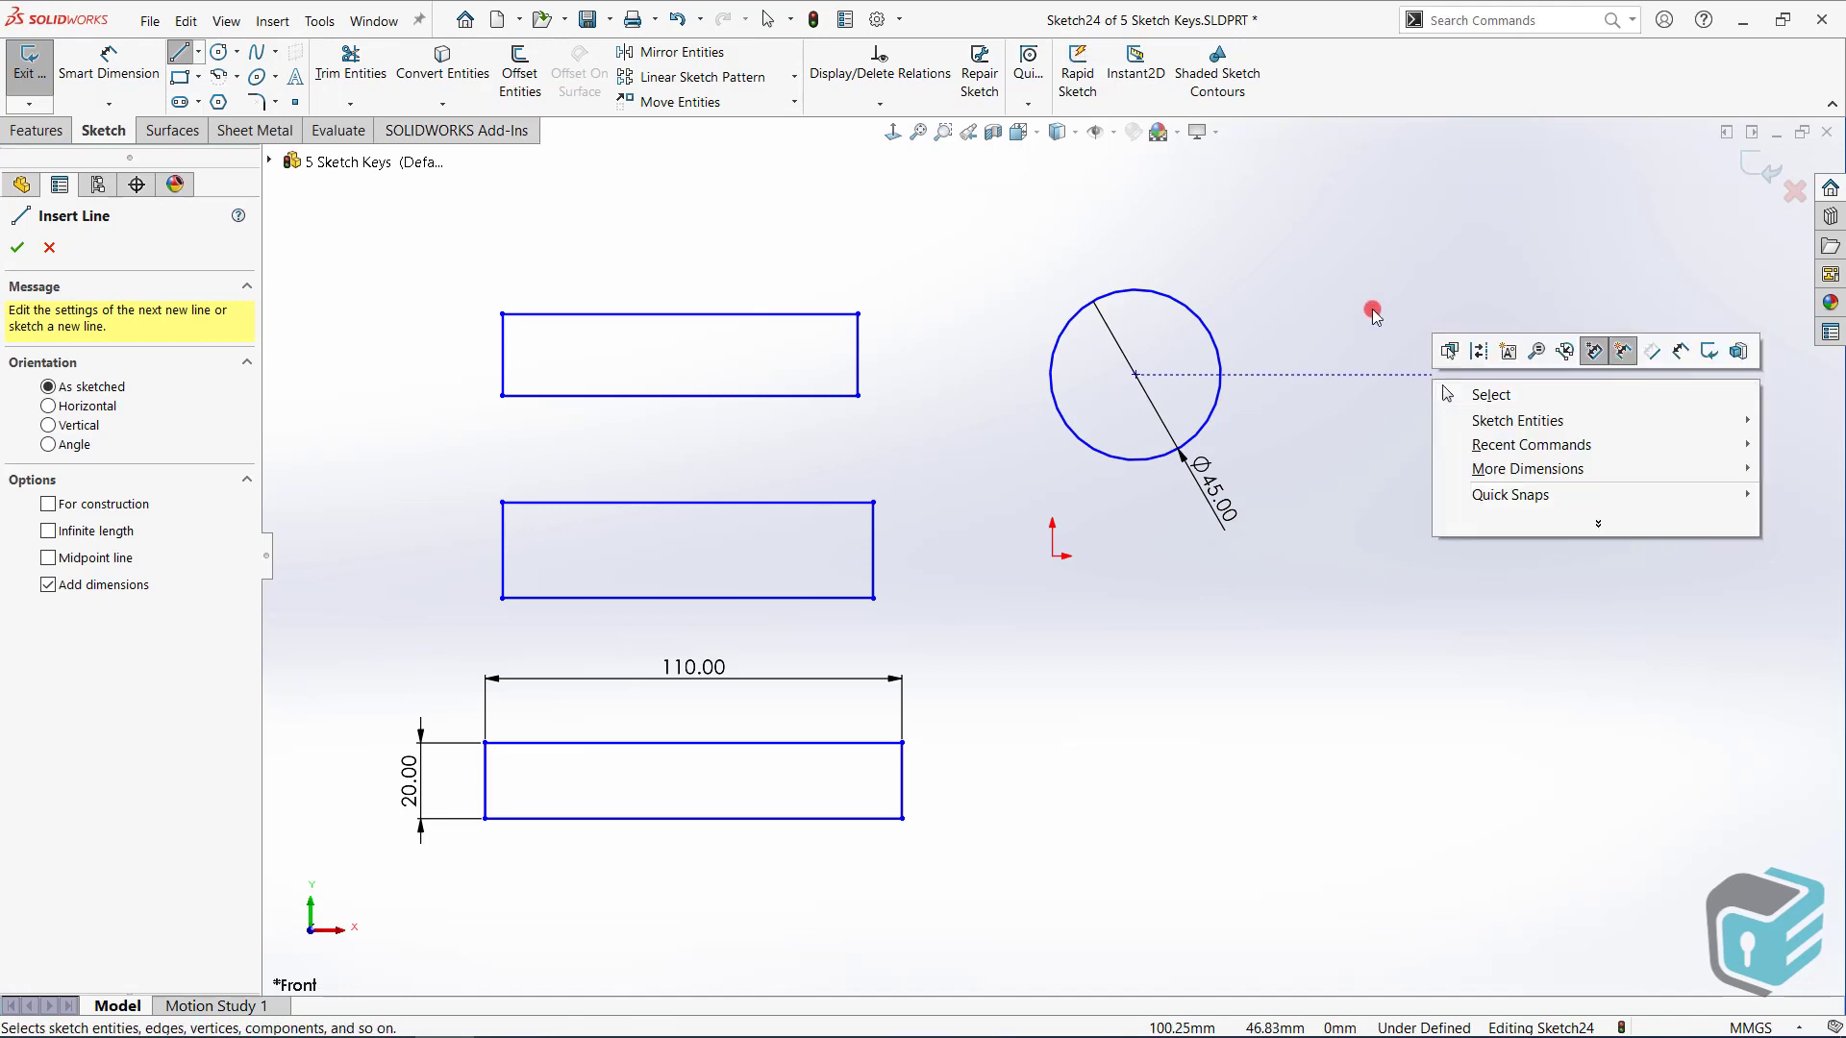
pyautogui.click(1381, 309)
pyautogui.click(1436, 297)
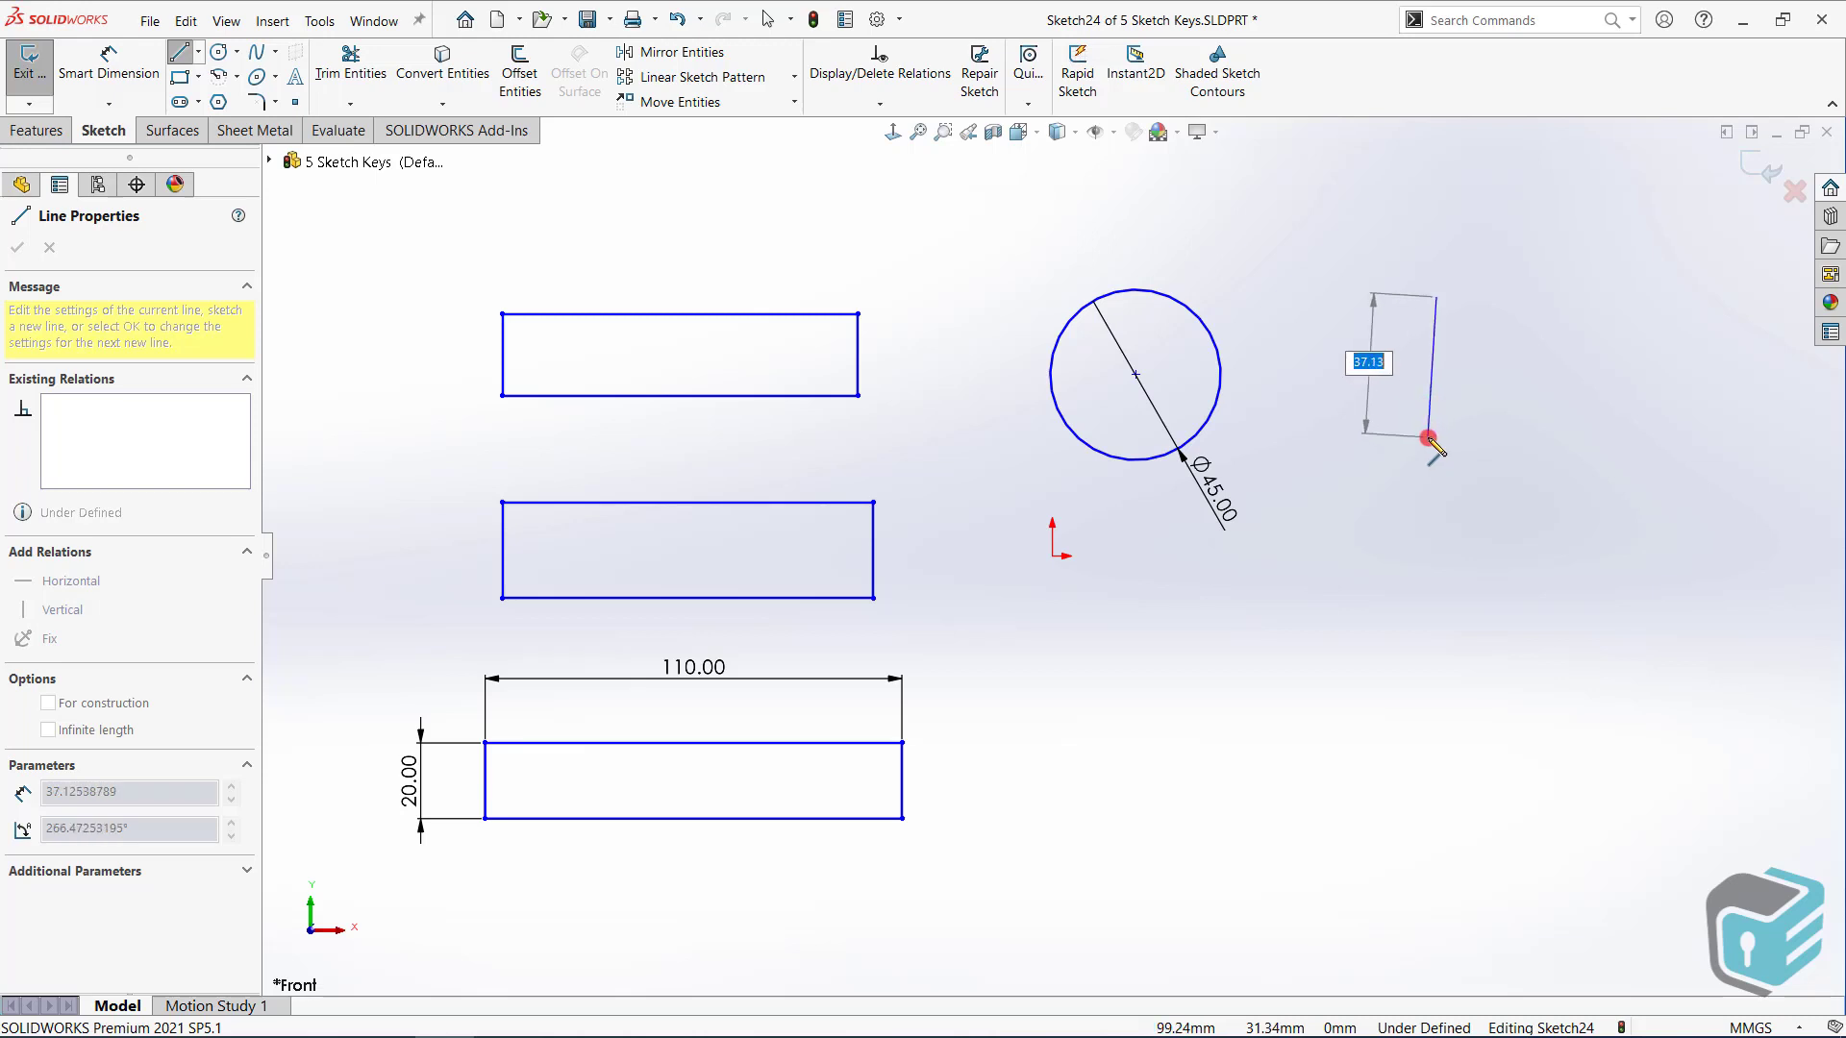
pyautogui.press('Return')
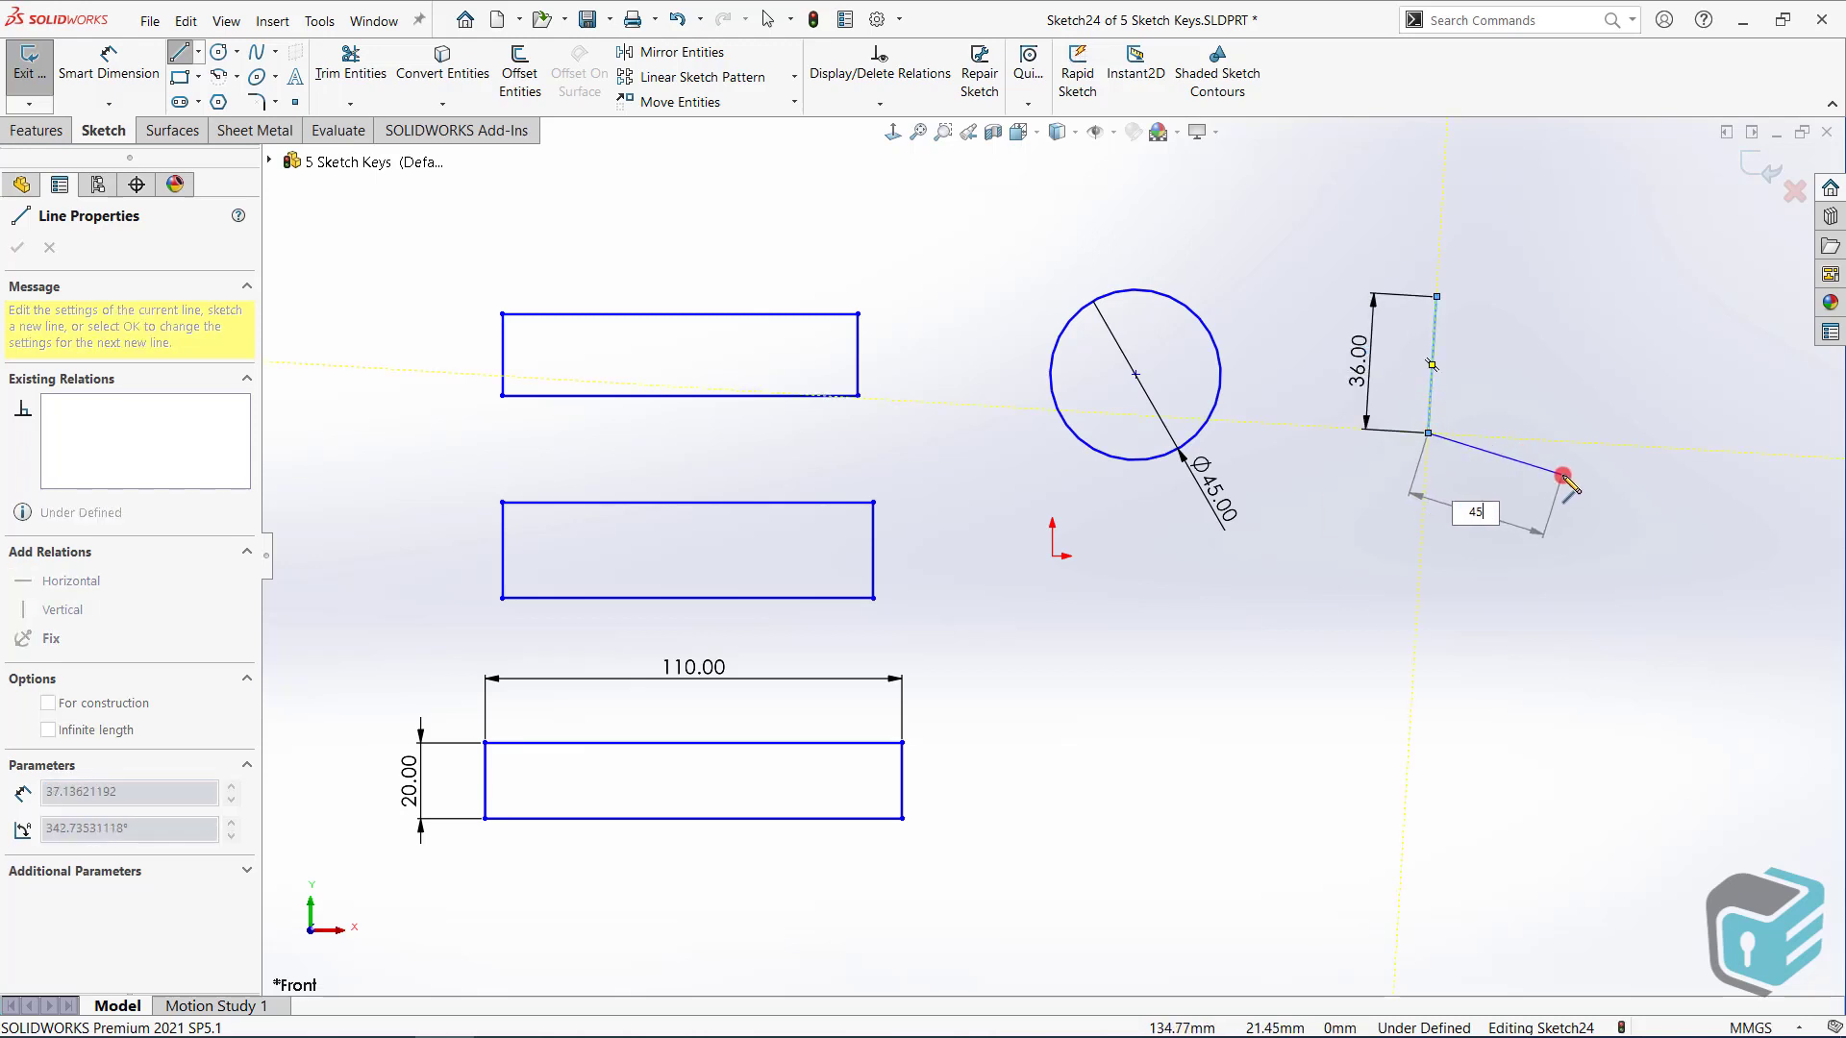
pyautogui.press('Return')
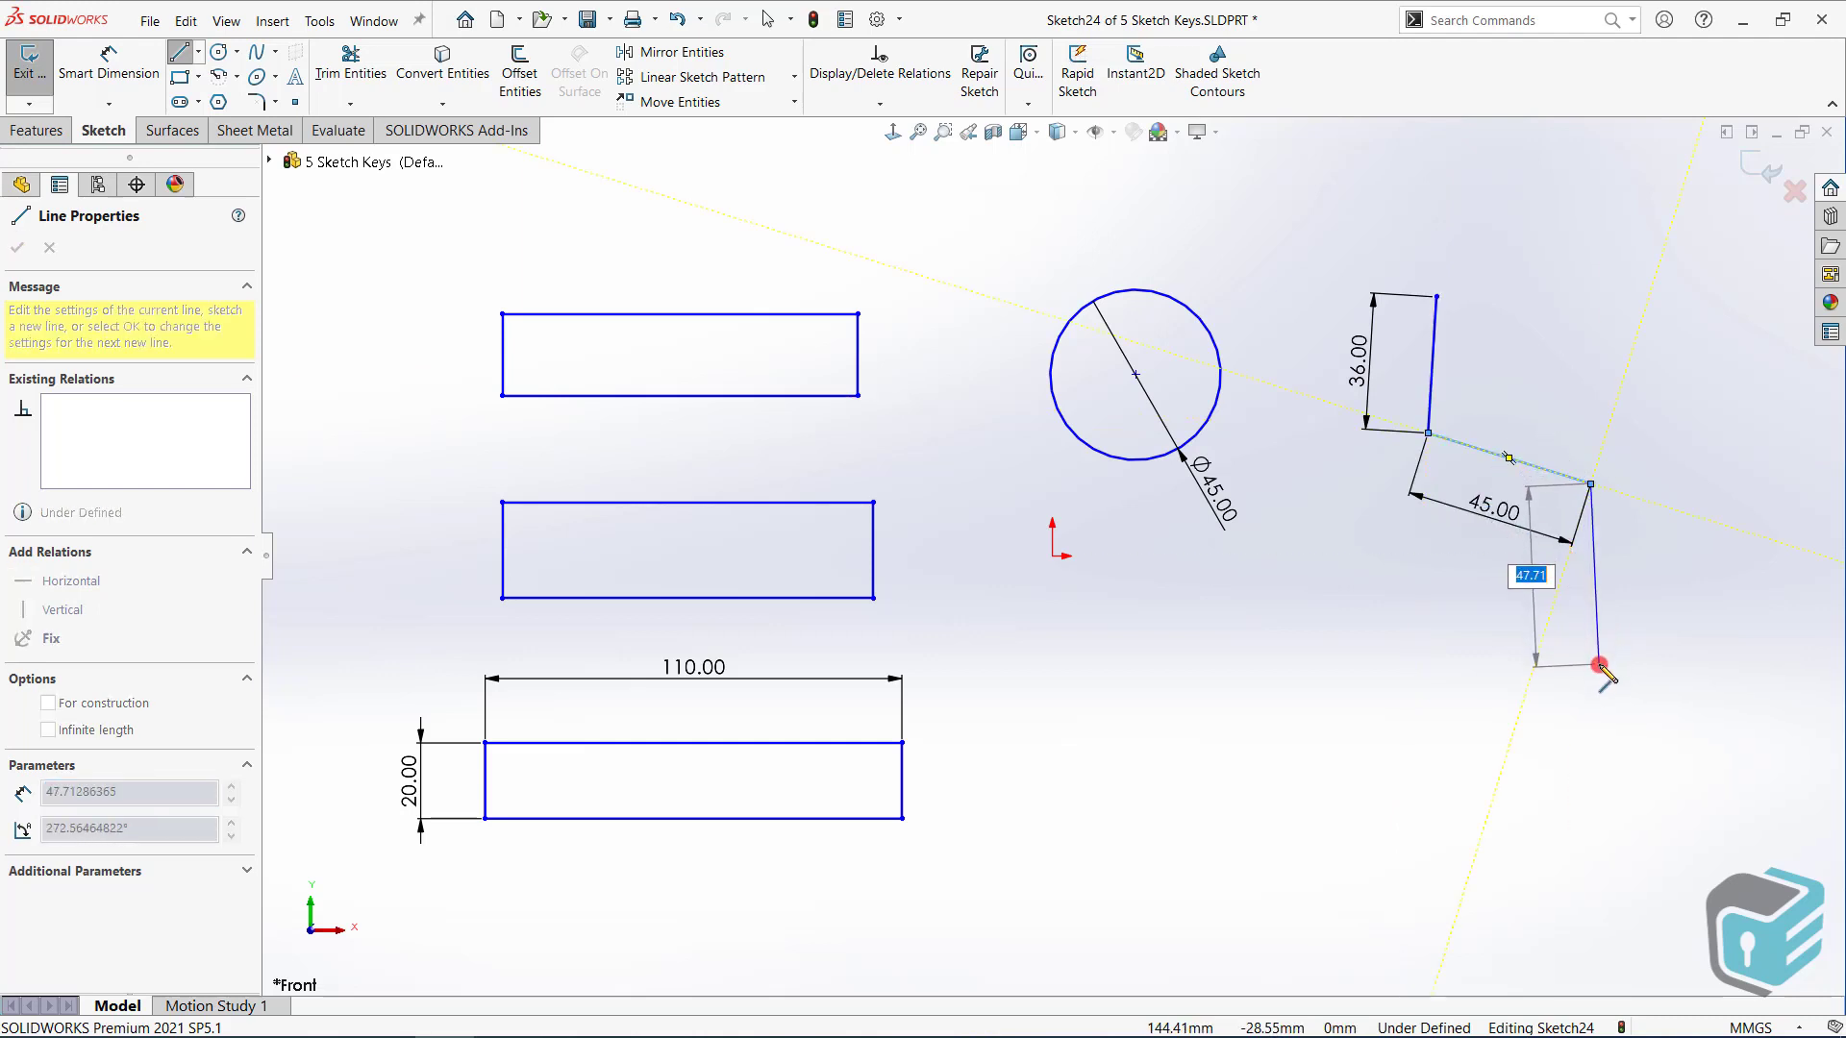
pyautogui.press('Return')
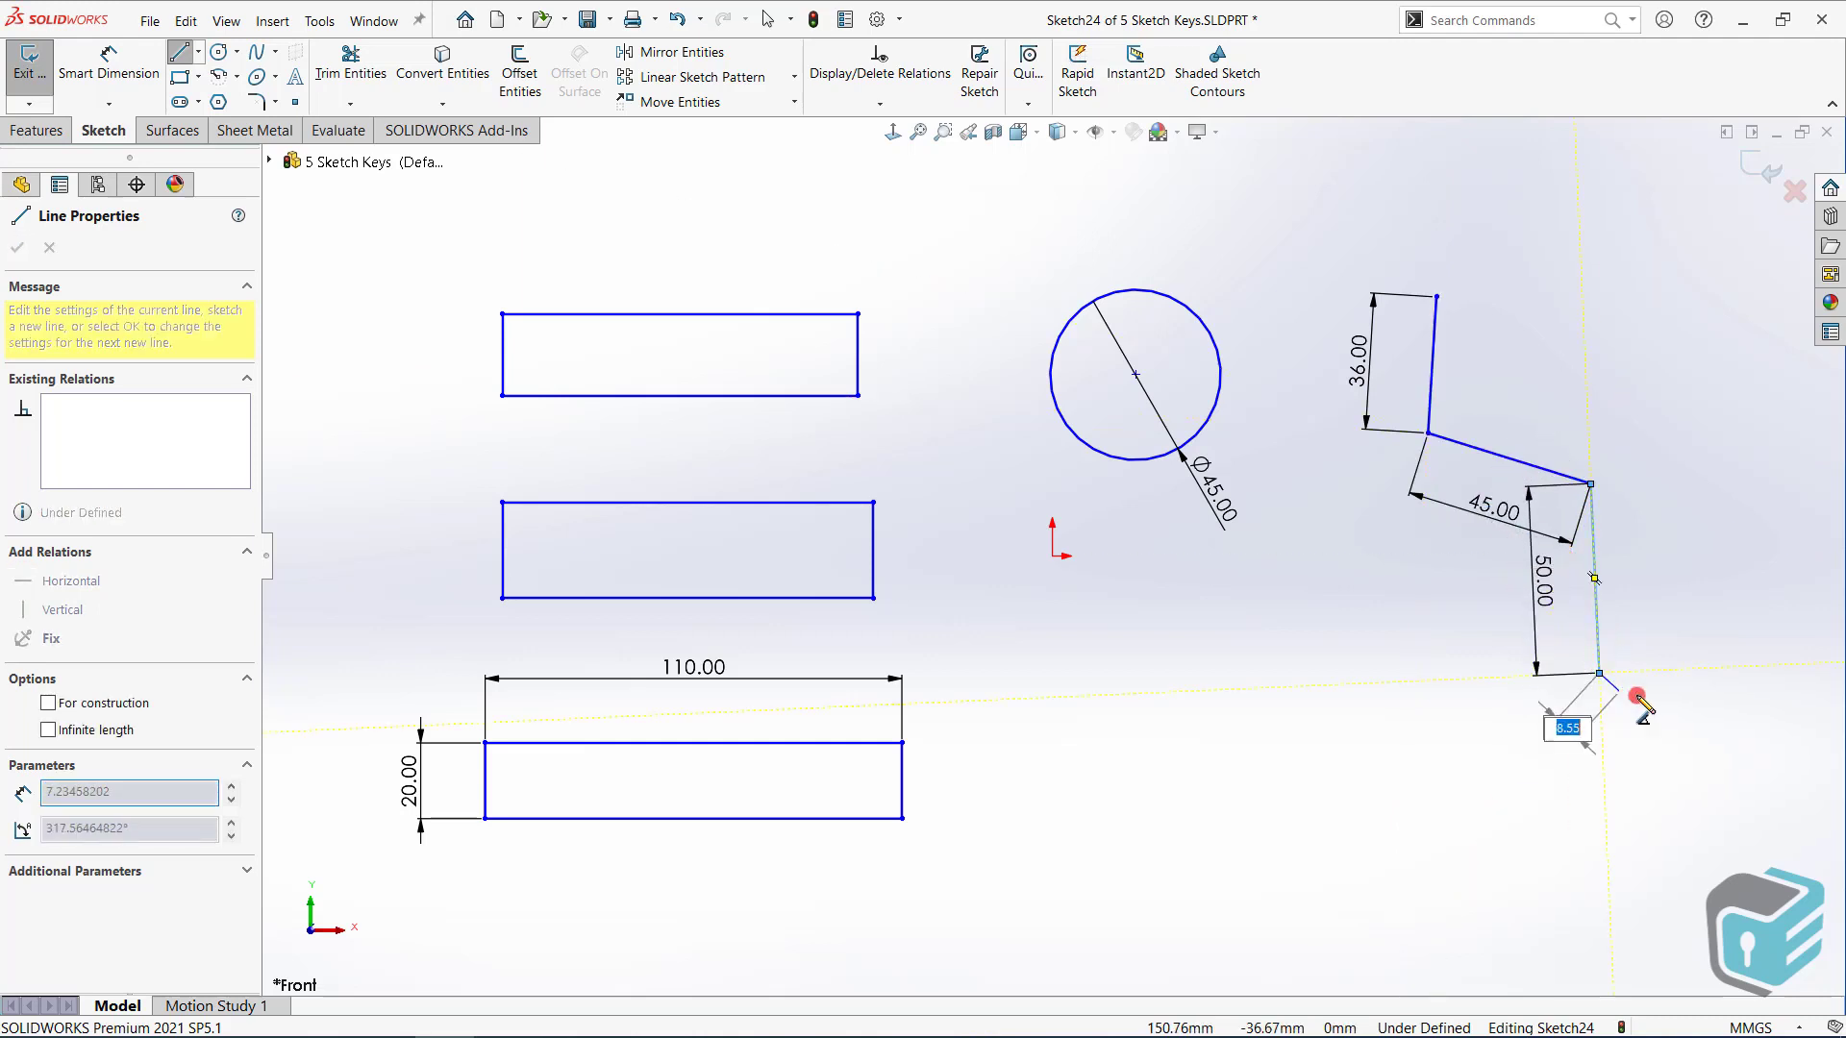
pyautogui.rightClick(1566, 723)
pyautogui.click(1693, 705)
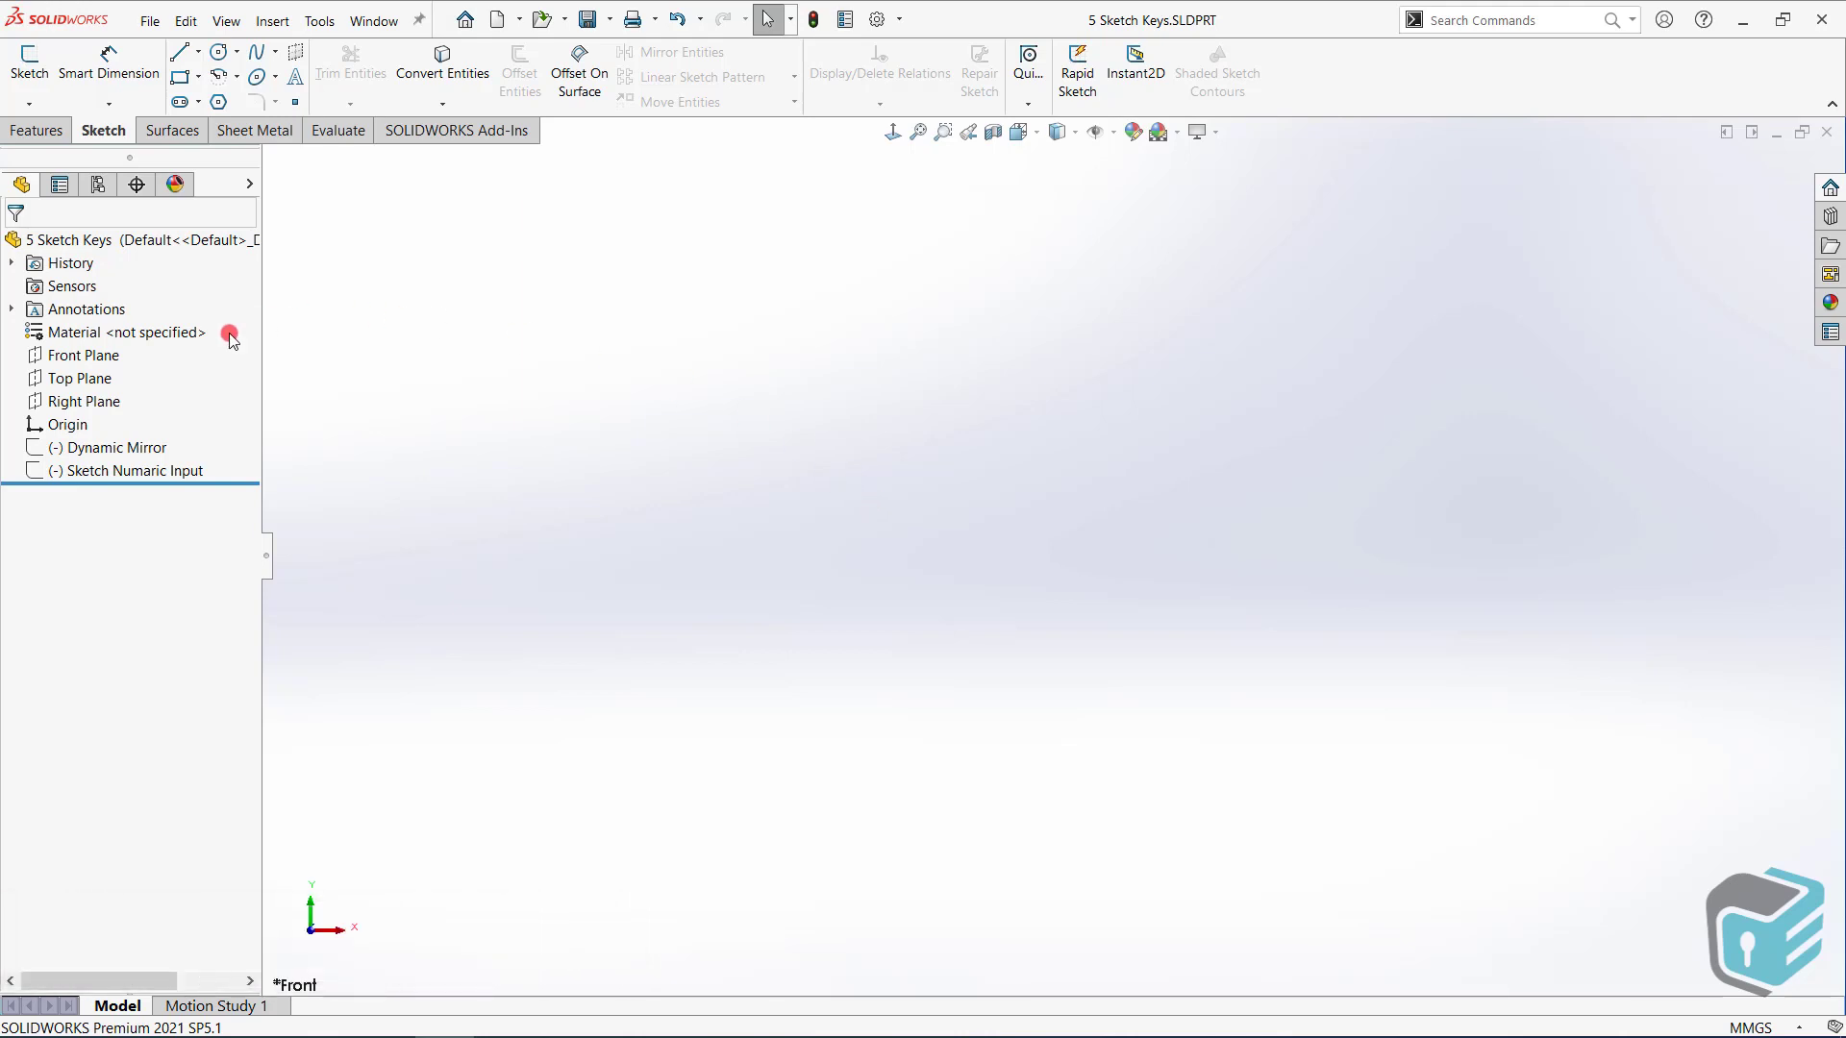
# Start a new sketch on the Front Plane and draw a horizontal line about 200 mm long above the origin
pyautogui.click(83, 355)
pyautogui.click(126, 333)
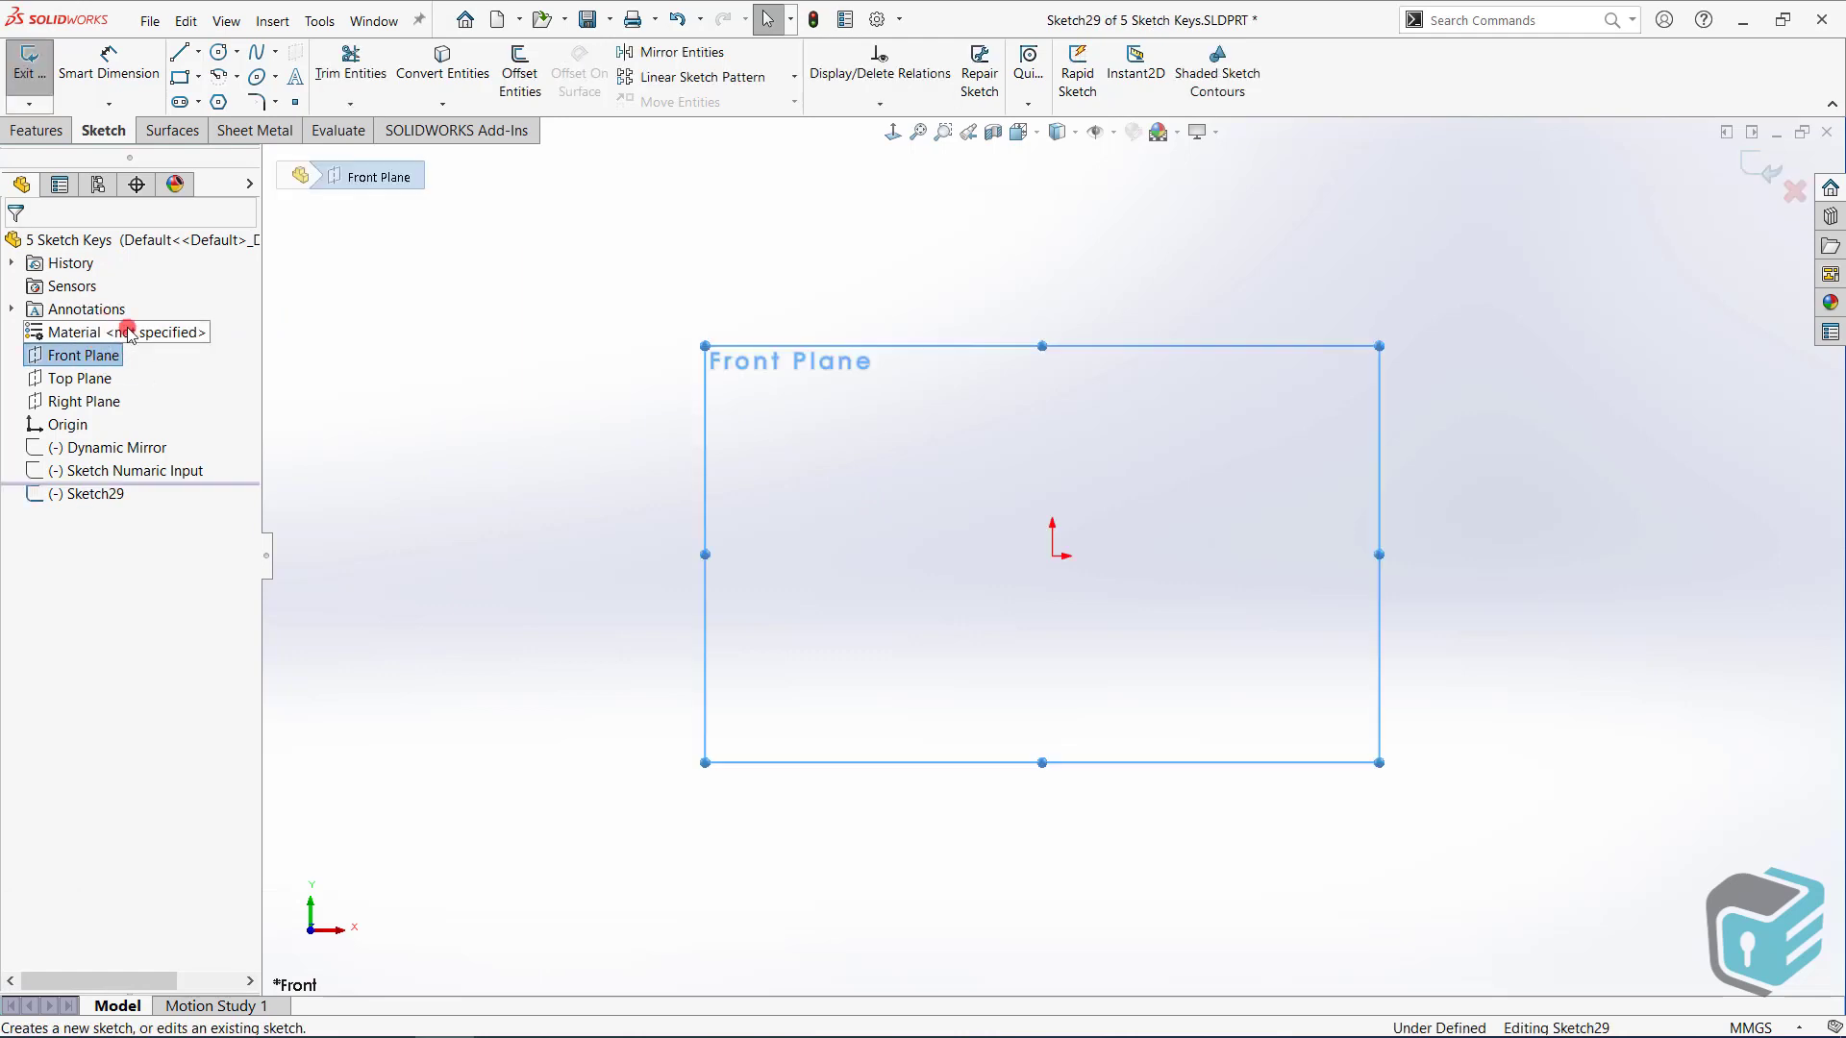
pyautogui.click(356, 193)
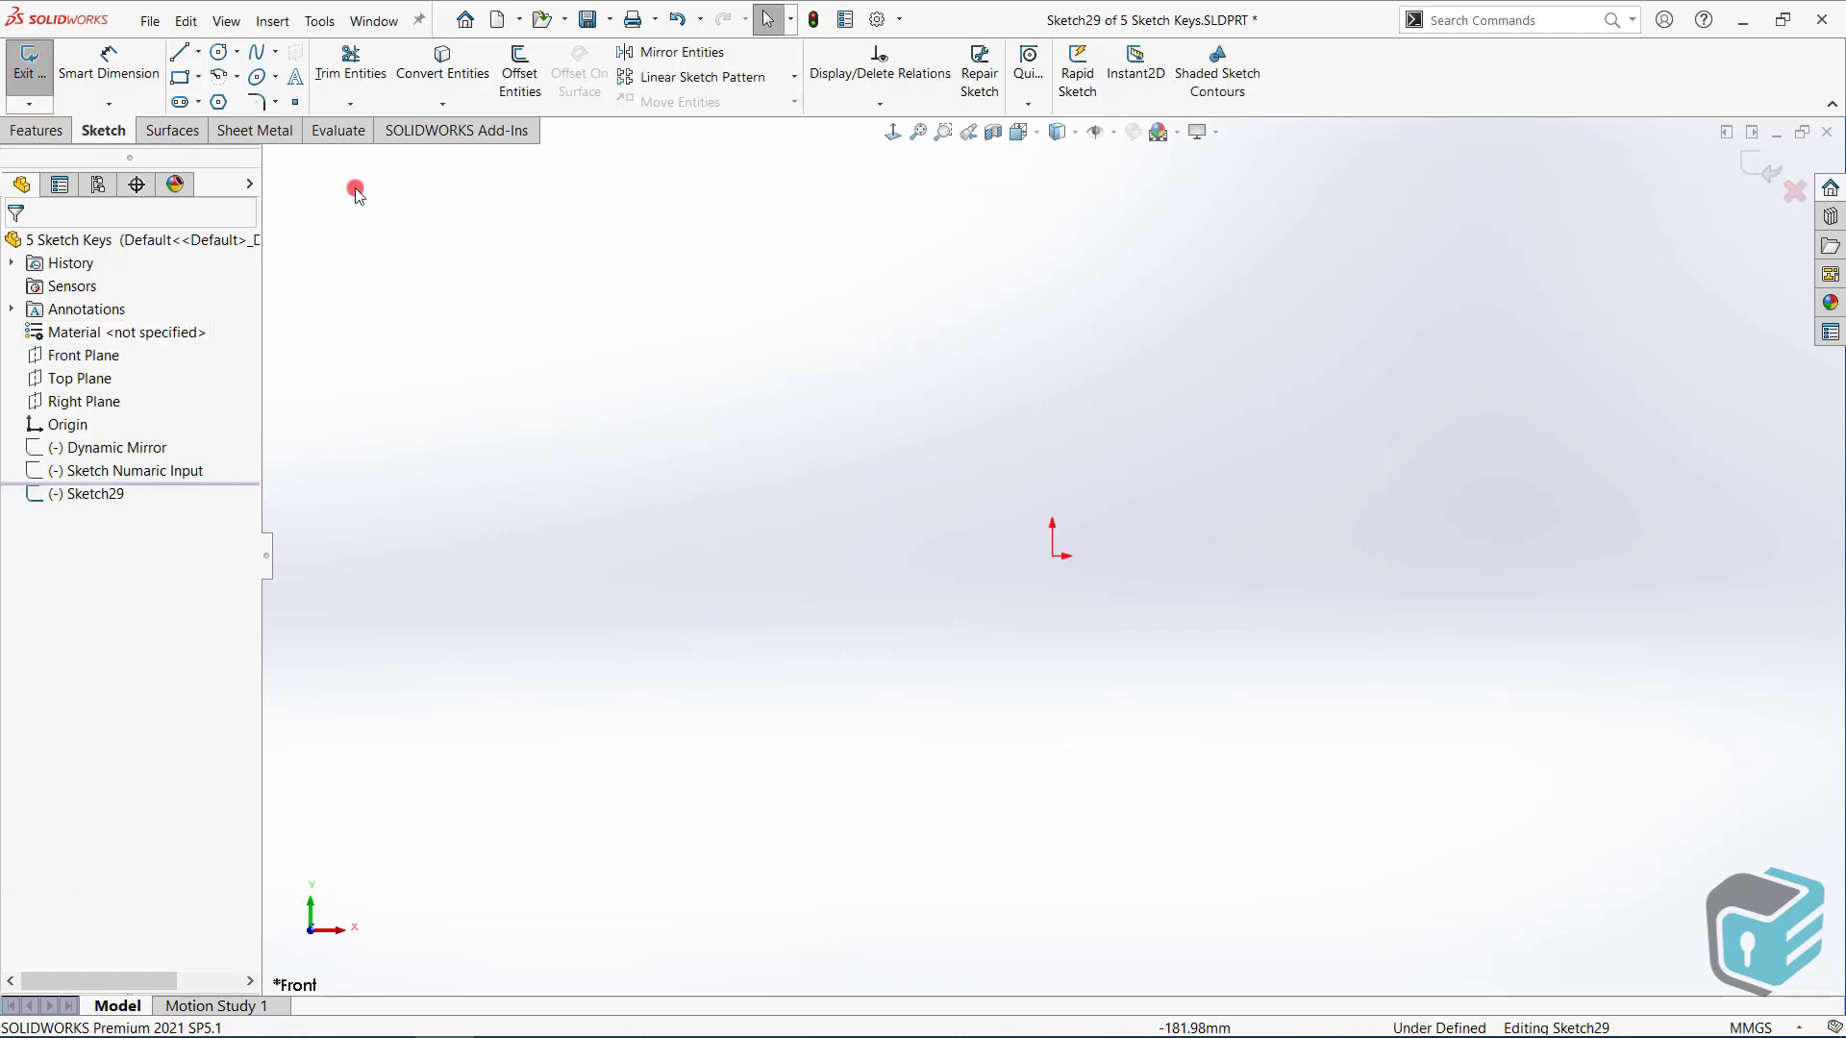
pyautogui.click(177, 54)
pyautogui.click(675, 279)
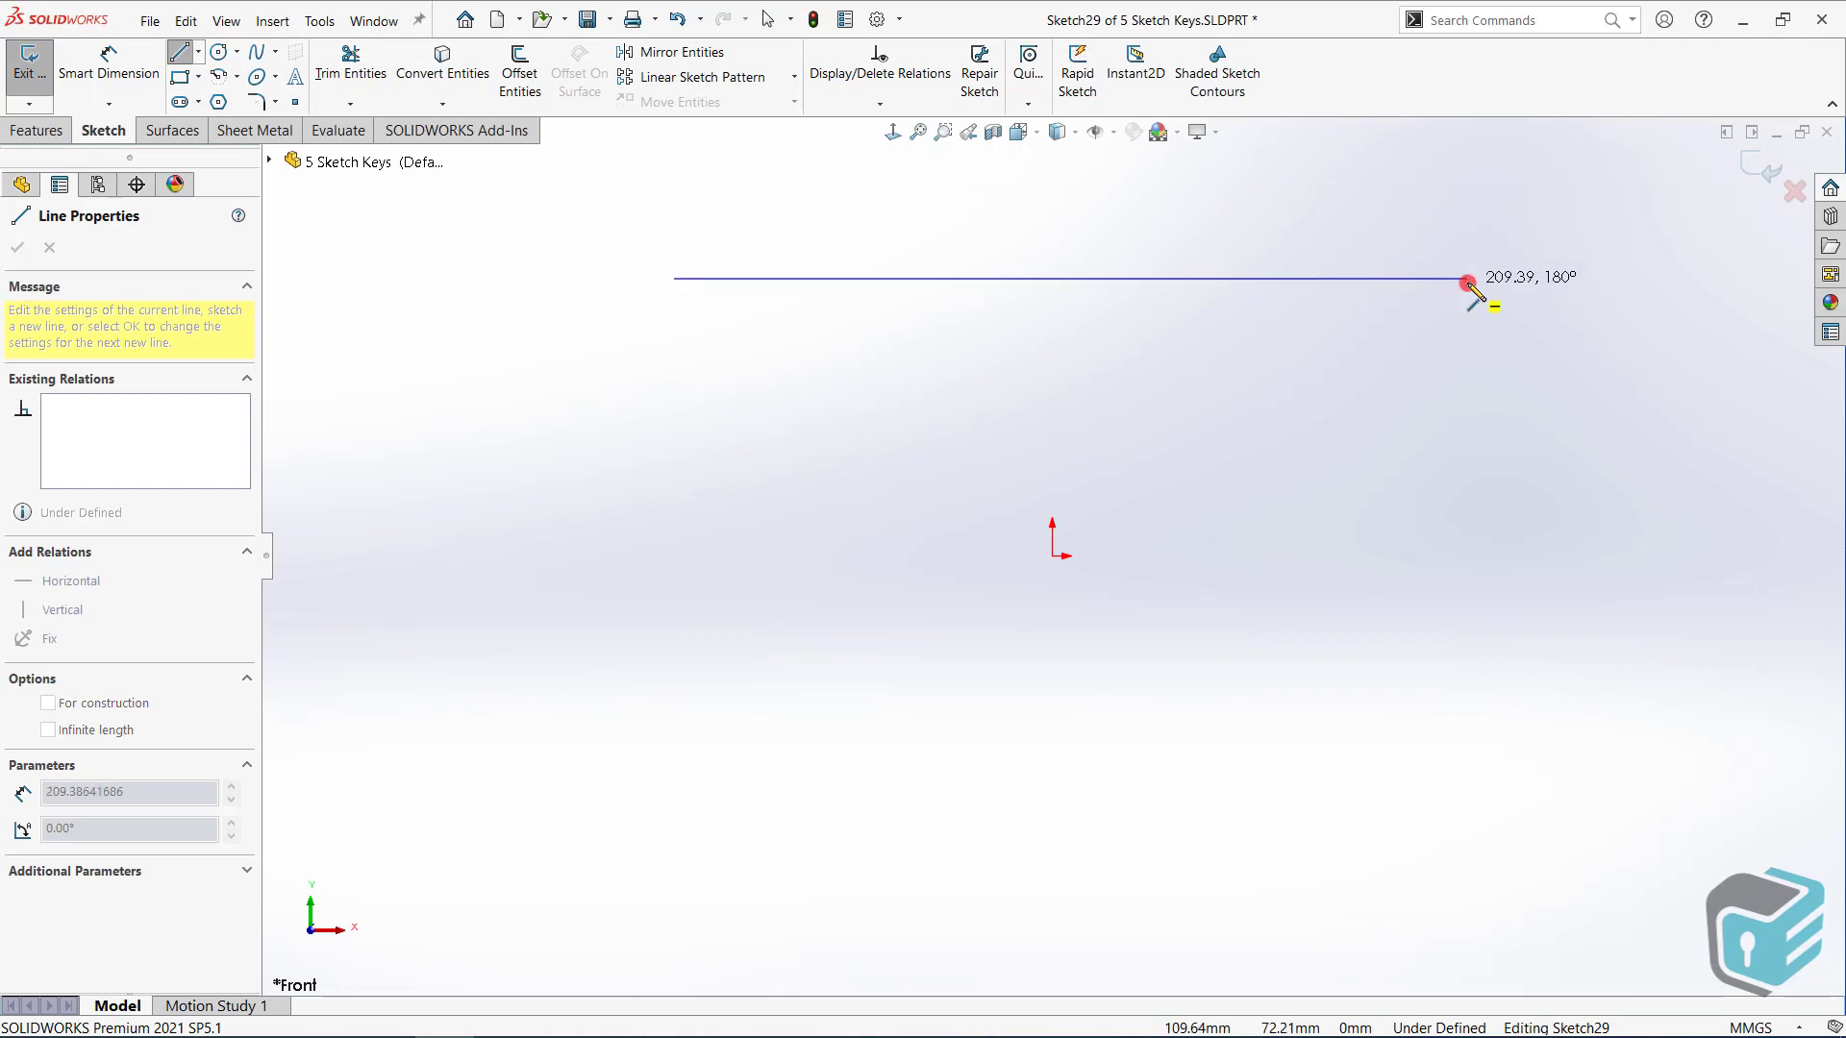
pyautogui.click(1436, 279)
pyautogui.rightClick(1493, 325)
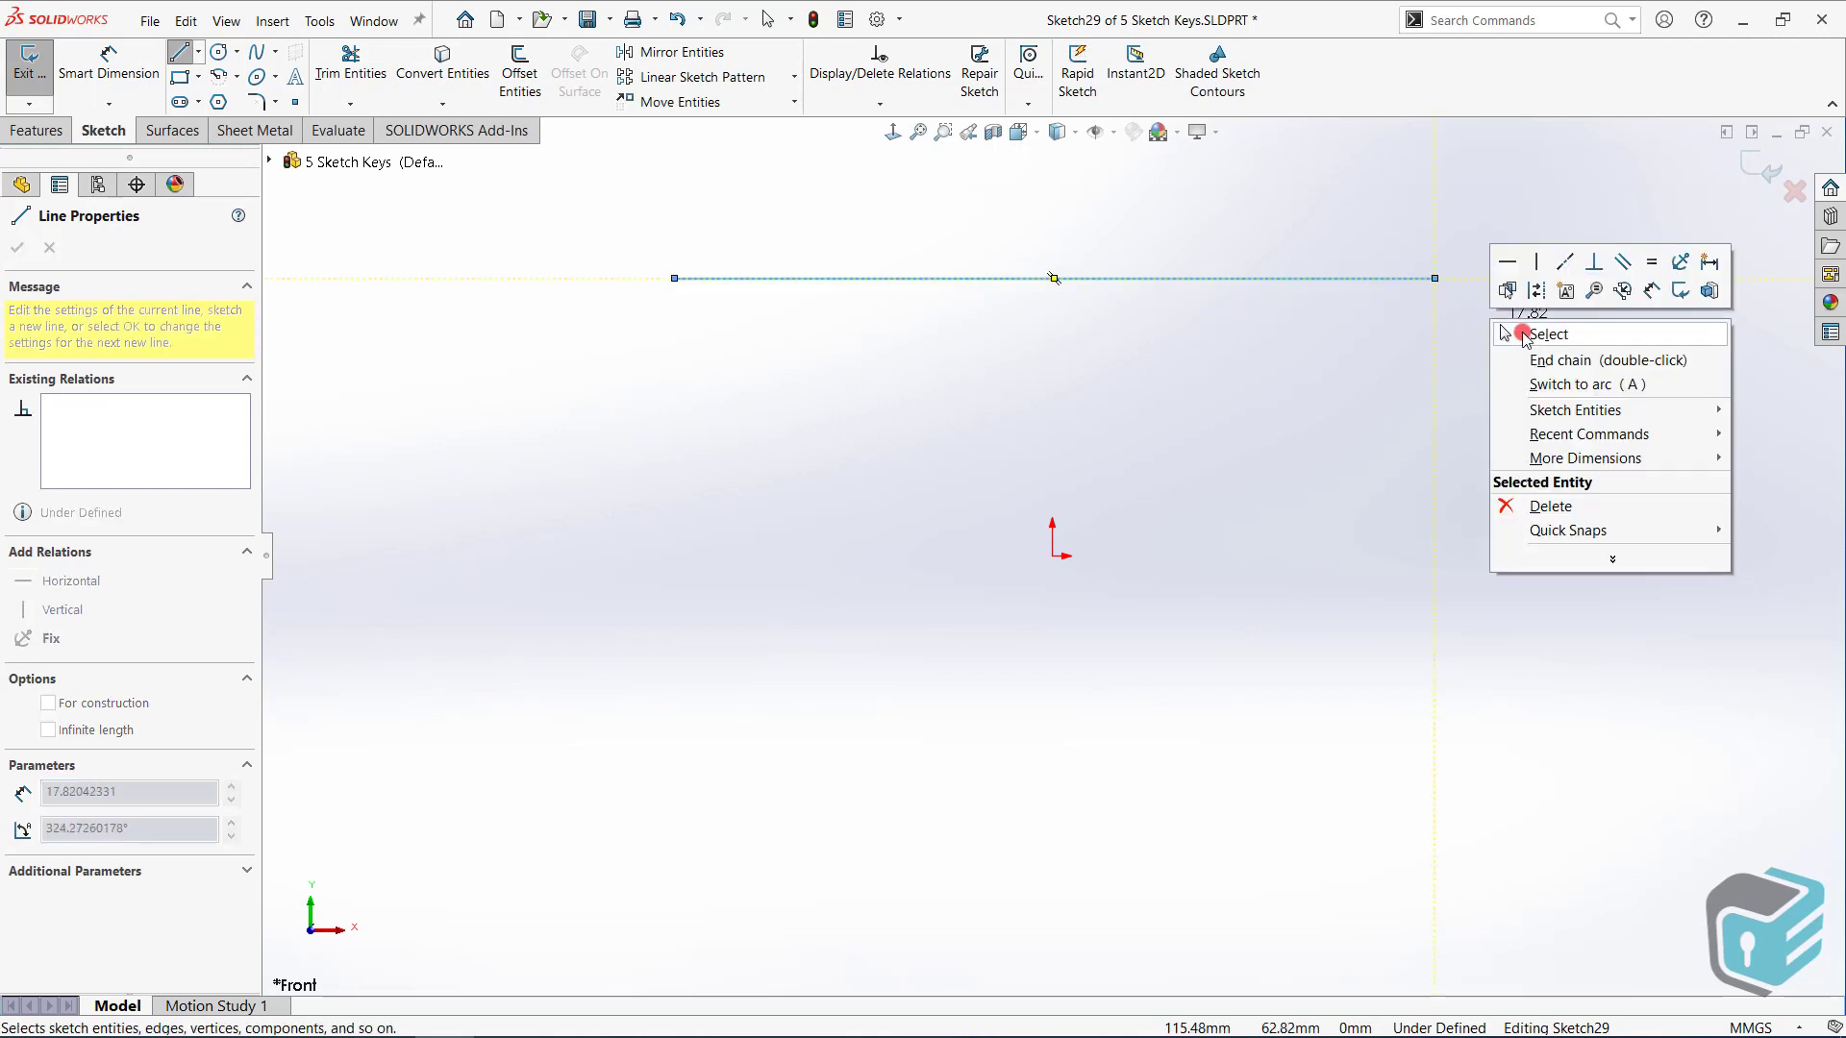
pyautogui.click(1524, 334)
# Draw a second, shorter horizontal line between the first line and the origin, starting farther left and ending just right of the origin
pyautogui.click(177, 54)
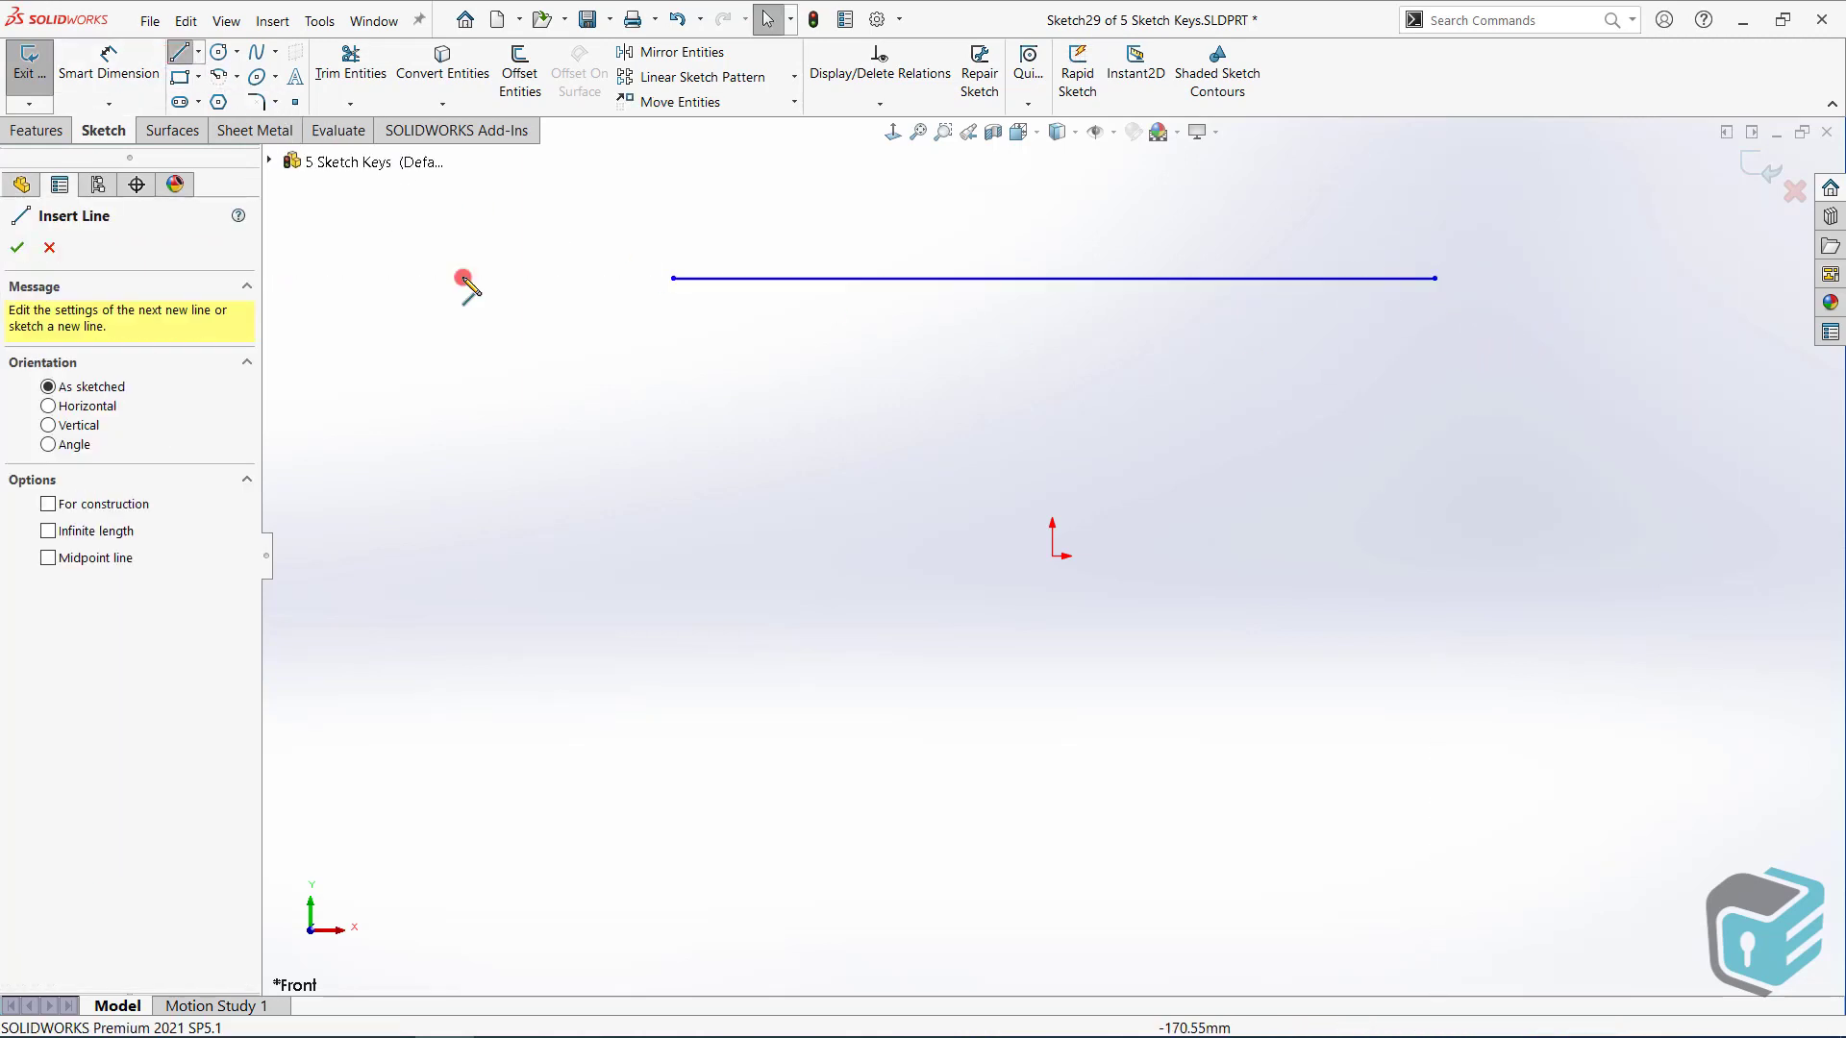
pyautogui.click(453, 406)
pyautogui.click(1078, 406)
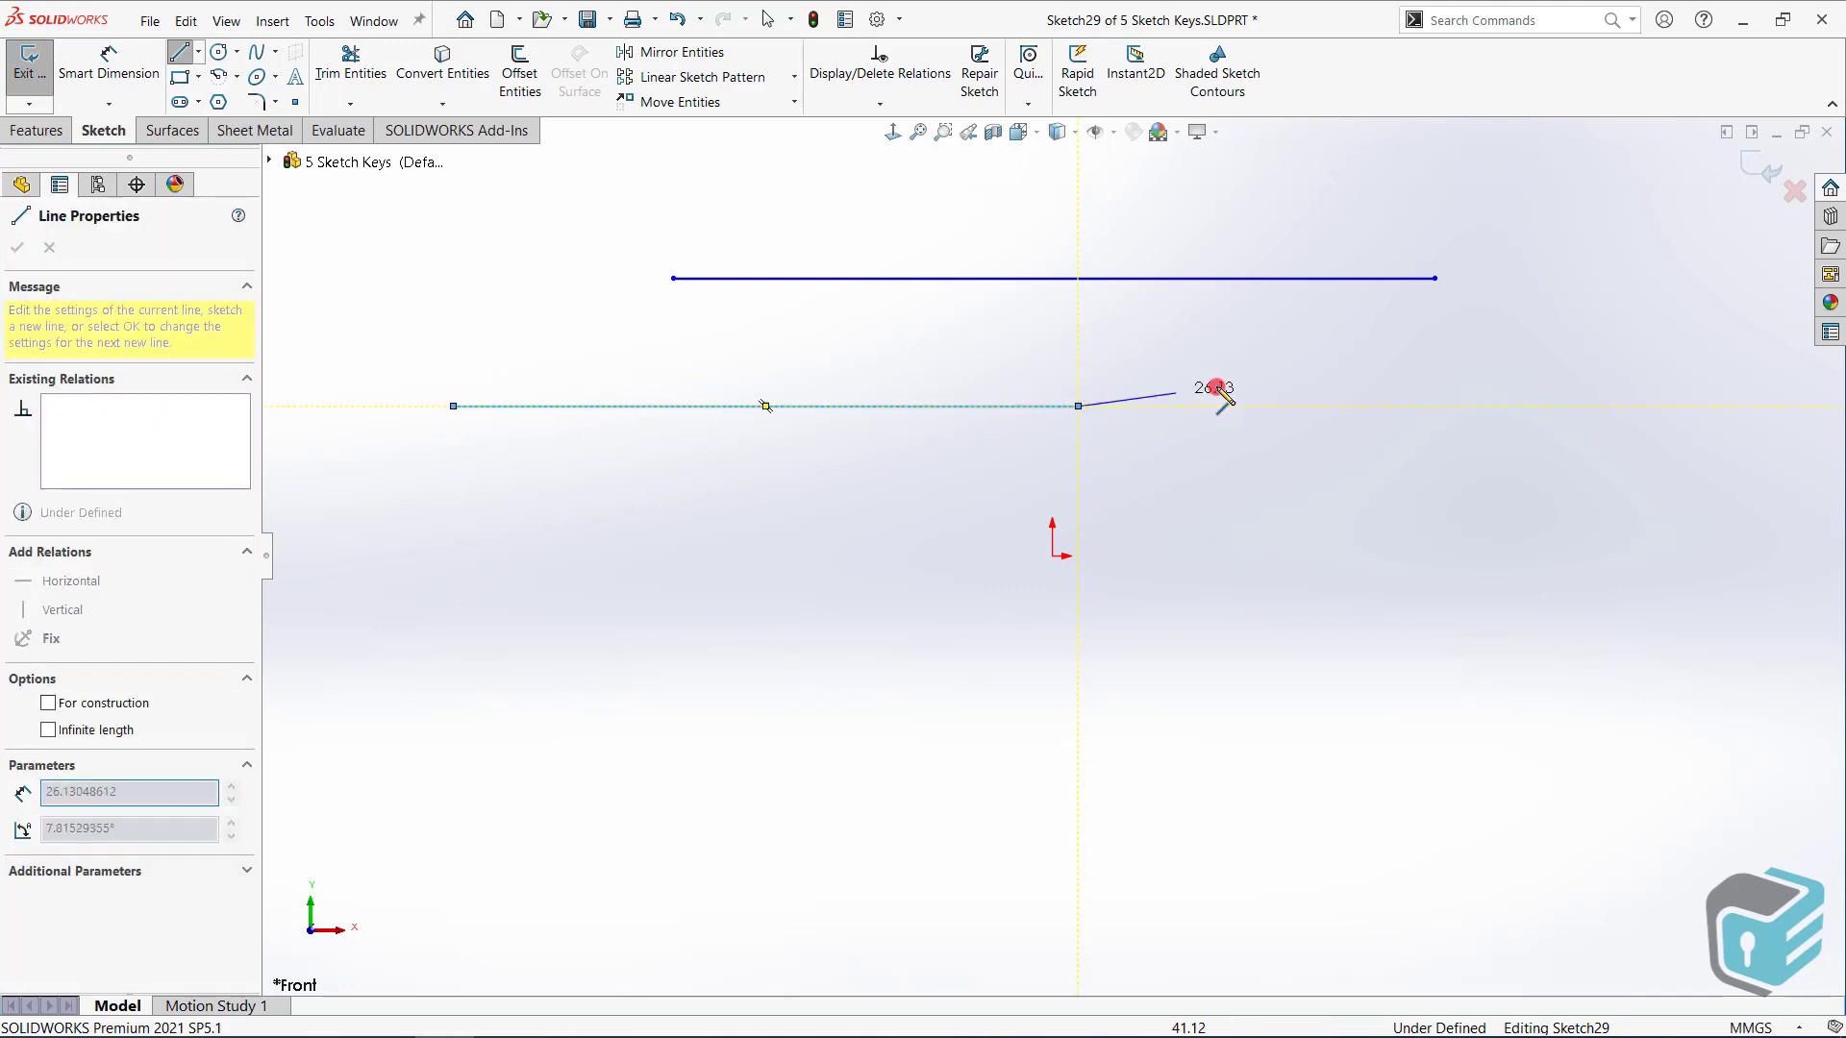
pyautogui.rightClick(1286, 384)
pyautogui.click(1318, 392)
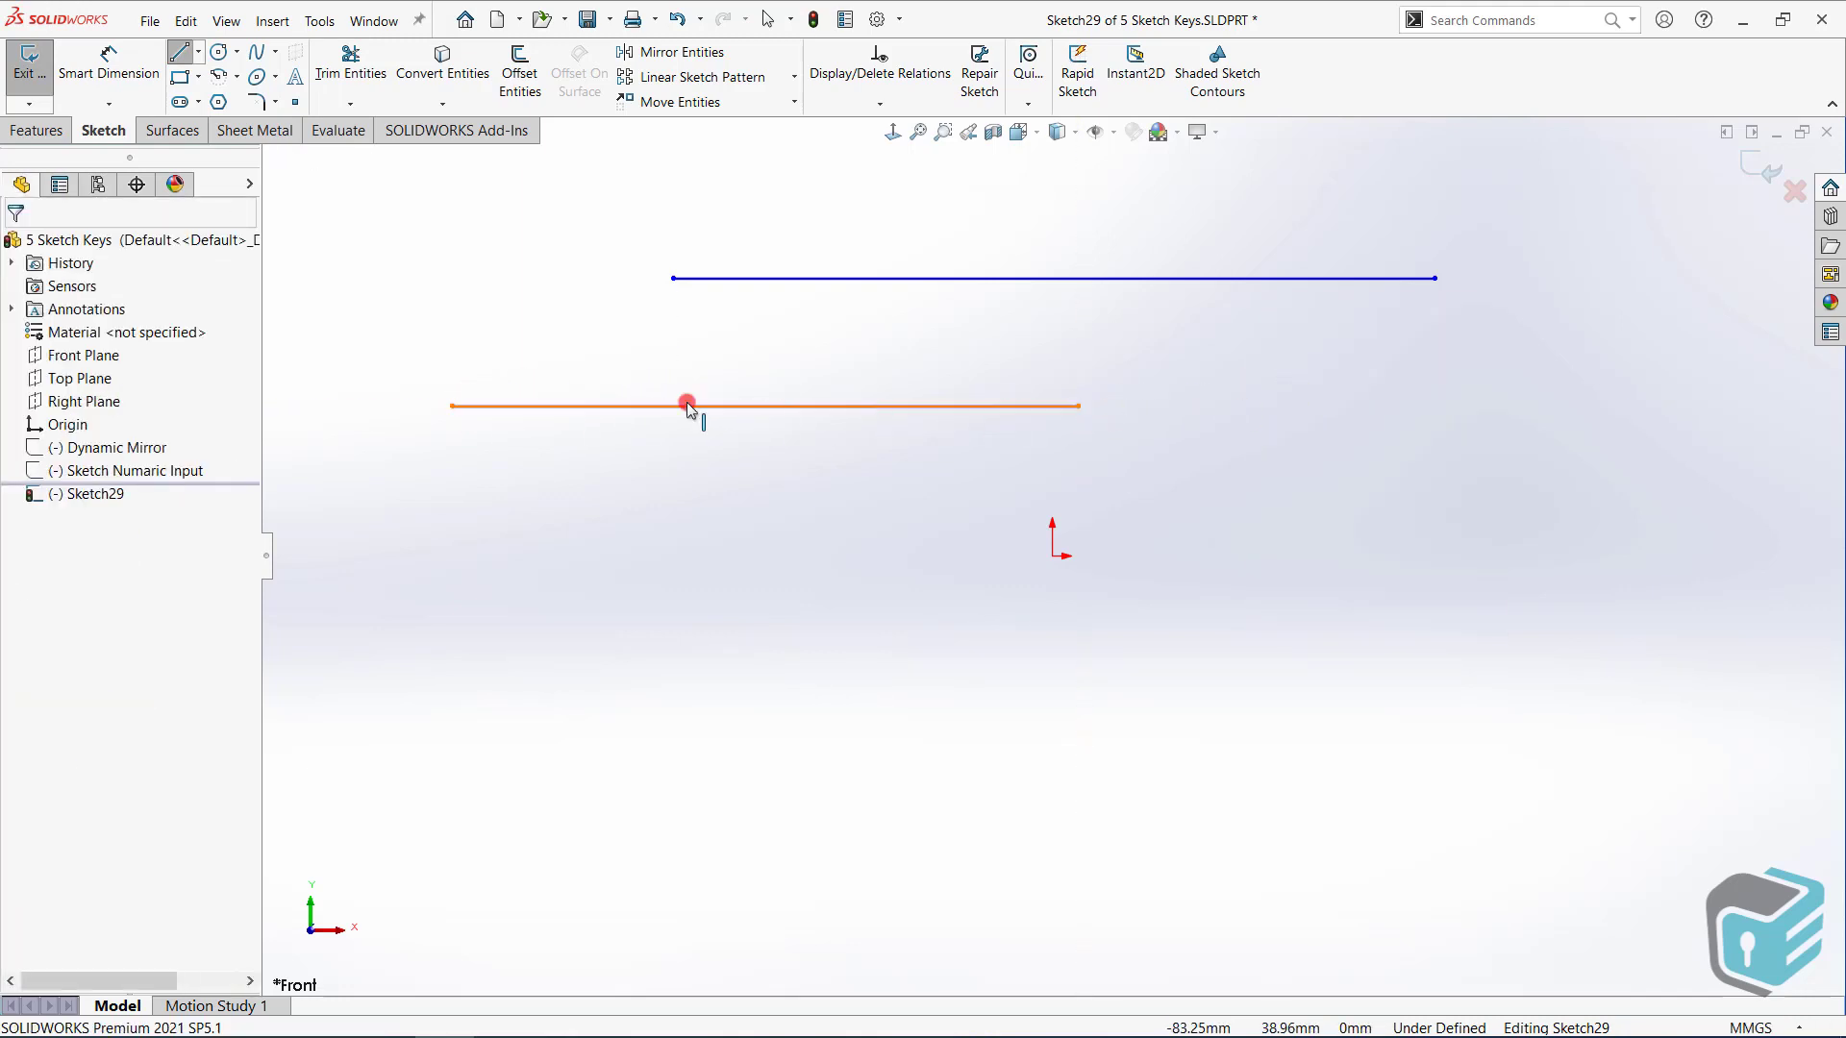
# Draw a wave-shaped spline through four points below the two lines, rising near the origin and dipping to its right, and end it
pyautogui.click(253, 55)
pyautogui.click(765, 624)
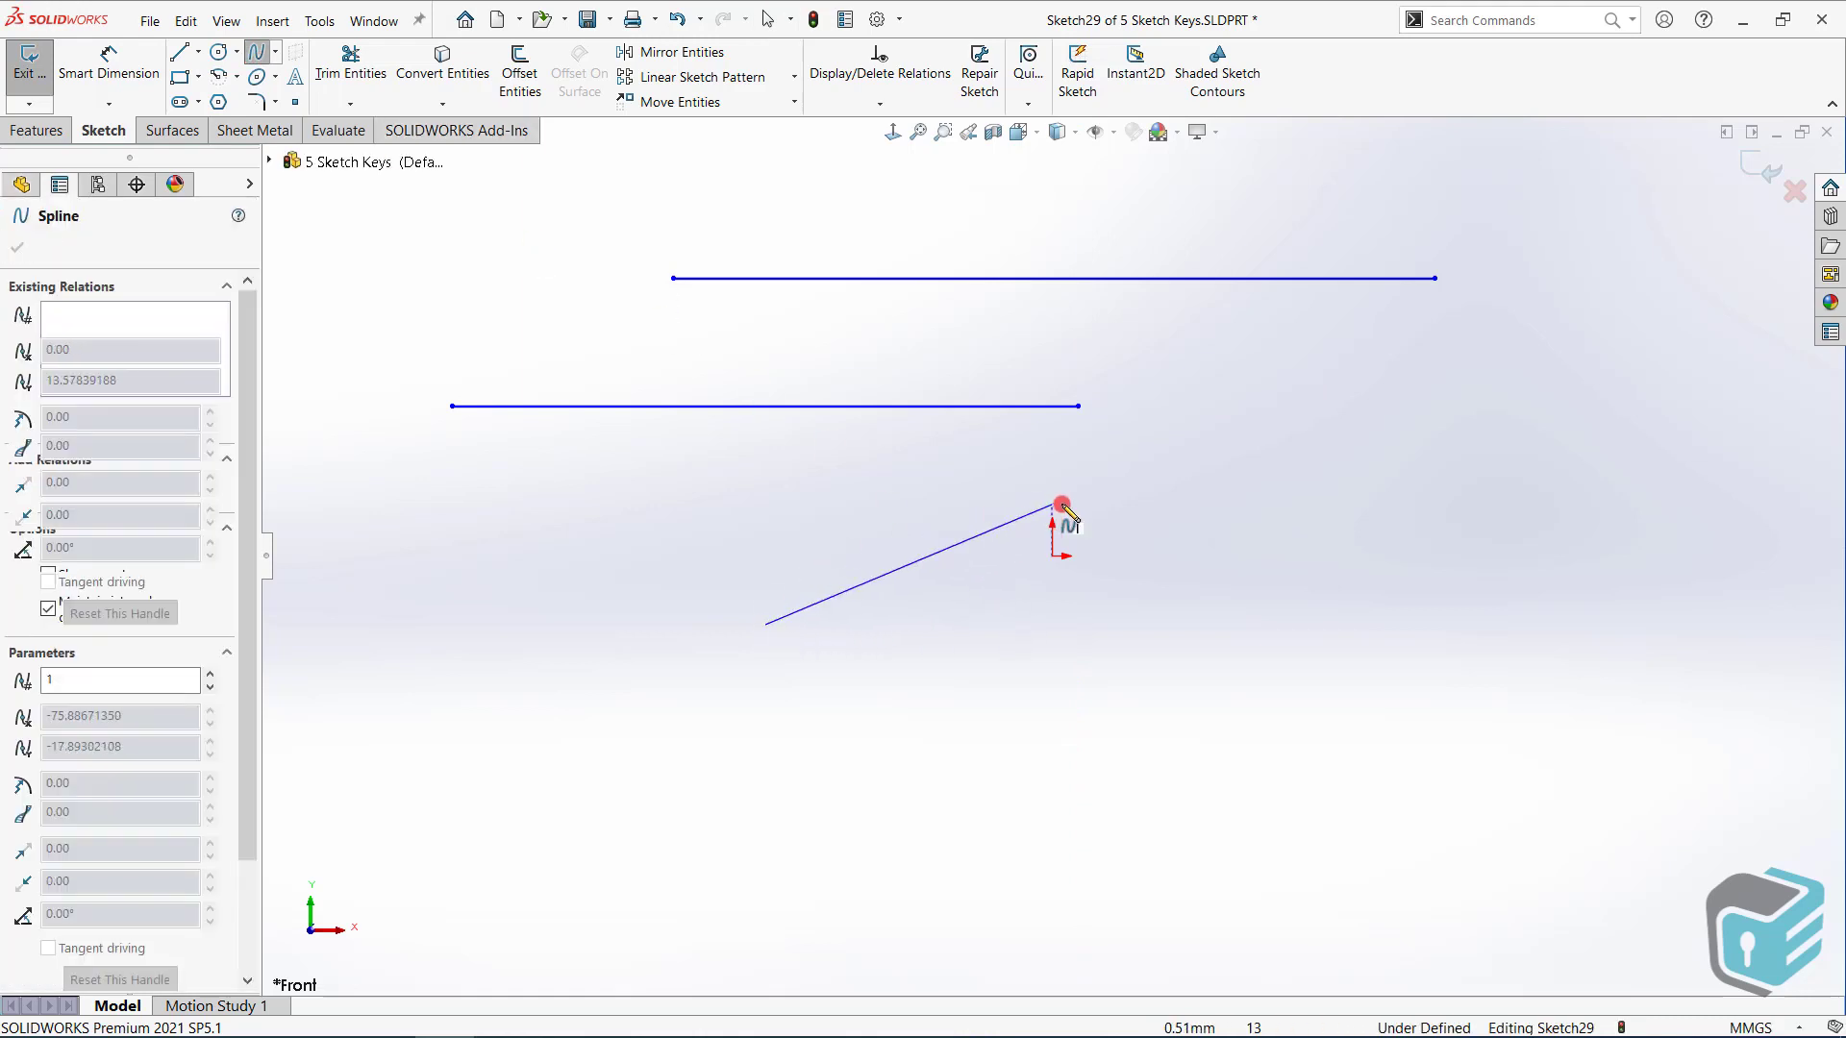
pyautogui.click(1130, 501)
pyautogui.click(1415, 622)
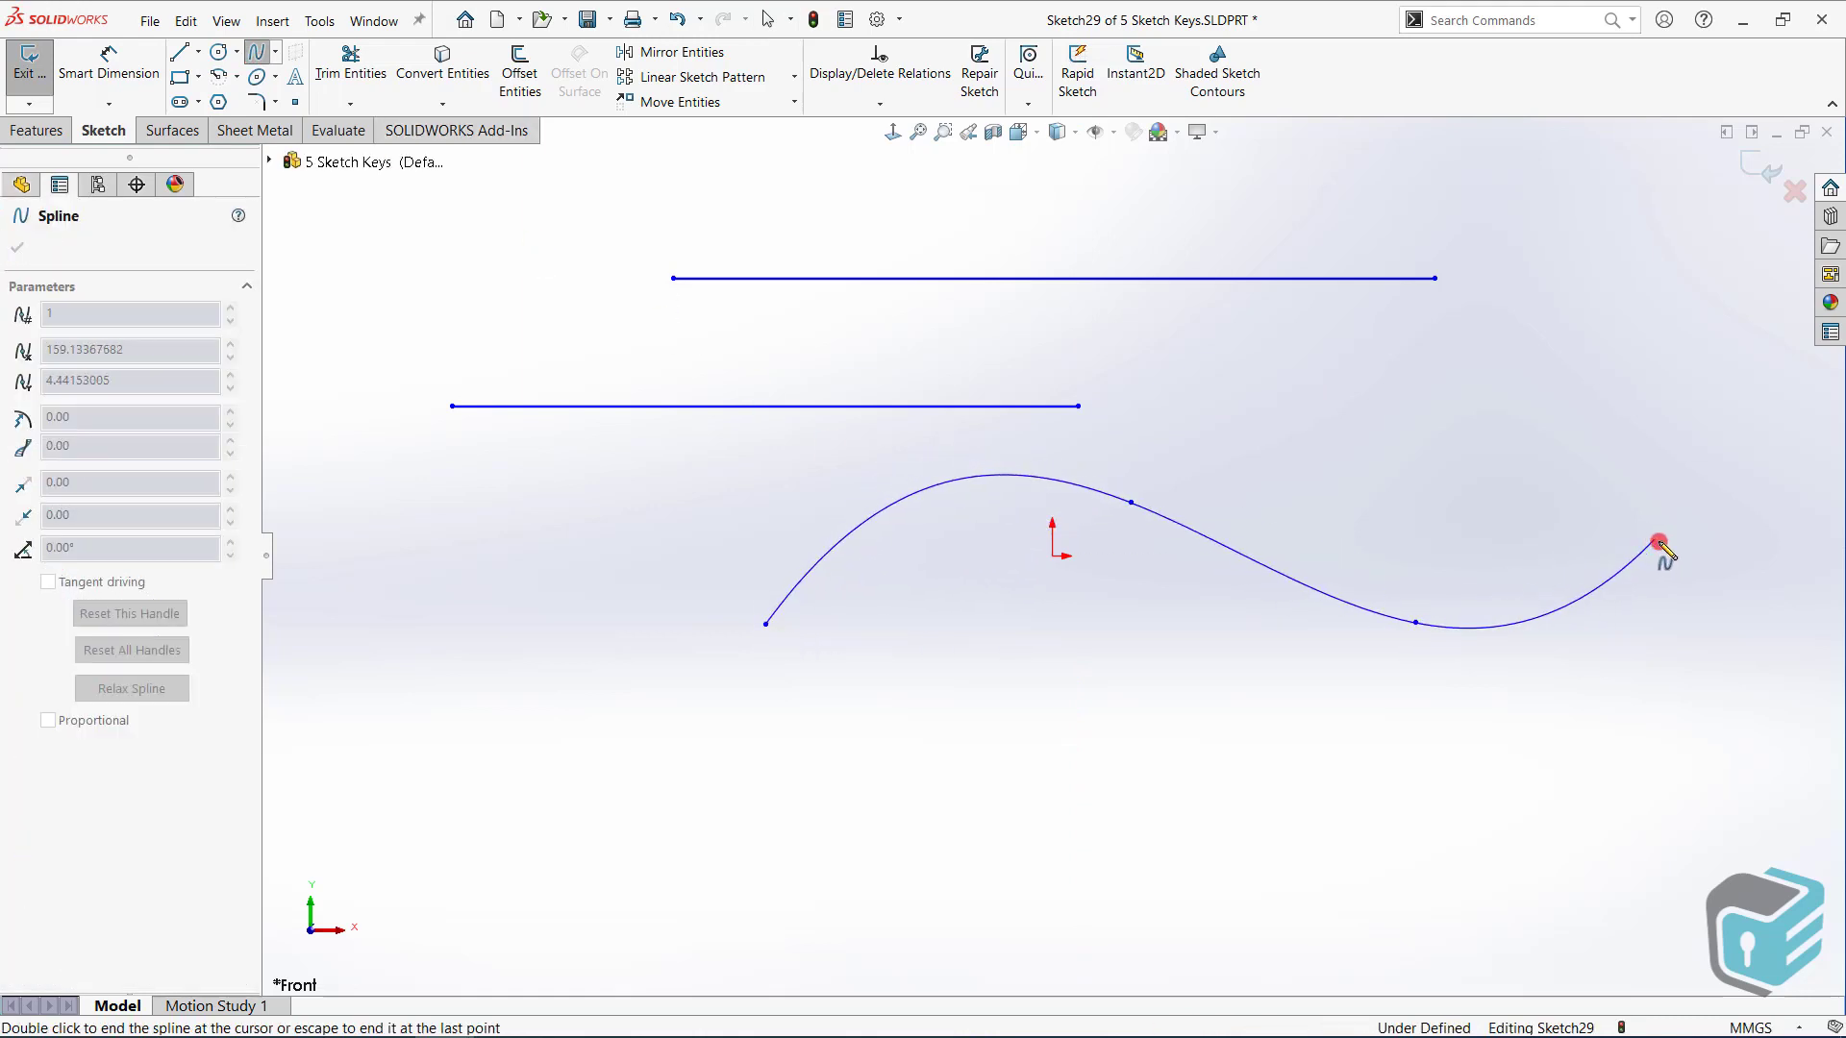
pyautogui.click(1654, 539)
pyautogui.rightClick(1682, 557)
pyautogui.click(1663, 572)
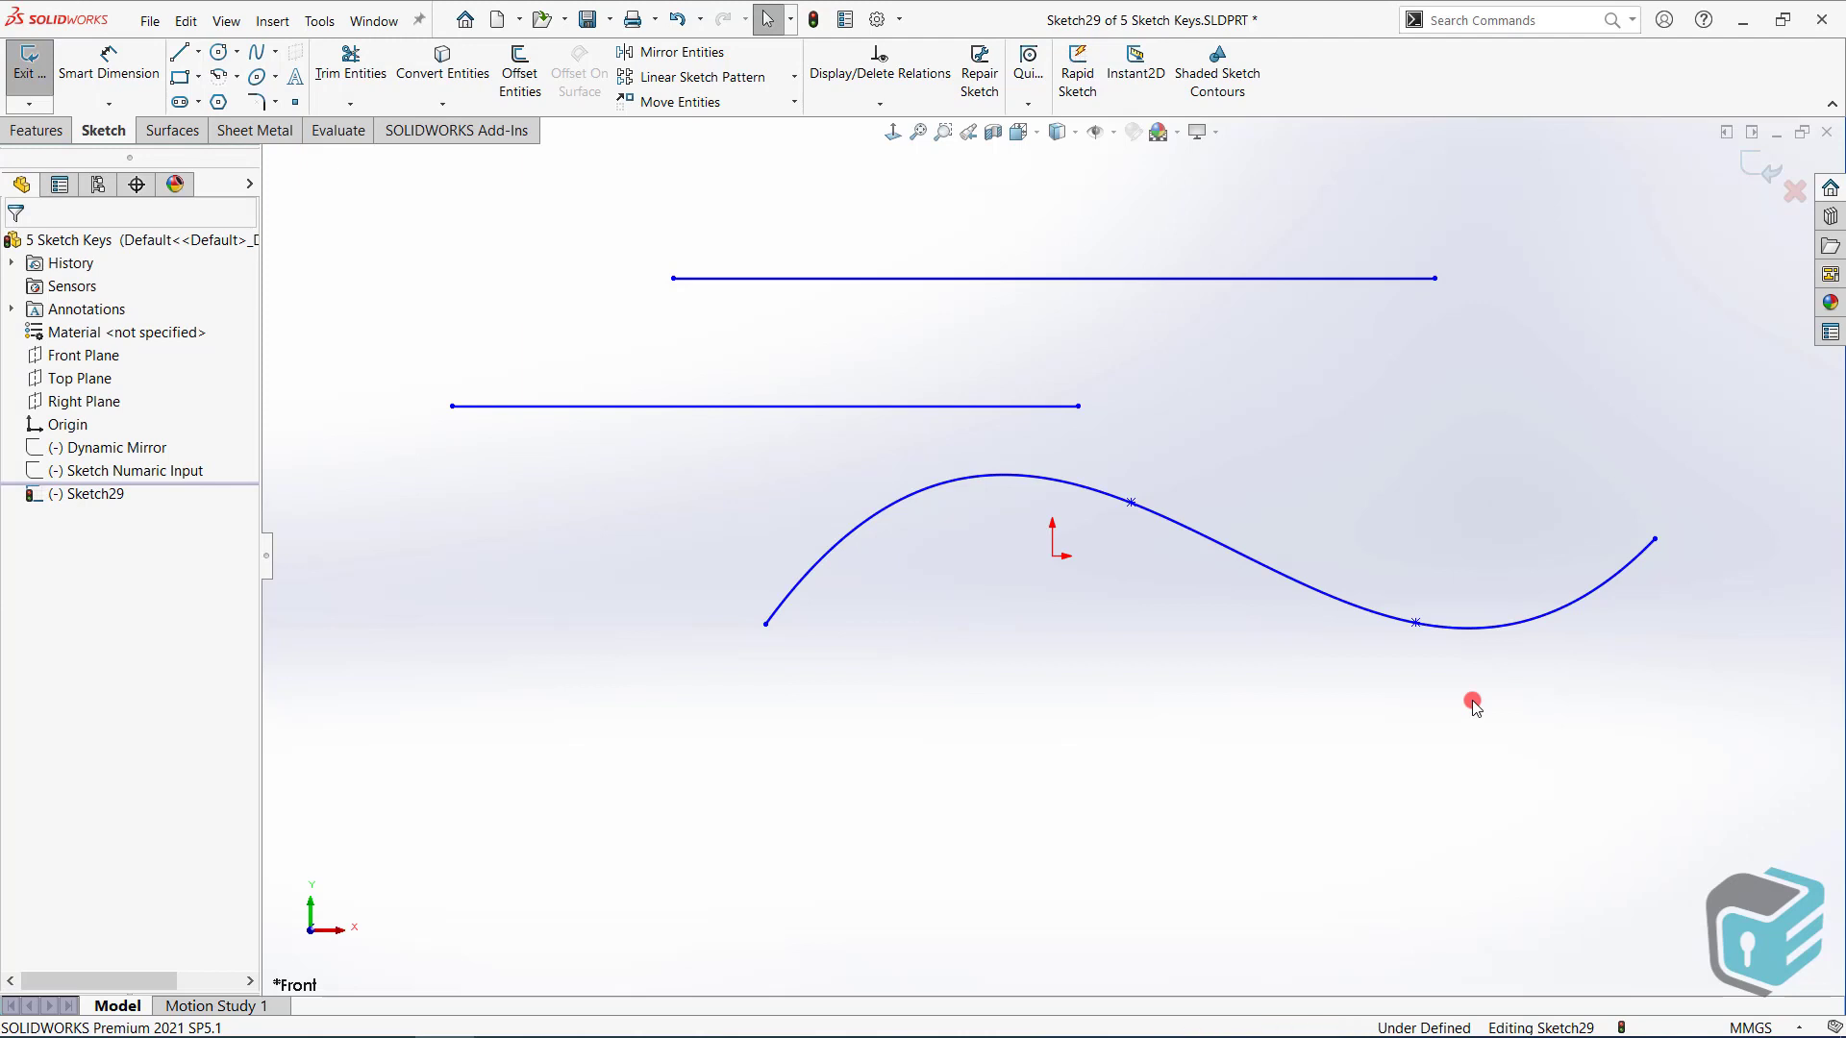
# Draw a circle with a radius of about 27 mm below the spline, slightly left of the origin, and end the command
pyautogui.click(220, 51)
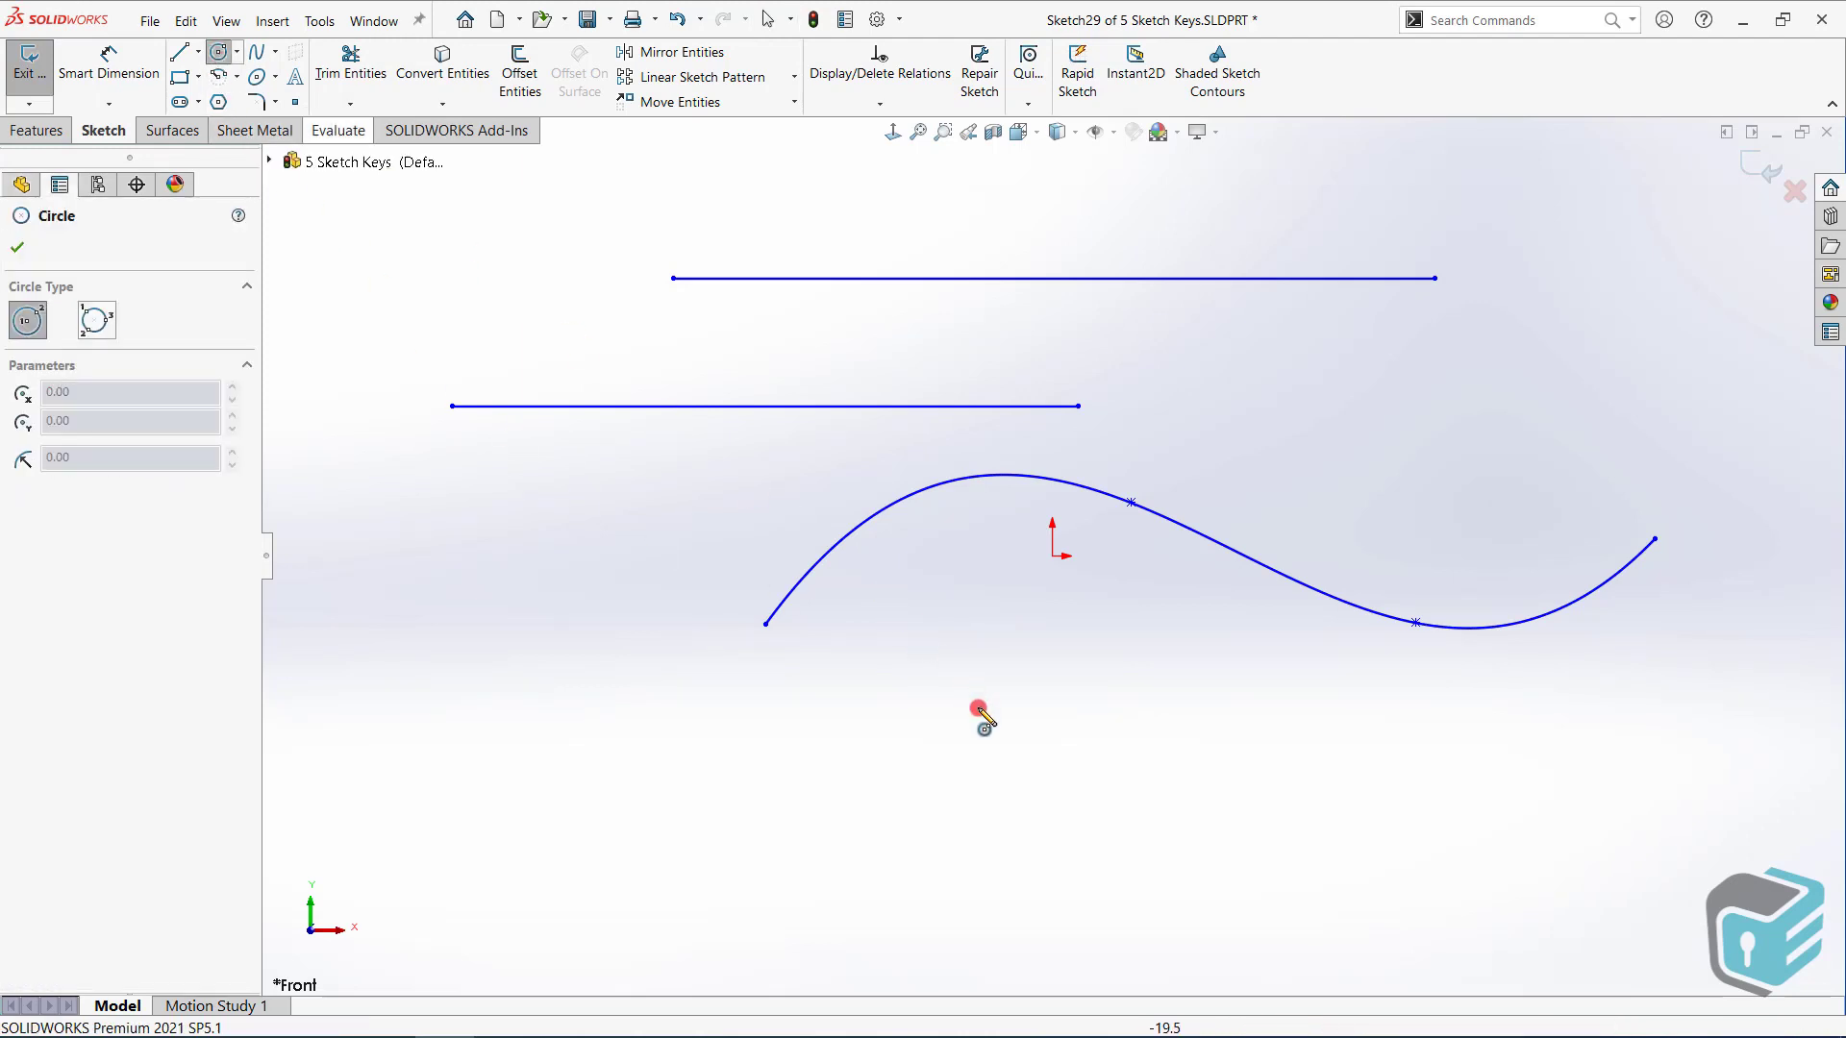
pyautogui.click(997, 740)
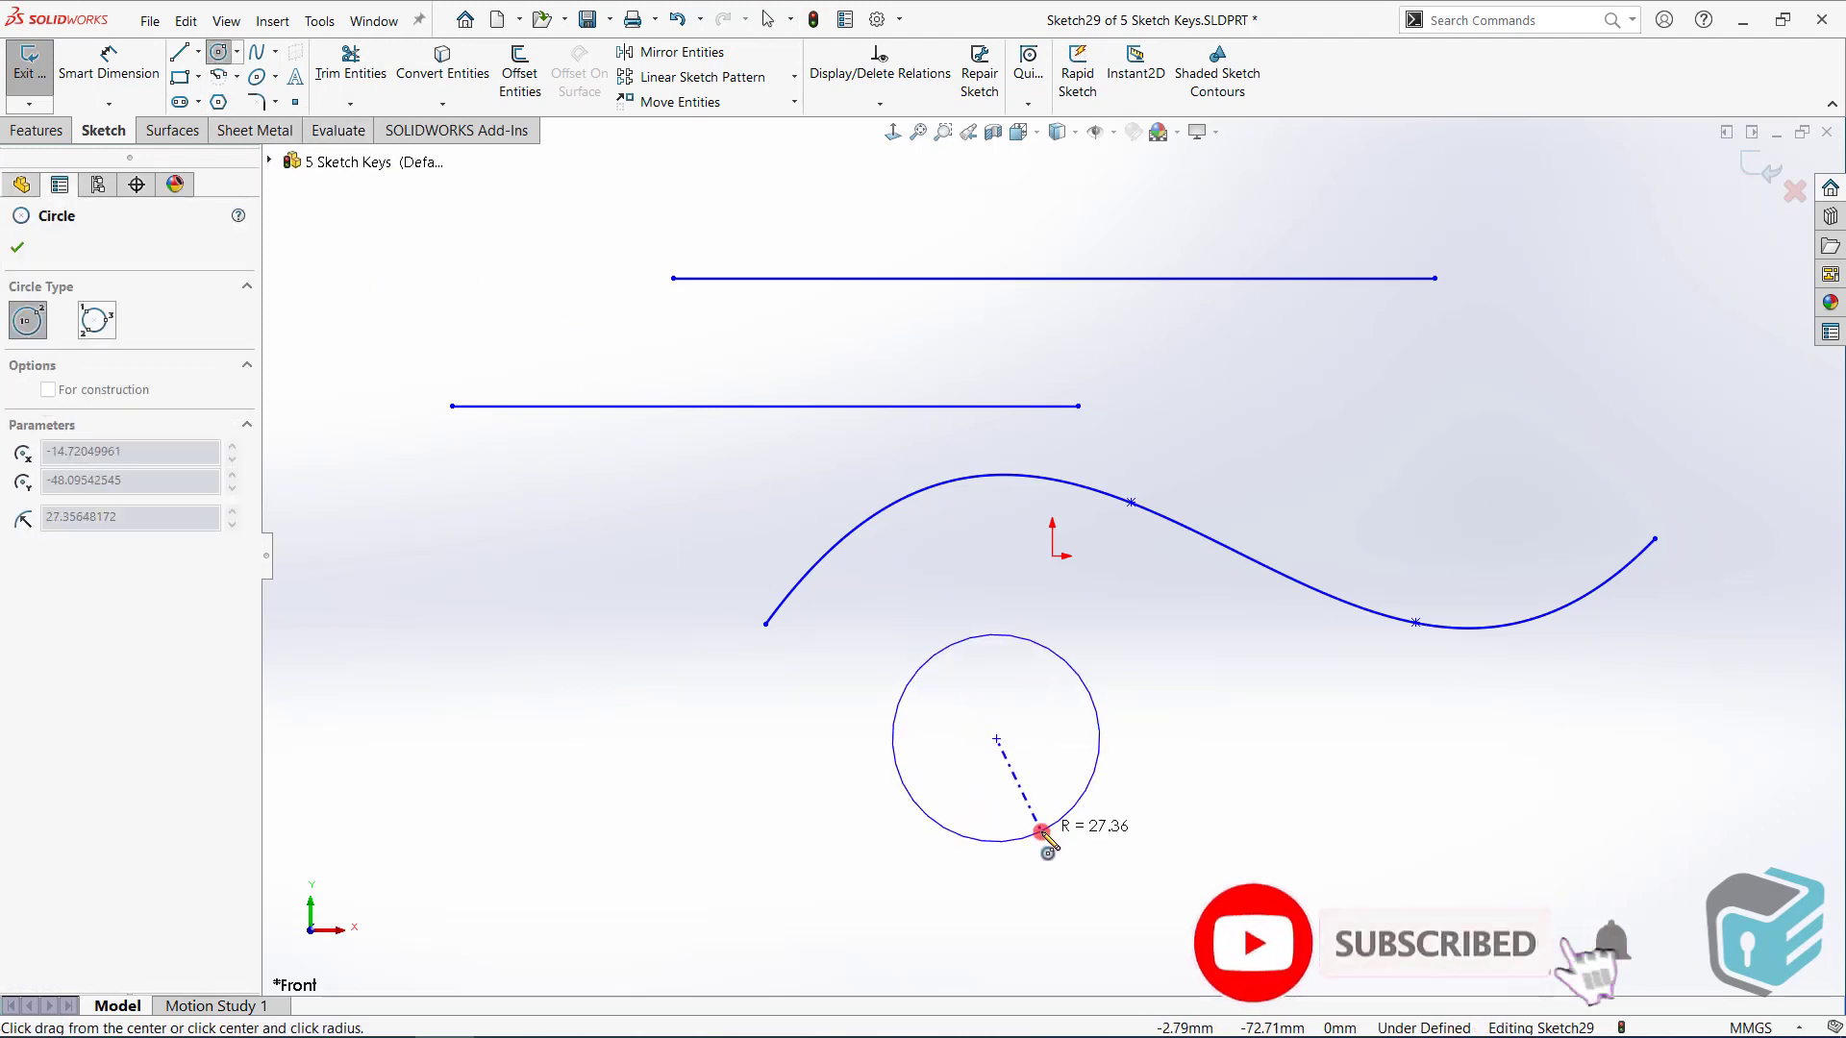
pyautogui.click(1041, 832)
pyautogui.rightClick(1283, 736)
pyautogui.click(1267, 748)
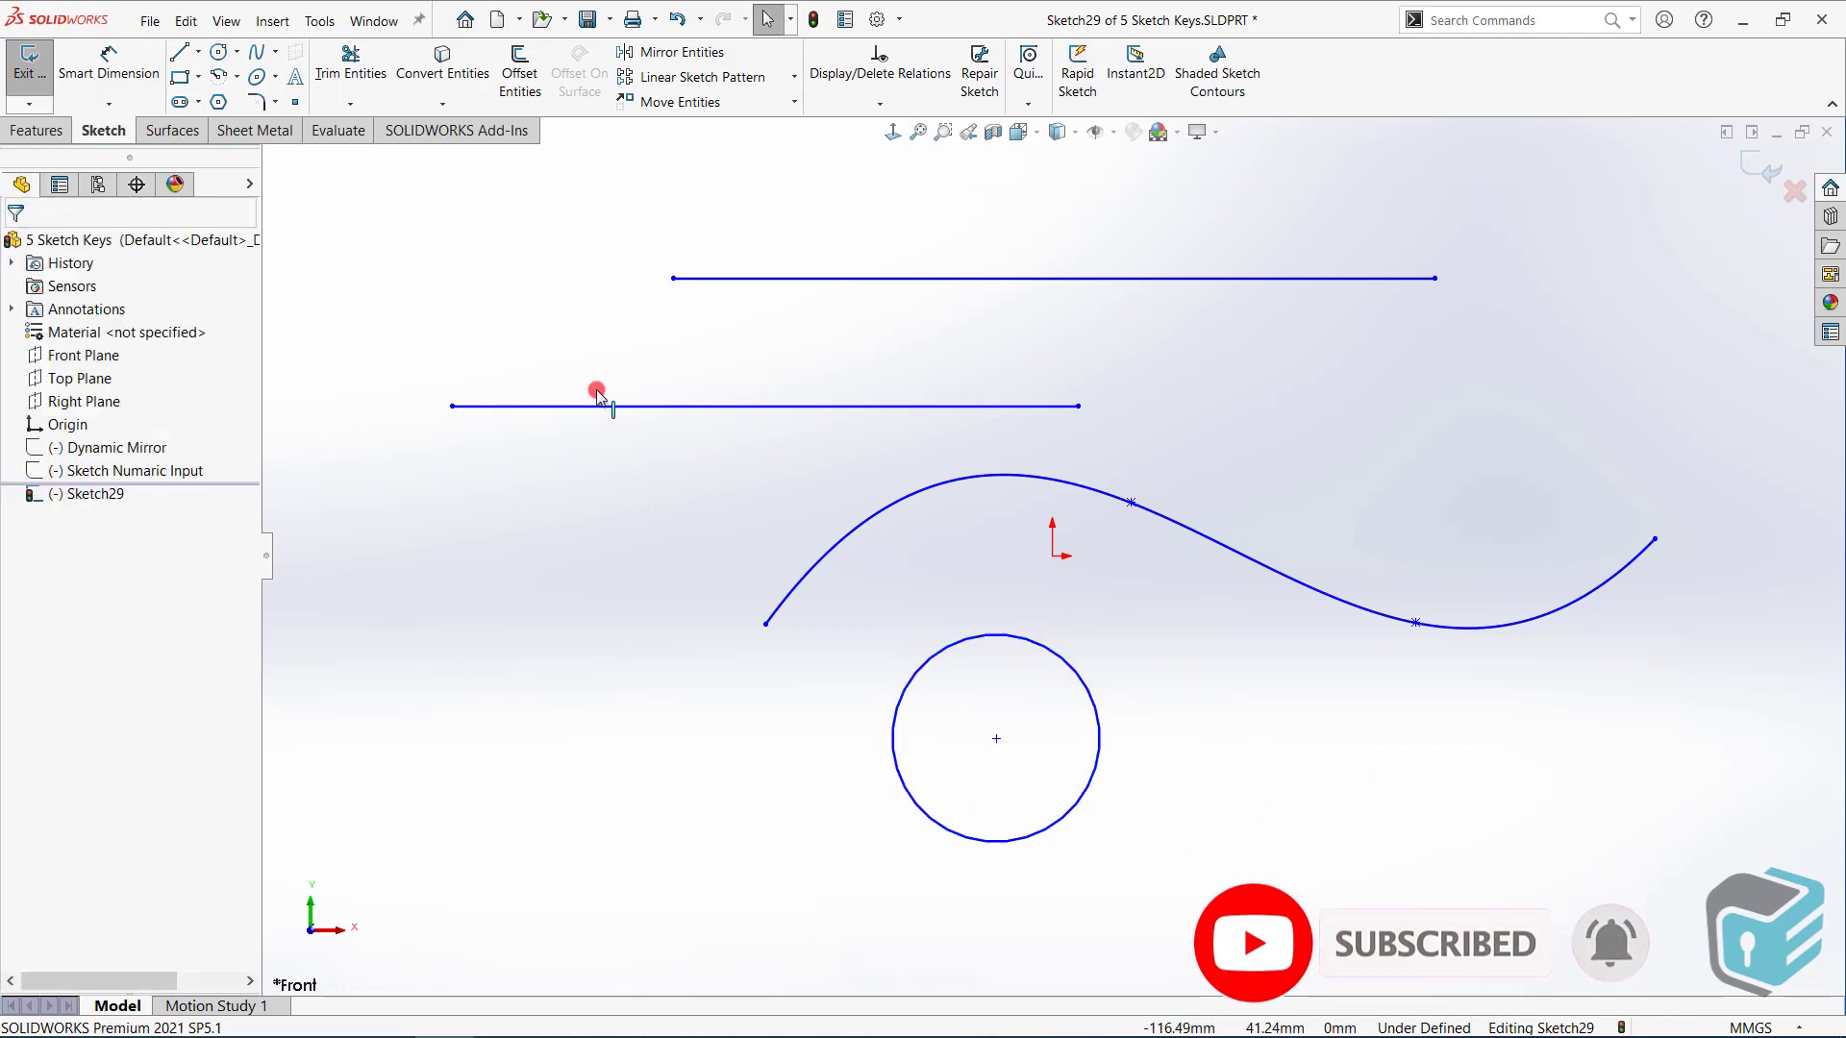
# Use Segment to place 8 equally spaced sketch points on the upper horizontal line
pyautogui.click(332, 27)
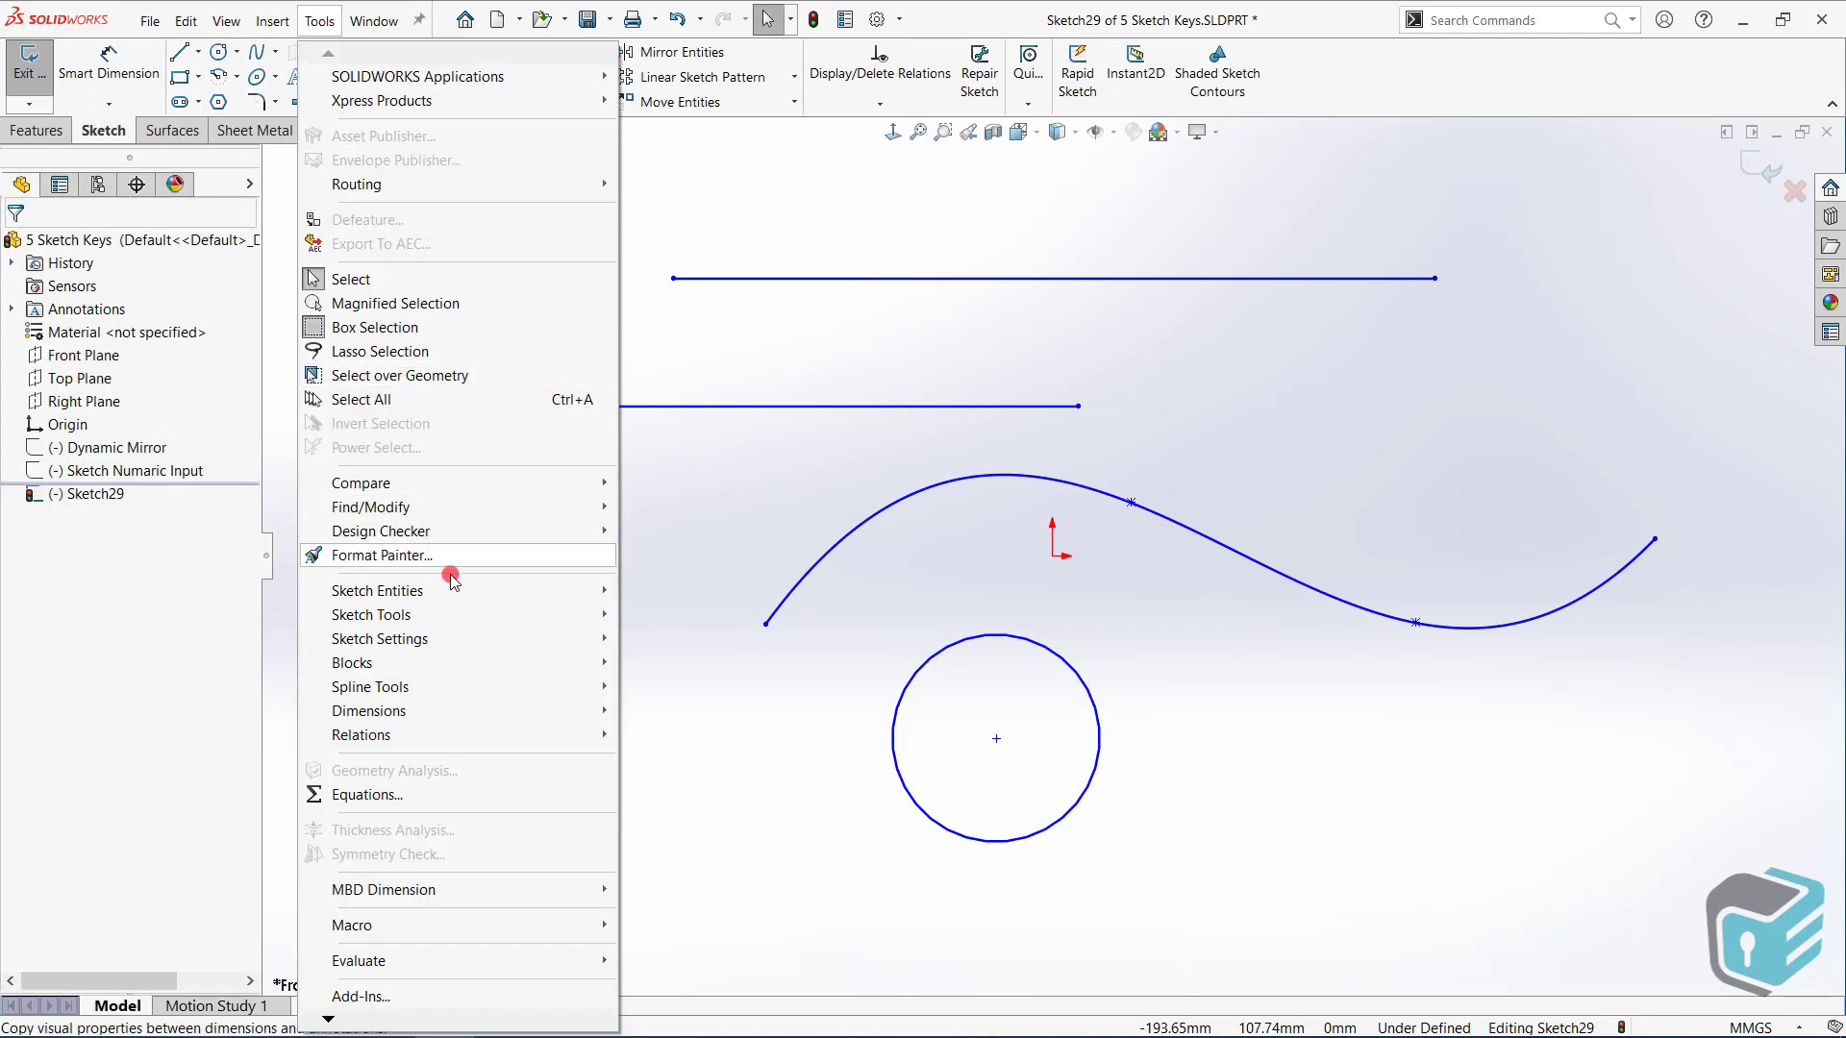
pyautogui.moveTo(453, 614)
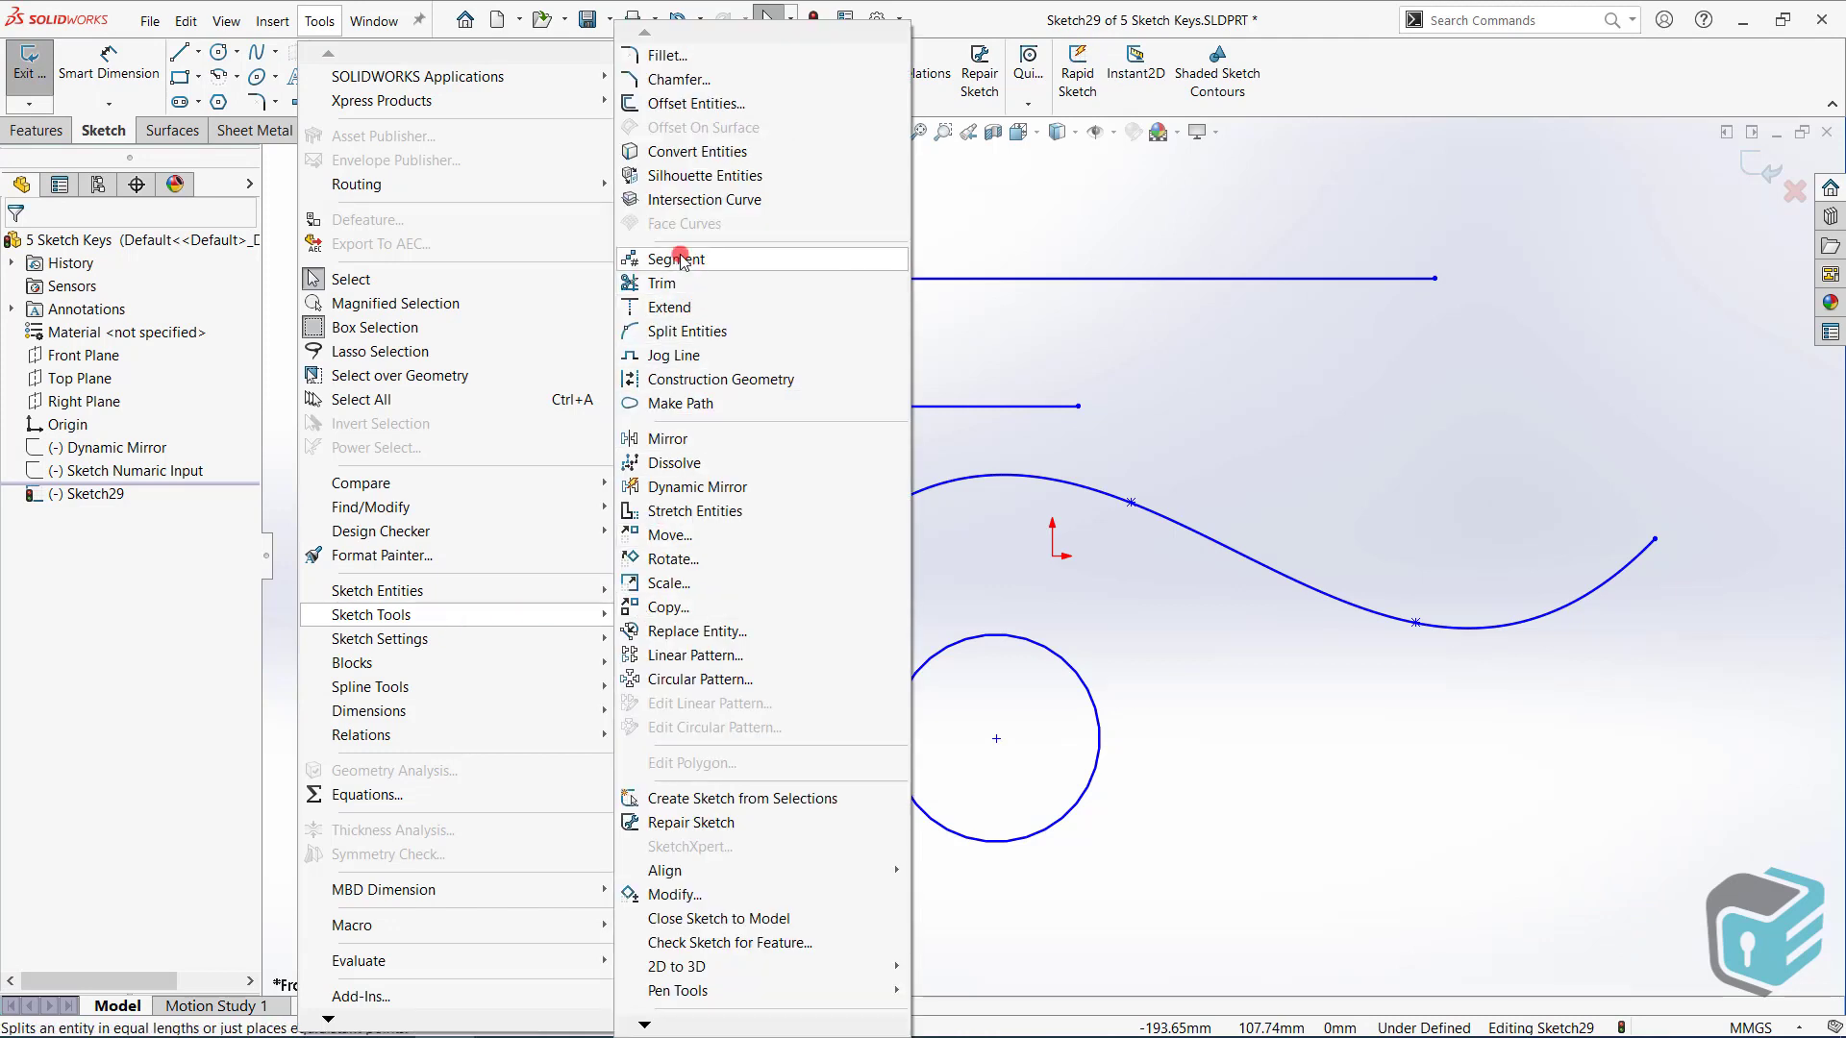
pyautogui.click(721, 261)
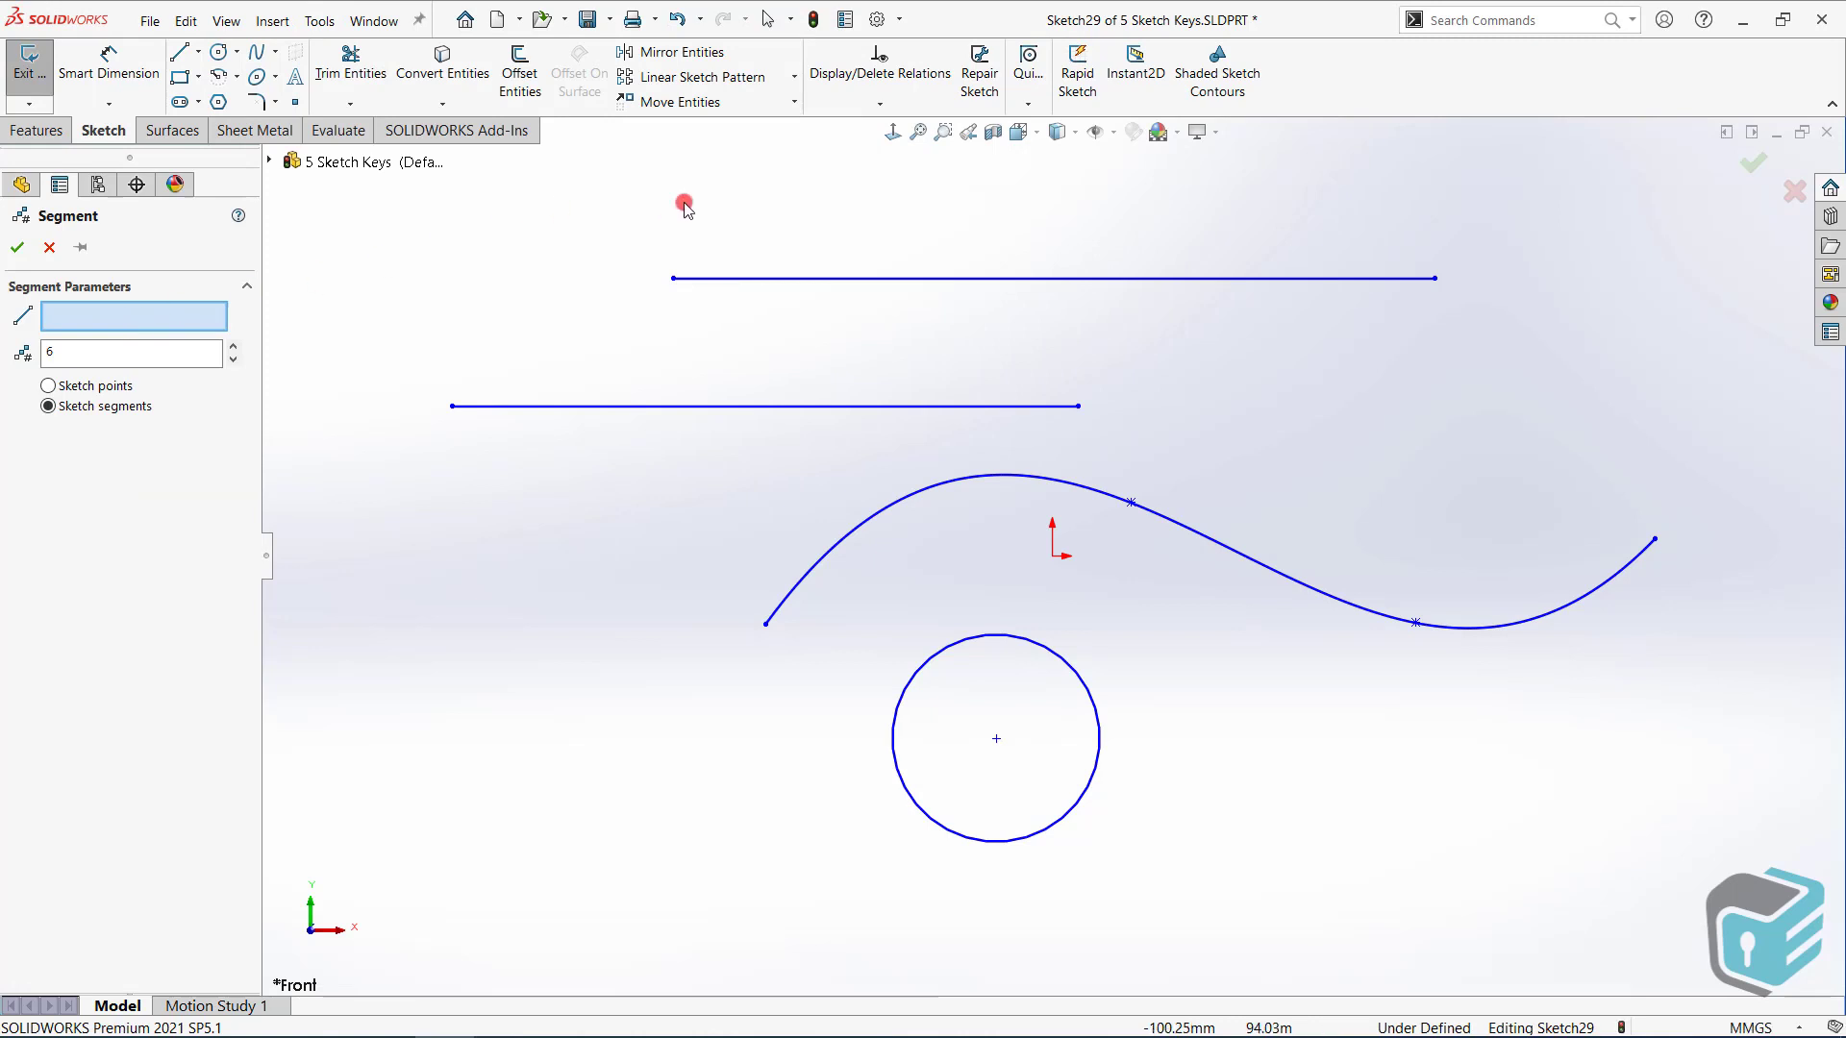
pyautogui.click(733, 279)
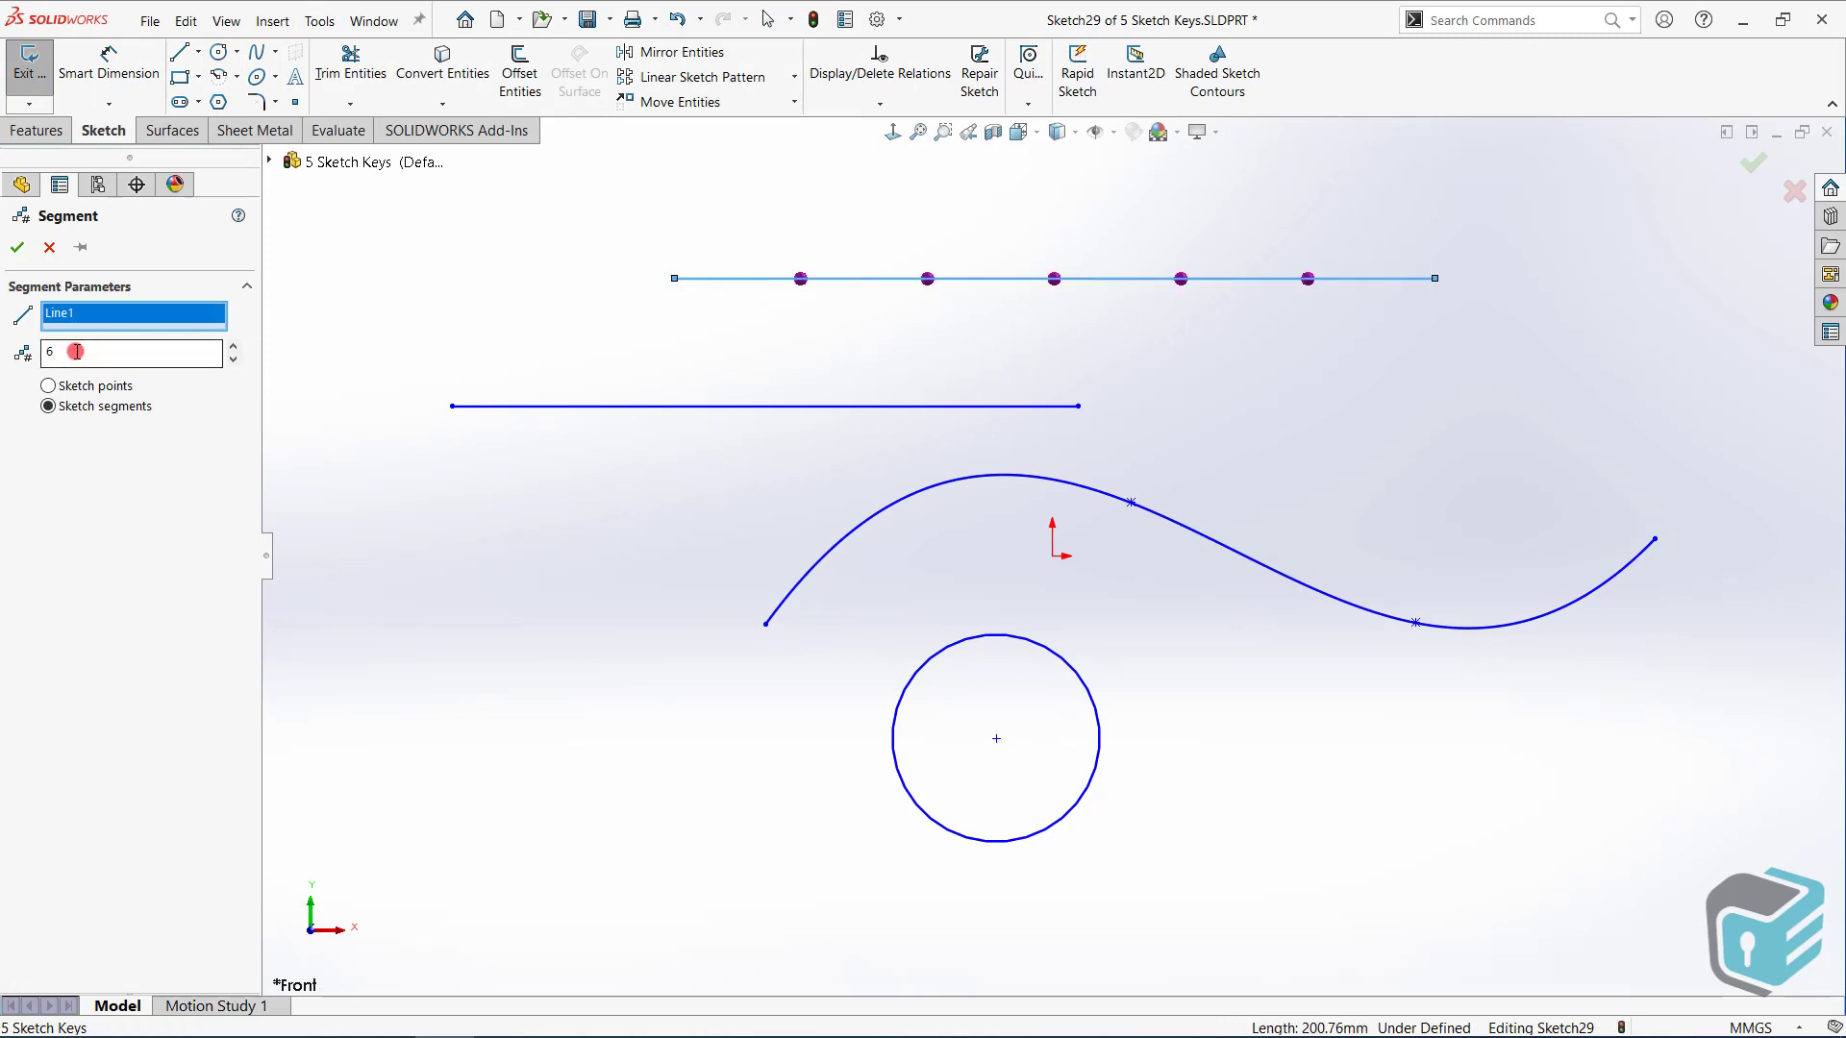
pyautogui.click(233, 347)
pyautogui.click(232, 347)
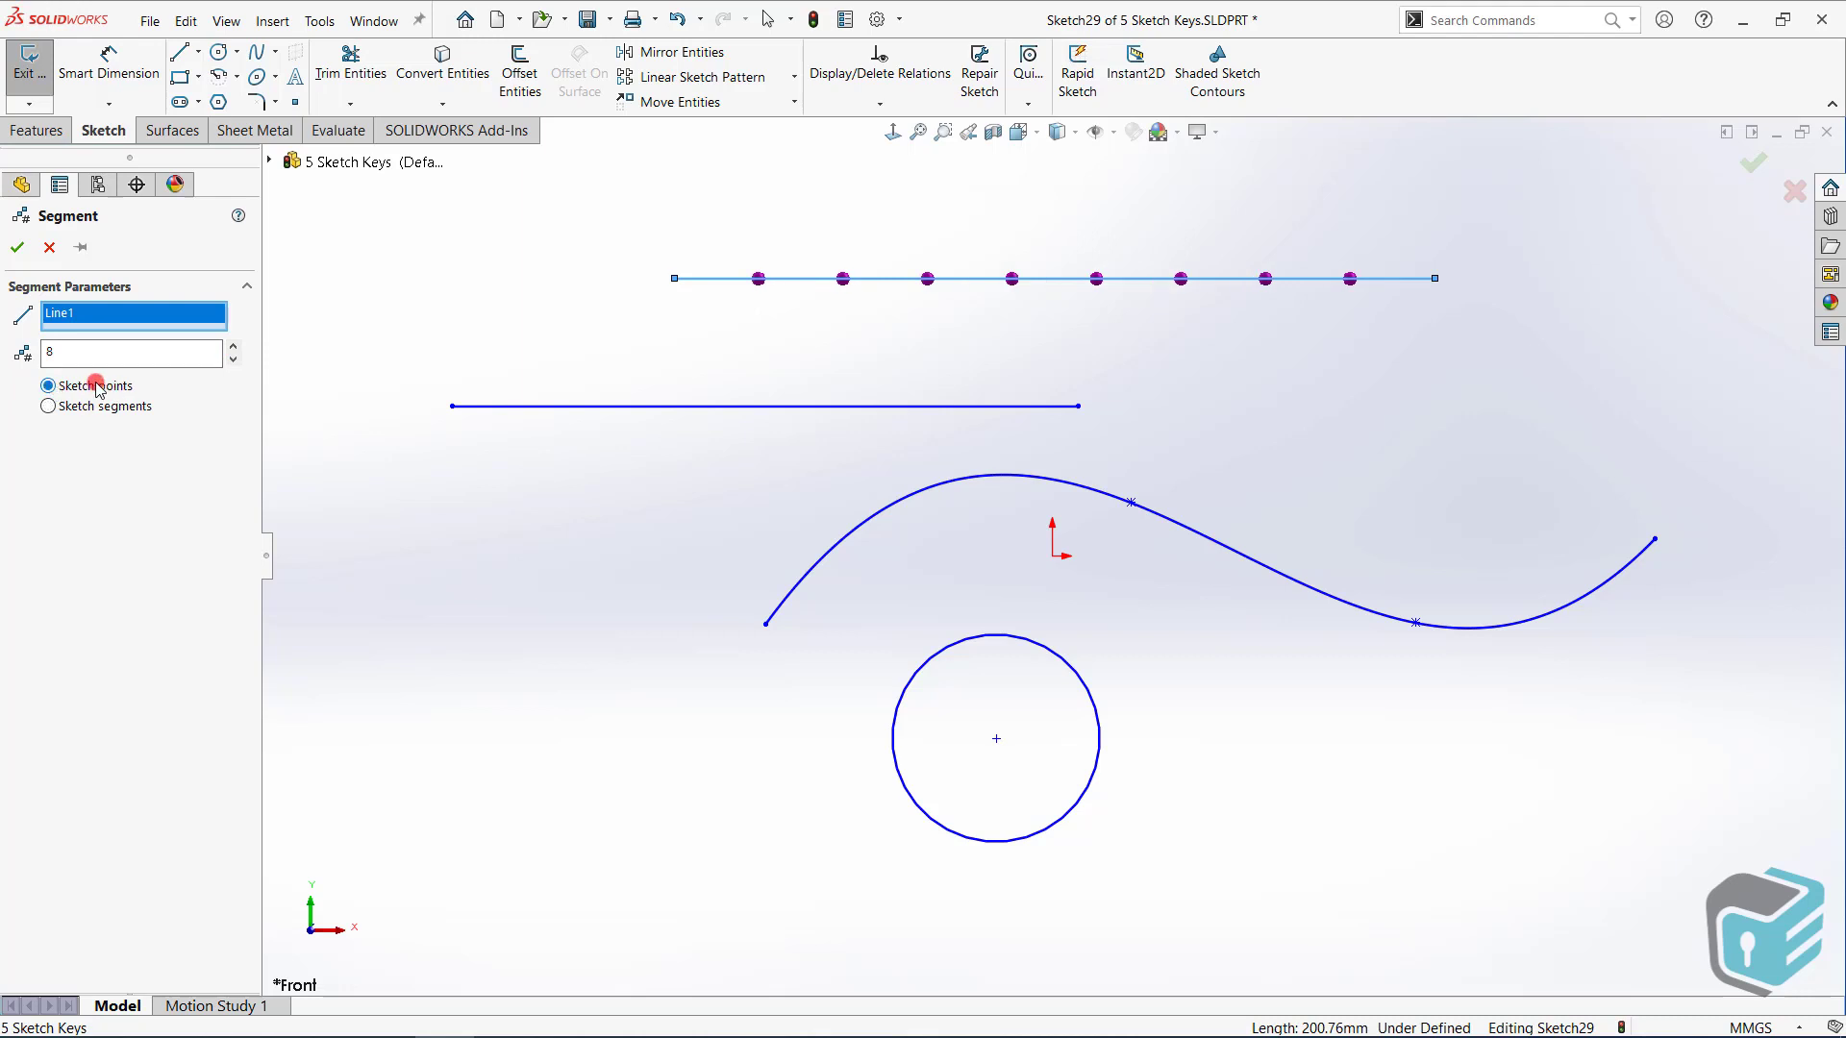
pyautogui.click(17, 248)
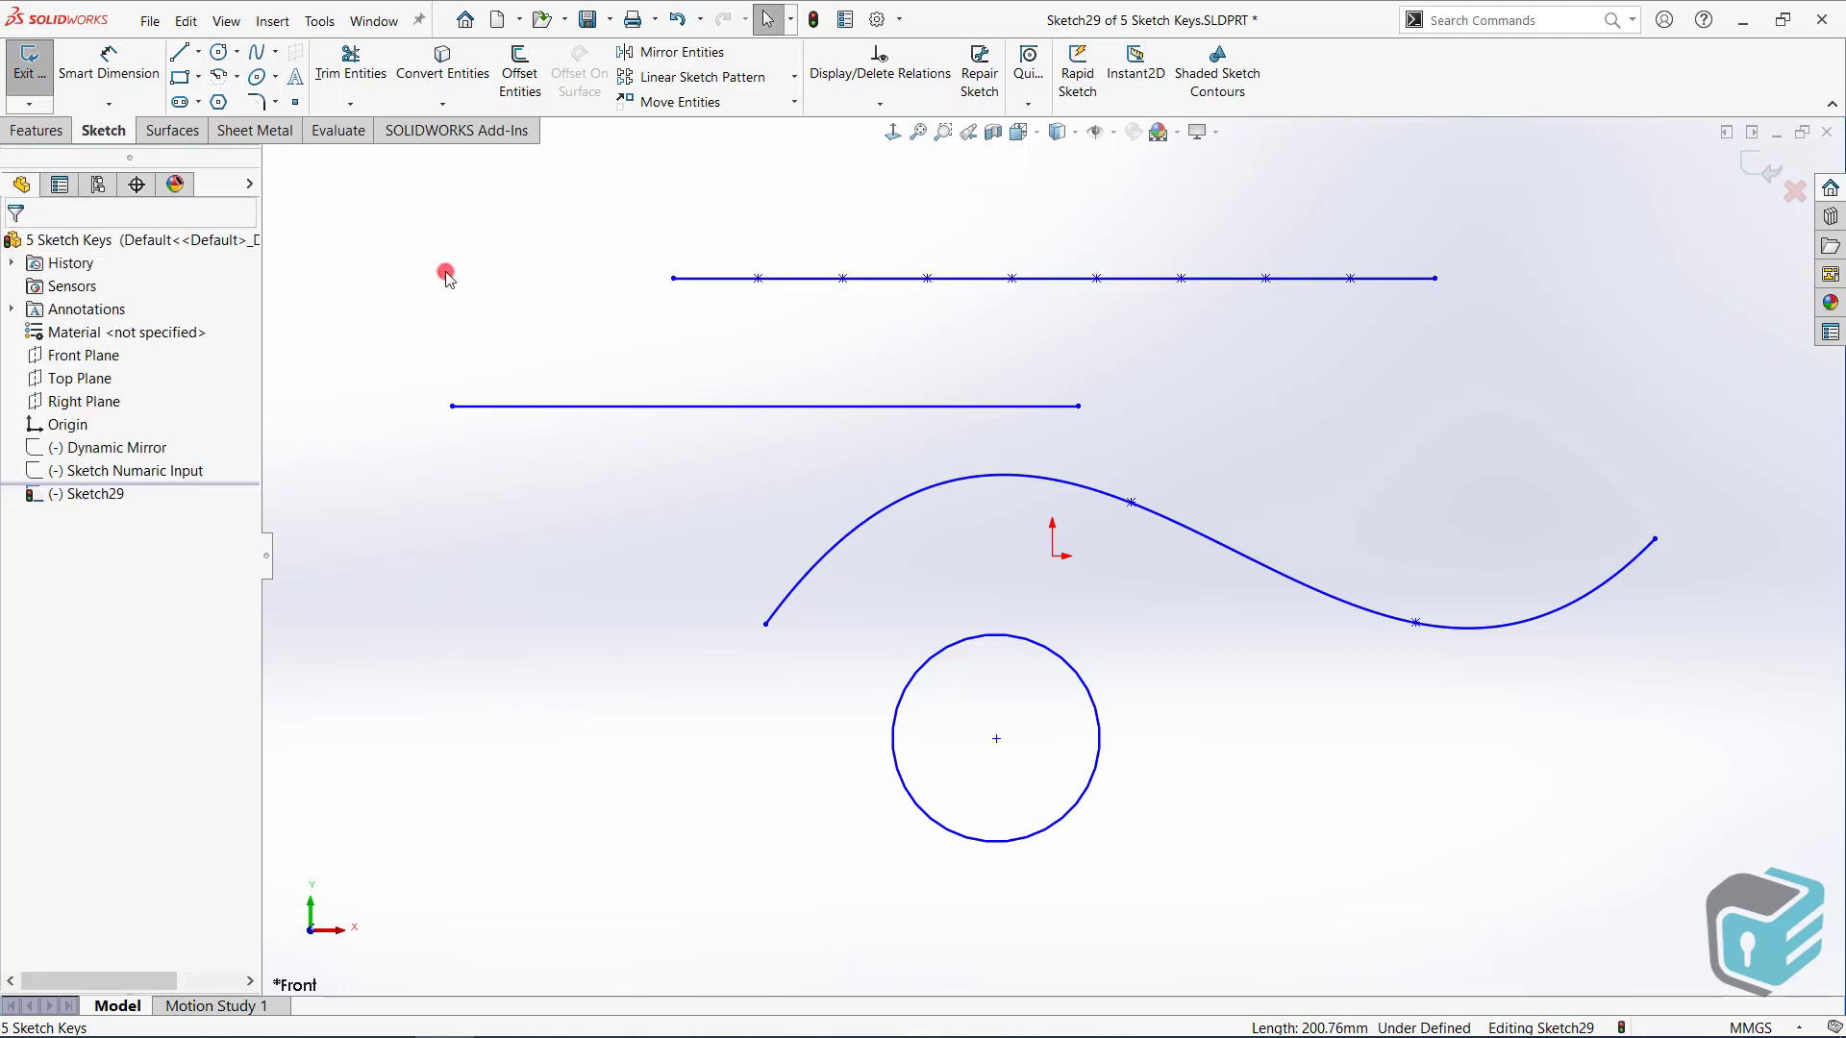
# Move the upper line to the left, beyond the start of the lower line, and fix its left endpoint
pyautogui.click(672, 279)
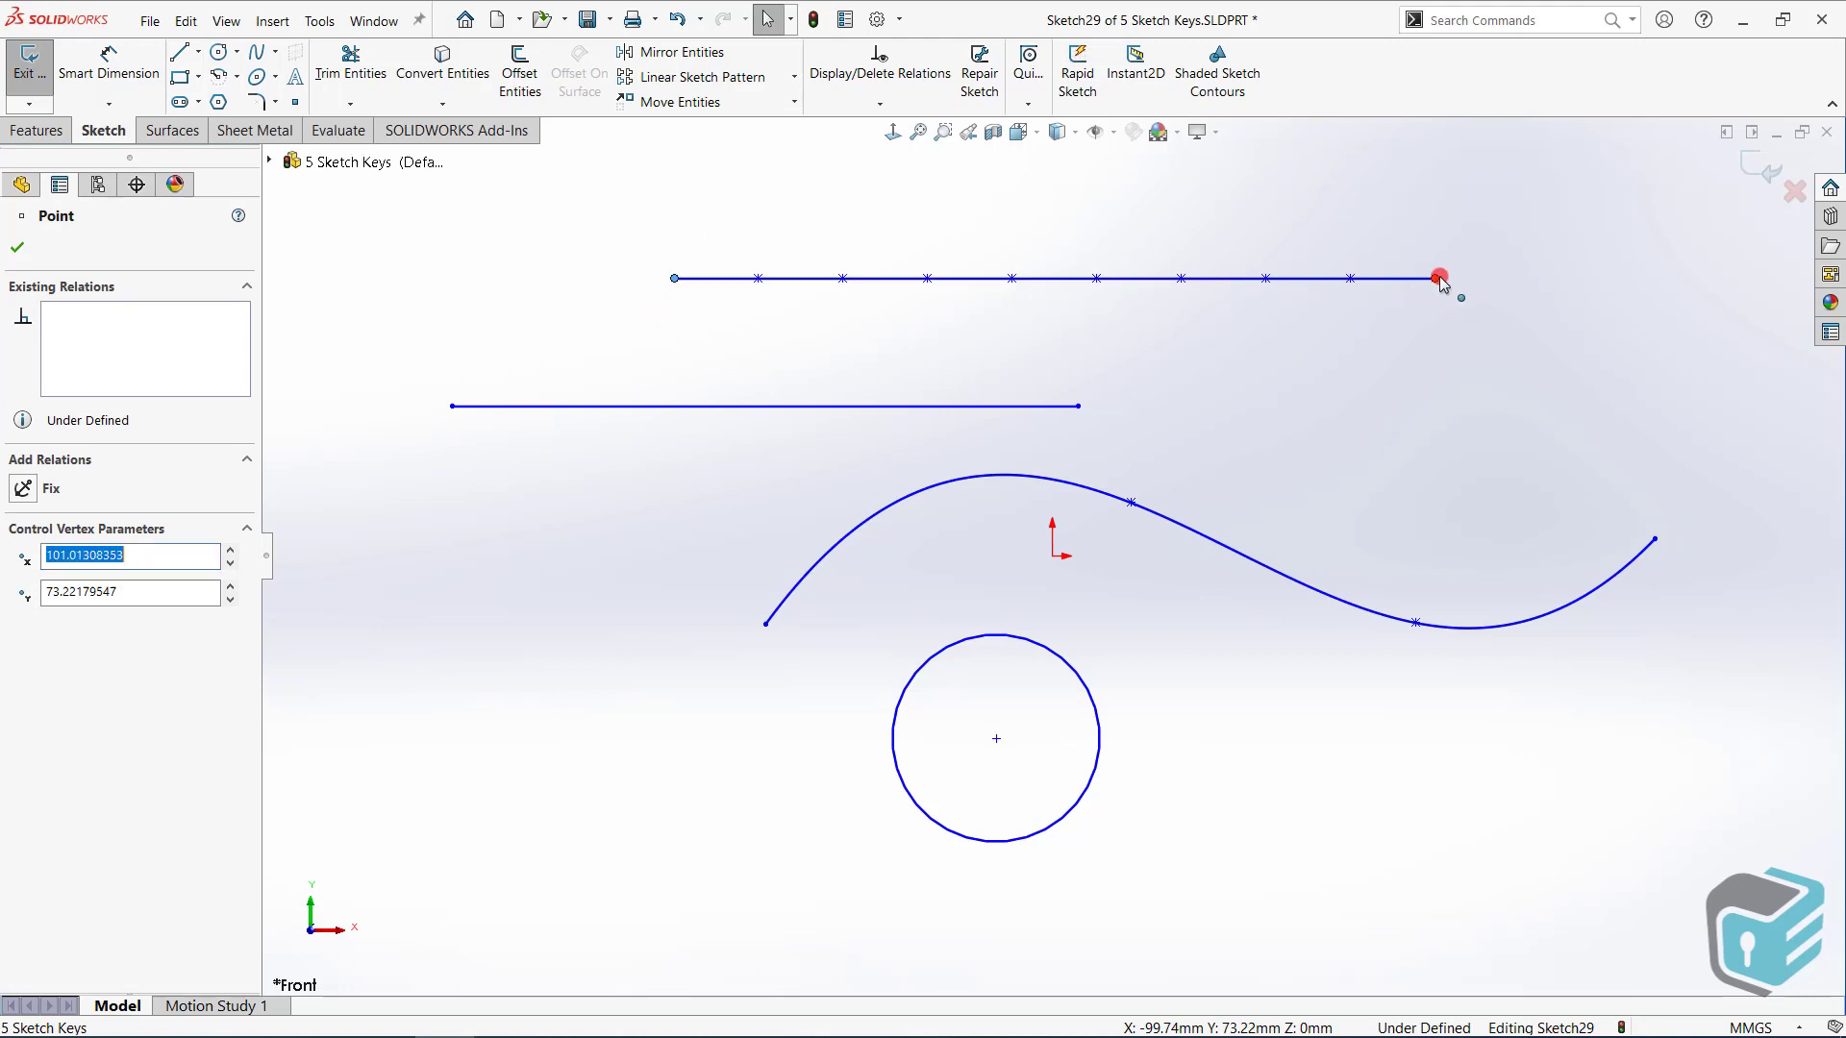
pyautogui.moveTo(1440, 279); pyautogui.dragTo(1147, 267)
pyautogui.click(385, 262)
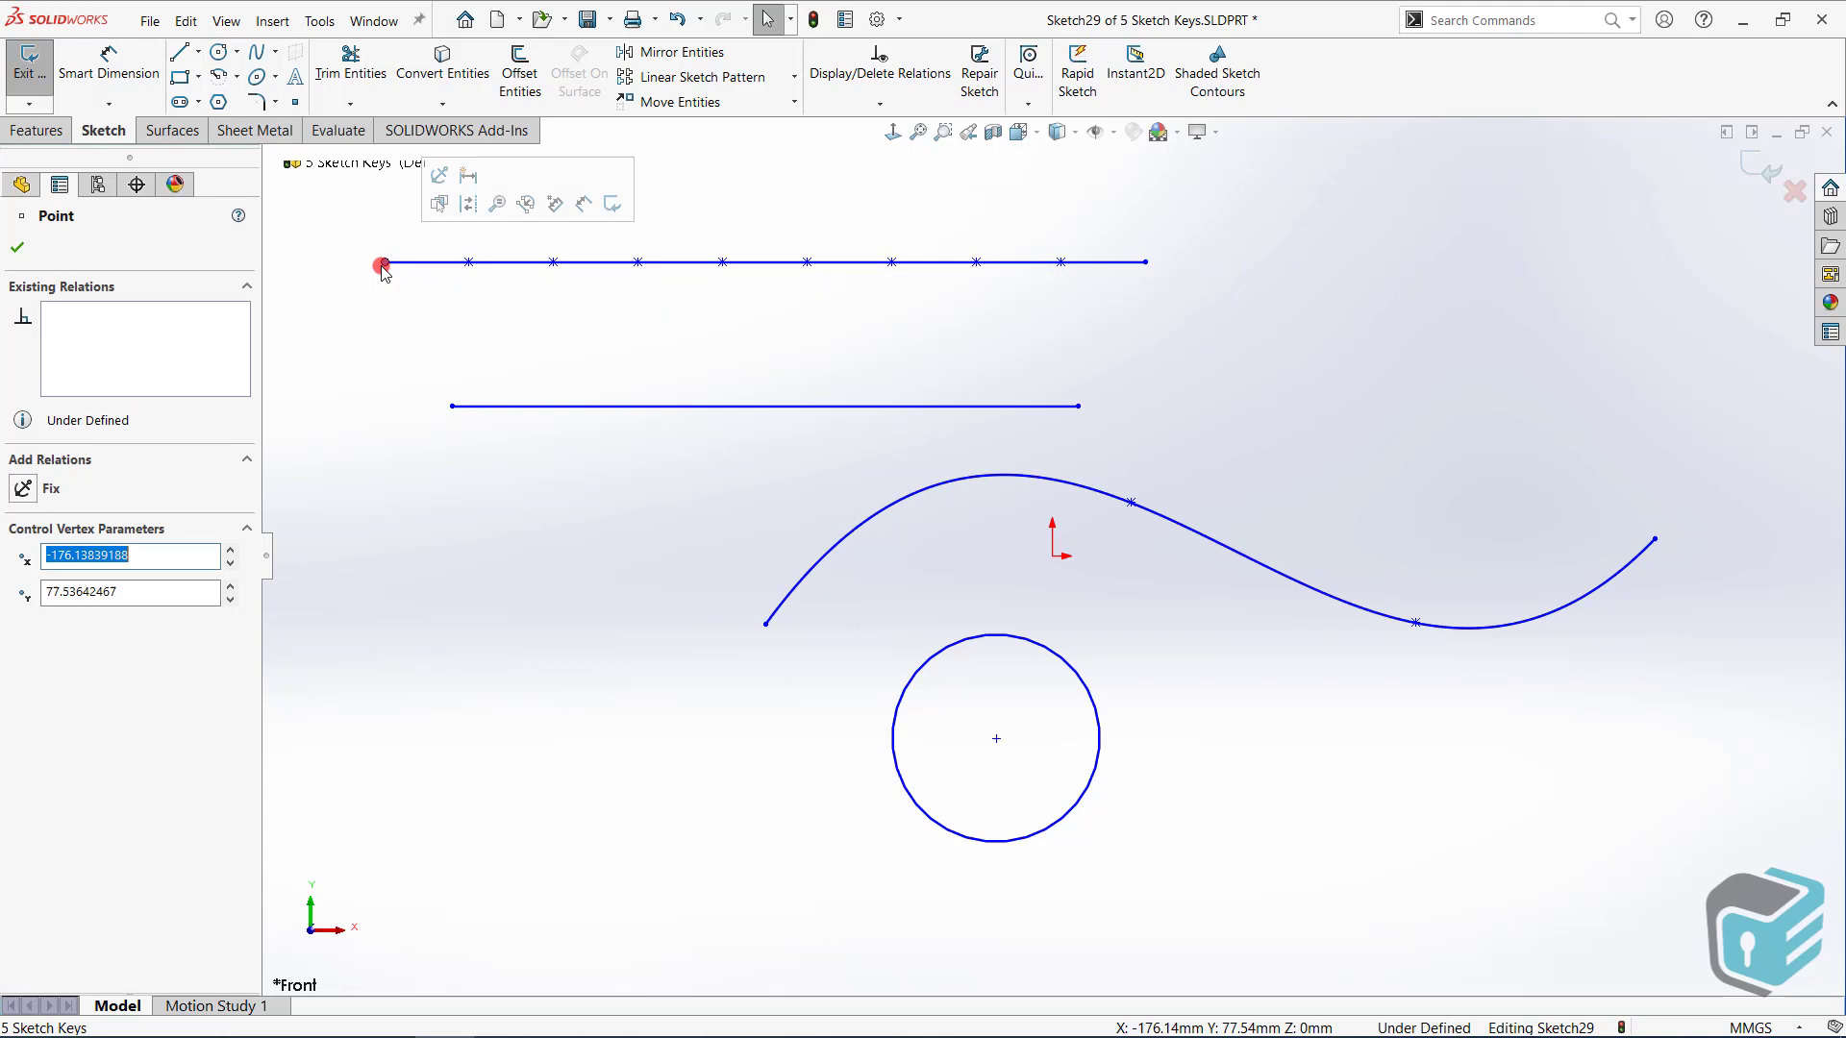
pyautogui.click(439, 175)
pyautogui.click(771, 202)
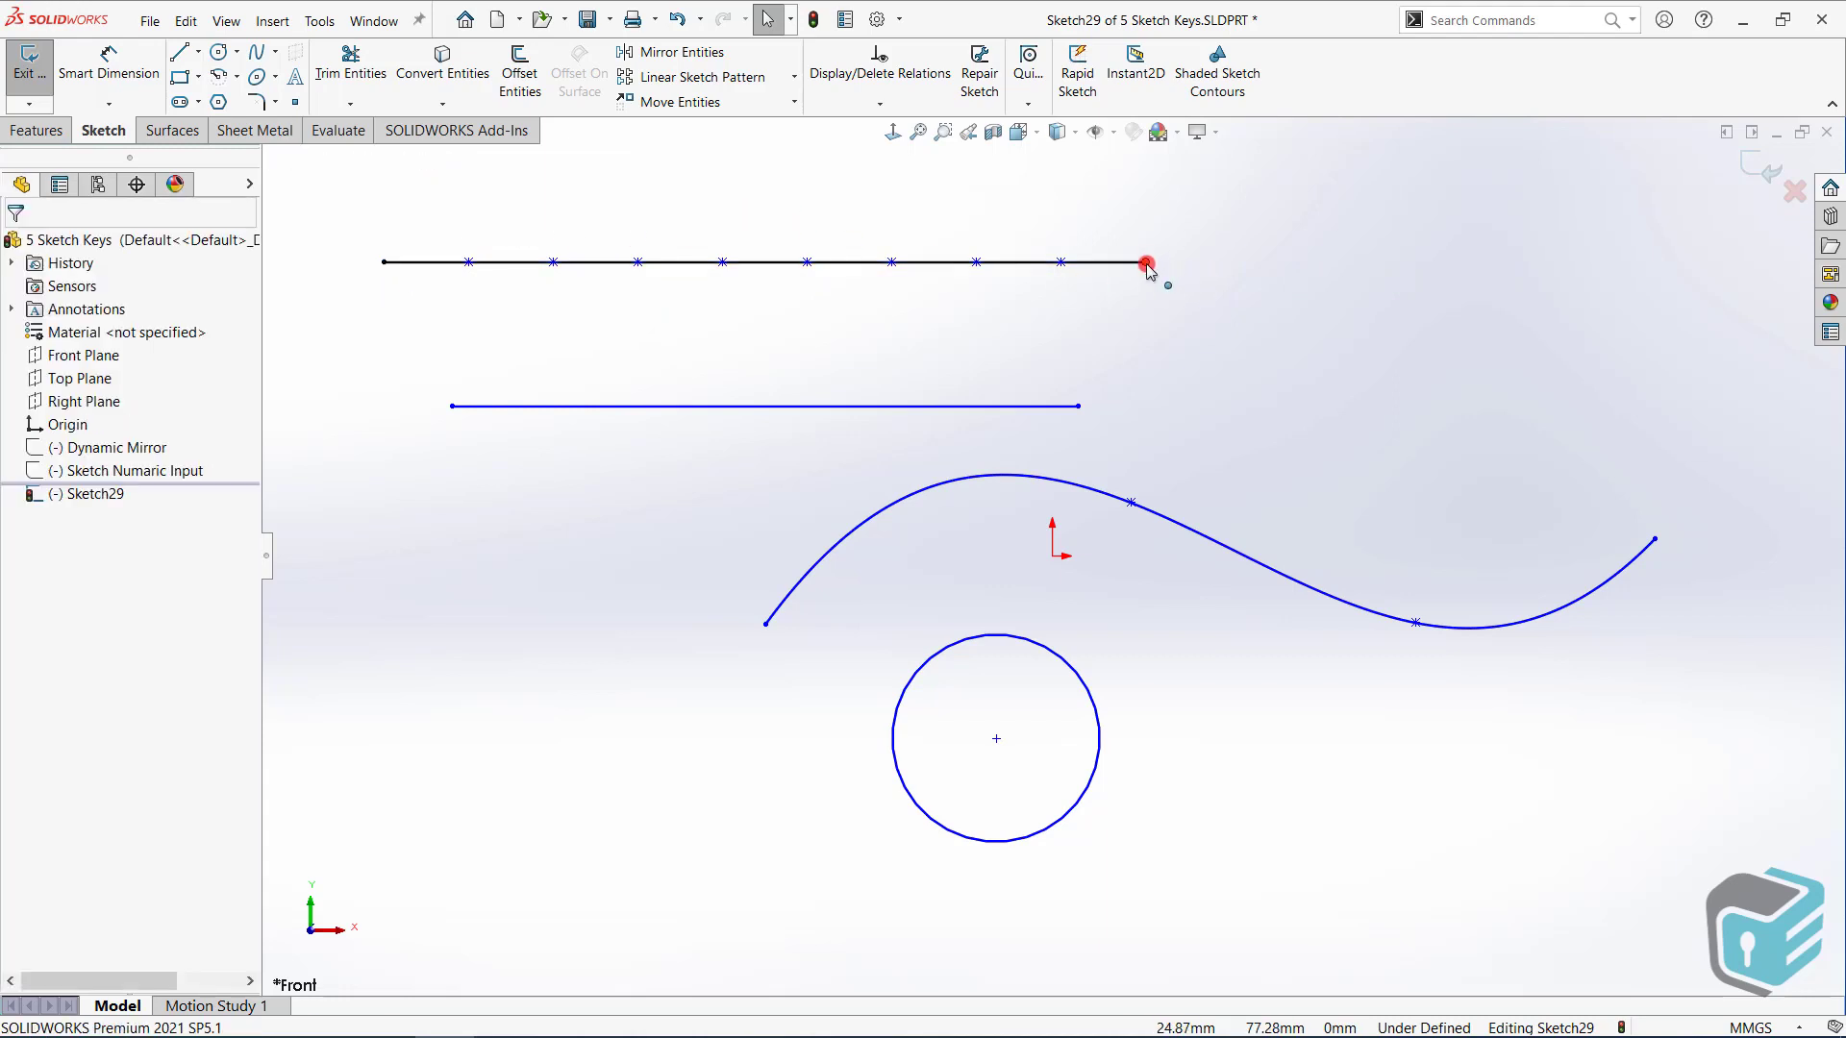
# Stretch the upper line to the right by its free endpoint and inspect the relation on its last segment point
pyautogui.moveTo(1147, 267); pyautogui.dragTo(1538, 265)
pyautogui.click(1410, 262)
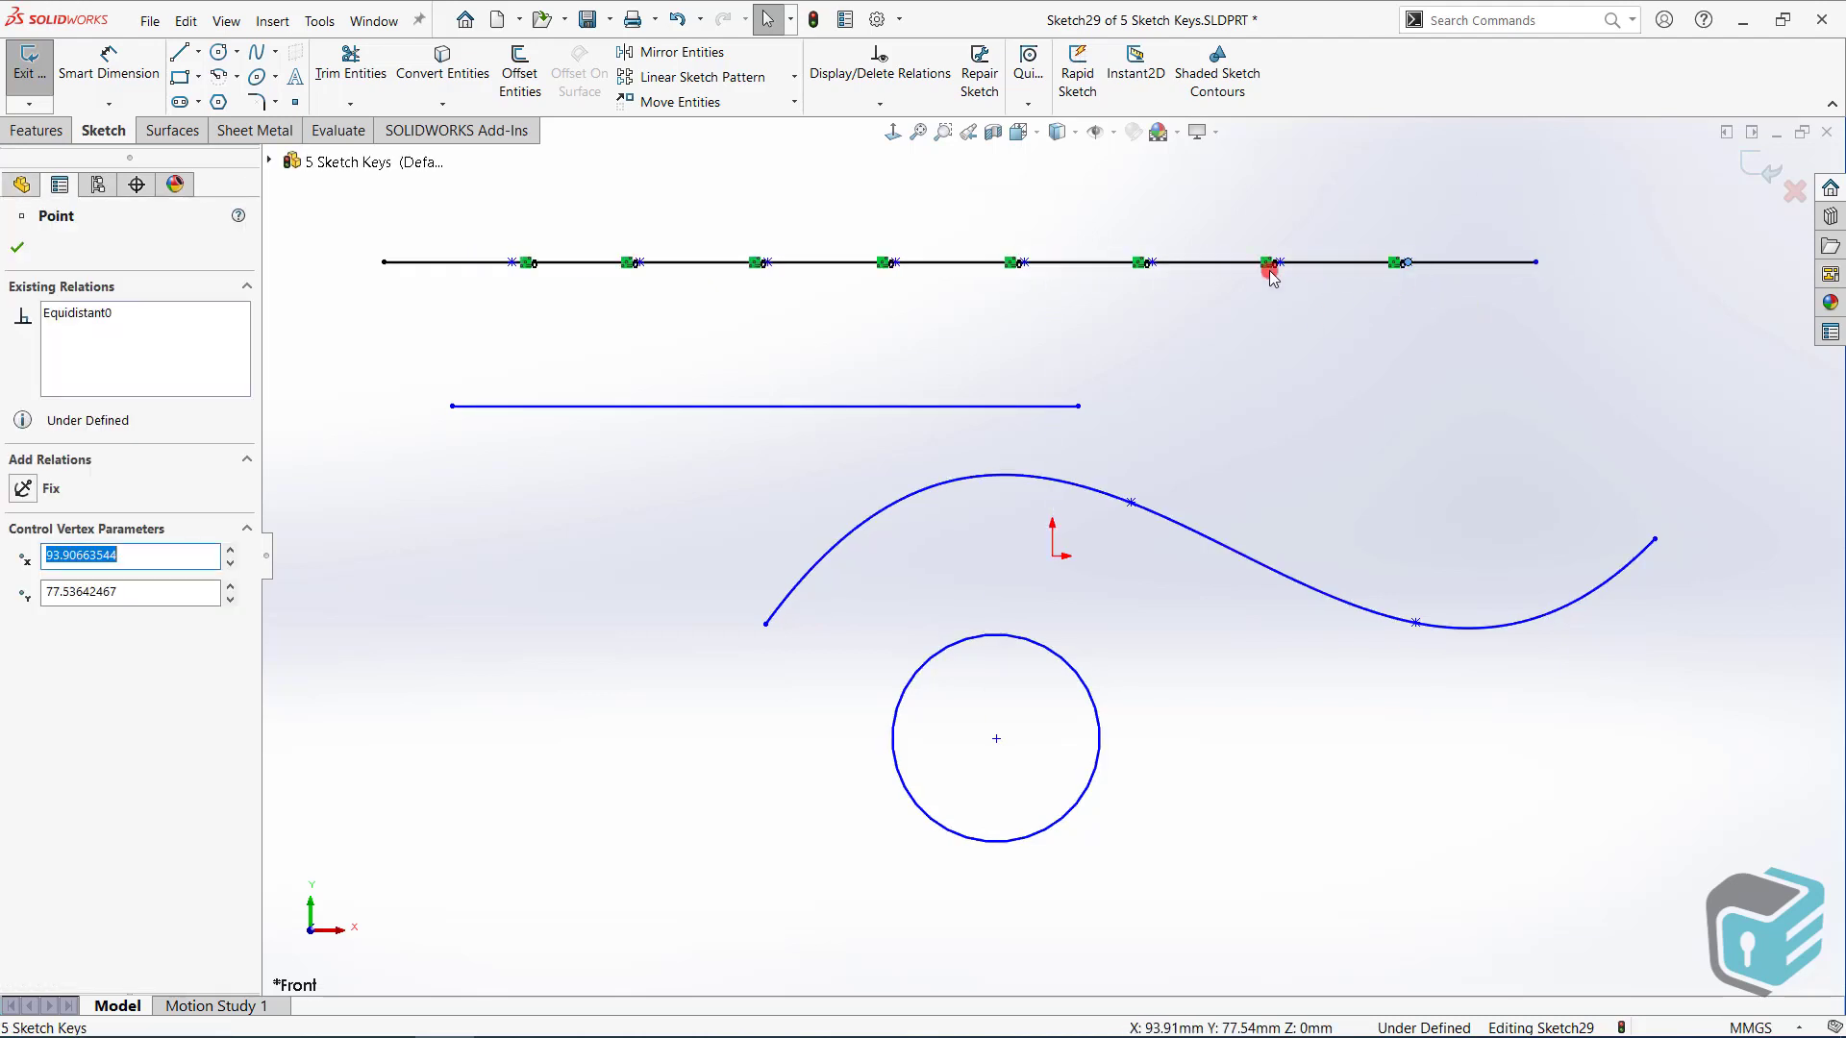
pyautogui.click(1228, 339)
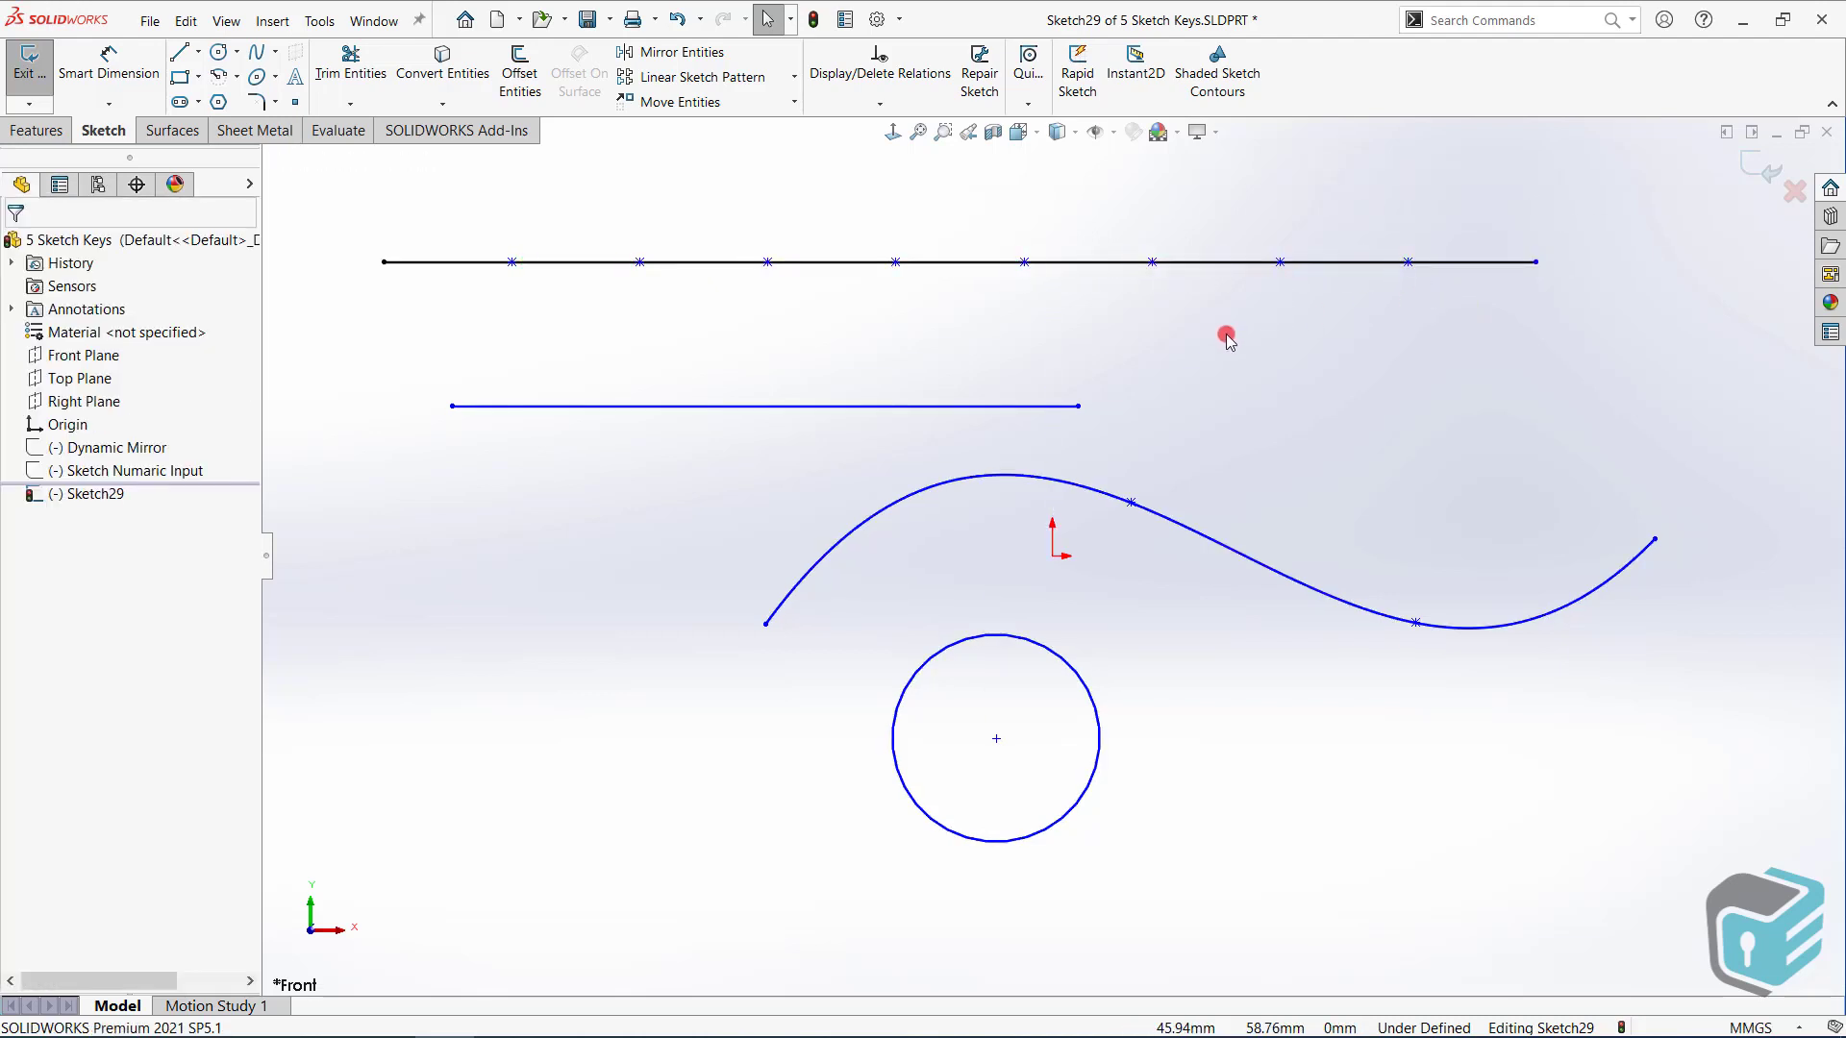
# Move the lower line's left endpoint directly beneath the upper line's start and fix it there
pyautogui.click(458, 404)
pyautogui.moveTo(451, 402); pyautogui.dragTo(385, 363)
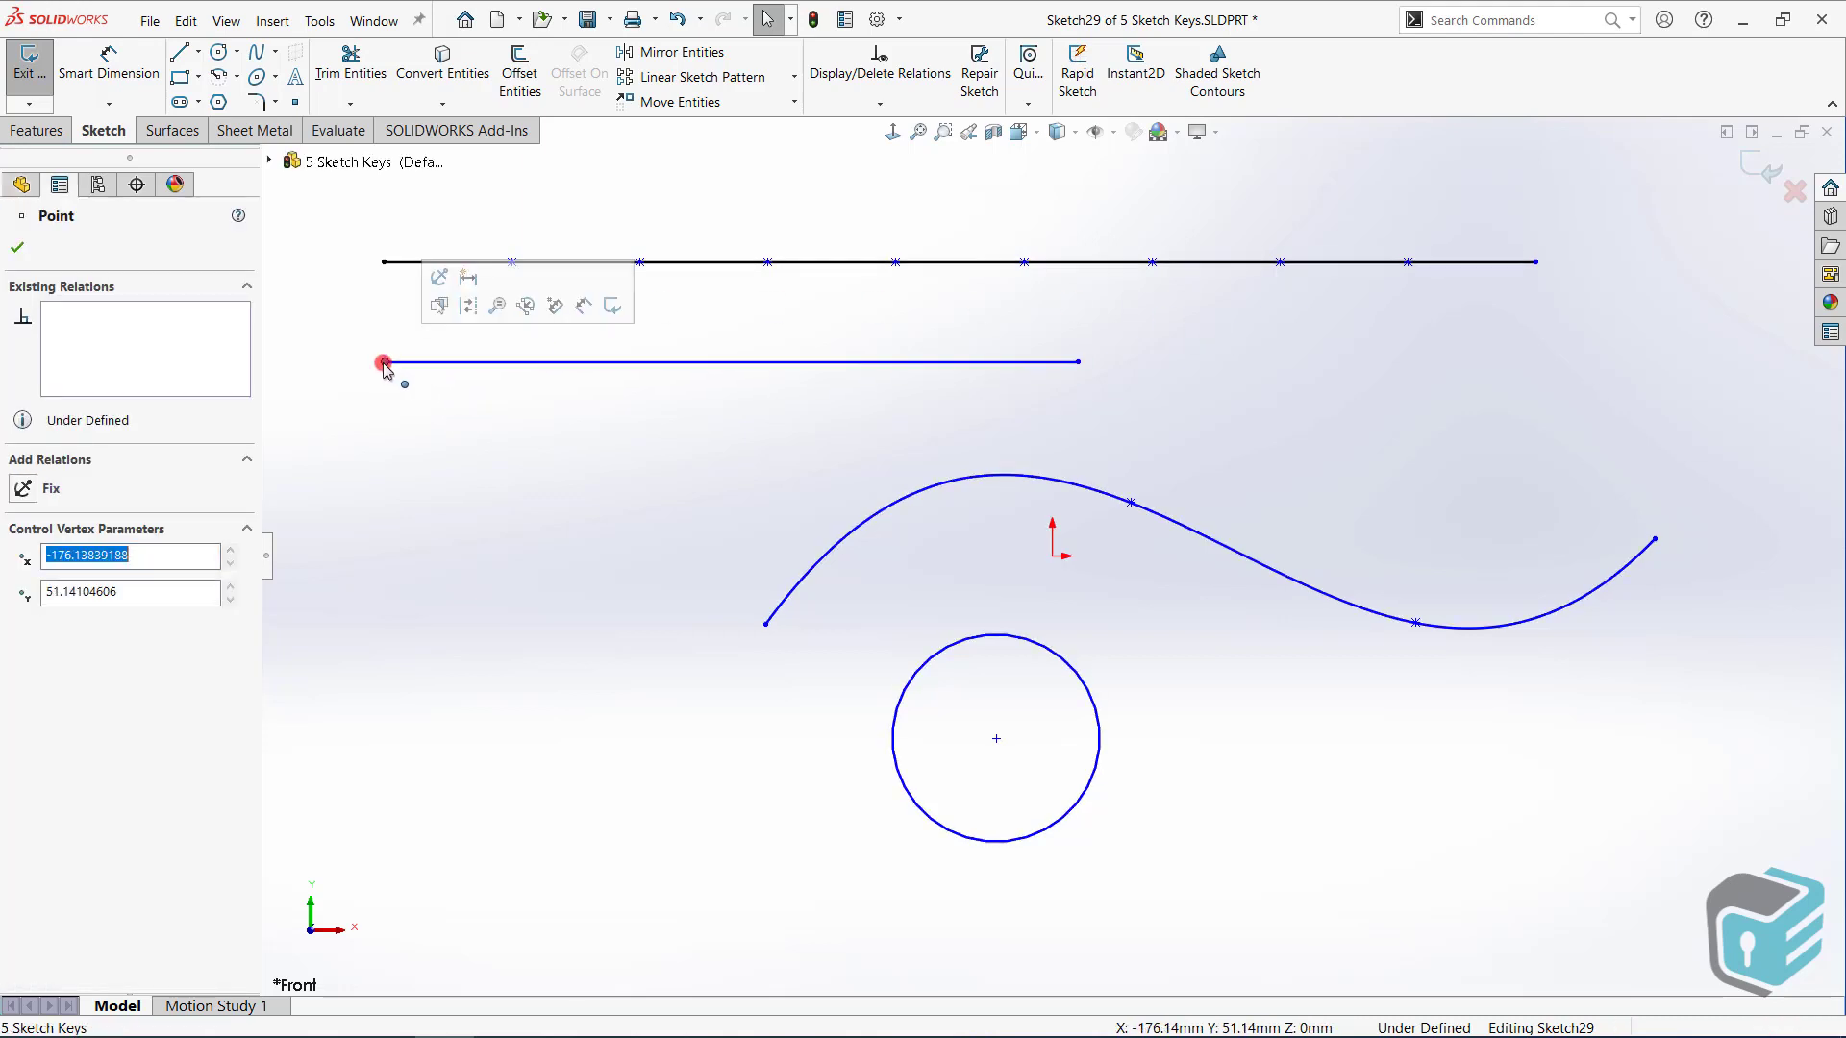
pyautogui.click(438, 279)
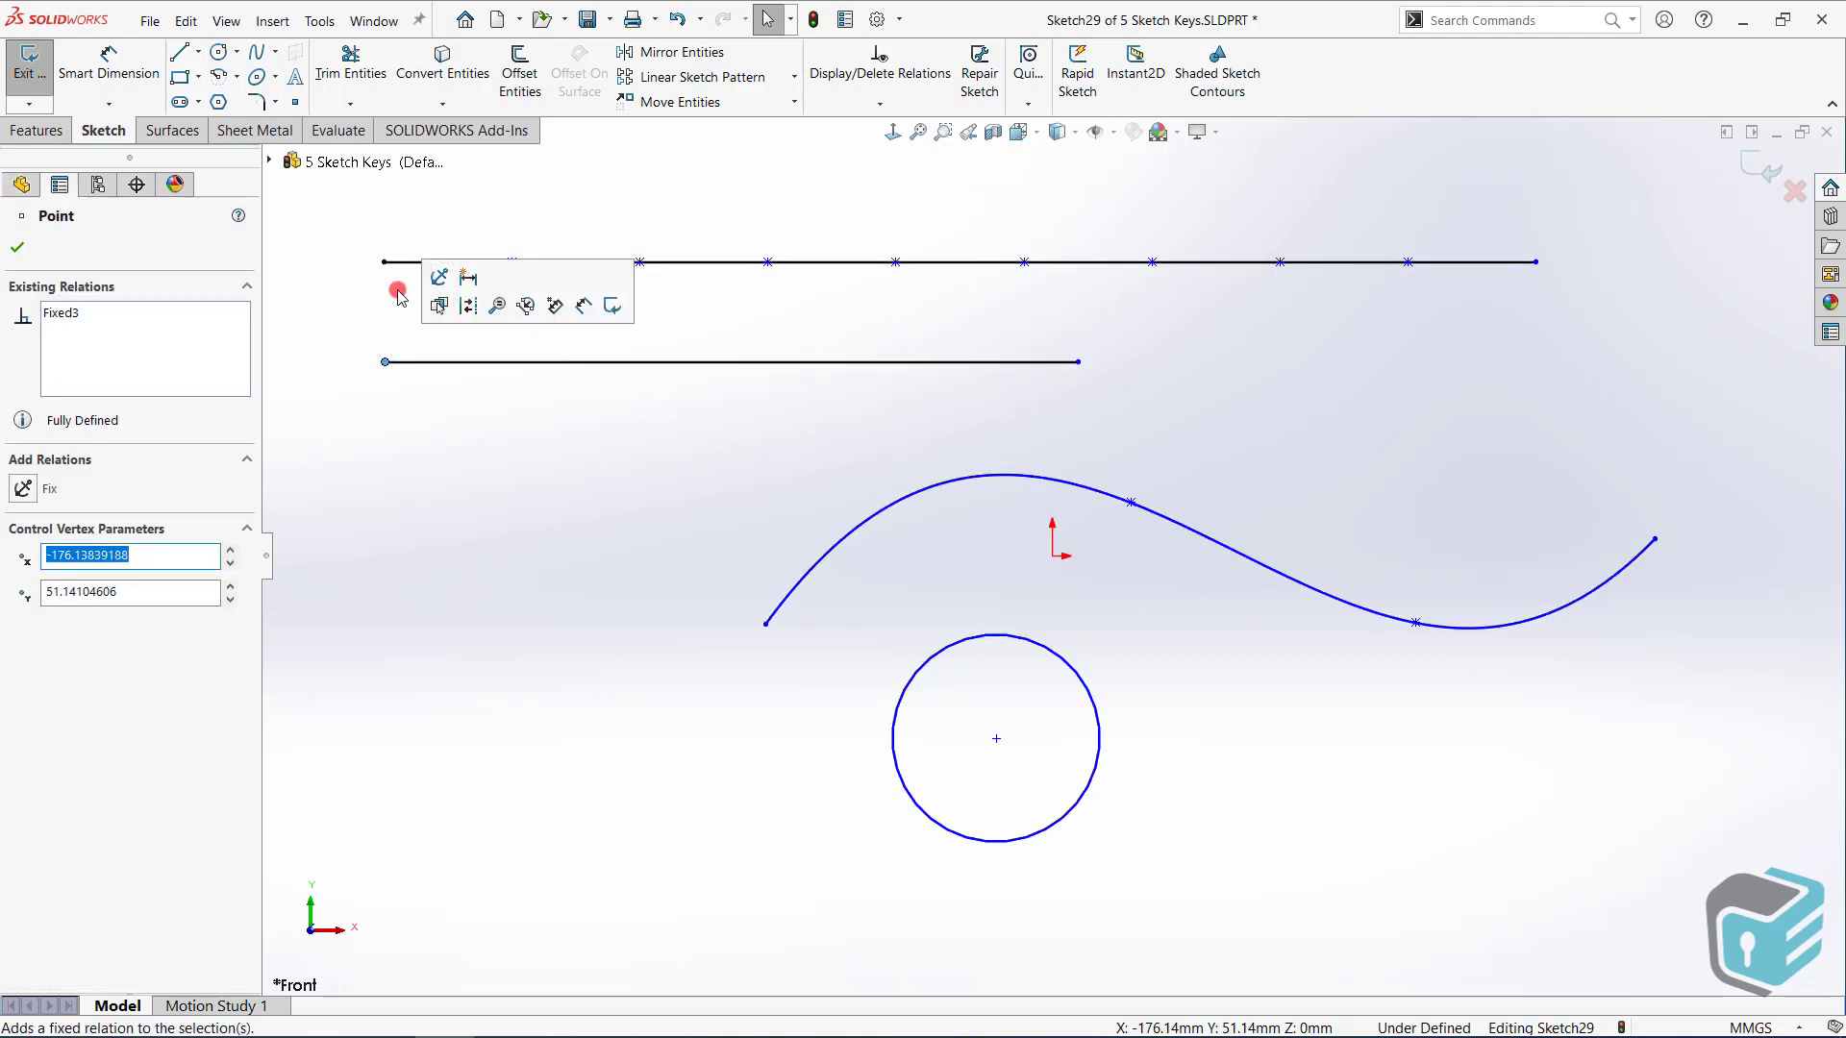
# Use Segment to split the lower horizontal line into 10 equal sketch segments
pyautogui.click(314, 22)
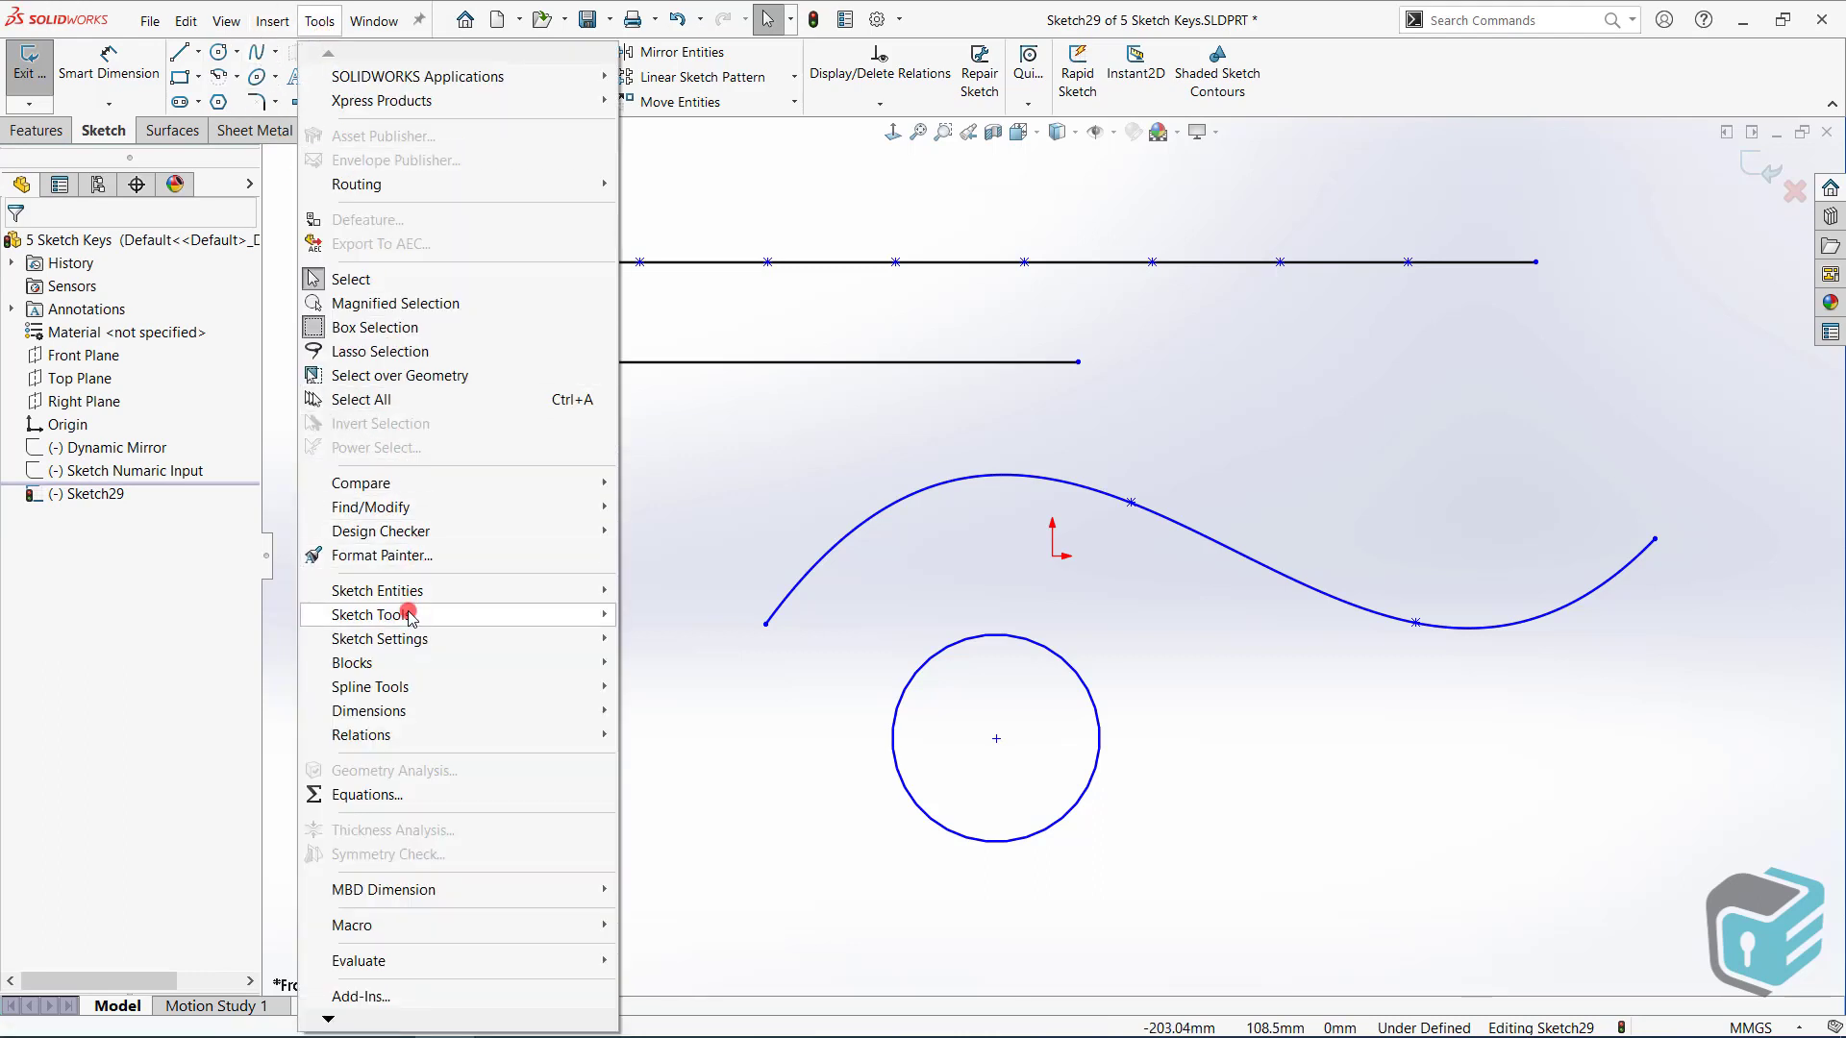
pyautogui.moveTo(409, 615)
pyautogui.click(726, 257)
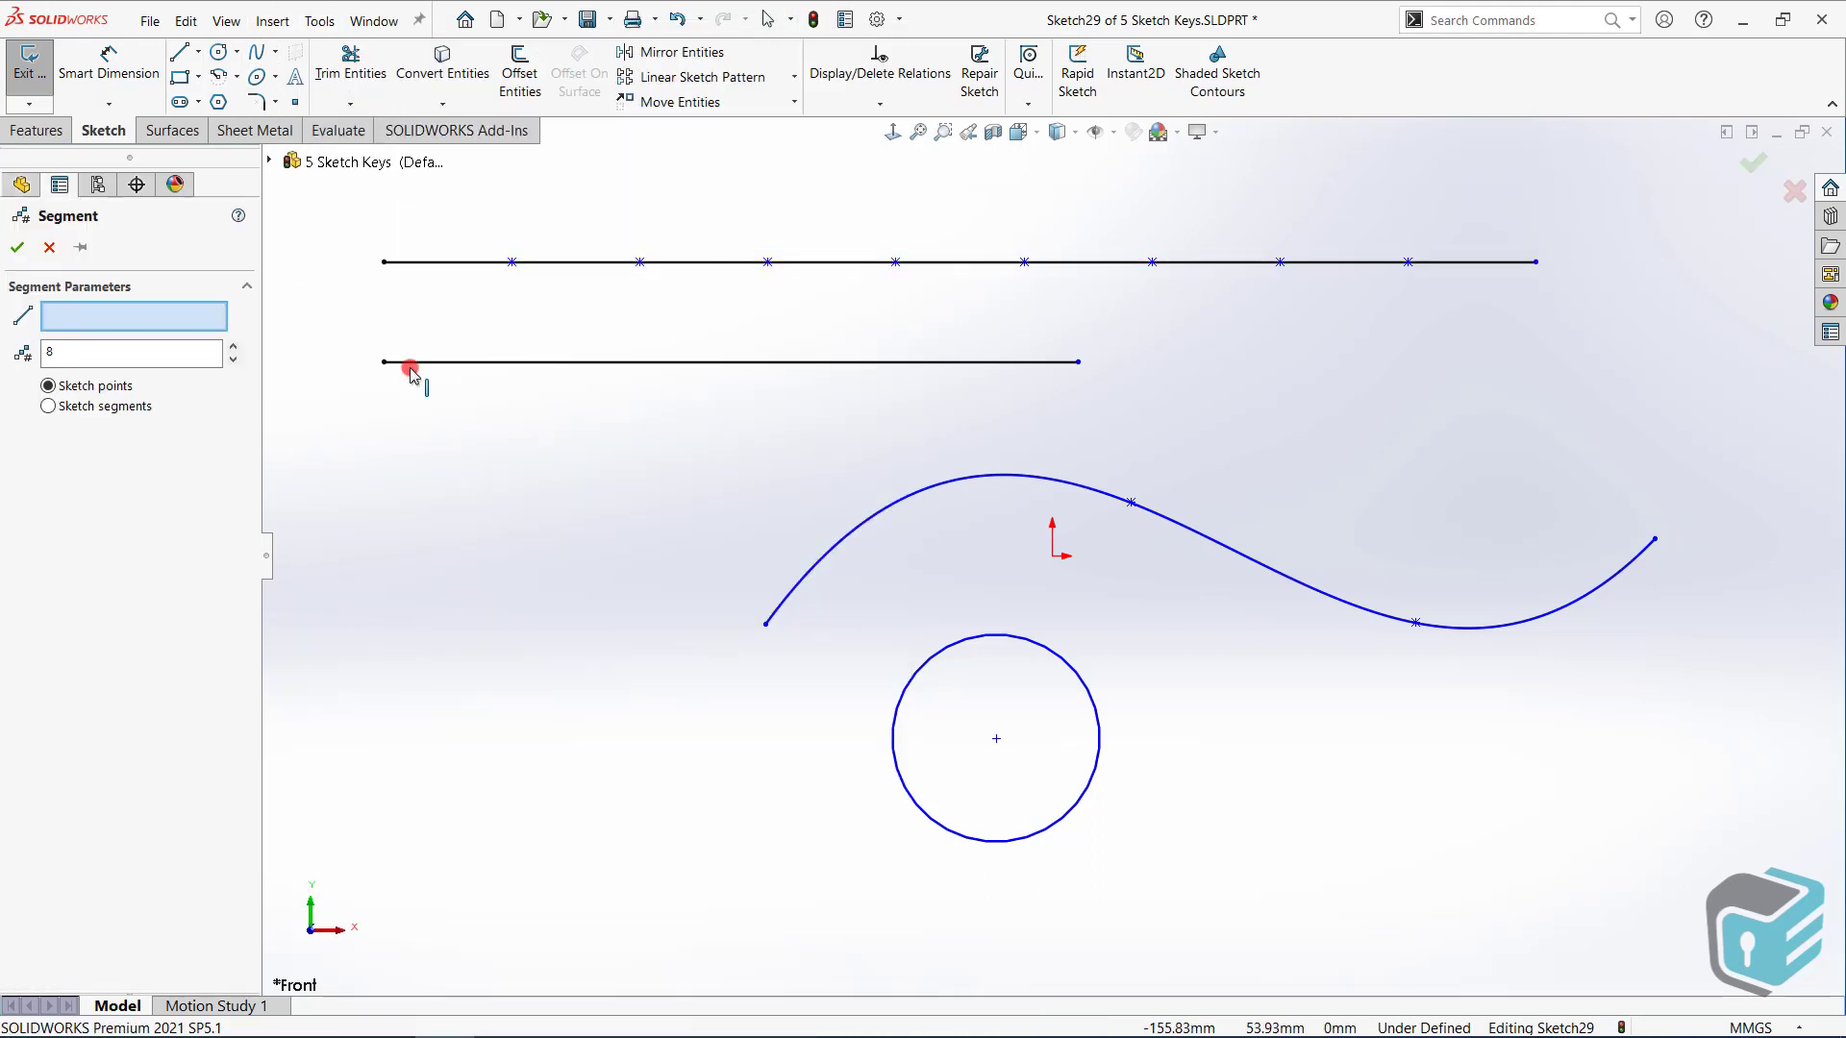
pyautogui.click(498, 363)
pyautogui.click(48, 406)
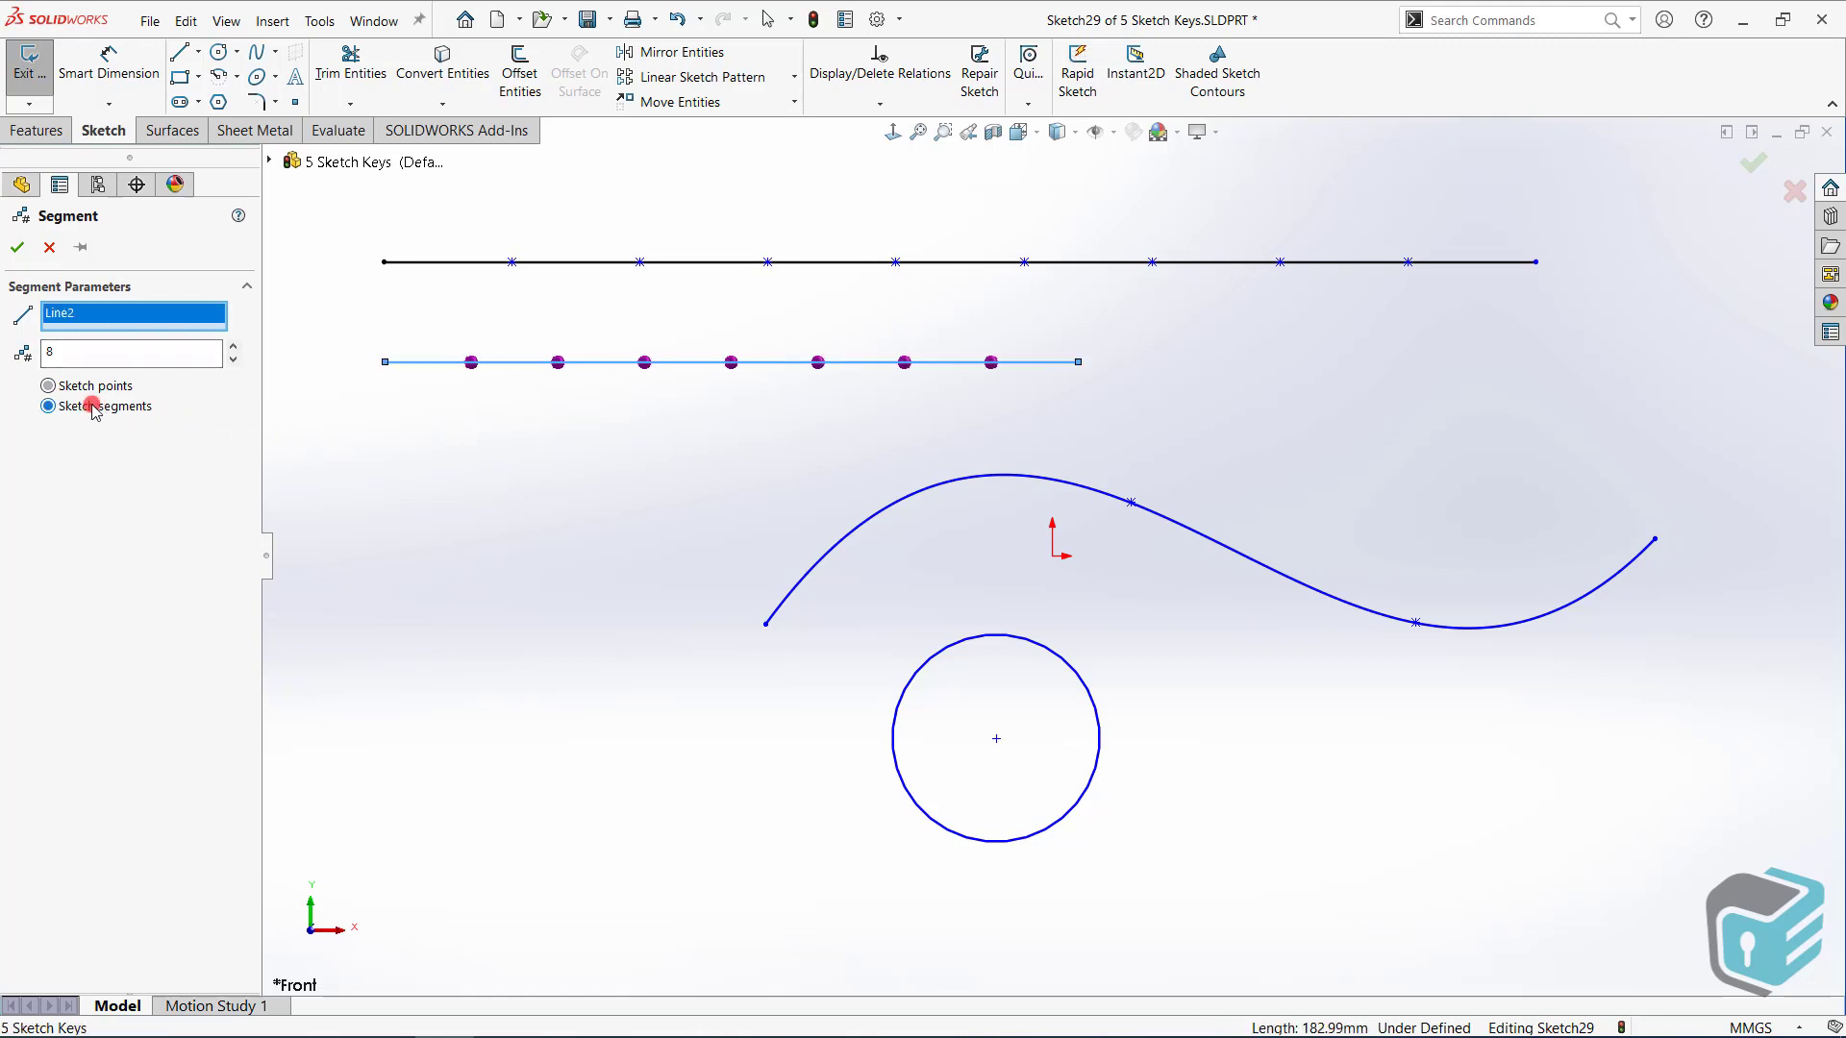
pyautogui.click(234, 347)
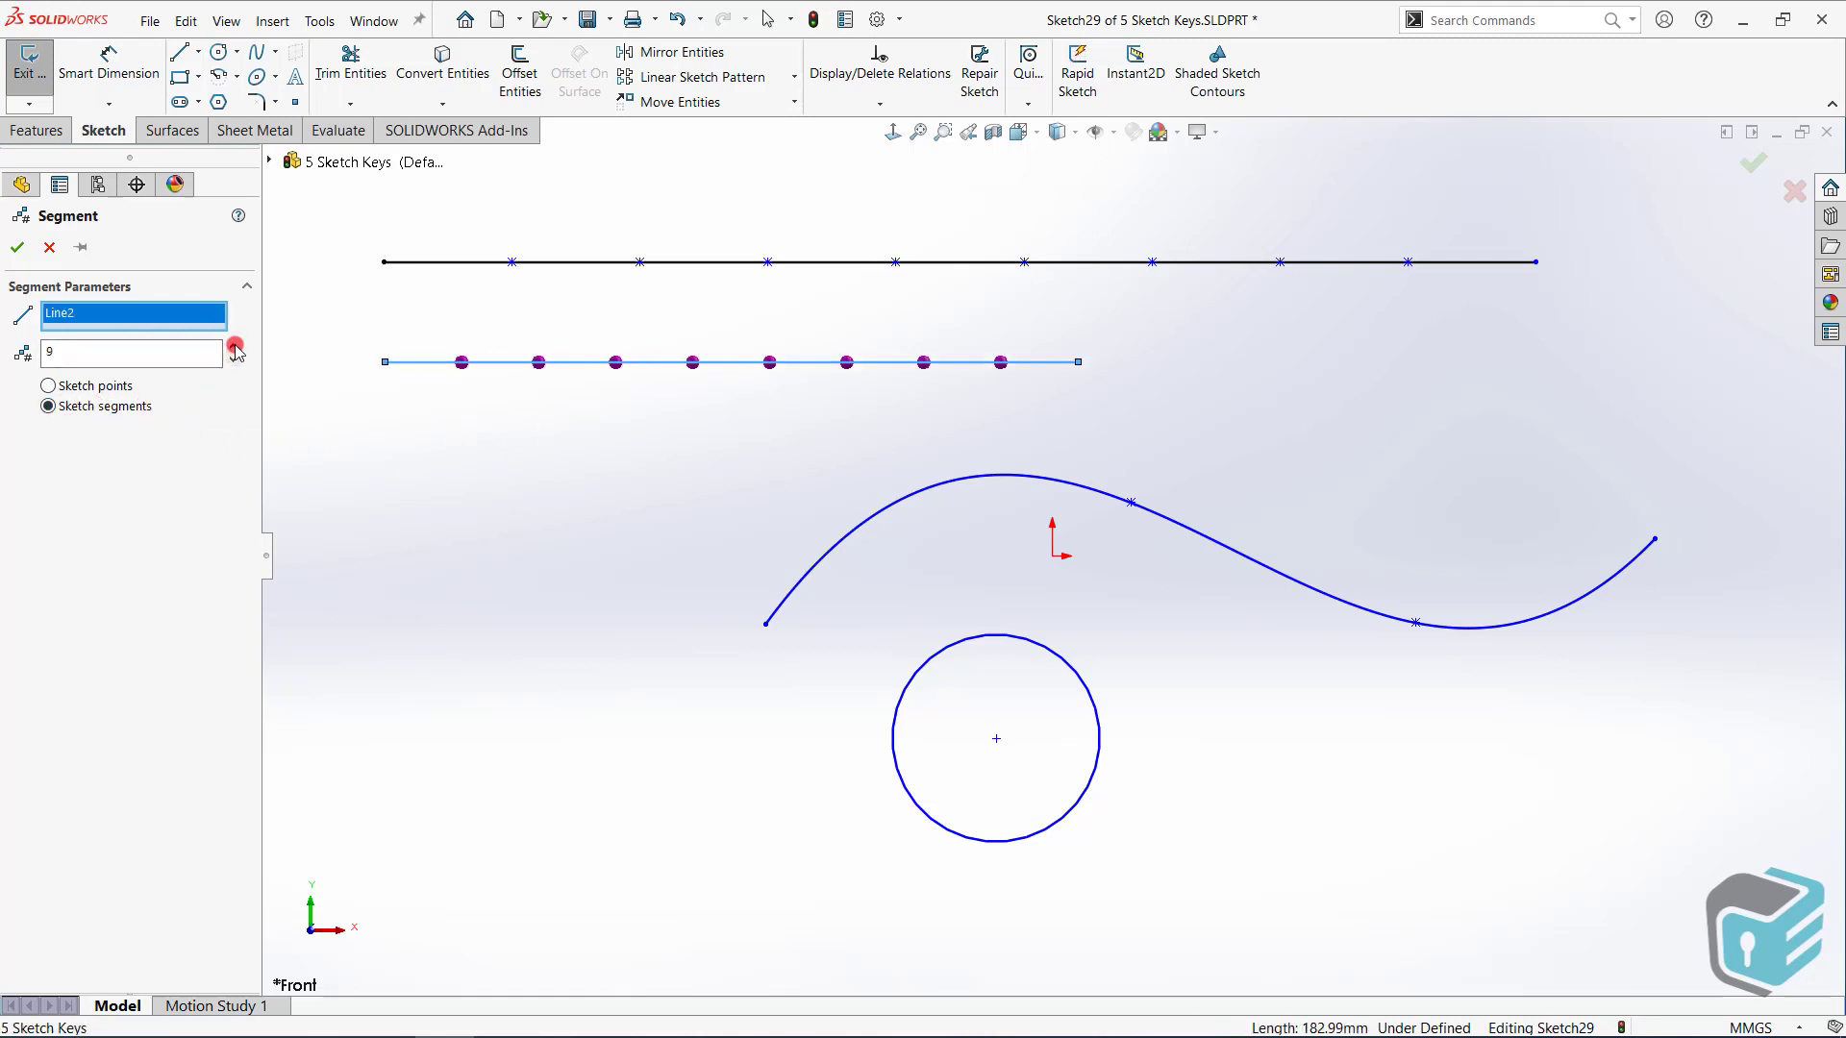
pyautogui.click(235, 347)
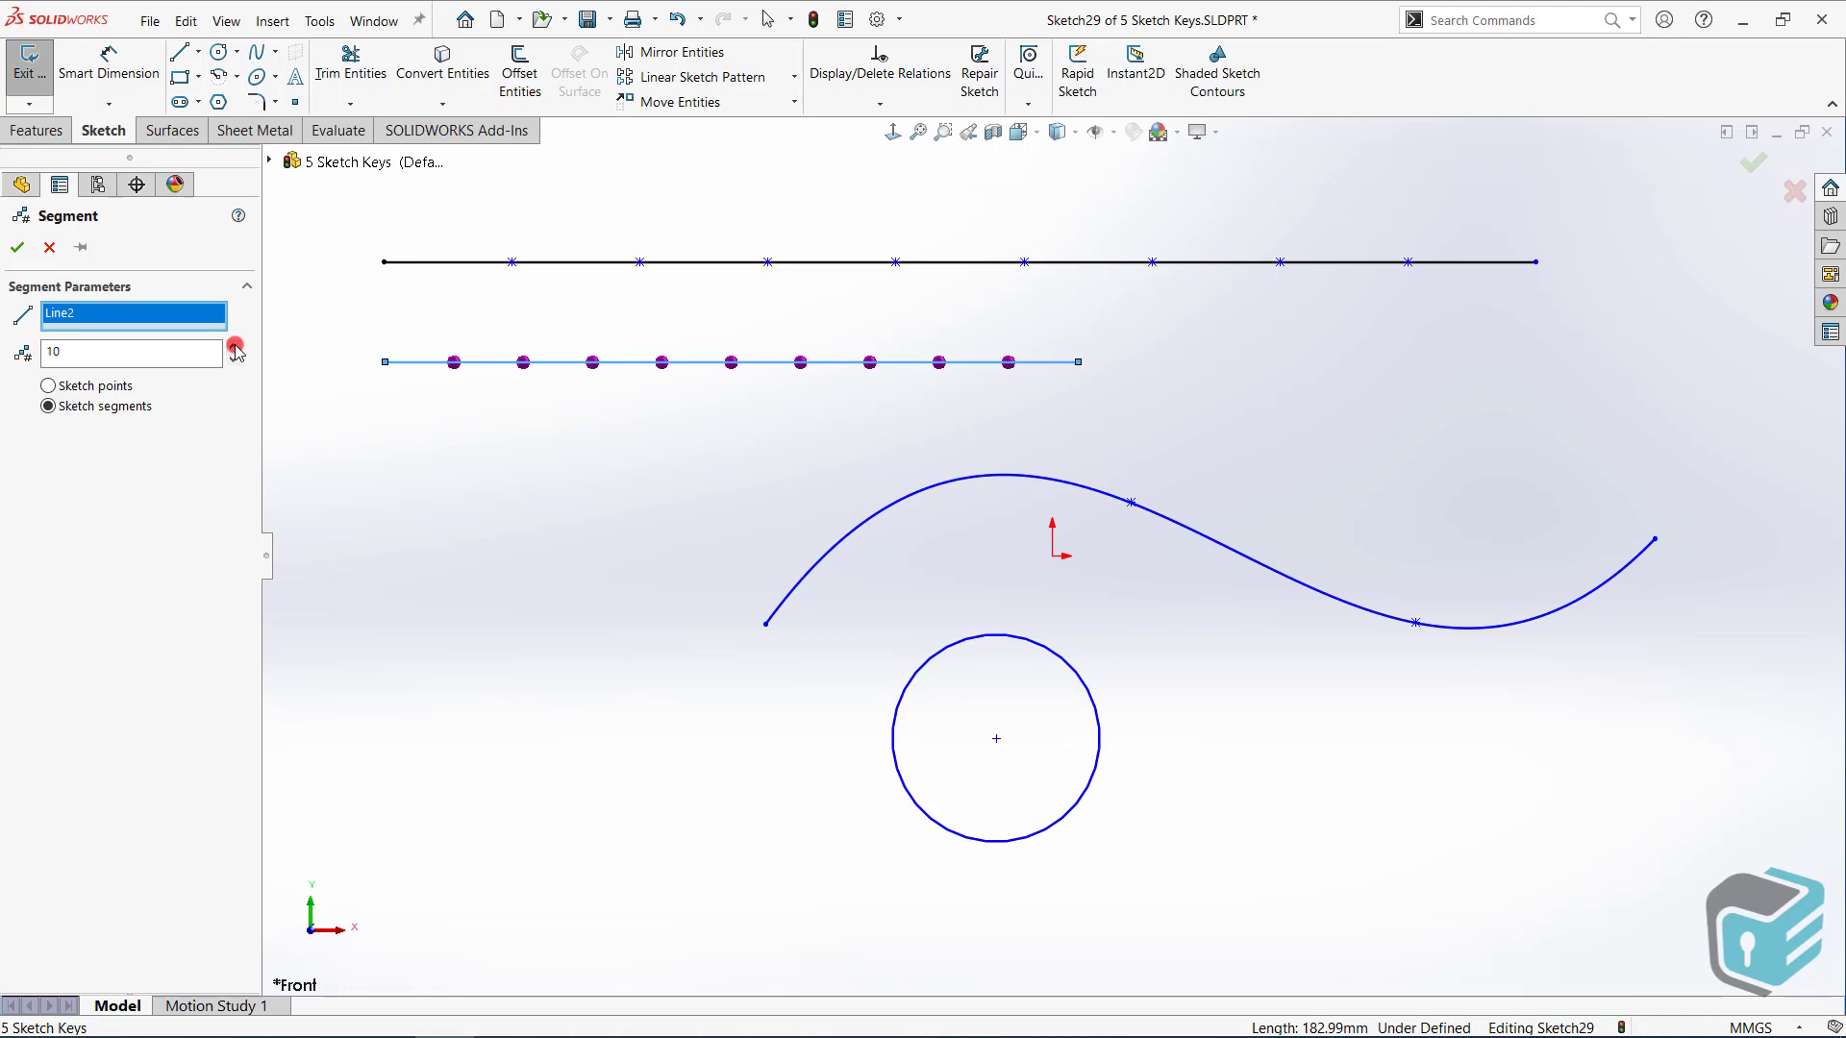
pyautogui.click(16, 249)
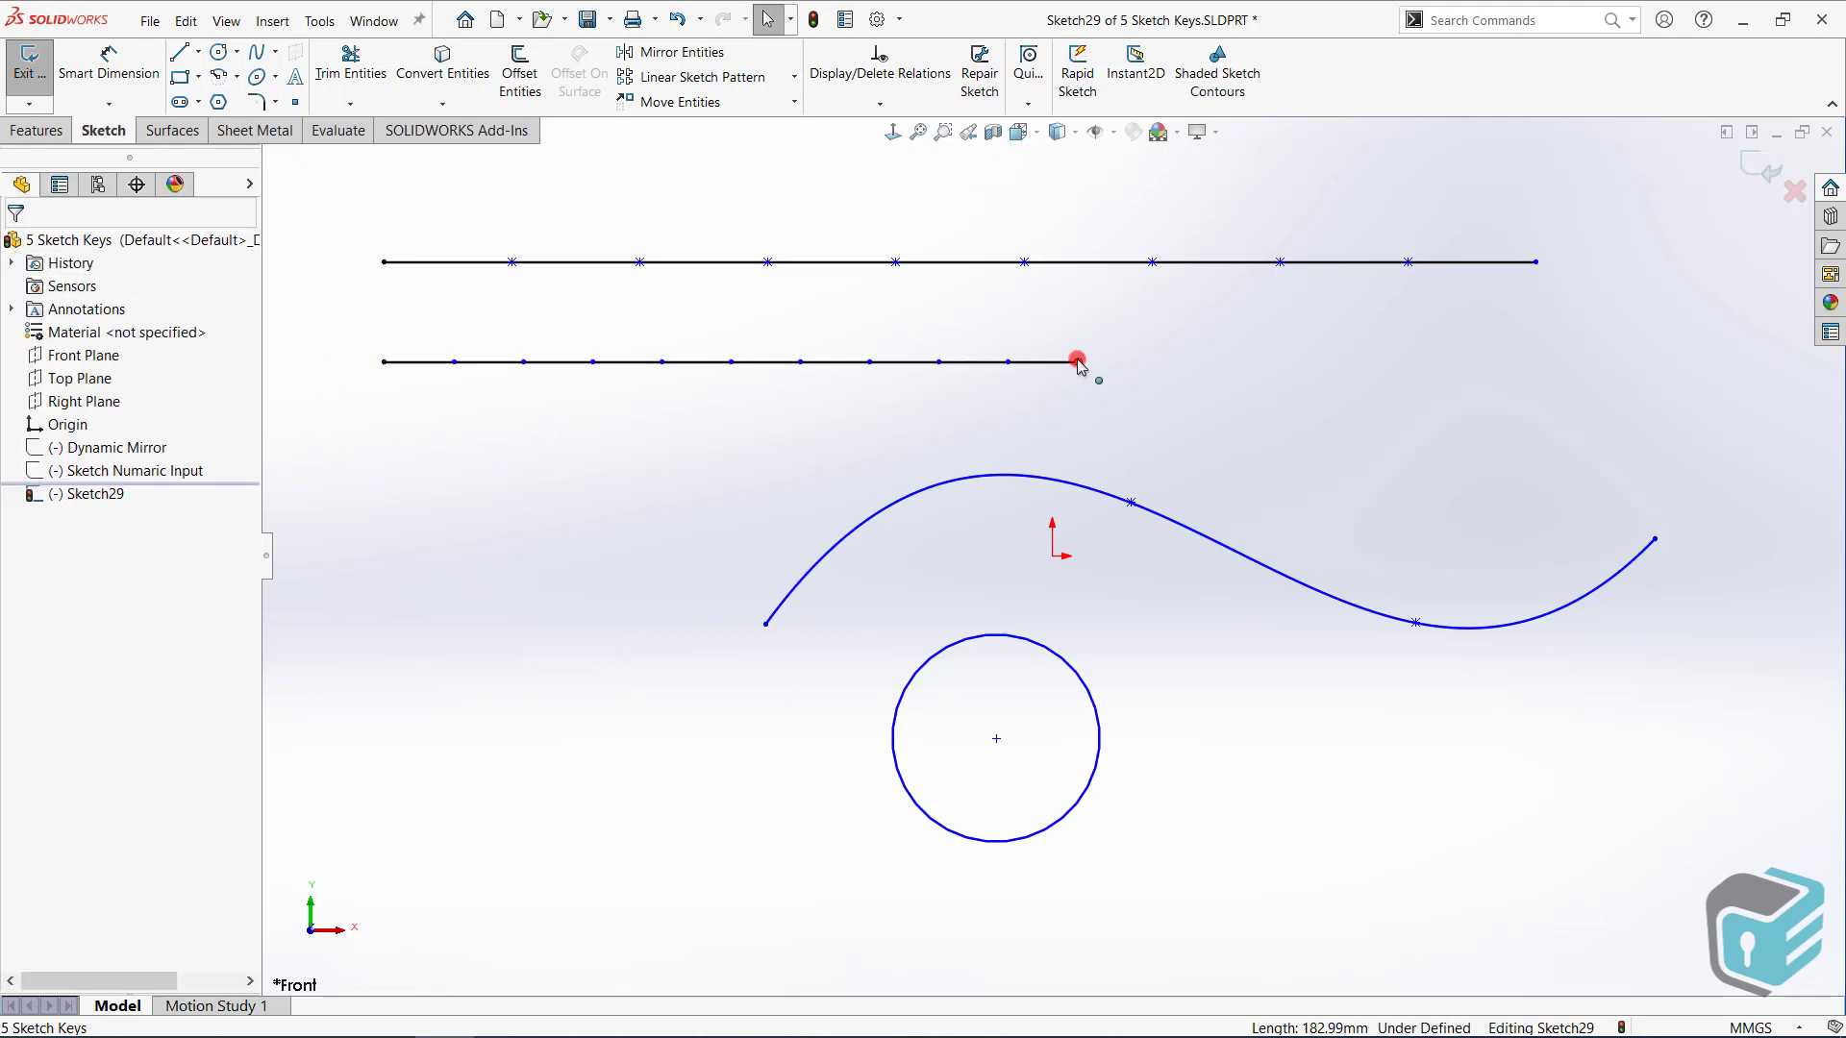
# Shorten the segmented lower line slightly by its right endpoint, and delete its seventh and fourth segments from the left
pyautogui.moveTo(1077, 363)
pyautogui.mouseDown()
pyautogui.moveTo(1409, 364)
pyautogui.moveTo(1001, 363)
pyautogui.moveTo(1052, 363)
pyautogui.mouseUp()
pyautogui.click(931, 400)
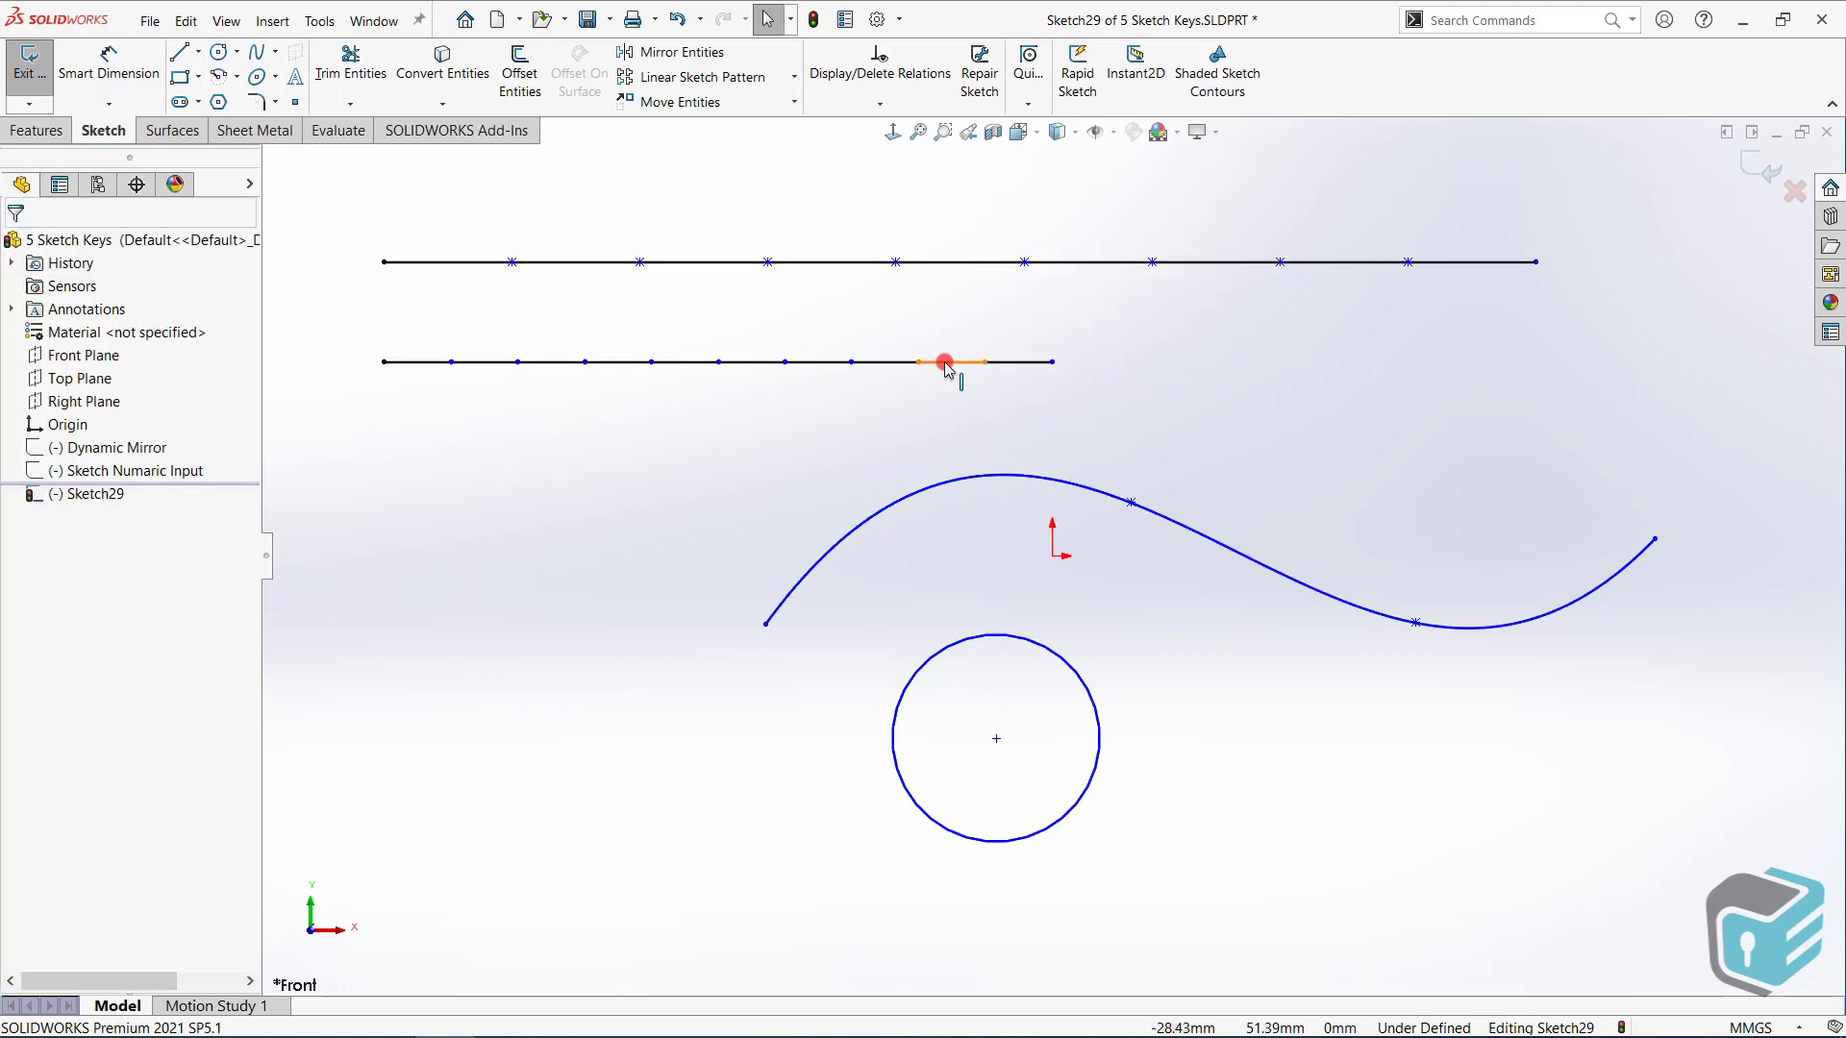
pyautogui.click(813, 363)
pyautogui.press('Delete')
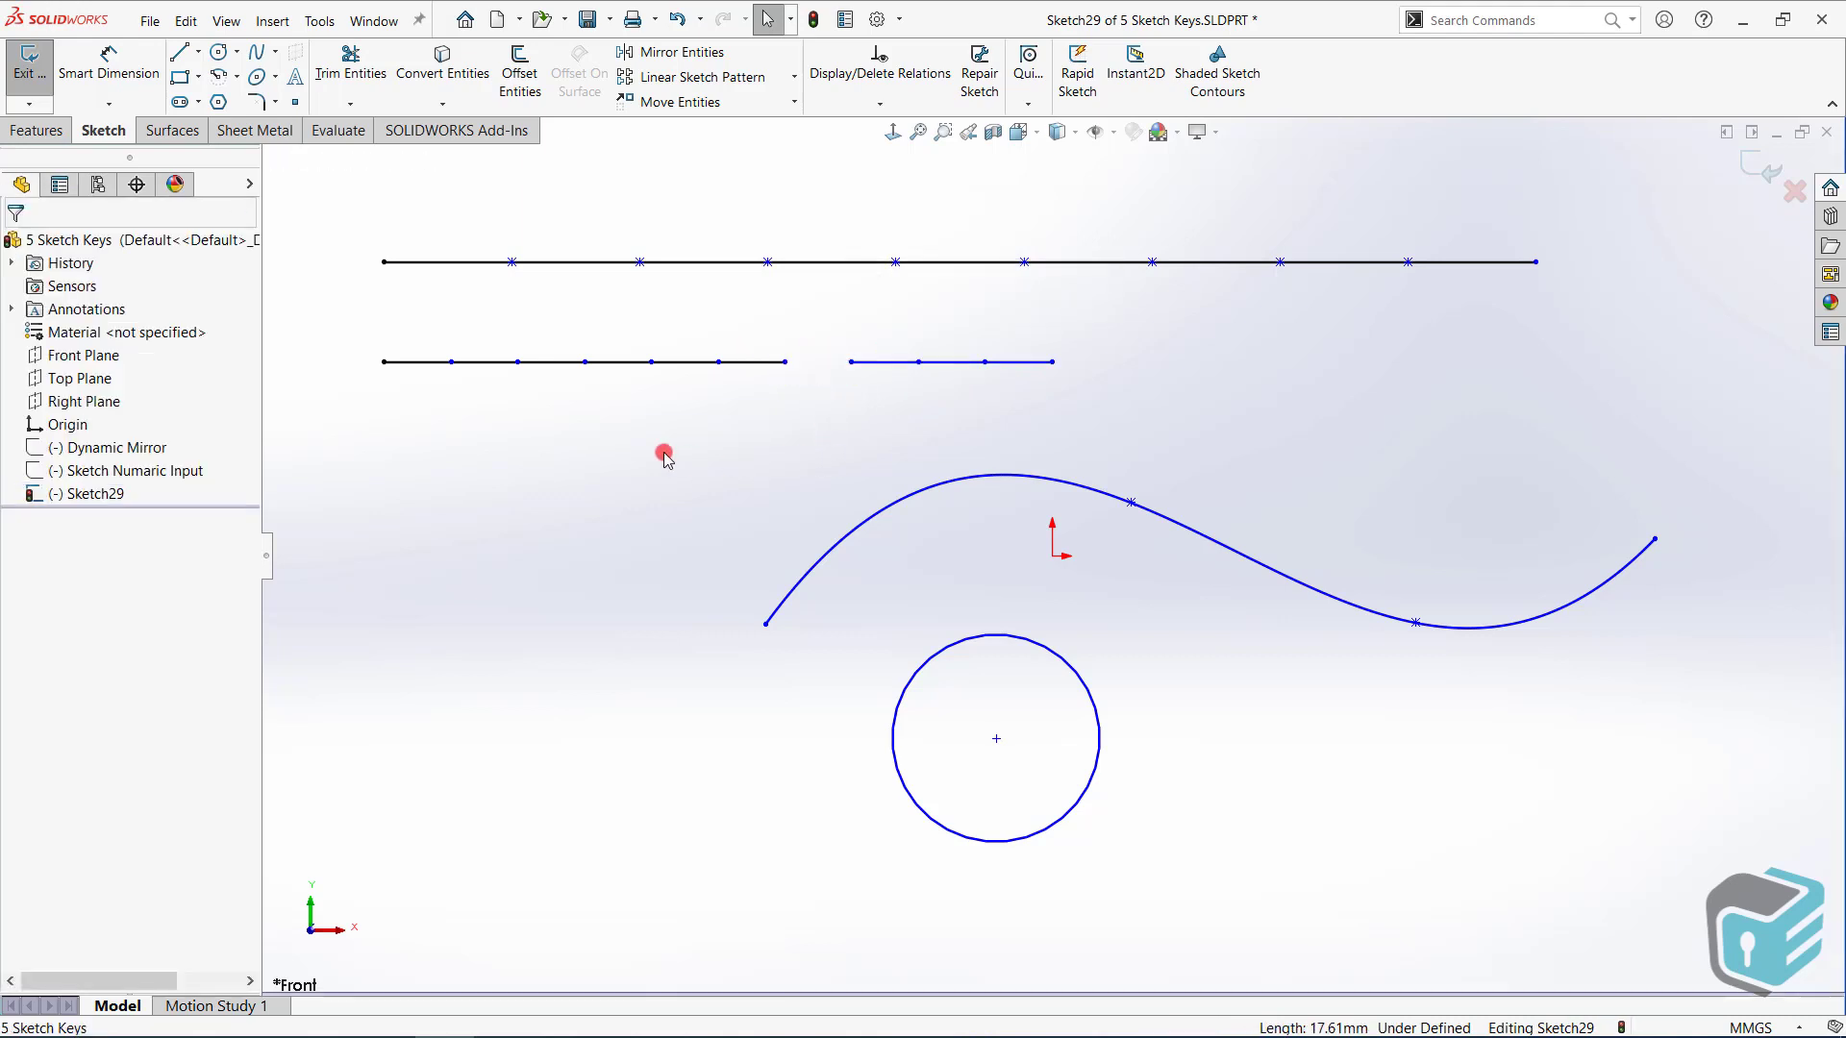
pyautogui.click(608, 365)
pyautogui.press('Delete')
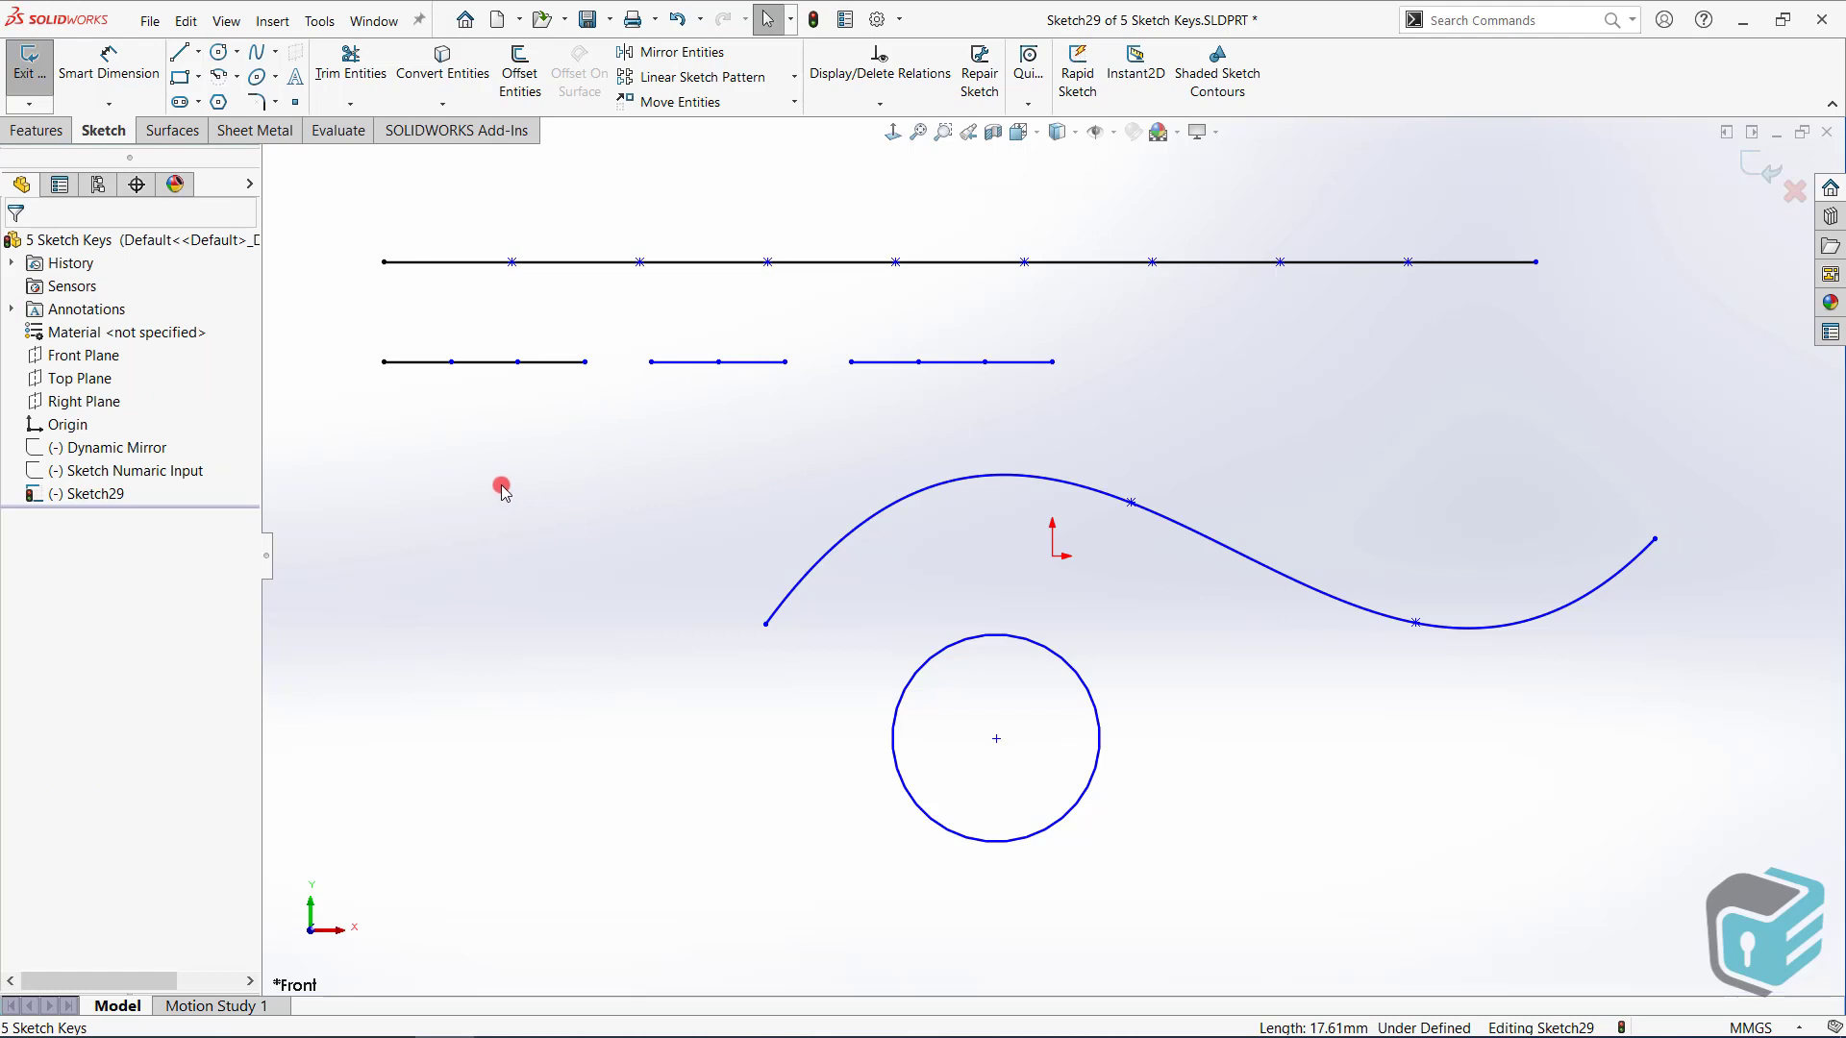
# Use Segment to split the spline into 4 sketch segments, accepting its conversion to a fixed-shape spline
pyautogui.click(320, 21)
pyautogui.moveTo(445, 616)
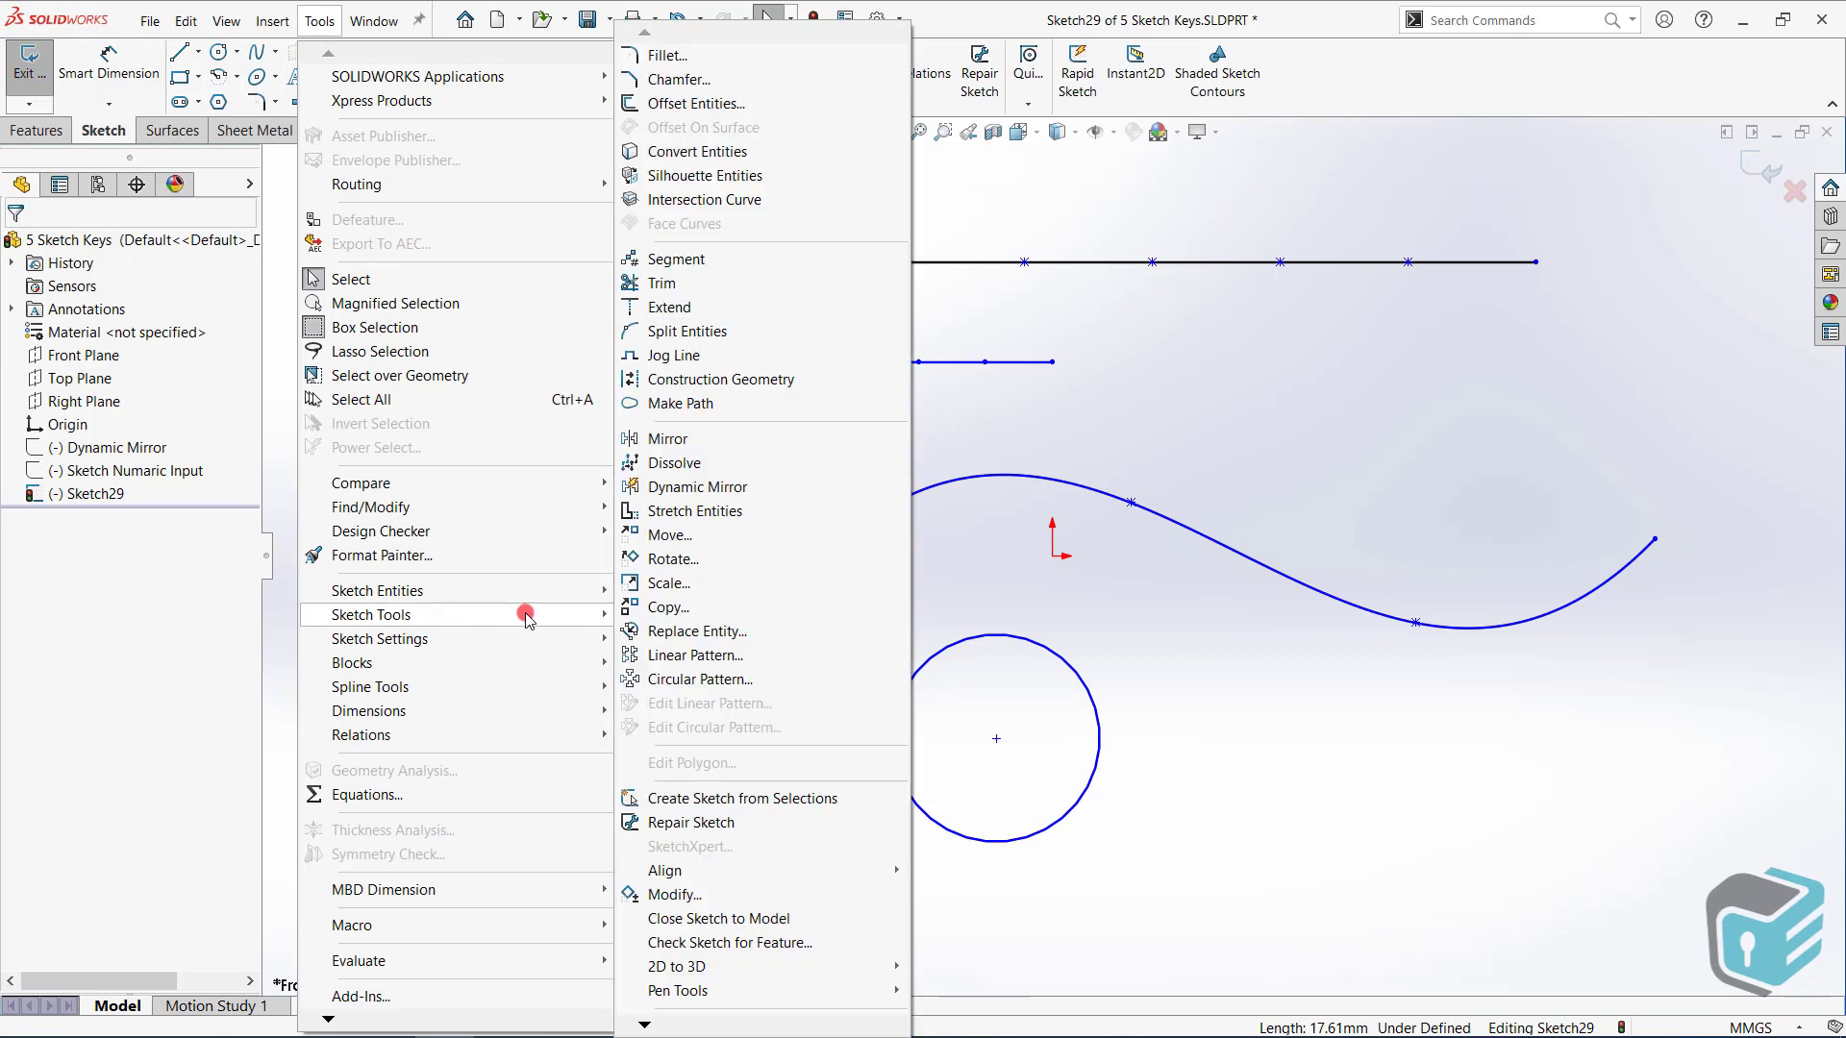
pyautogui.click(706, 262)
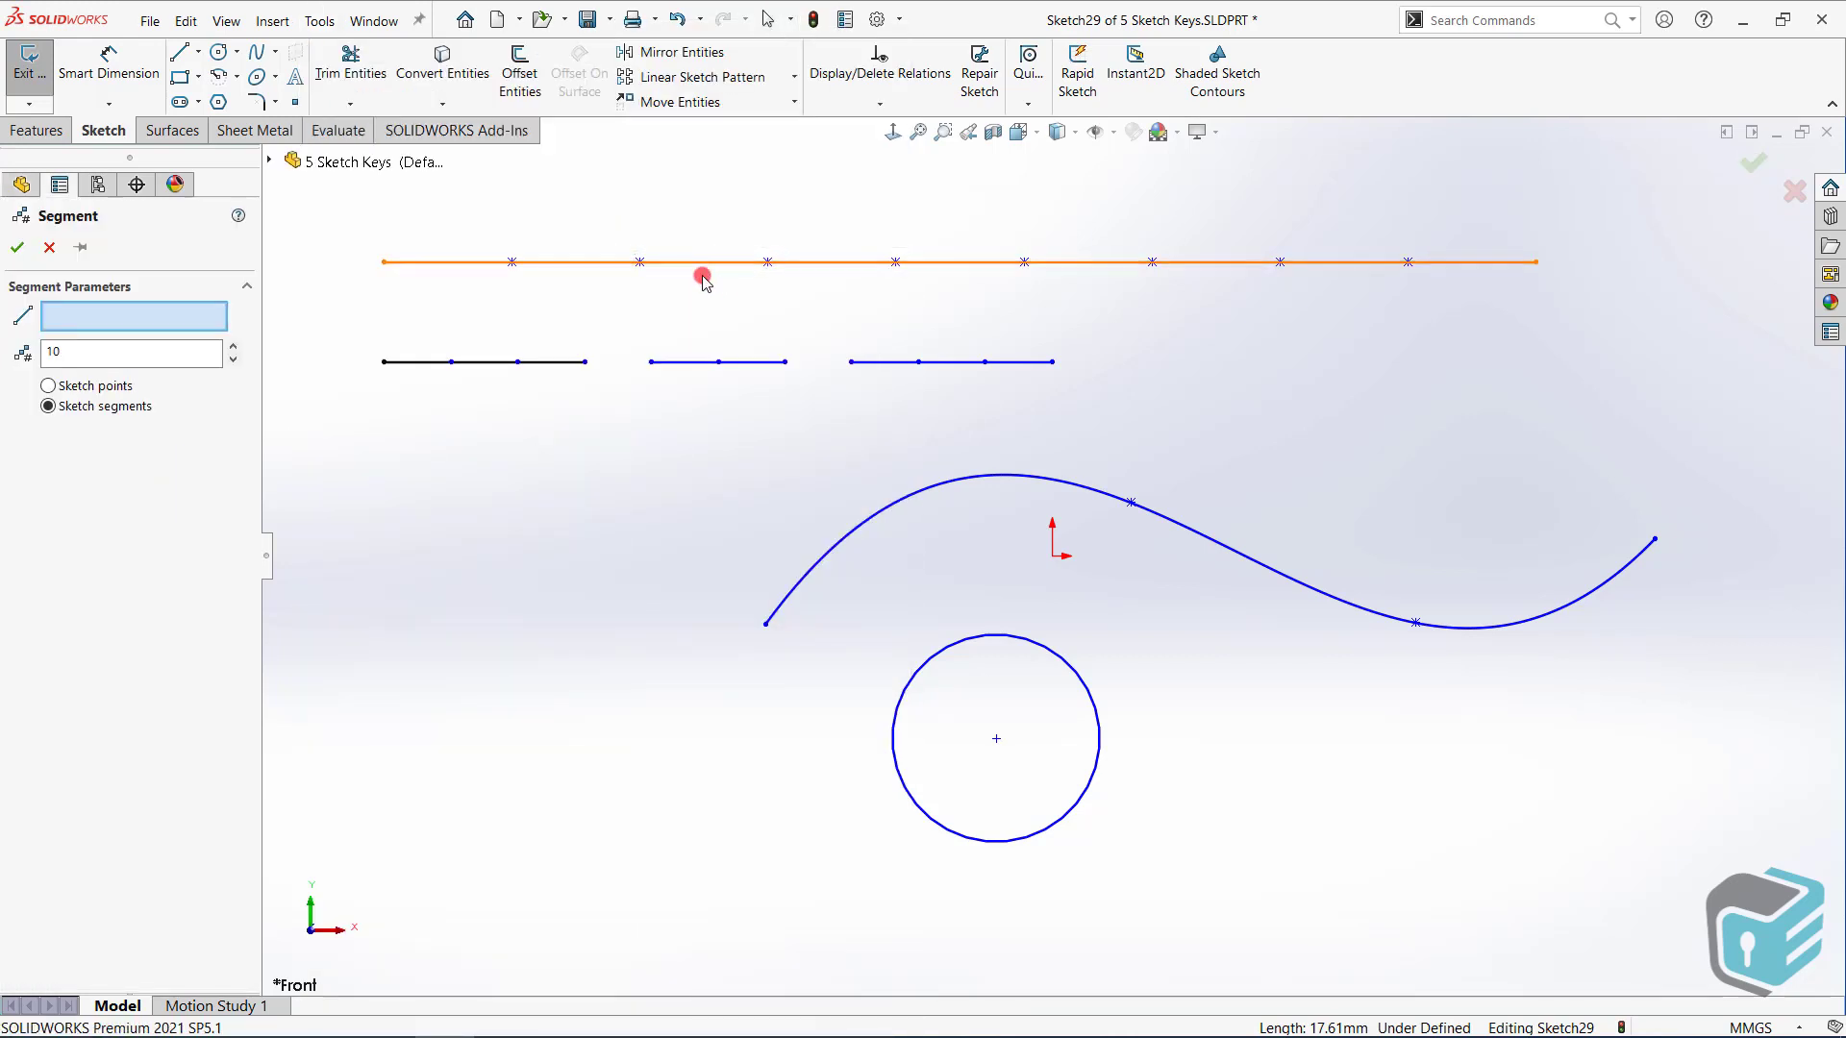
pyautogui.click(849, 536)
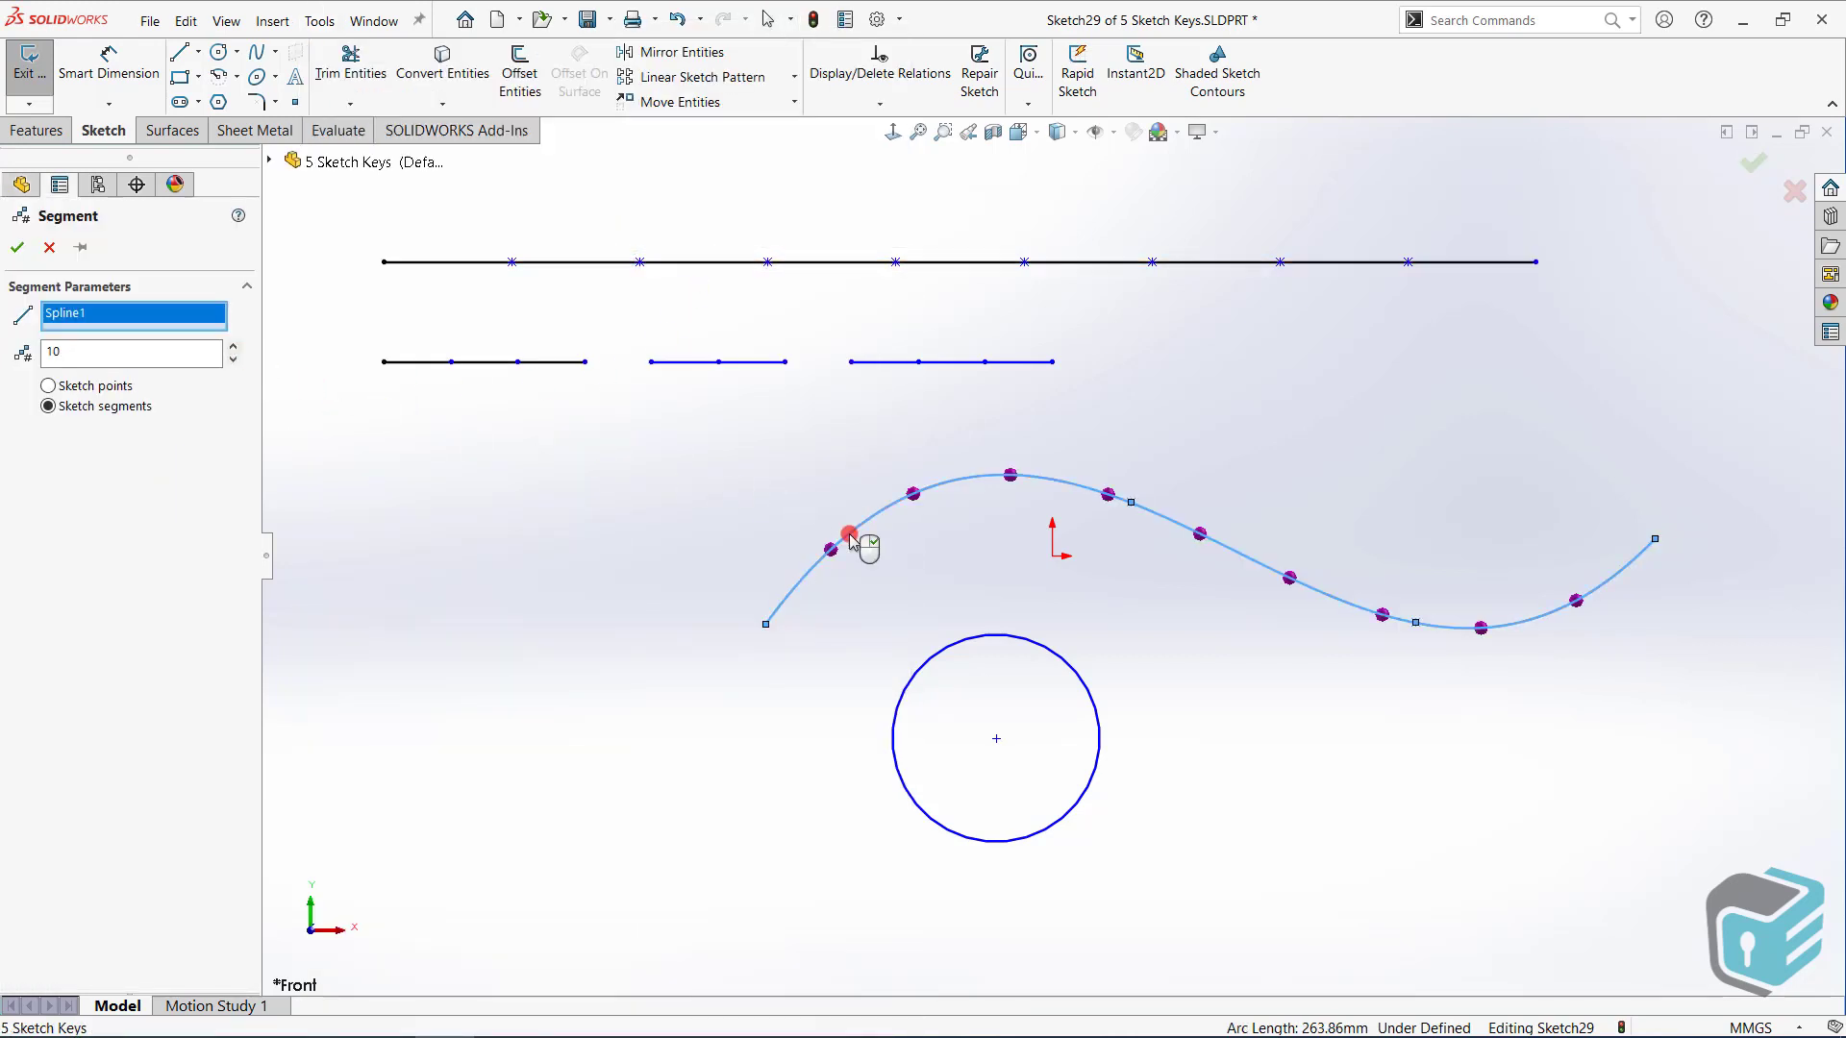
pyautogui.click(77, 353)
pyautogui.click(234, 360)
pyautogui.click(233, 359)
pyautogui.click(234, 359)
pyautogui.click(234, 360)
pyautogui.click(234, 359)
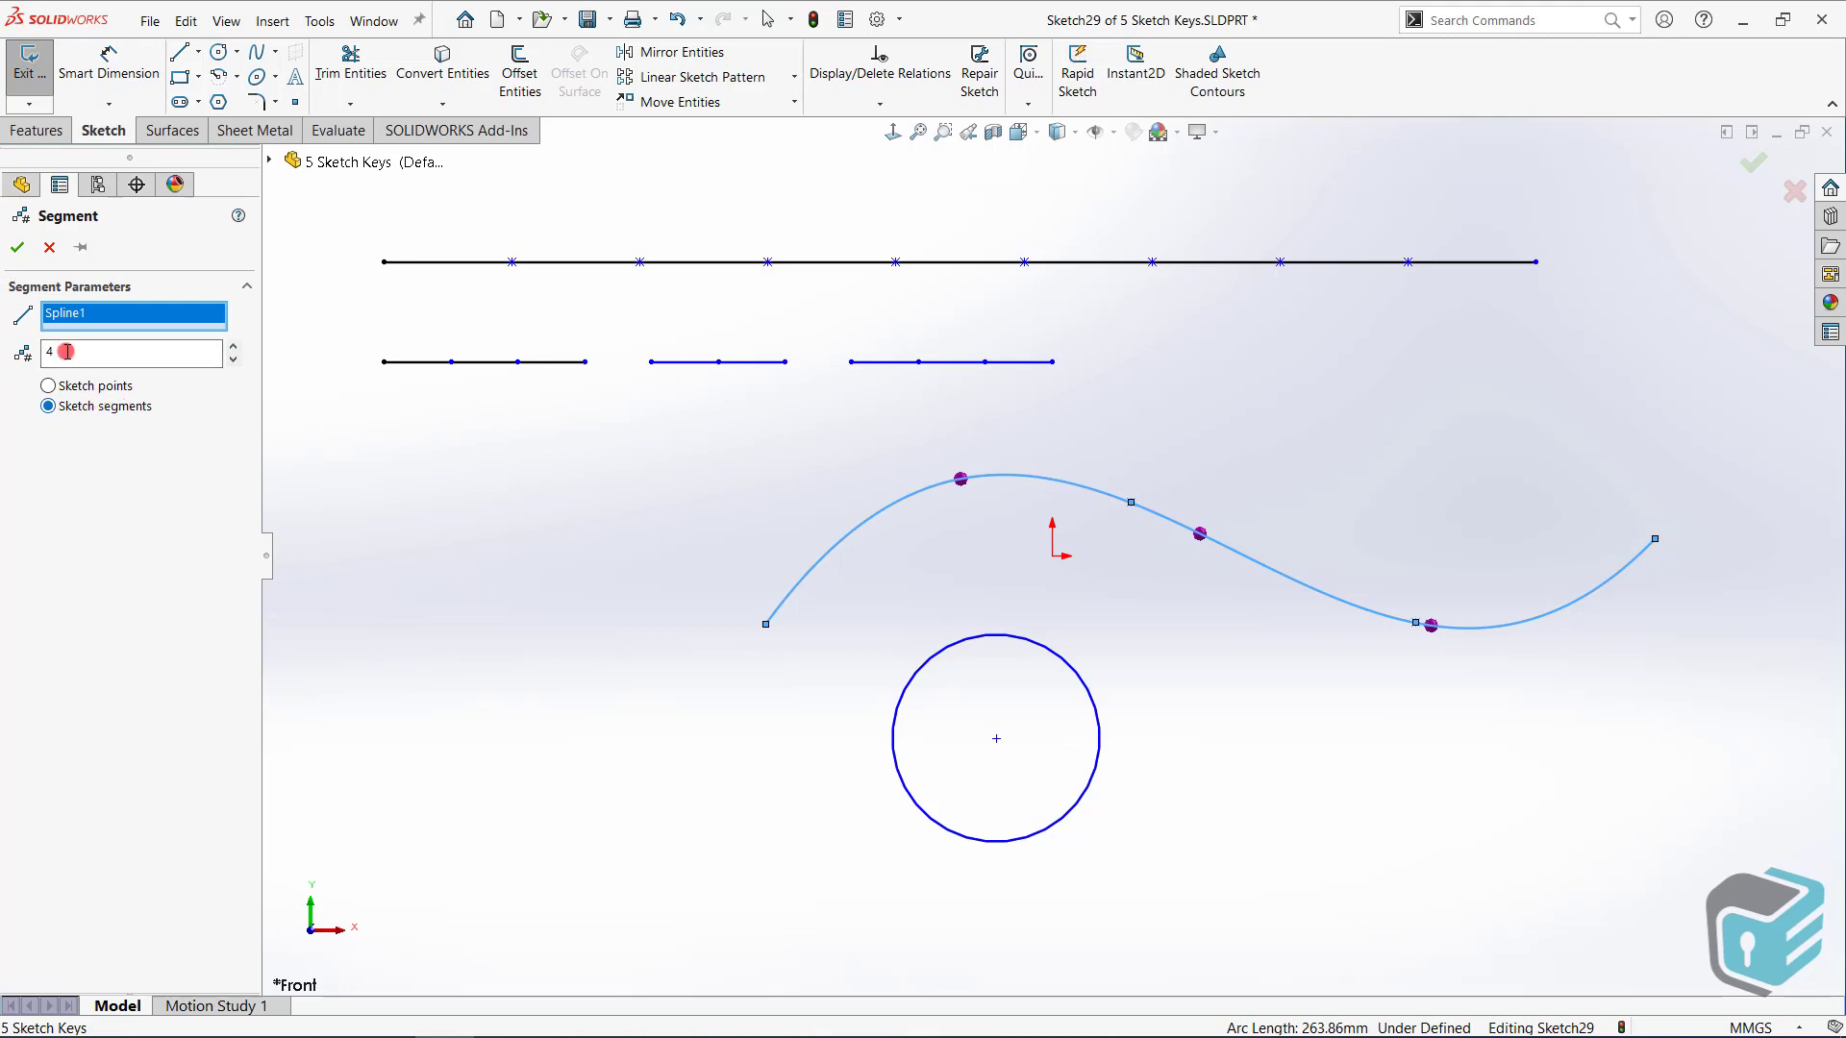
pyautogui.click(17, 247)
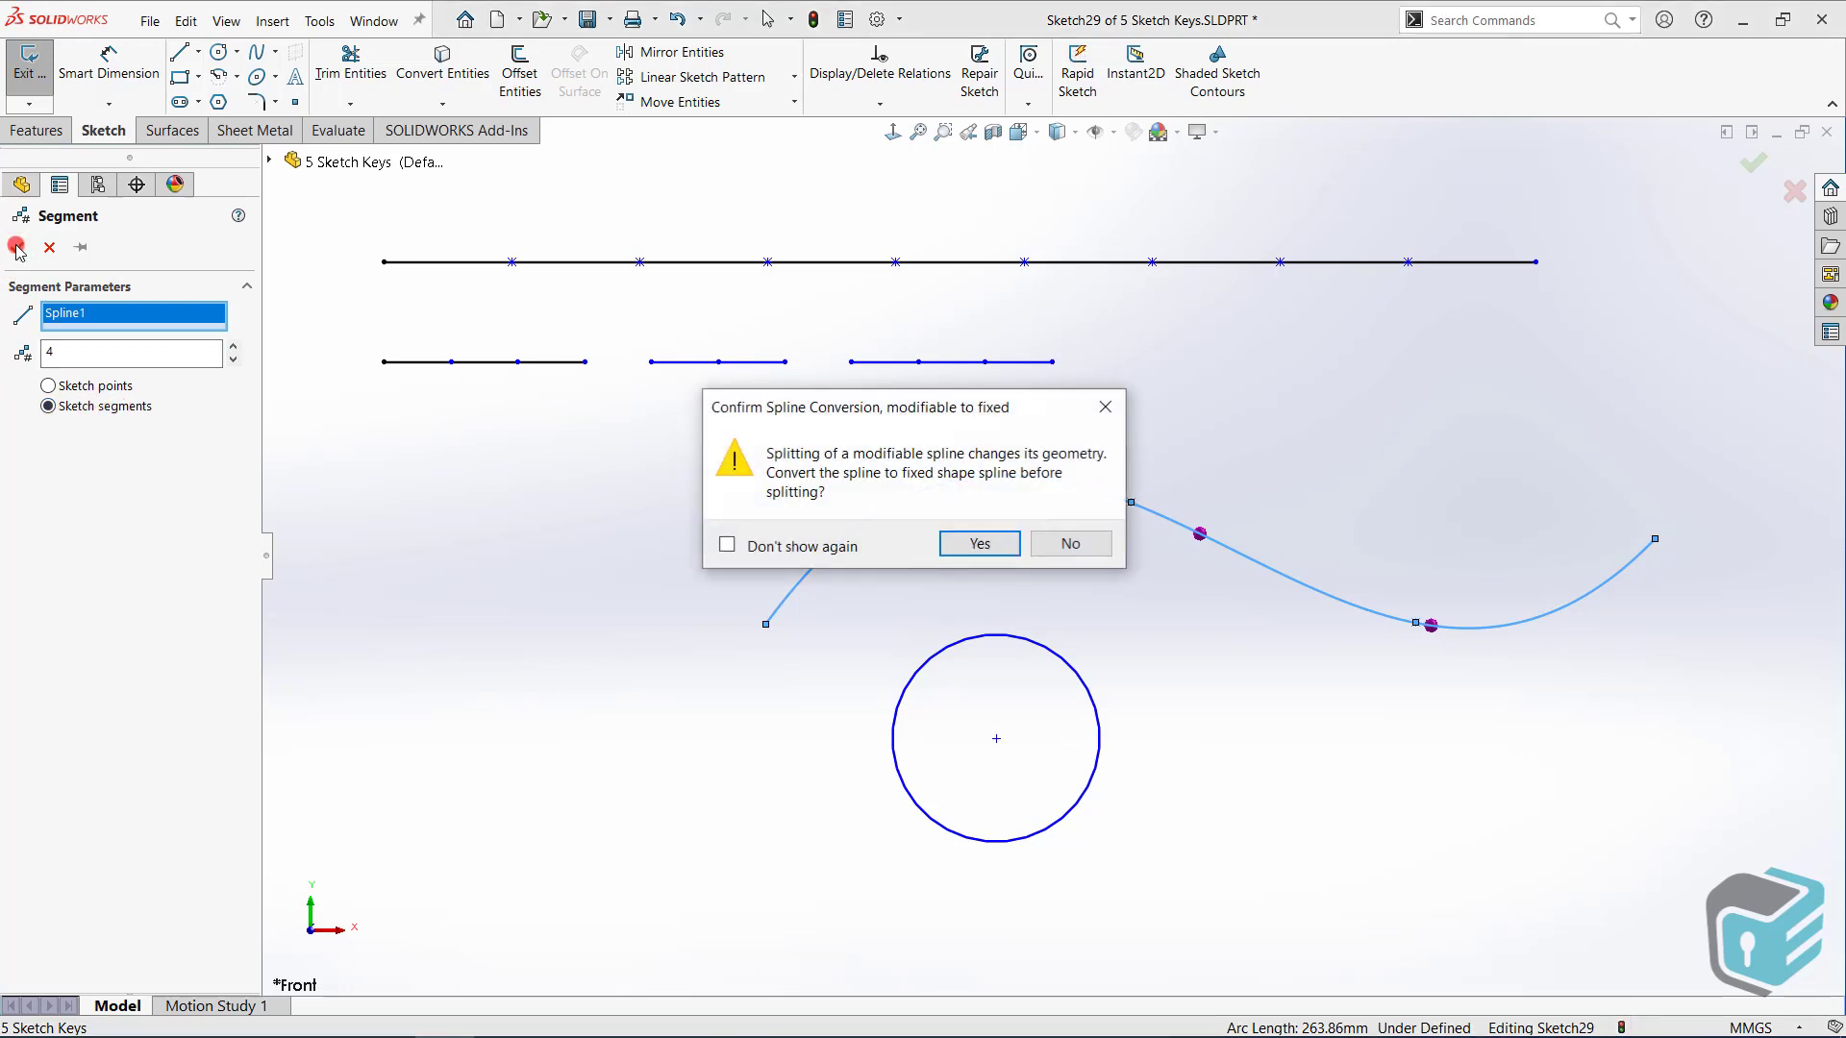
pyautogui.click(1000, 545)
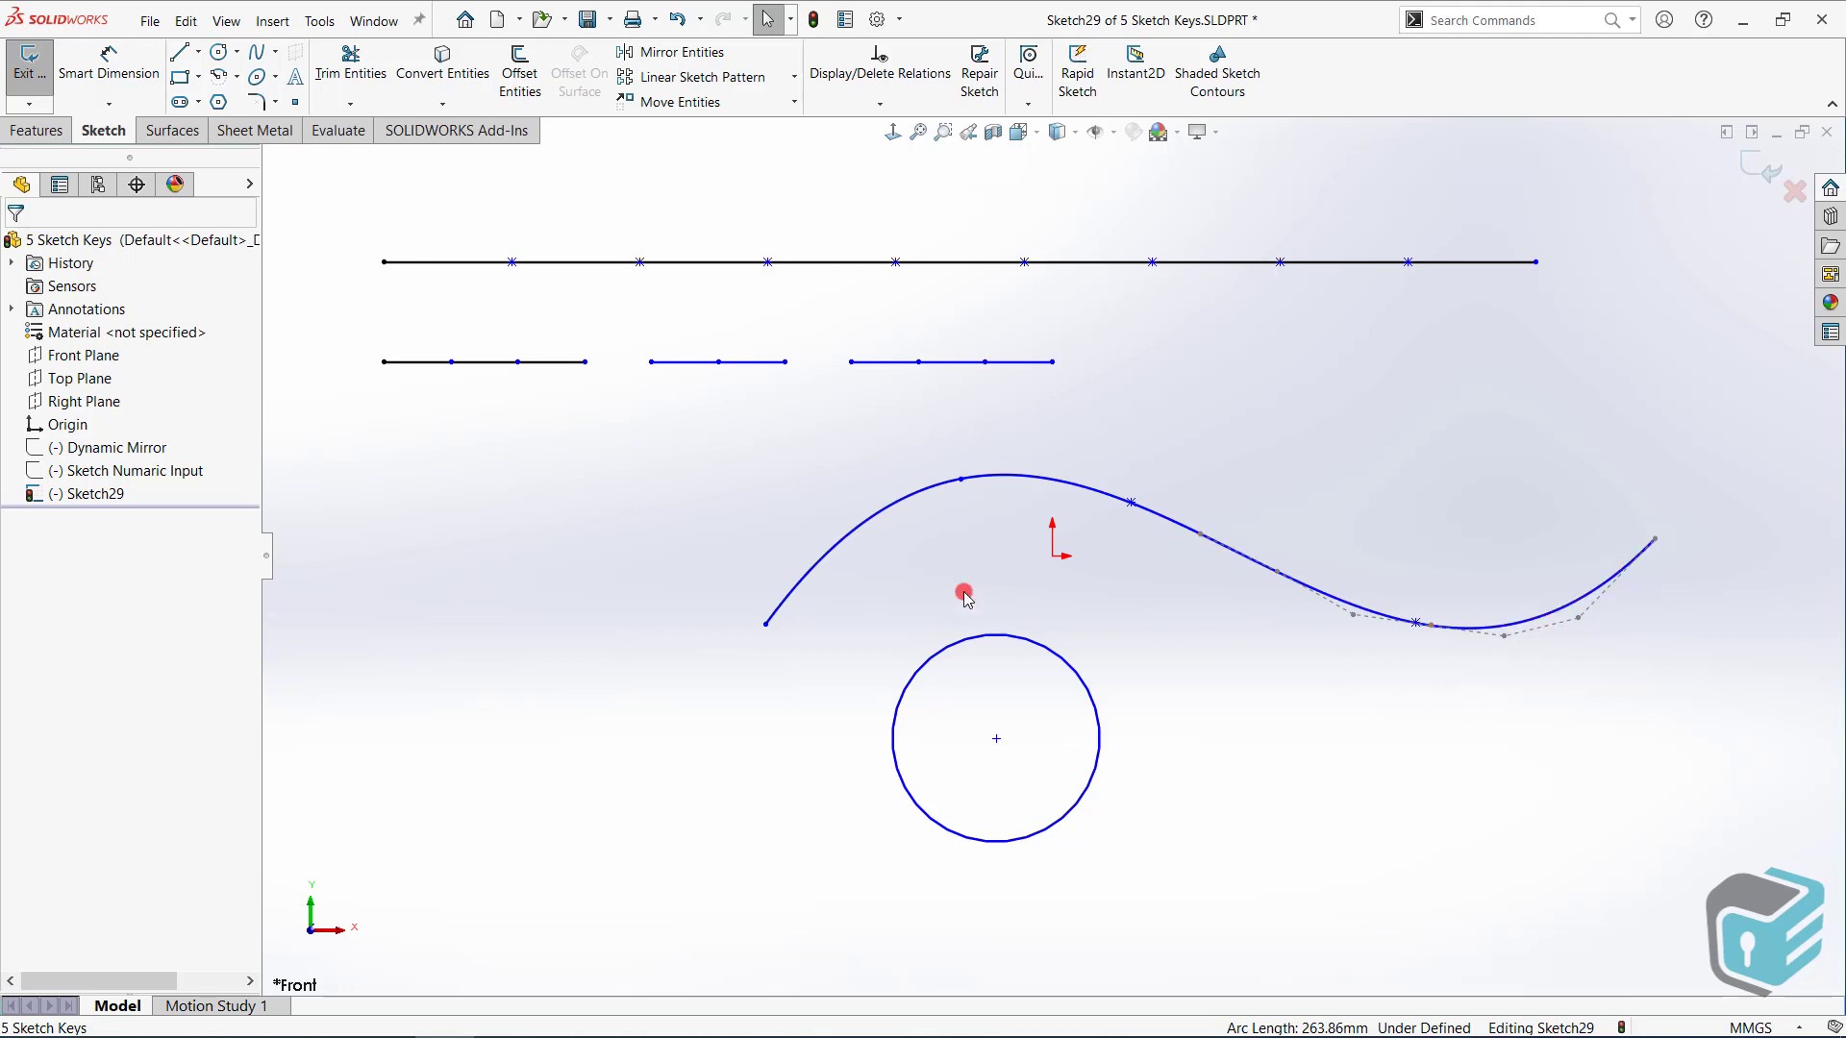
# Move the segmented spline to the left by the joint between its first two segments
pyautogui.click(961, 488)
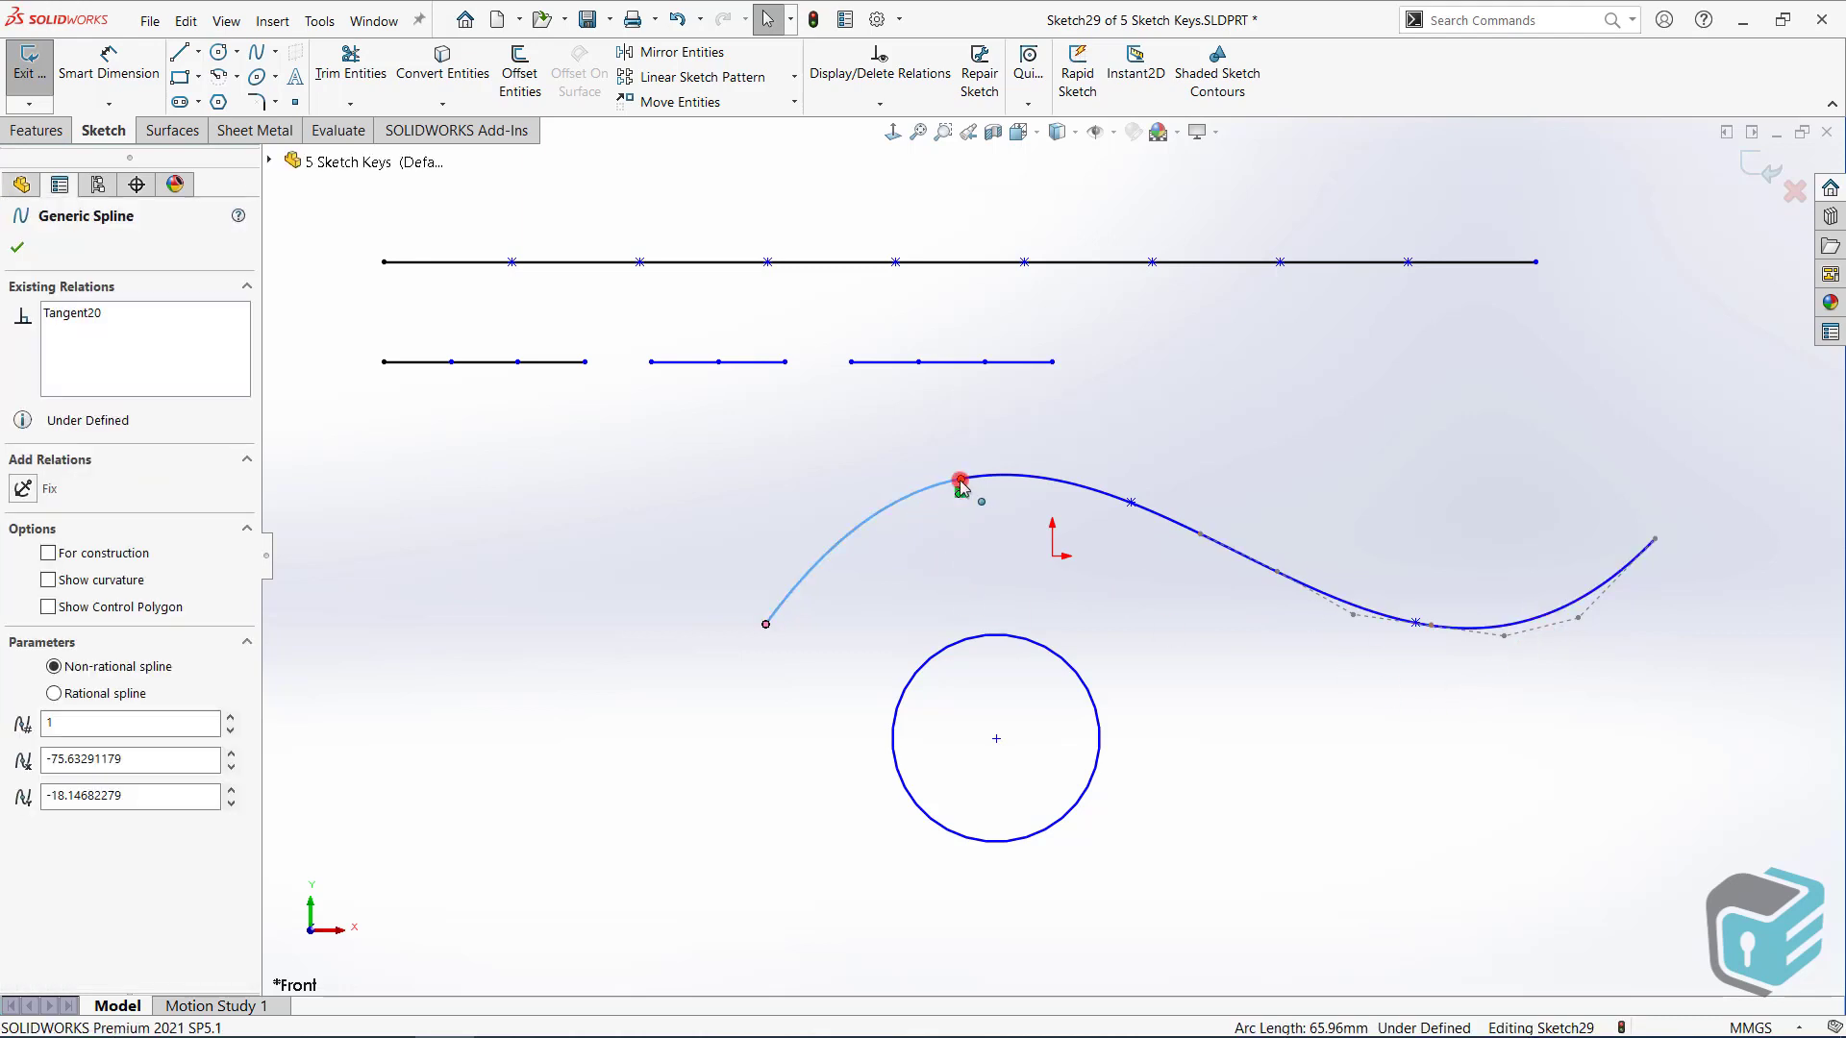
pyautogui.moveTo(964, 488); pyautogui.dragTo(854, 484)
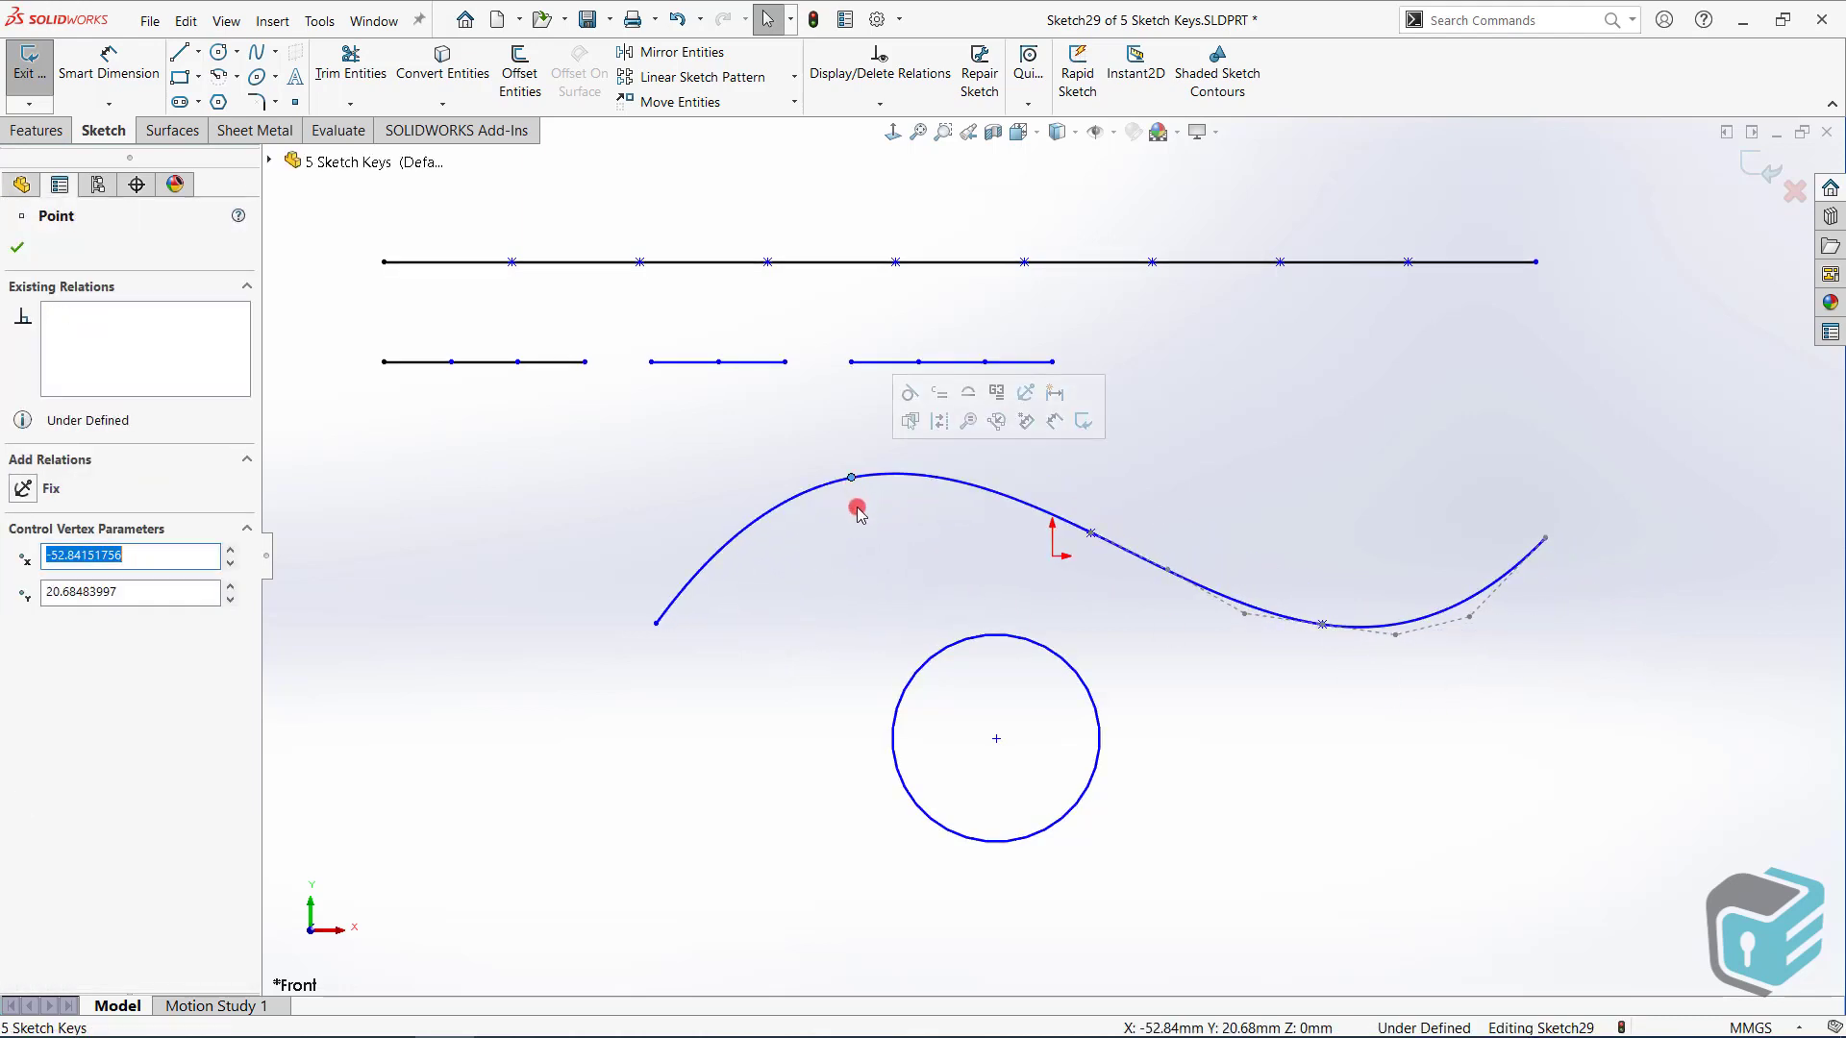
pyautogui.click(853, 505)
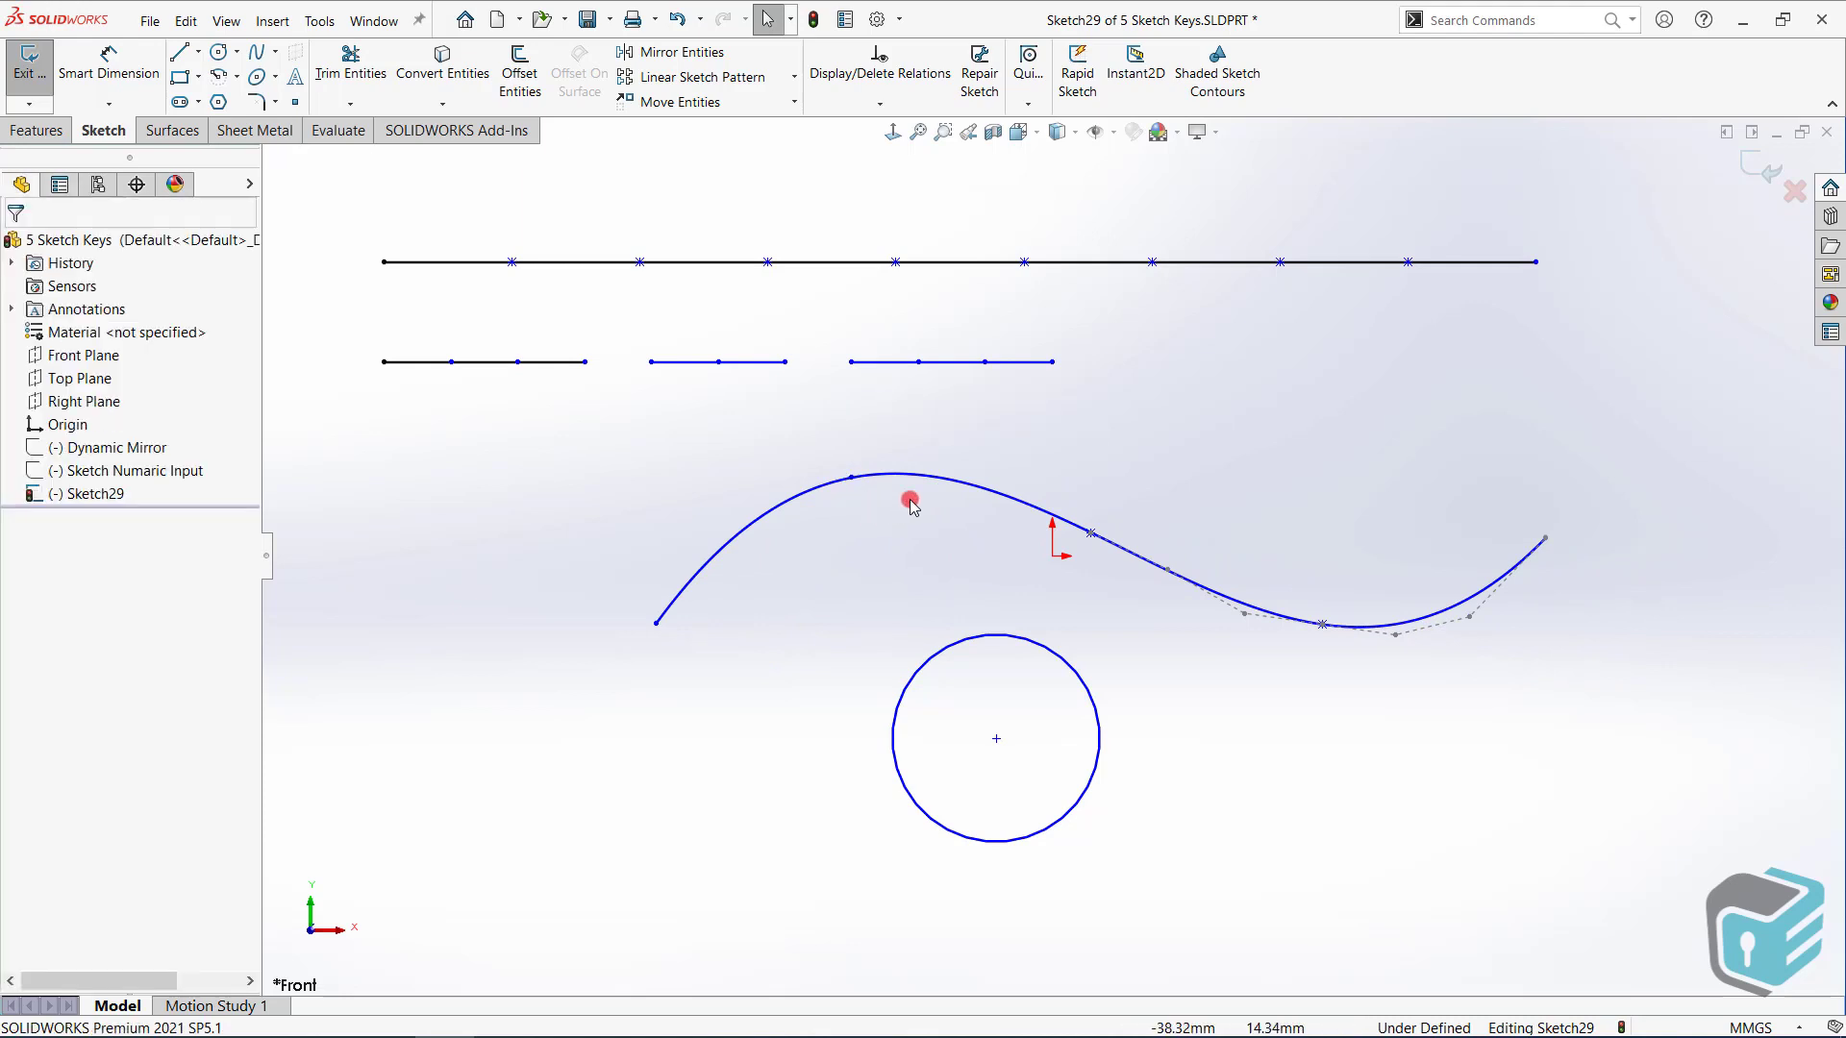
# Delete the second and fourth segments of the divided spline, counted from its left end
pyautogui.click(957, 487)
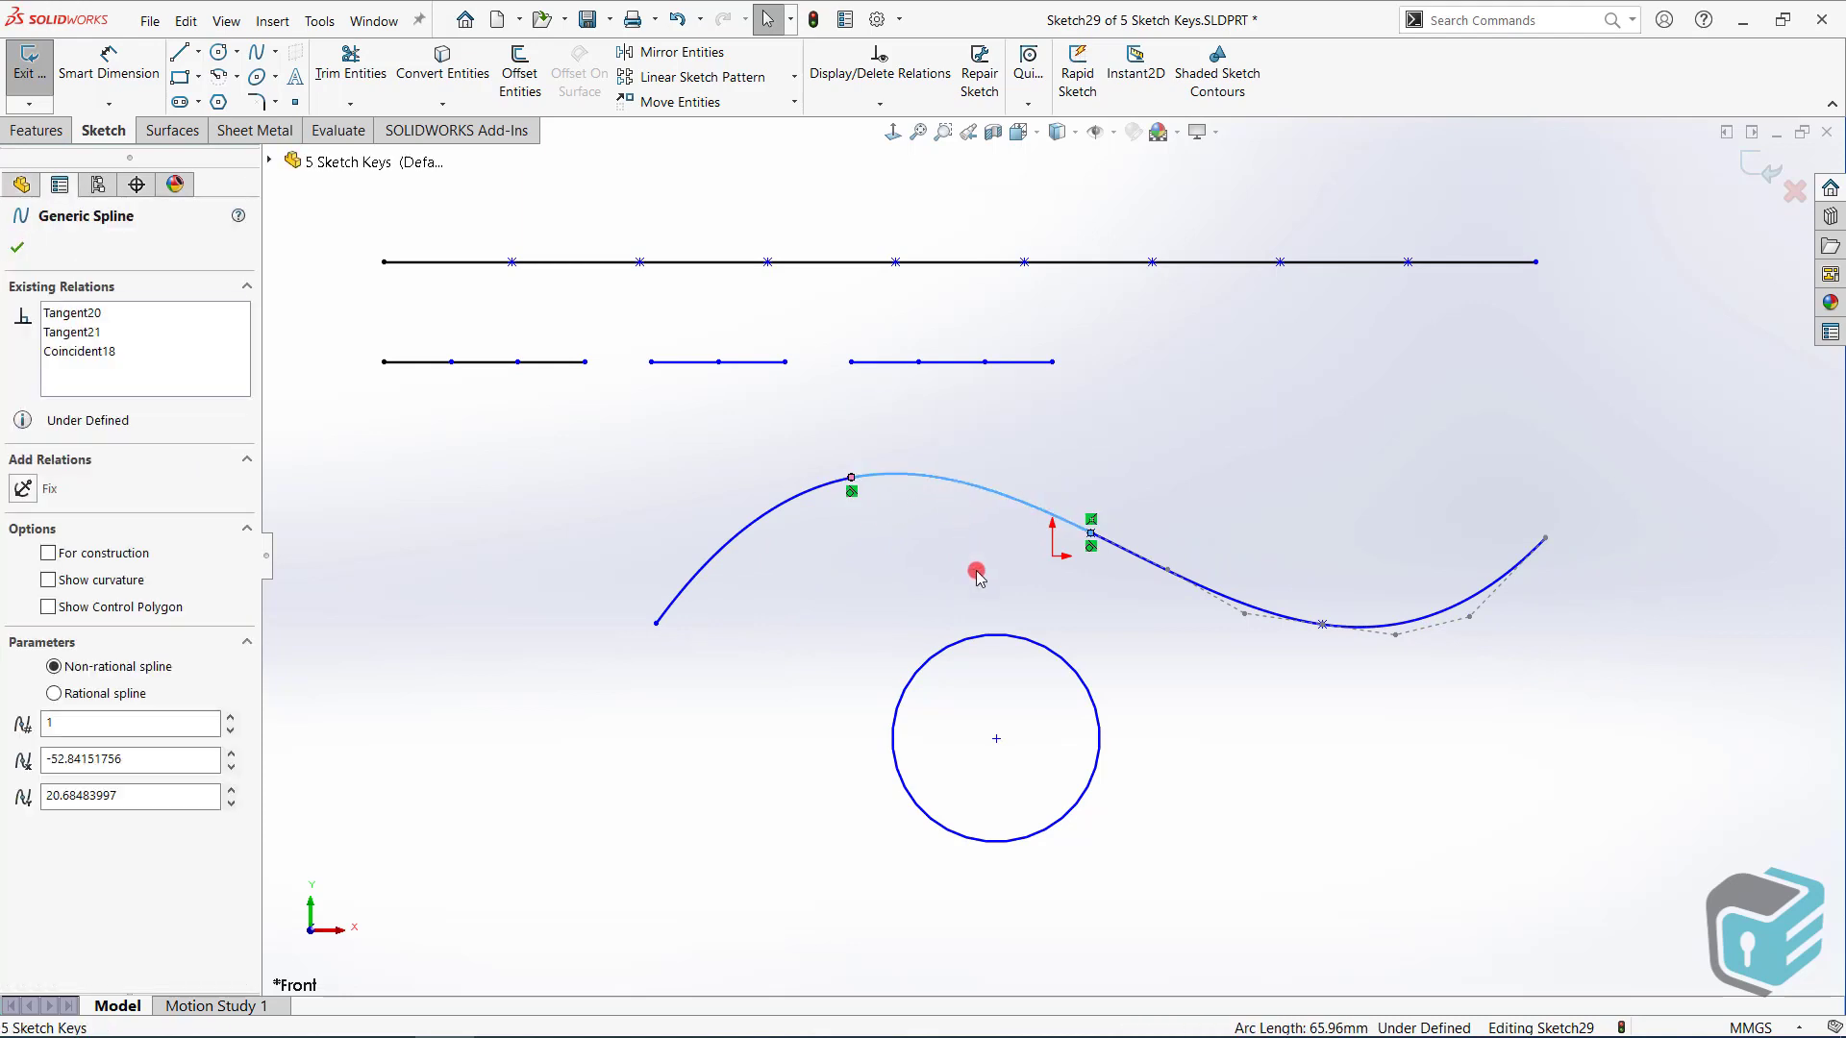
pyautogui.press('Delete')
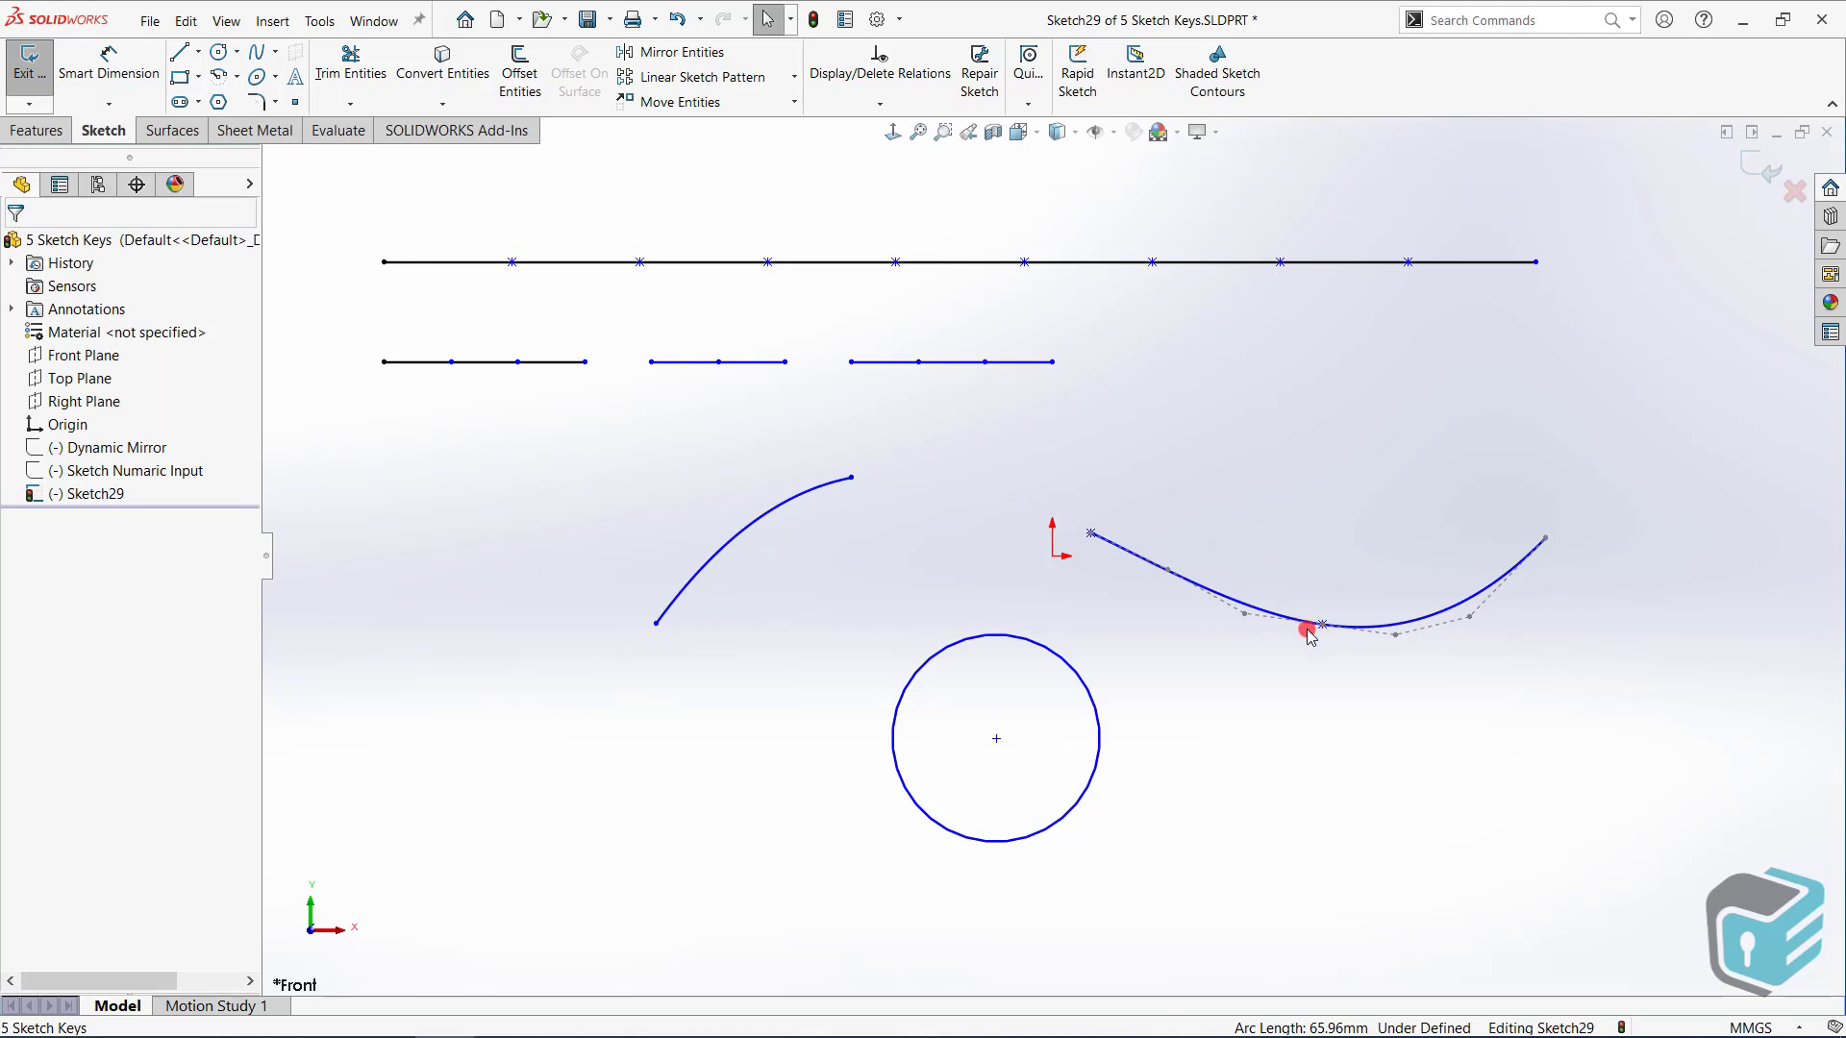
pyautogui.click(1420, 629)
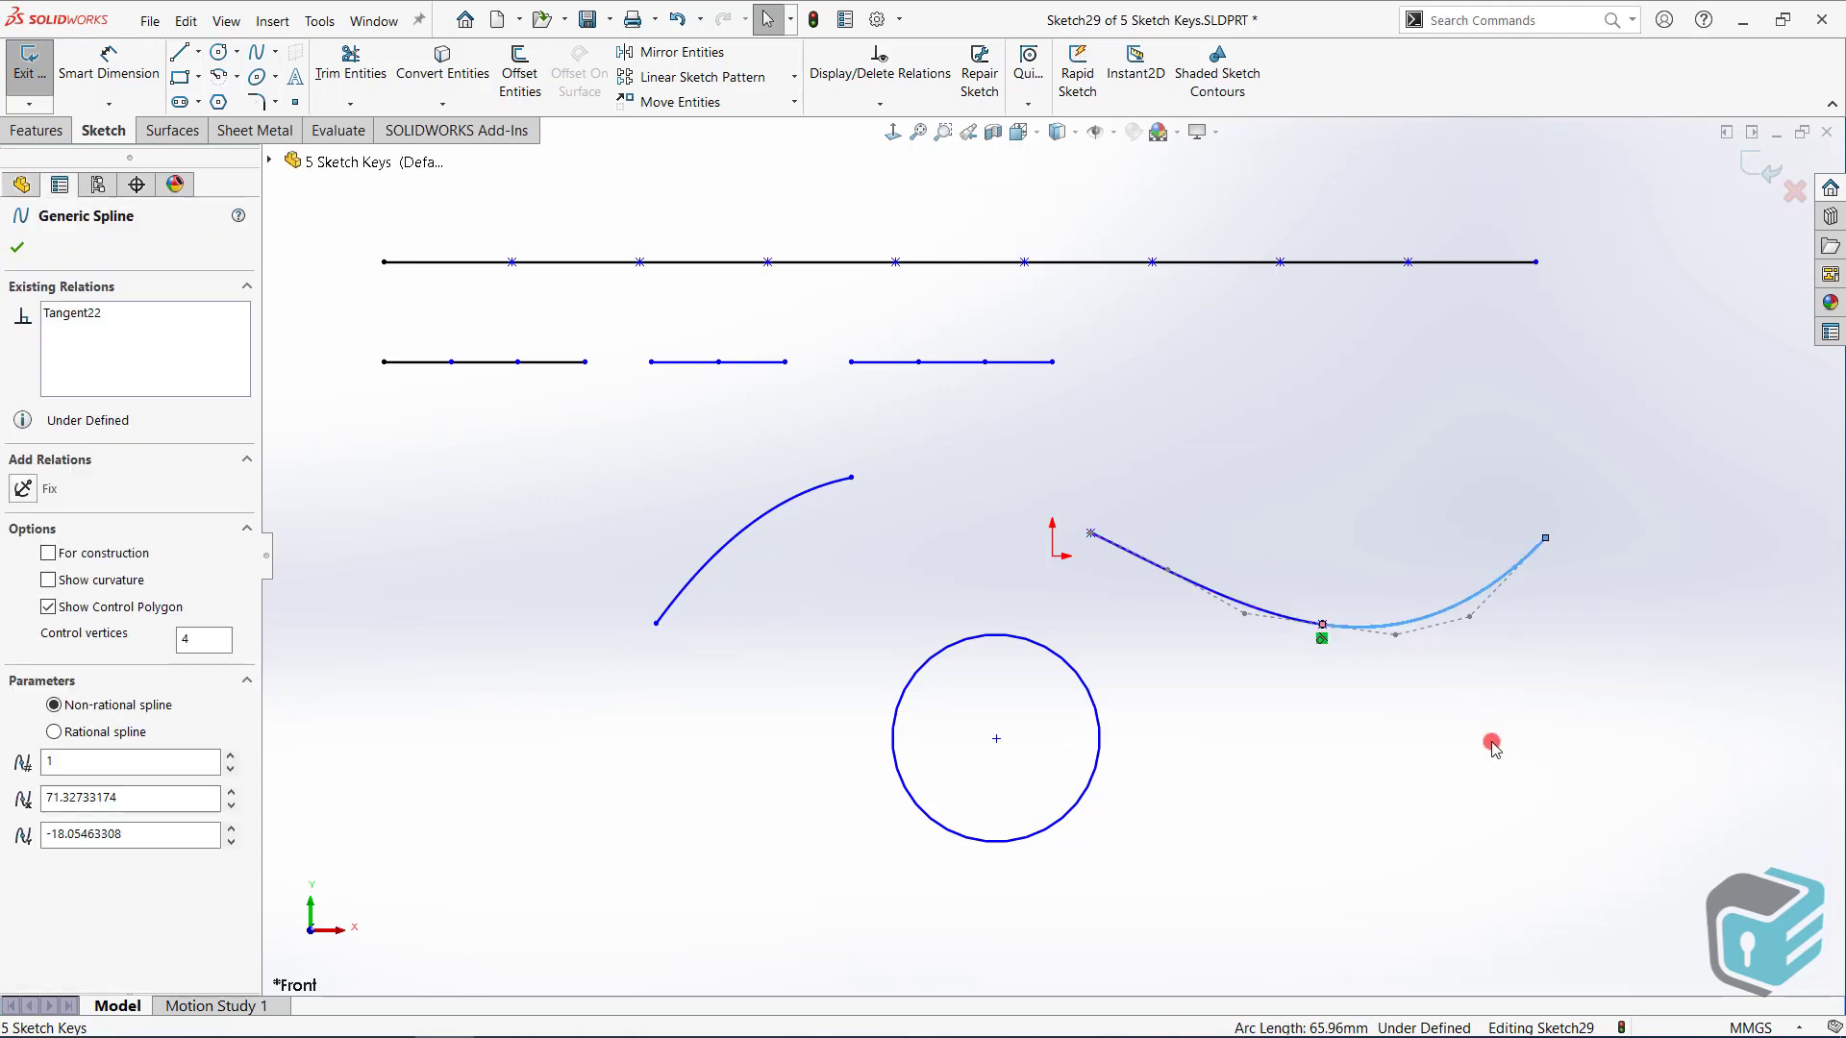
pyautogui.press('Delete')
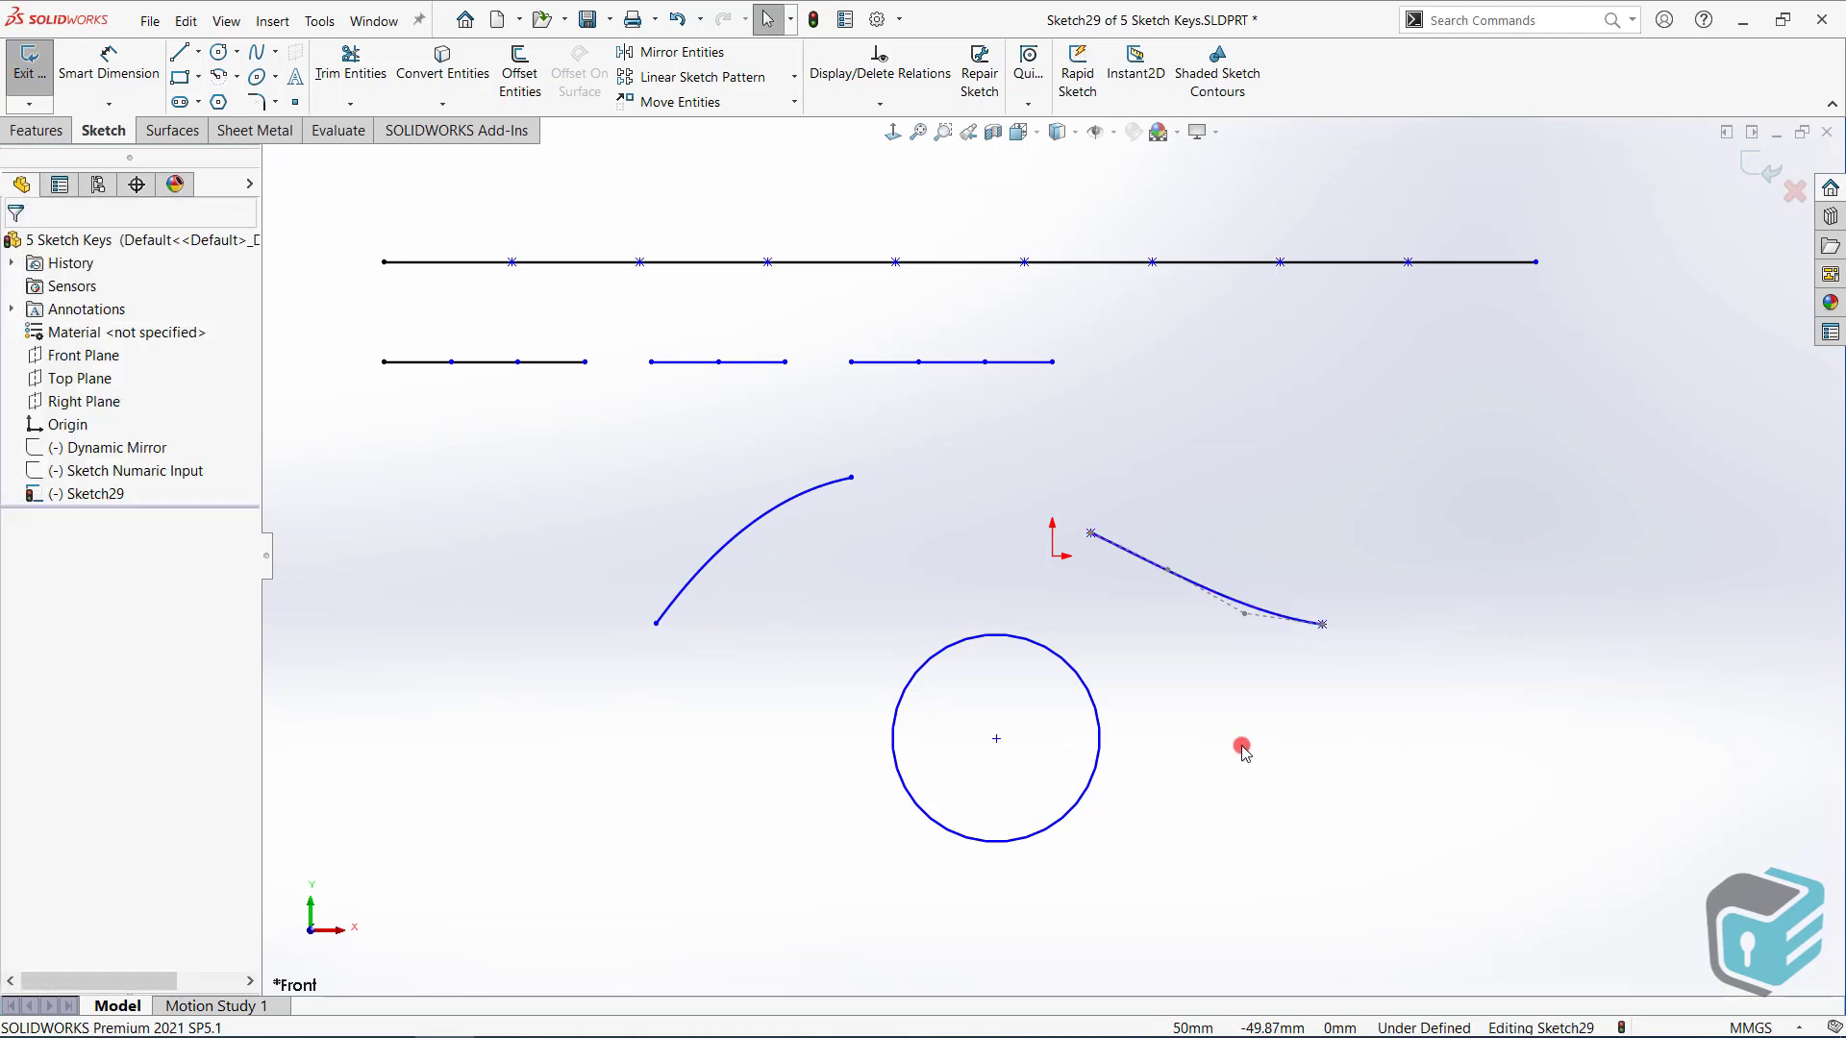
# Use Segment to place 4 equidistant sketch points on the circle, and check the relation on its leftmost point
pyautogui.click(319, 20)
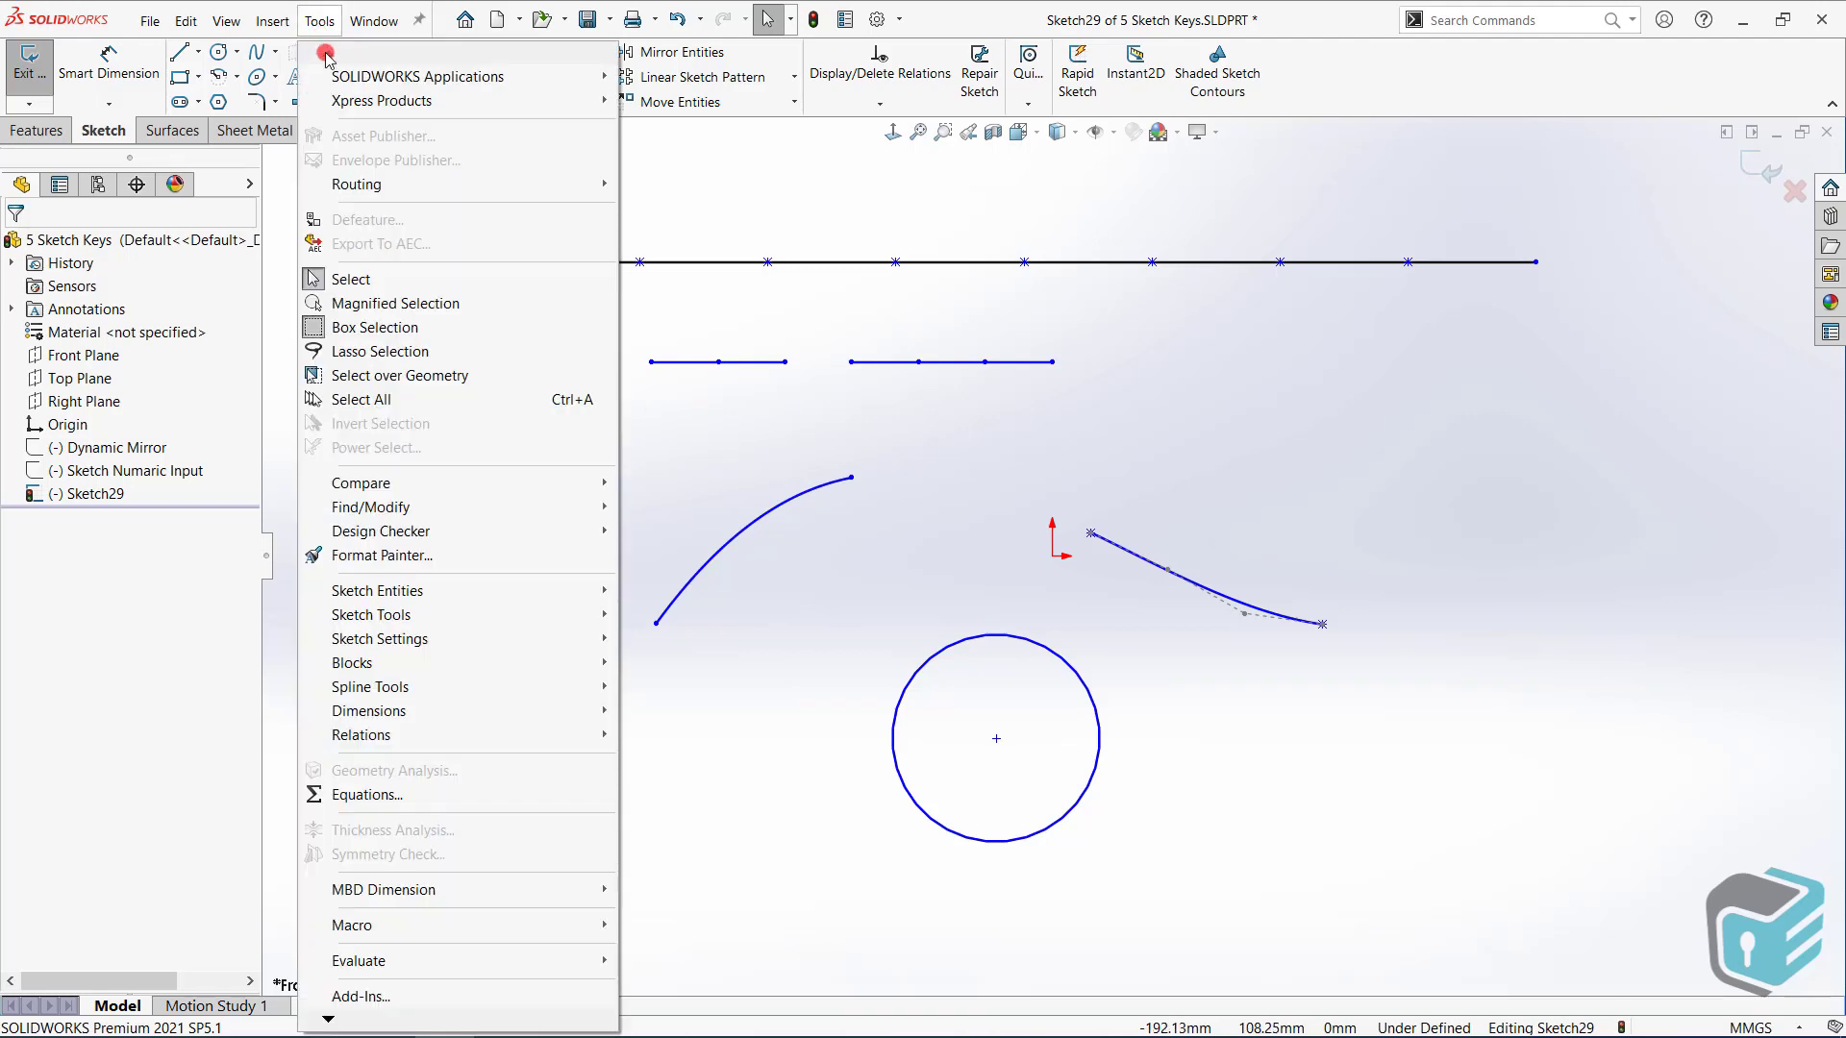
pyautogui.moveTo(439, 615)
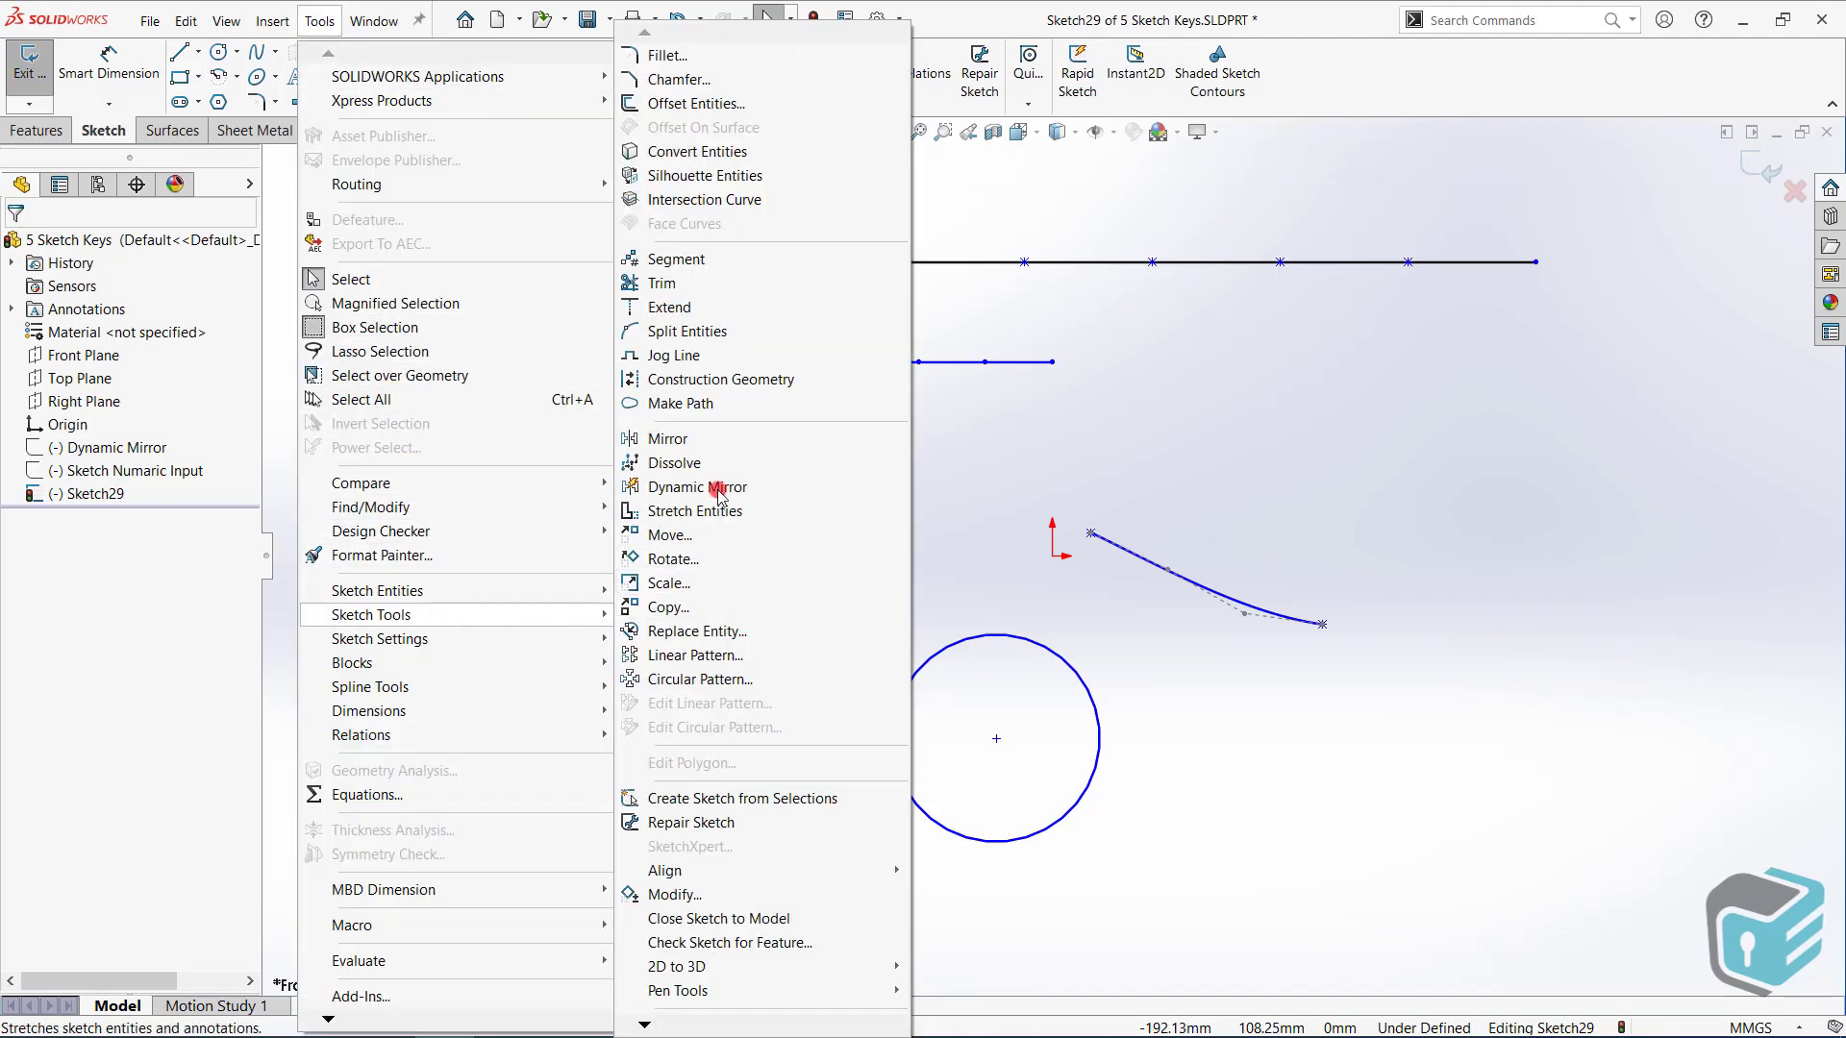
pyautogui.click(705, 261)
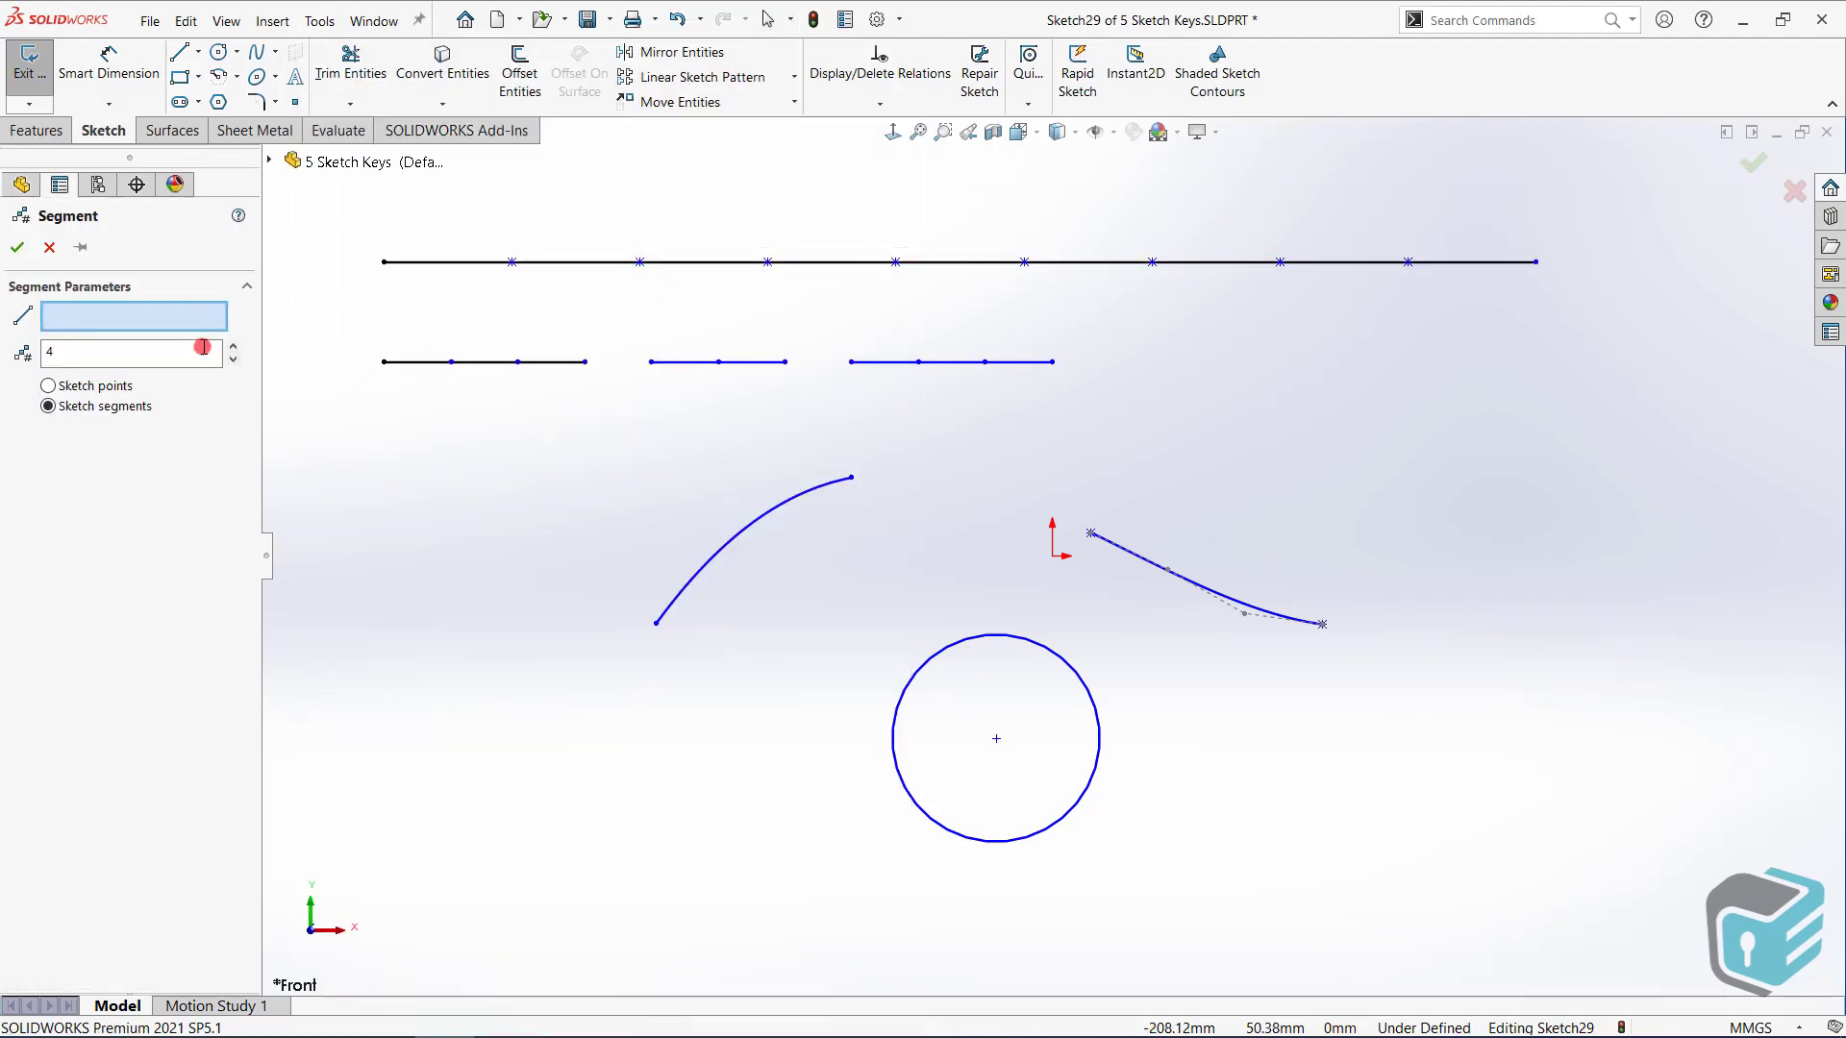
pyautogui.click(958, 646)
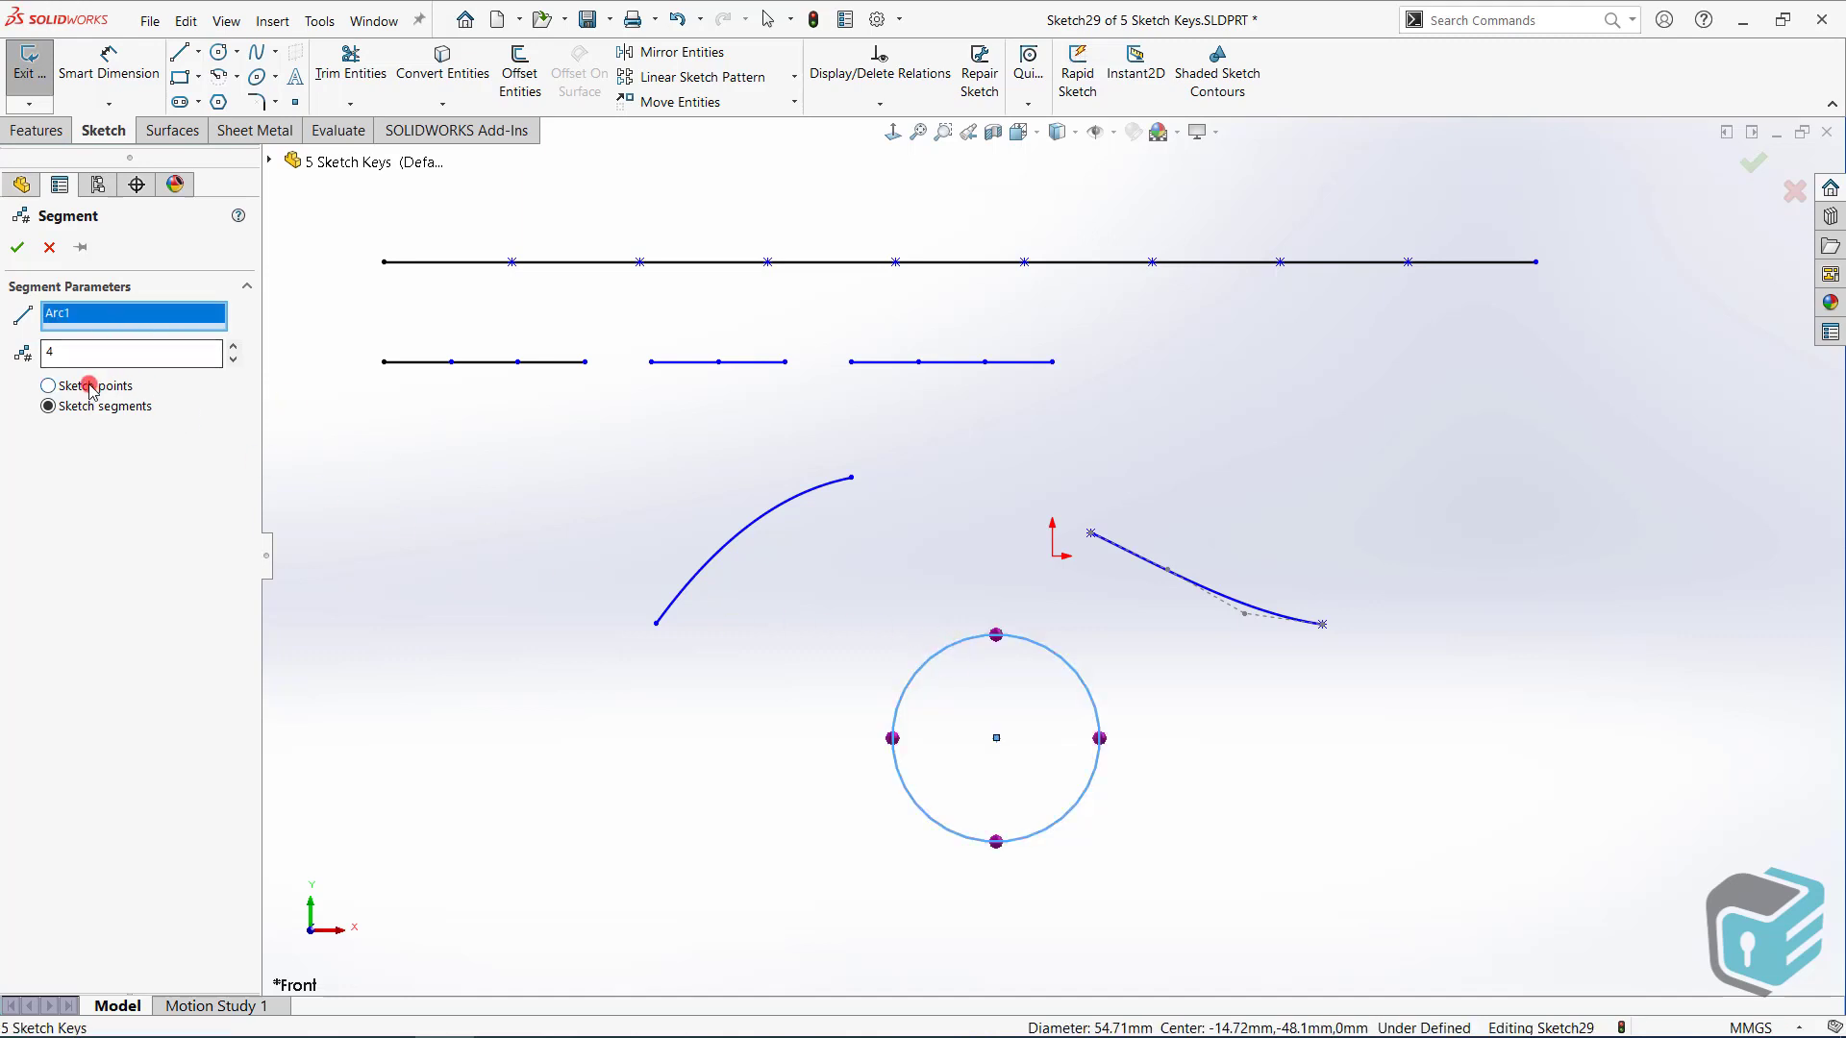
pyautogui.click(18, 247)
pyautogui.click(893, 738)
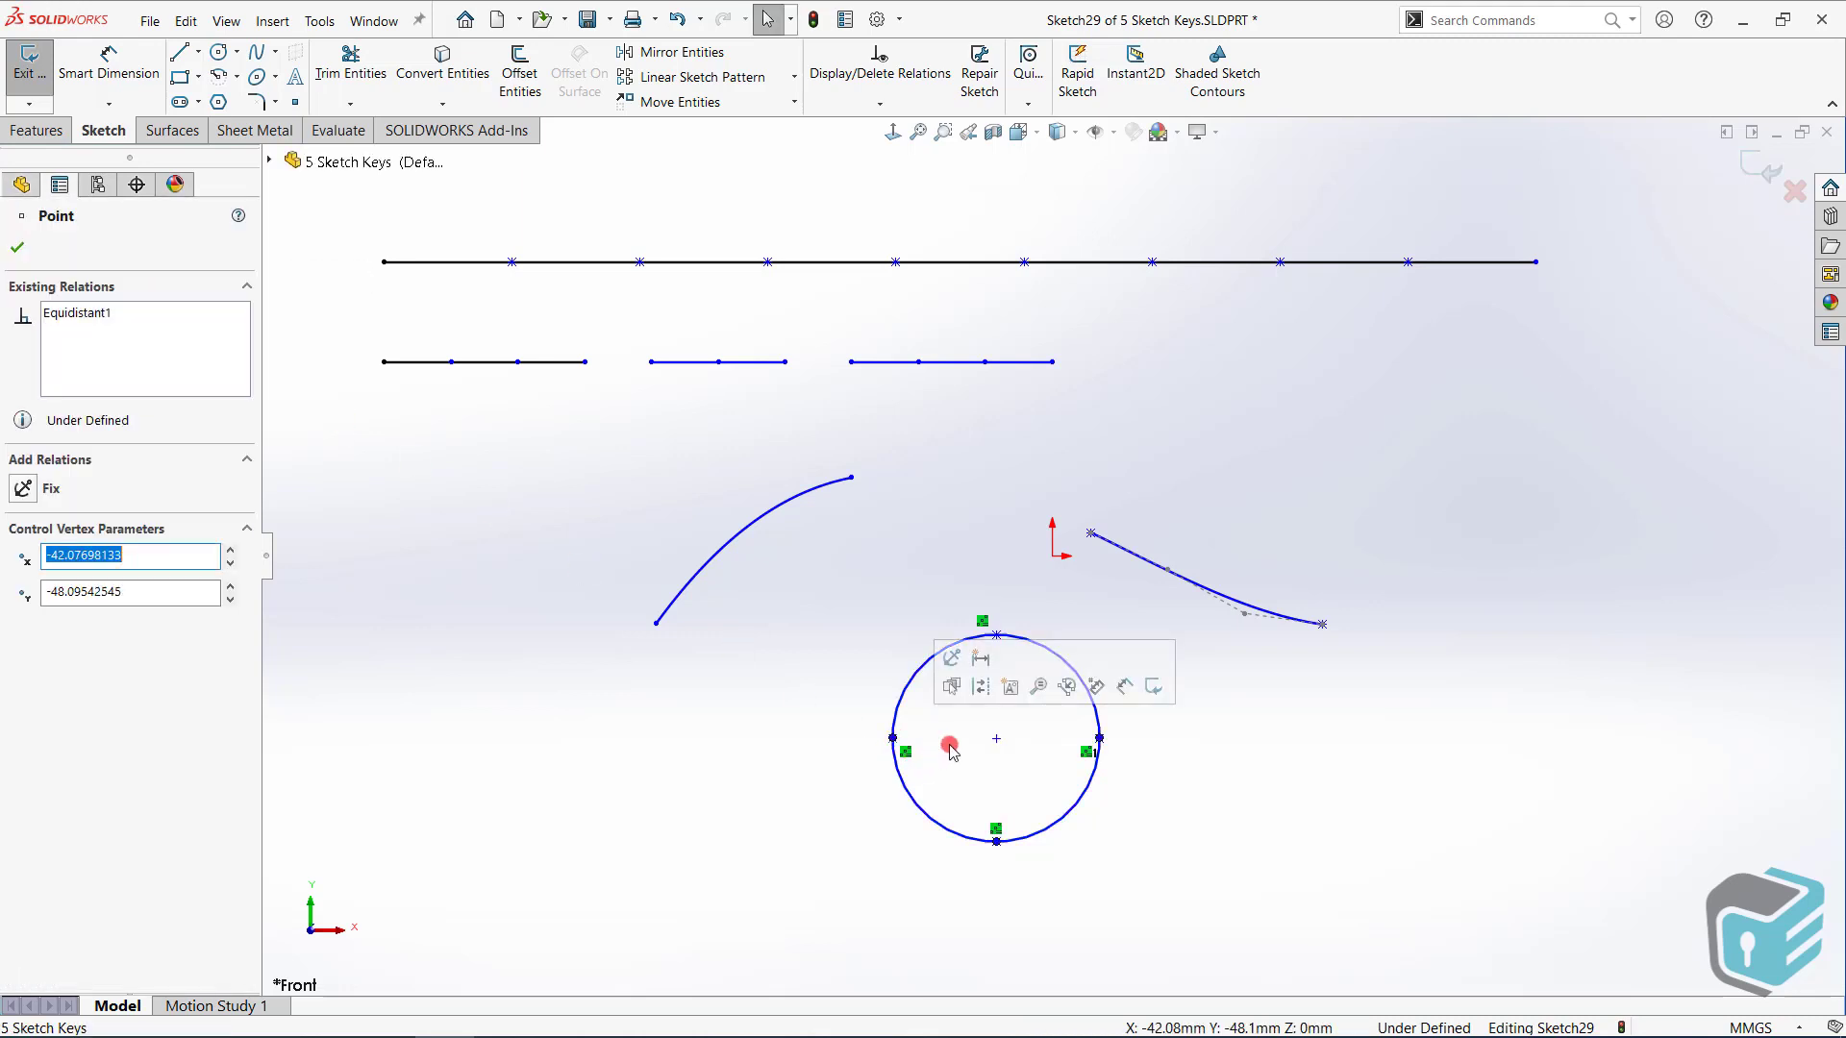
pyautogui.click(1127, 756)
pyautogui.click(1097, 719)
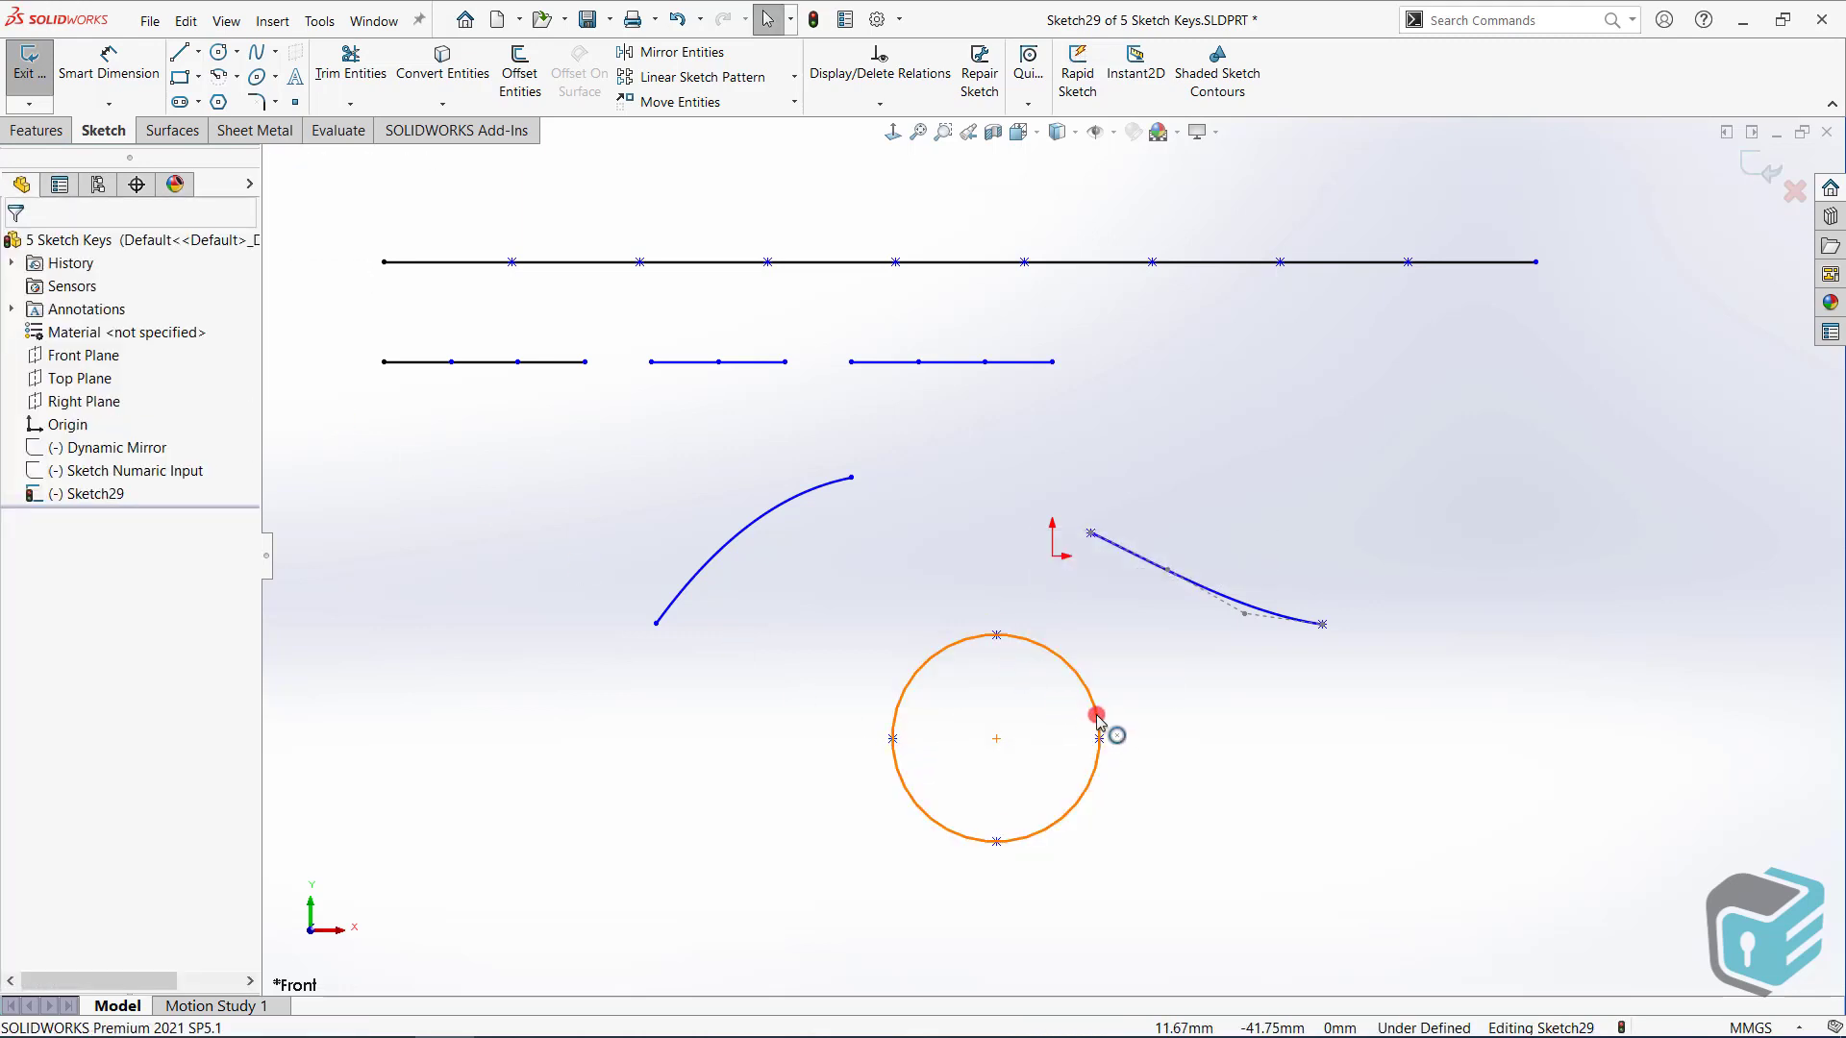
pyautogui.click(1193, 833)
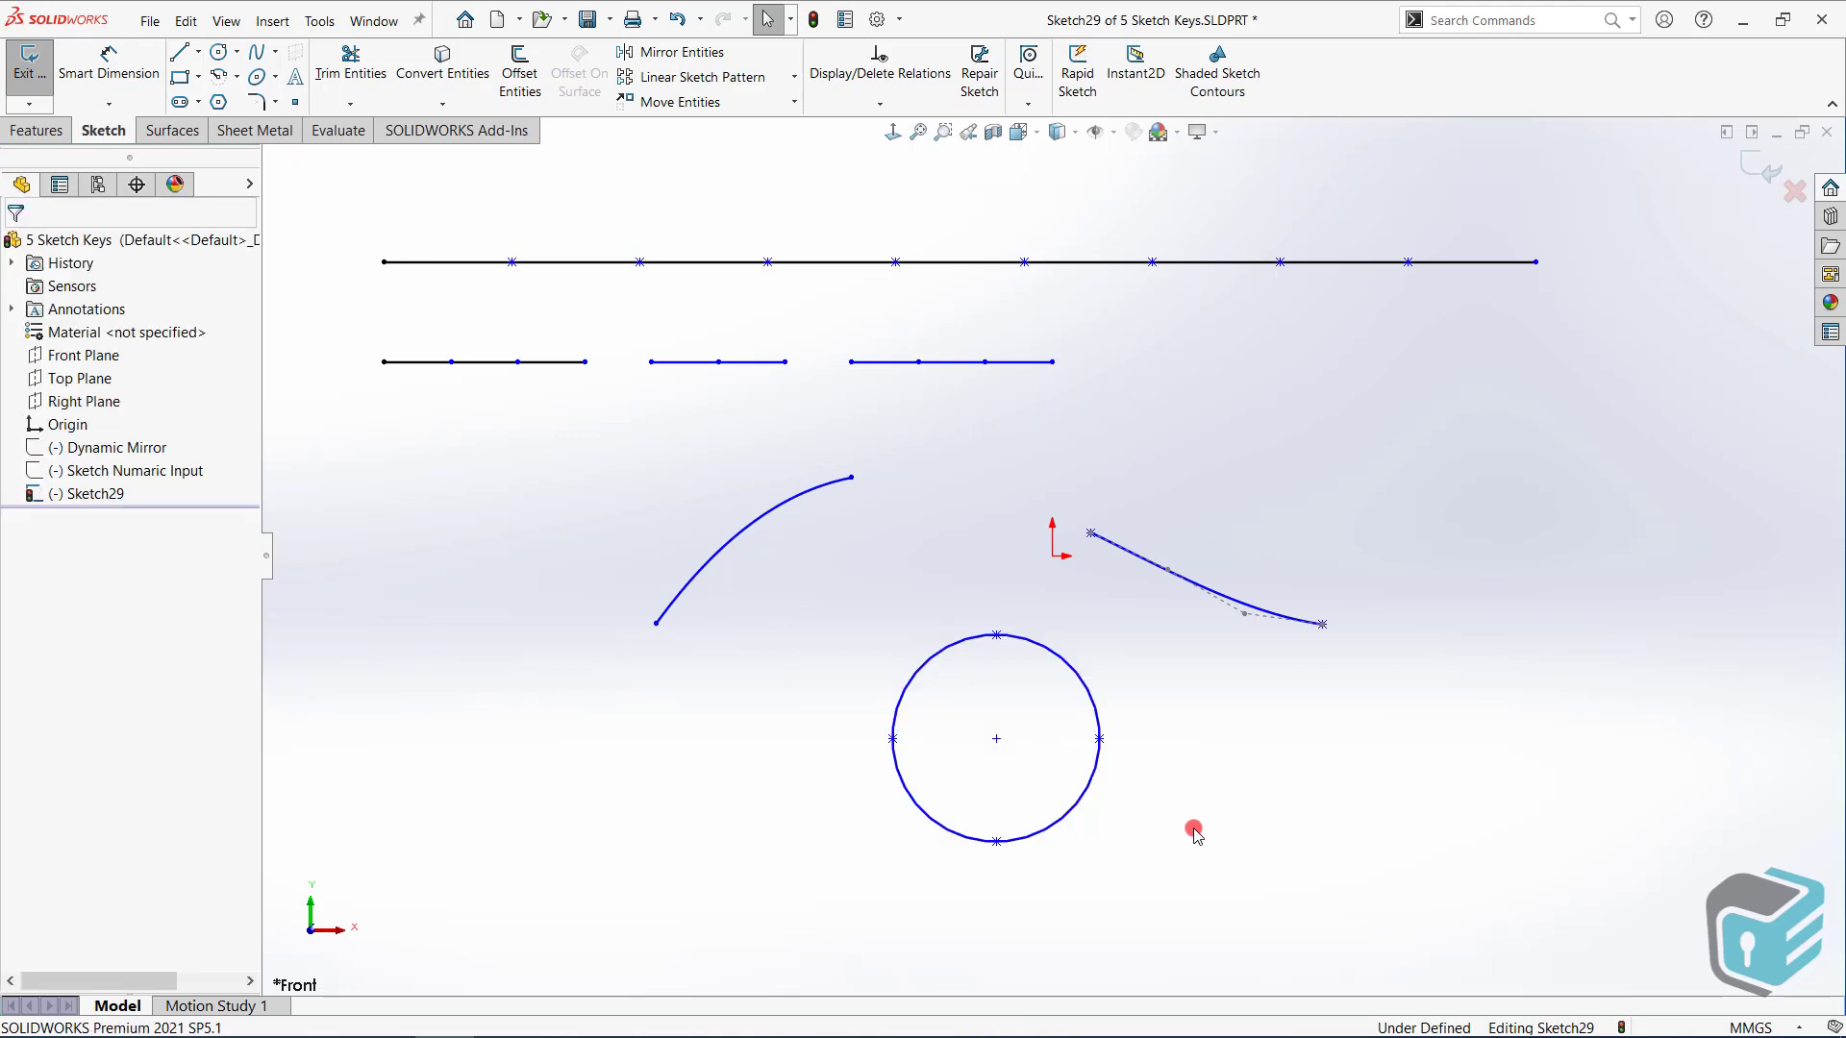
# Exit the segment sketch and open the Repair Sketch profile for editing
pyautogui.click(1763, 165)
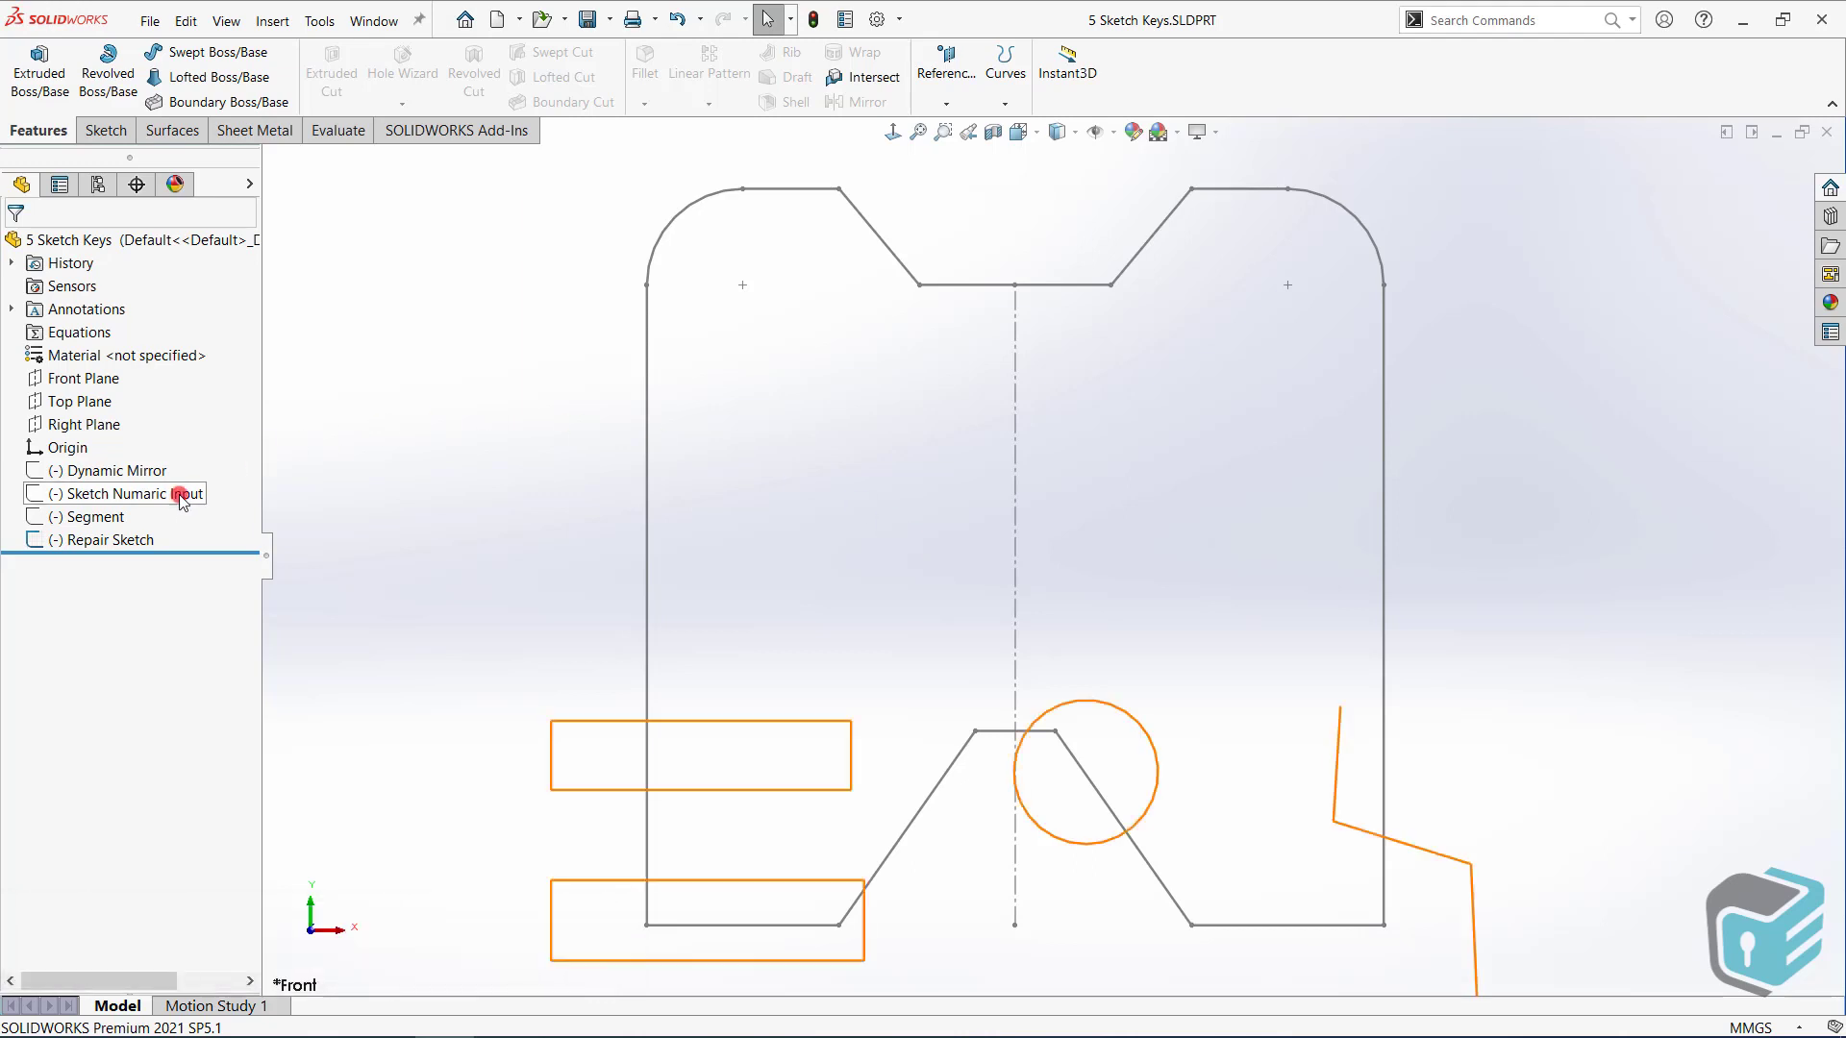
pyautogui.click(124, 540)
pyautogui.click(141, 484)
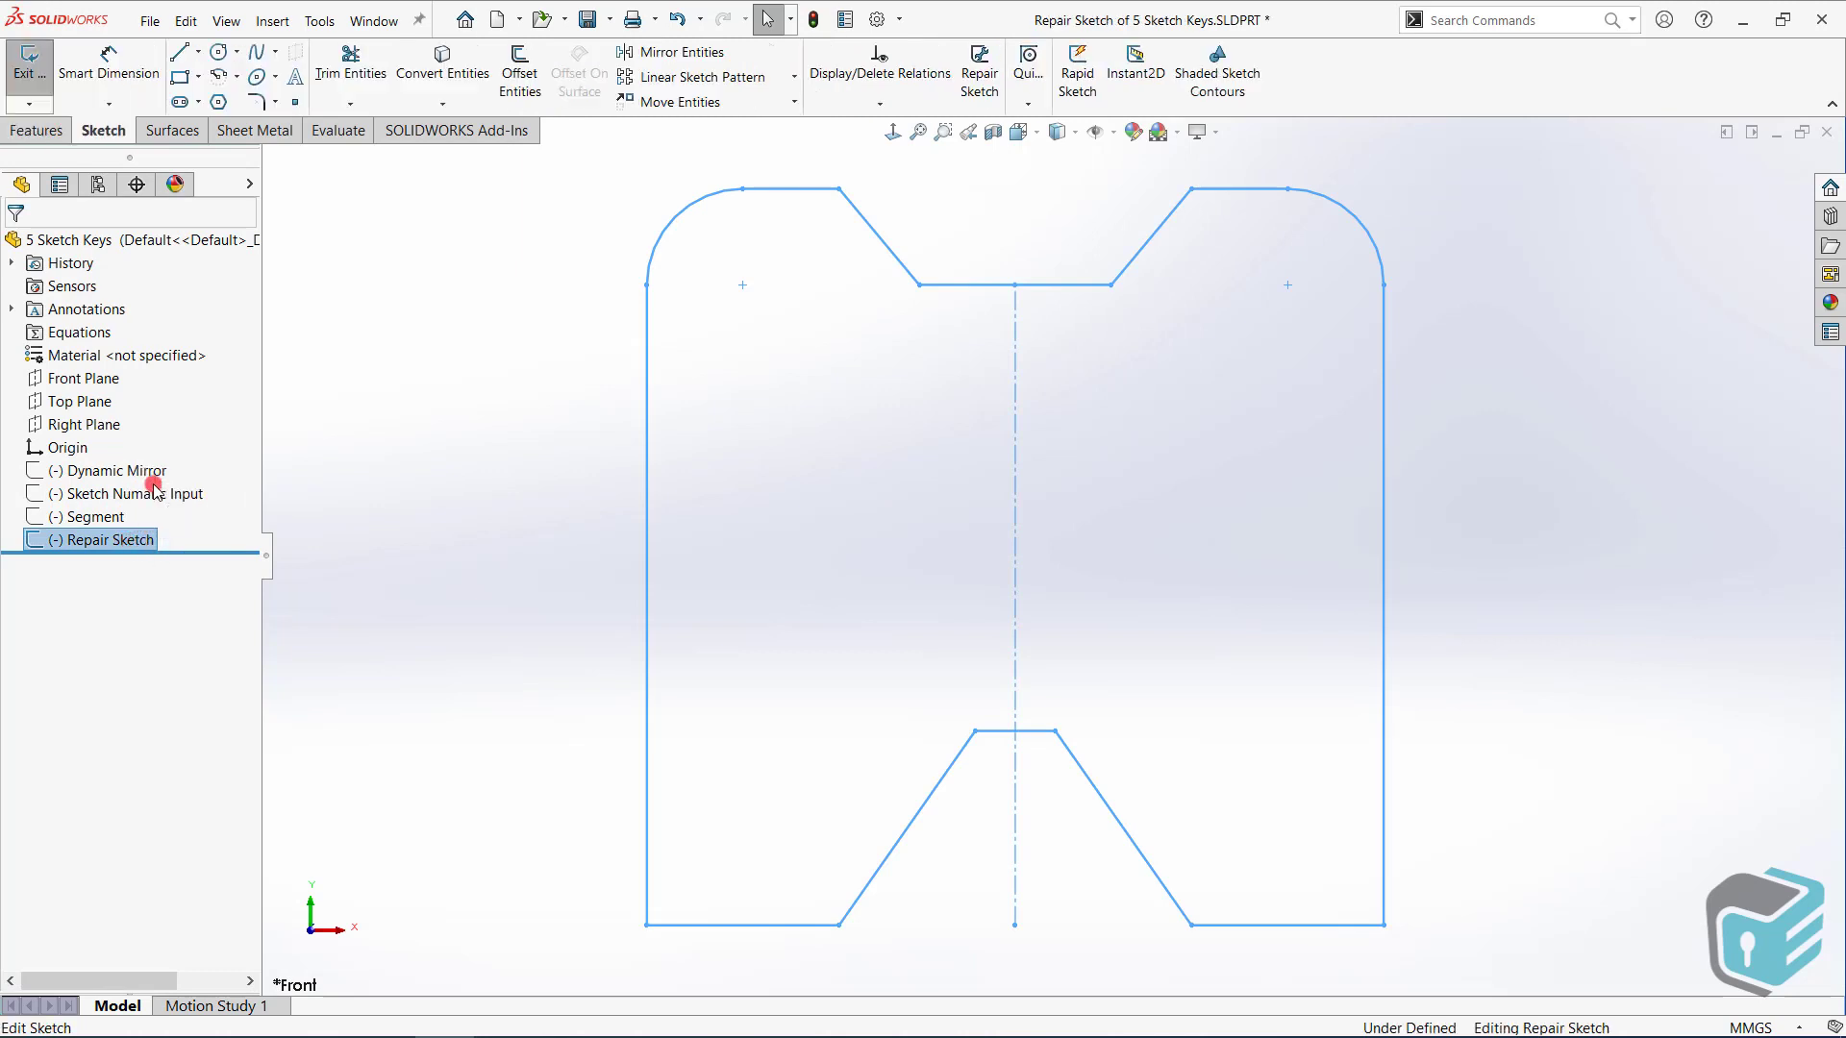
# Select the chain of connected lines from the profile's left vertical line to examine its extent, and clear the selection
pyautogui.click(643, 456)
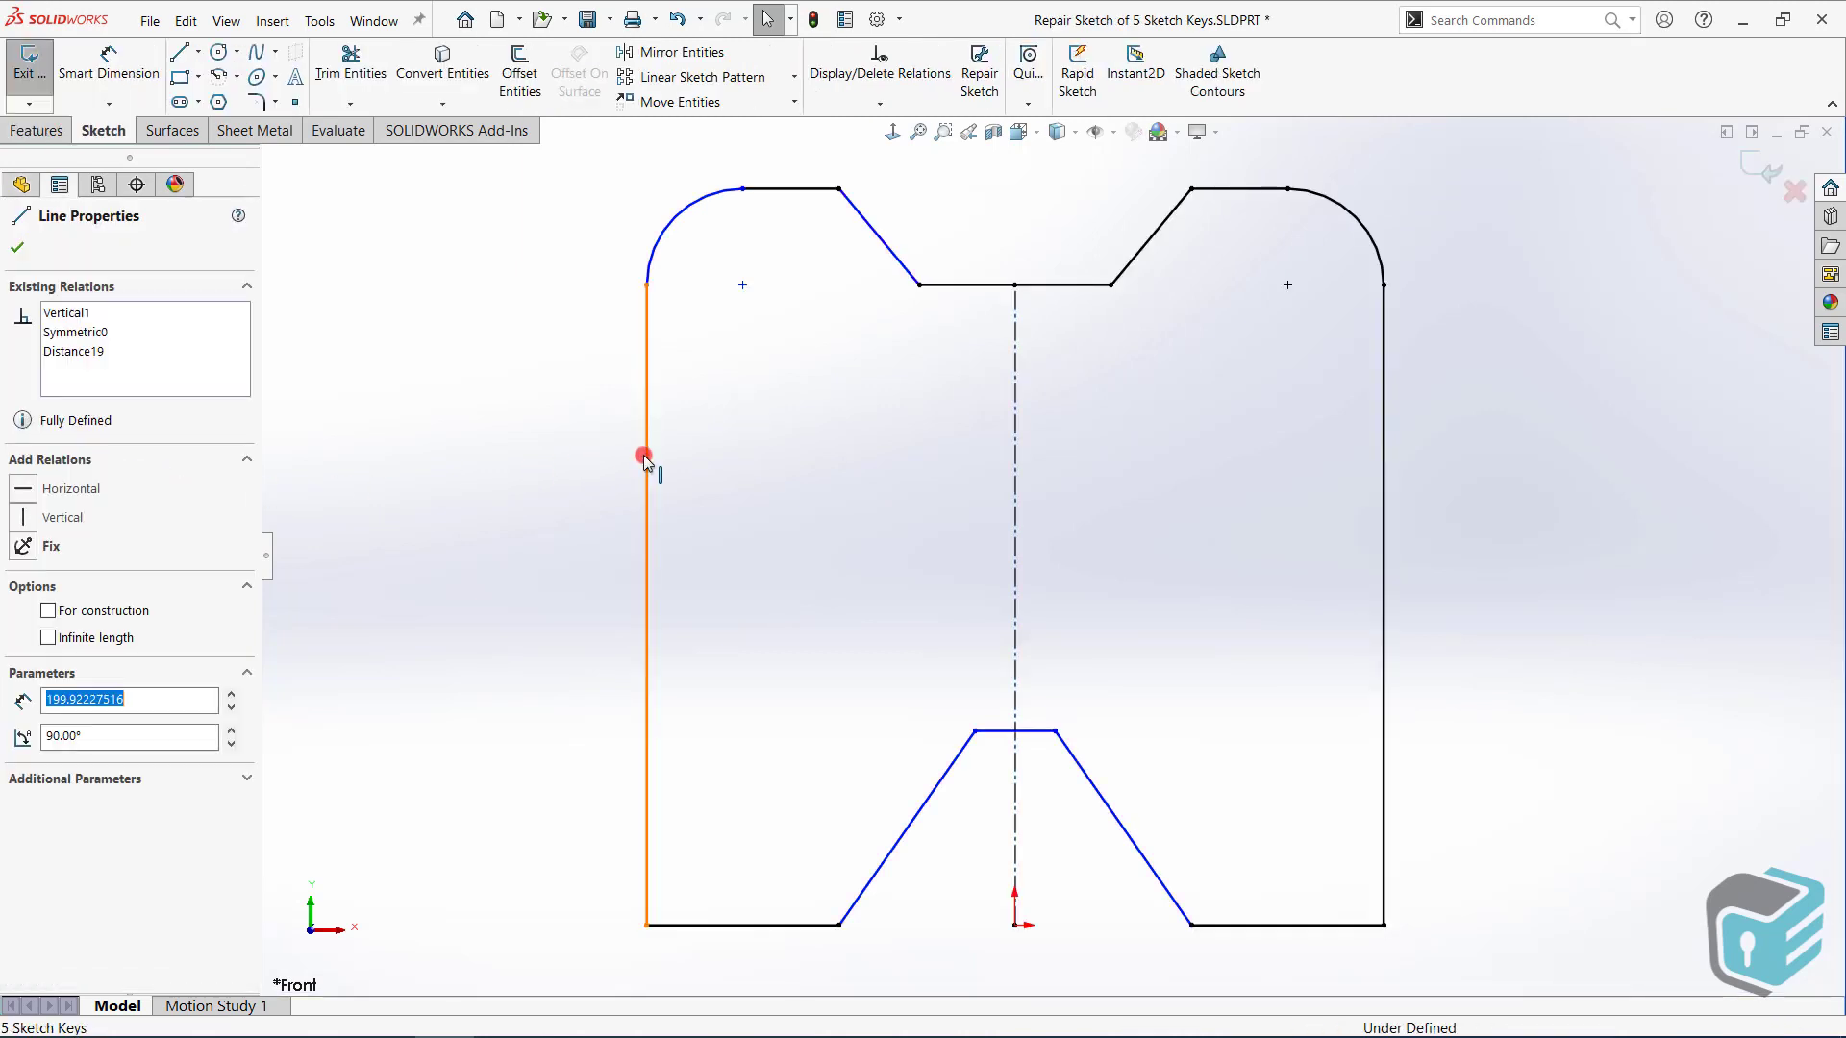
pyautogui.click(652, 482)
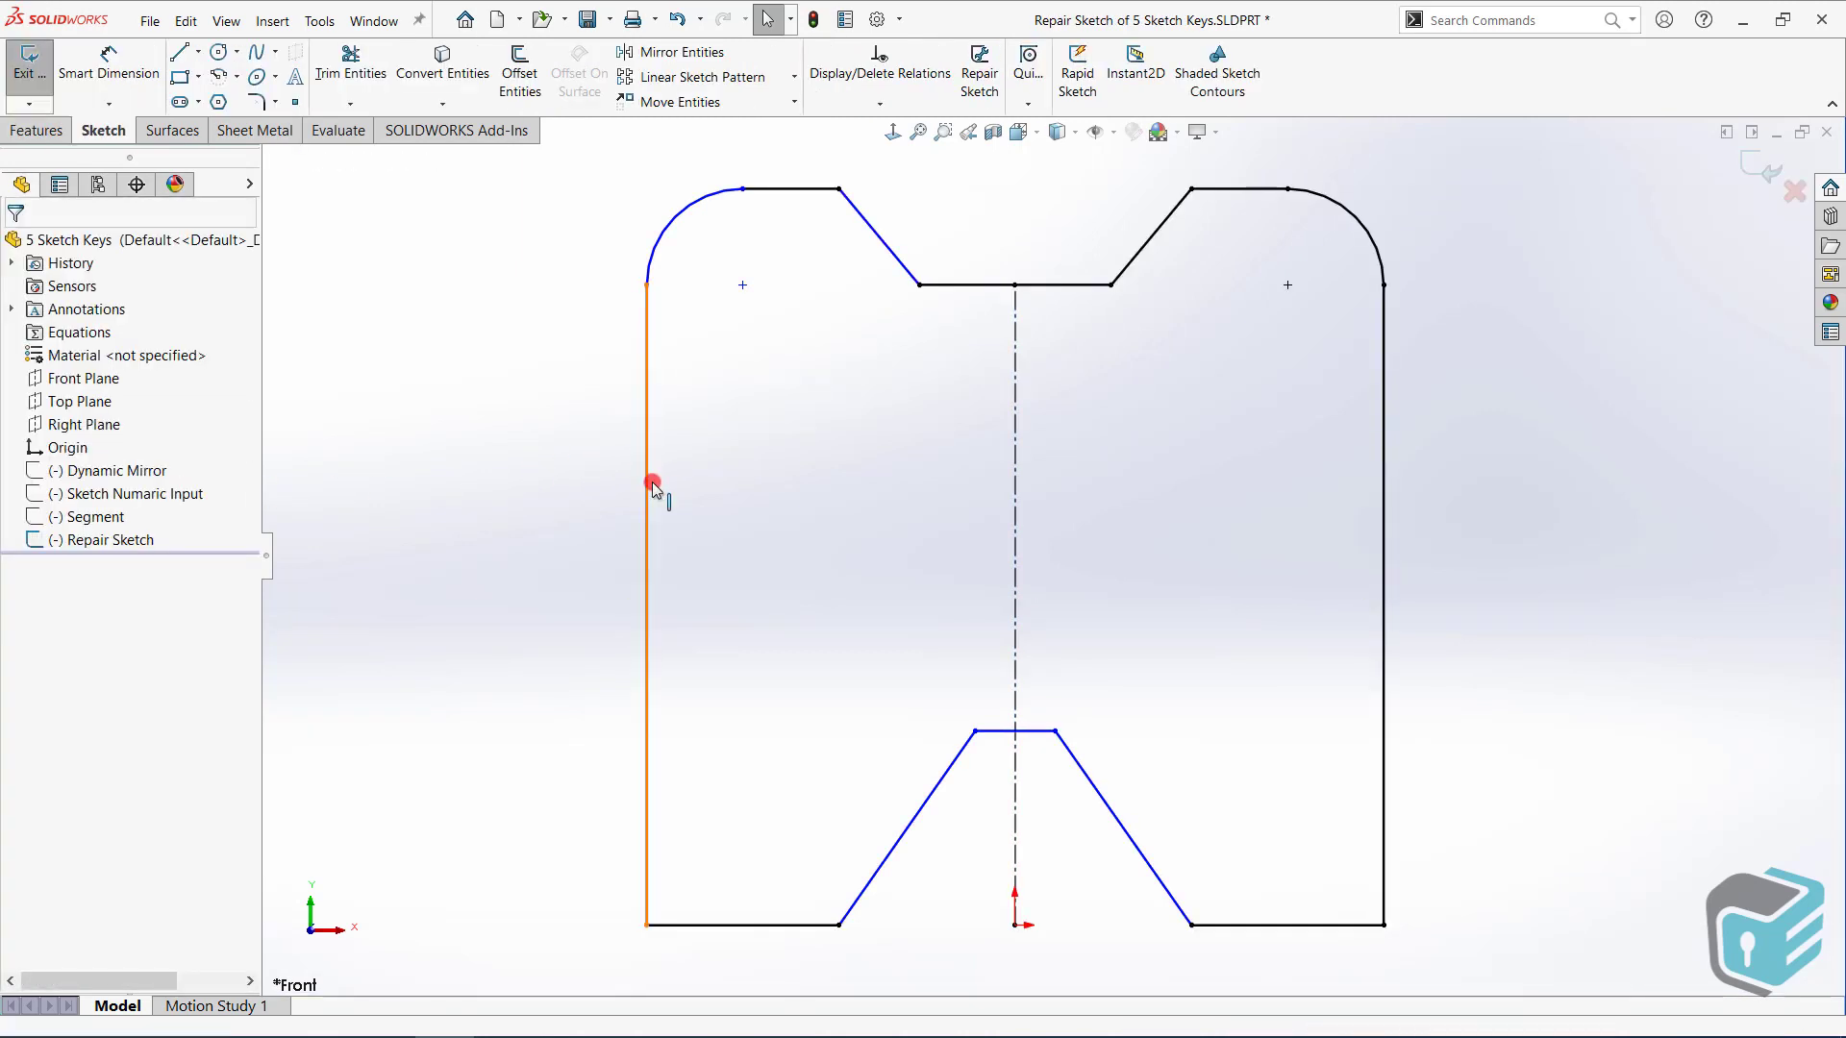
pyautogui.rightClick(652, 484)
pyautogui.click(730, 492)
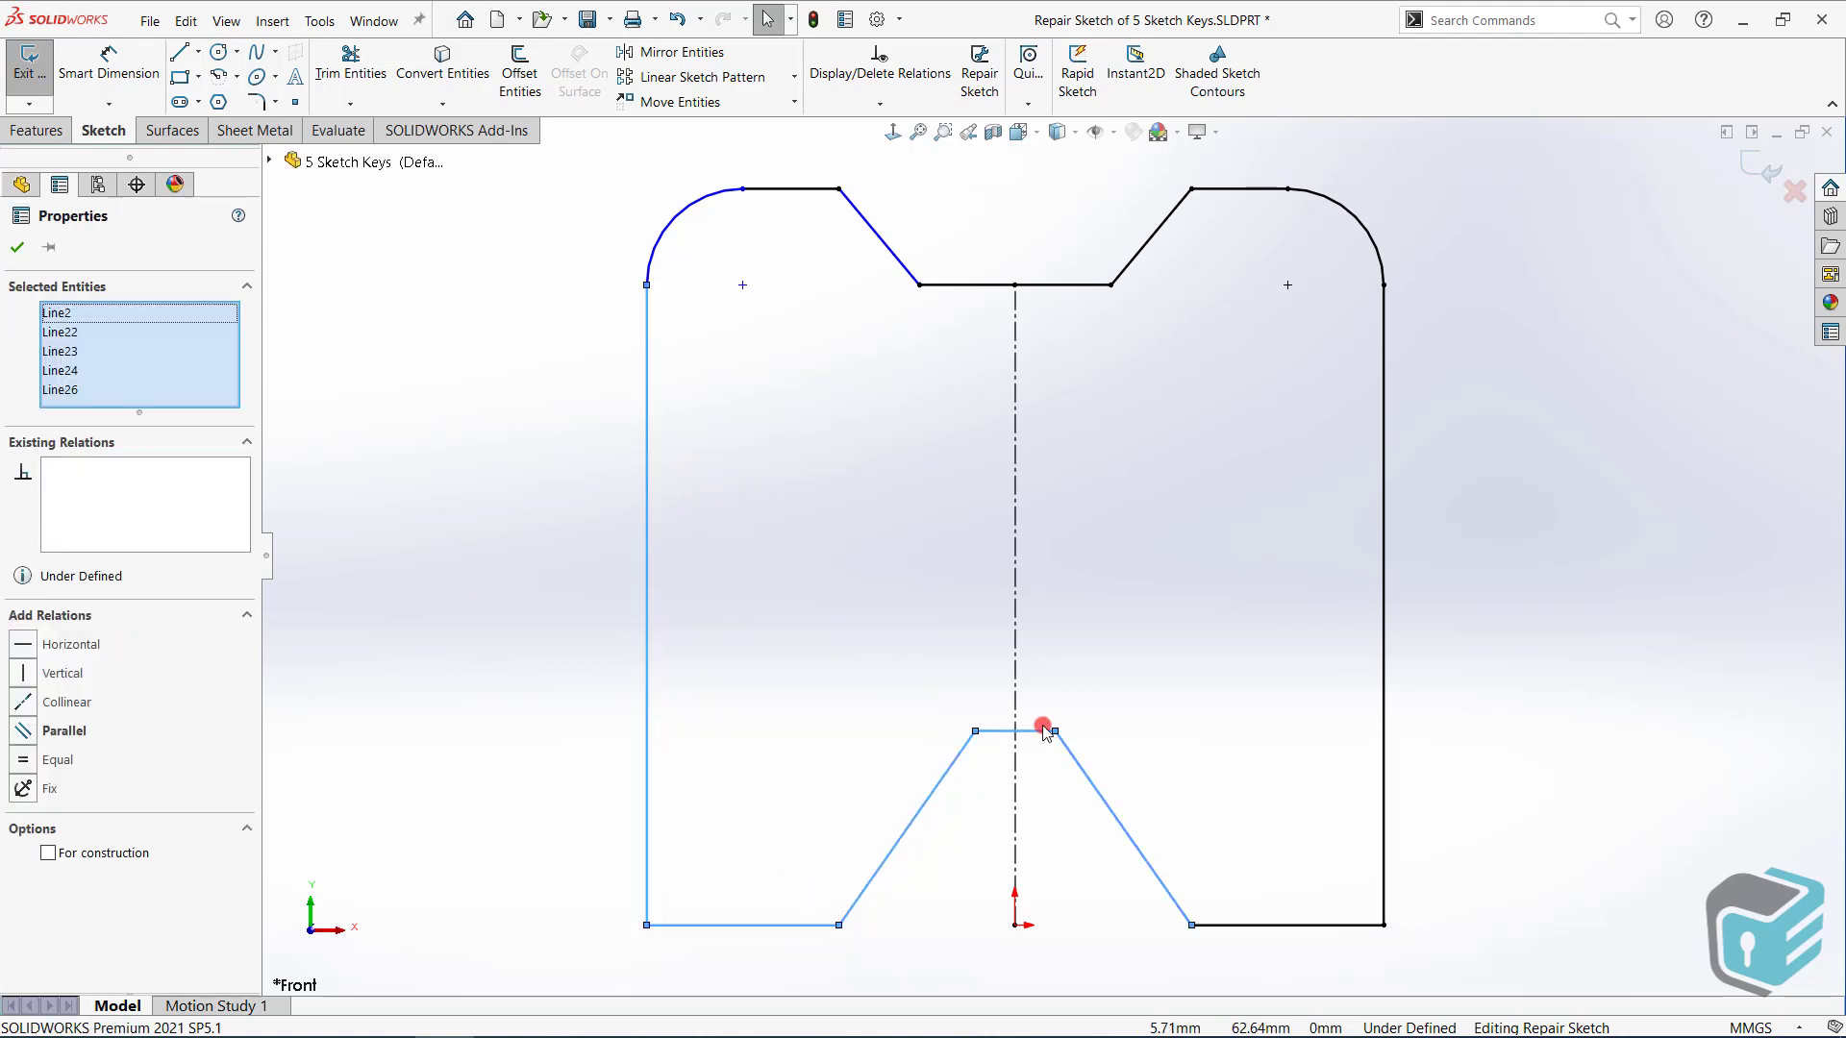
pyautogui.click(1209, 762)
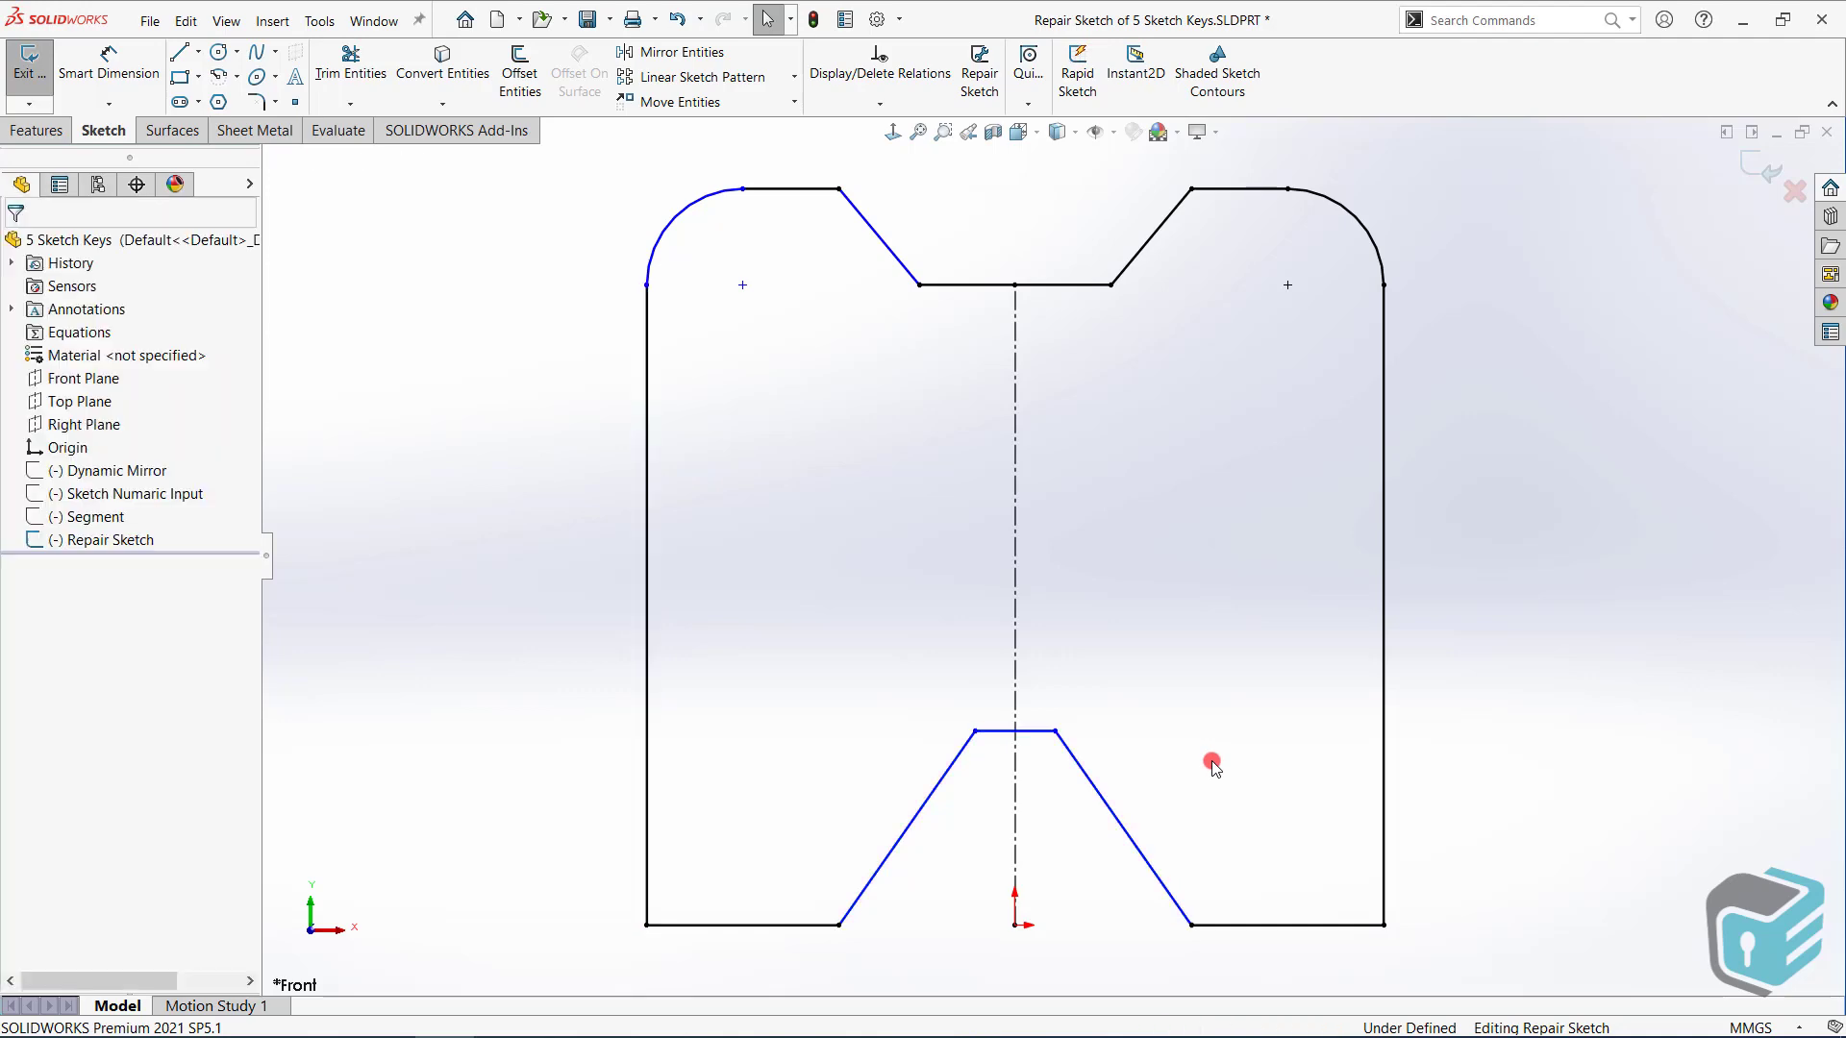
# Try a 10 mm Boss-Extrude of the Repair Sketch profile, examine its preview and contour selection, and cancel it
pyautogui.click(36, 130)
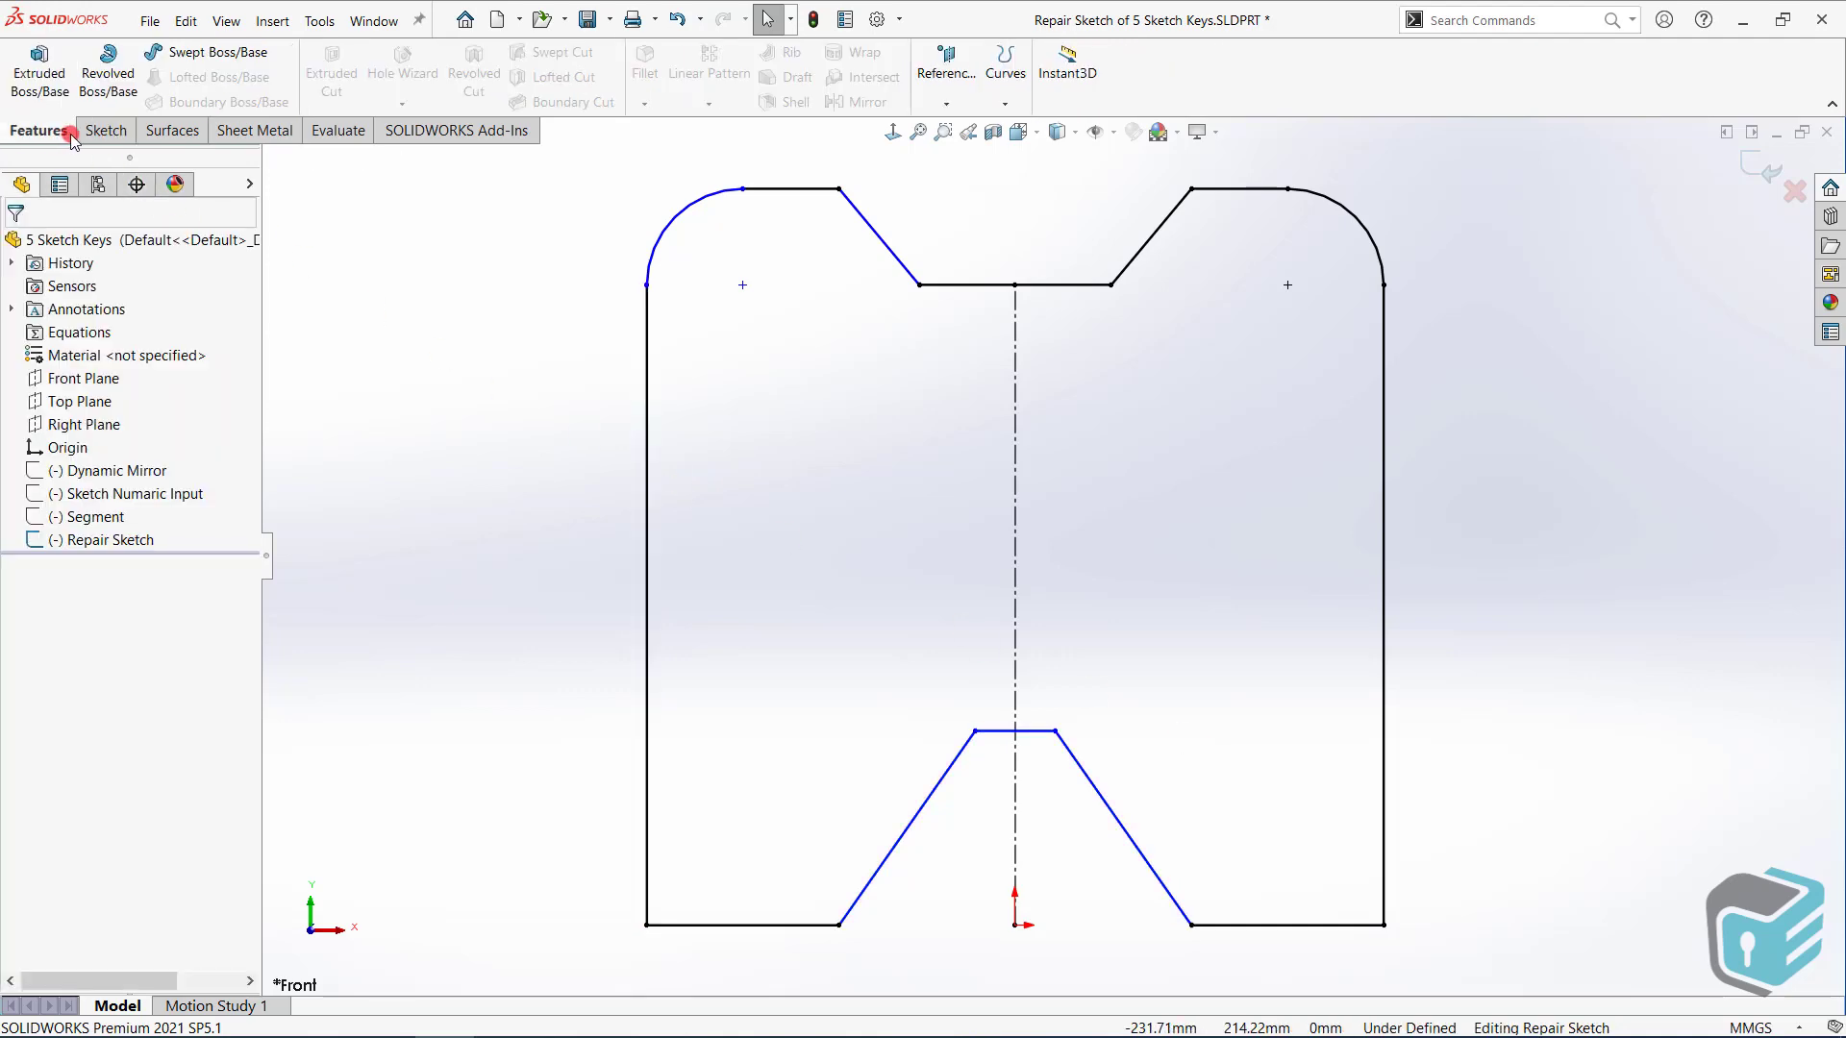
pyautogui.click(39, 69)
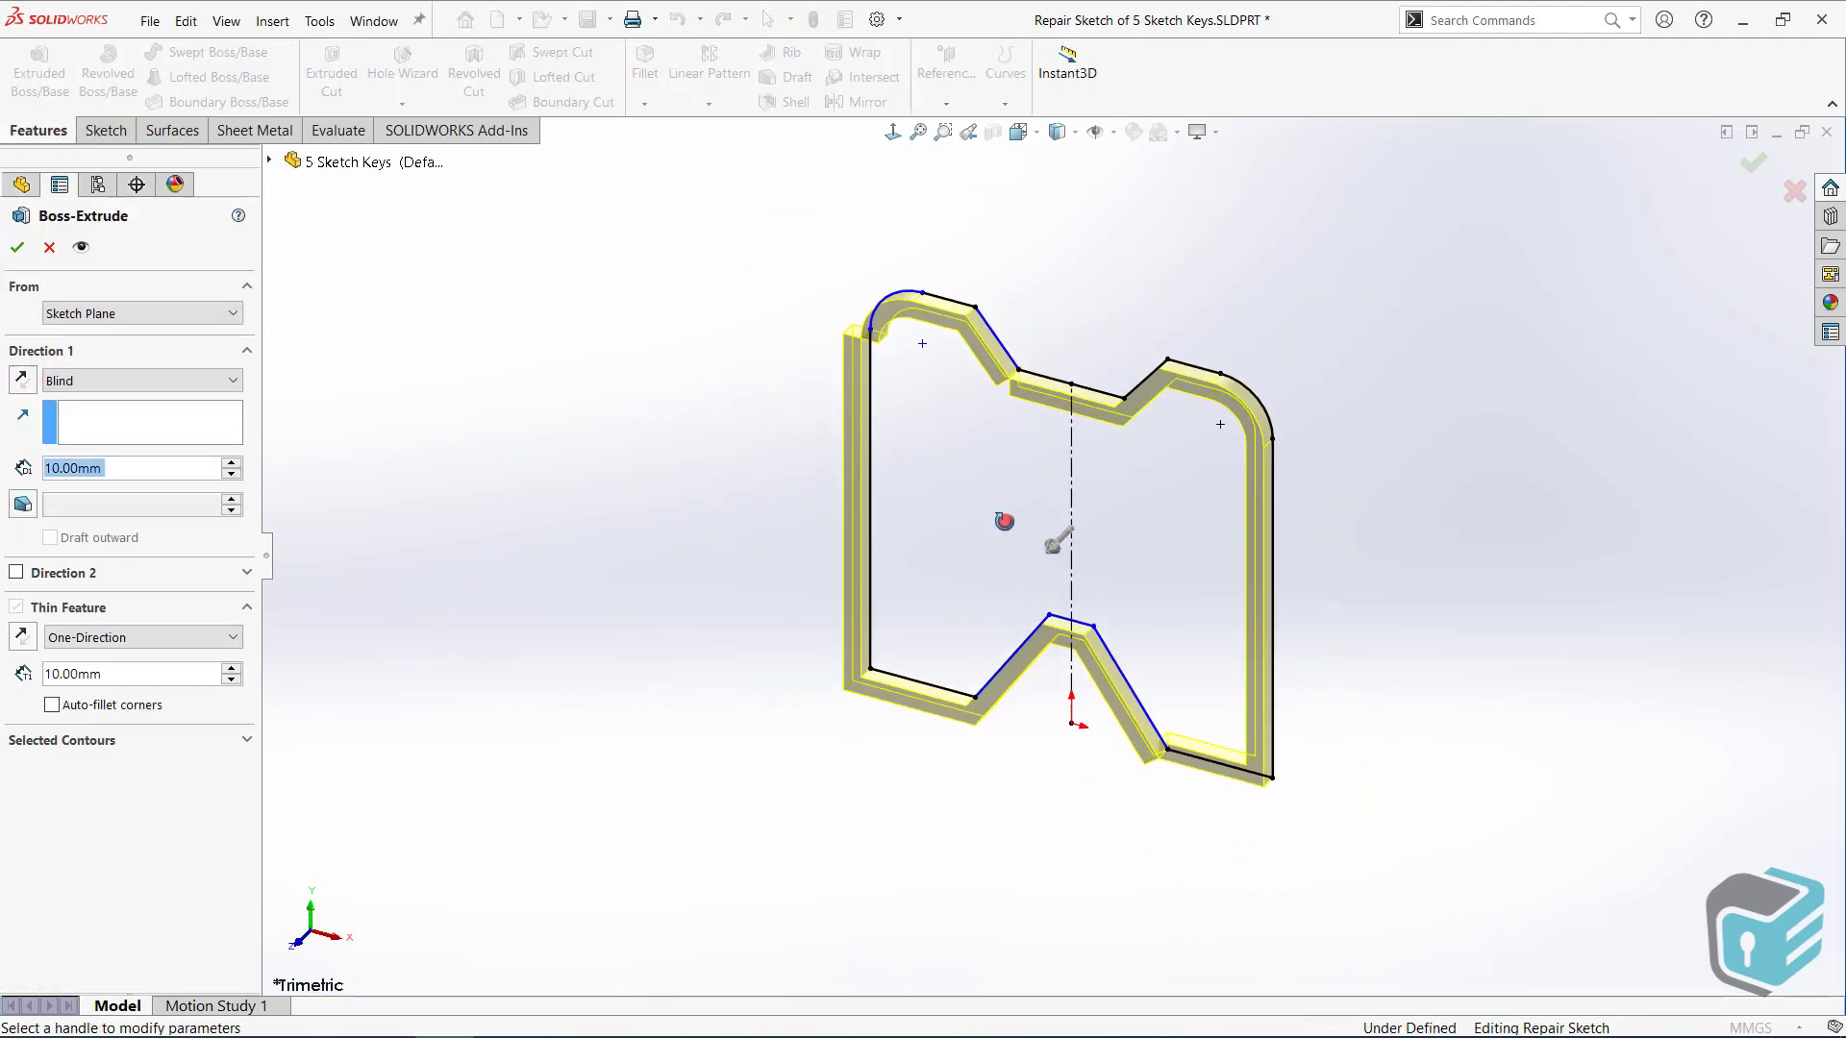
pyautogui.moveTo(1002, 523); pyautogui.dragTo(1074, 410, button='middle')
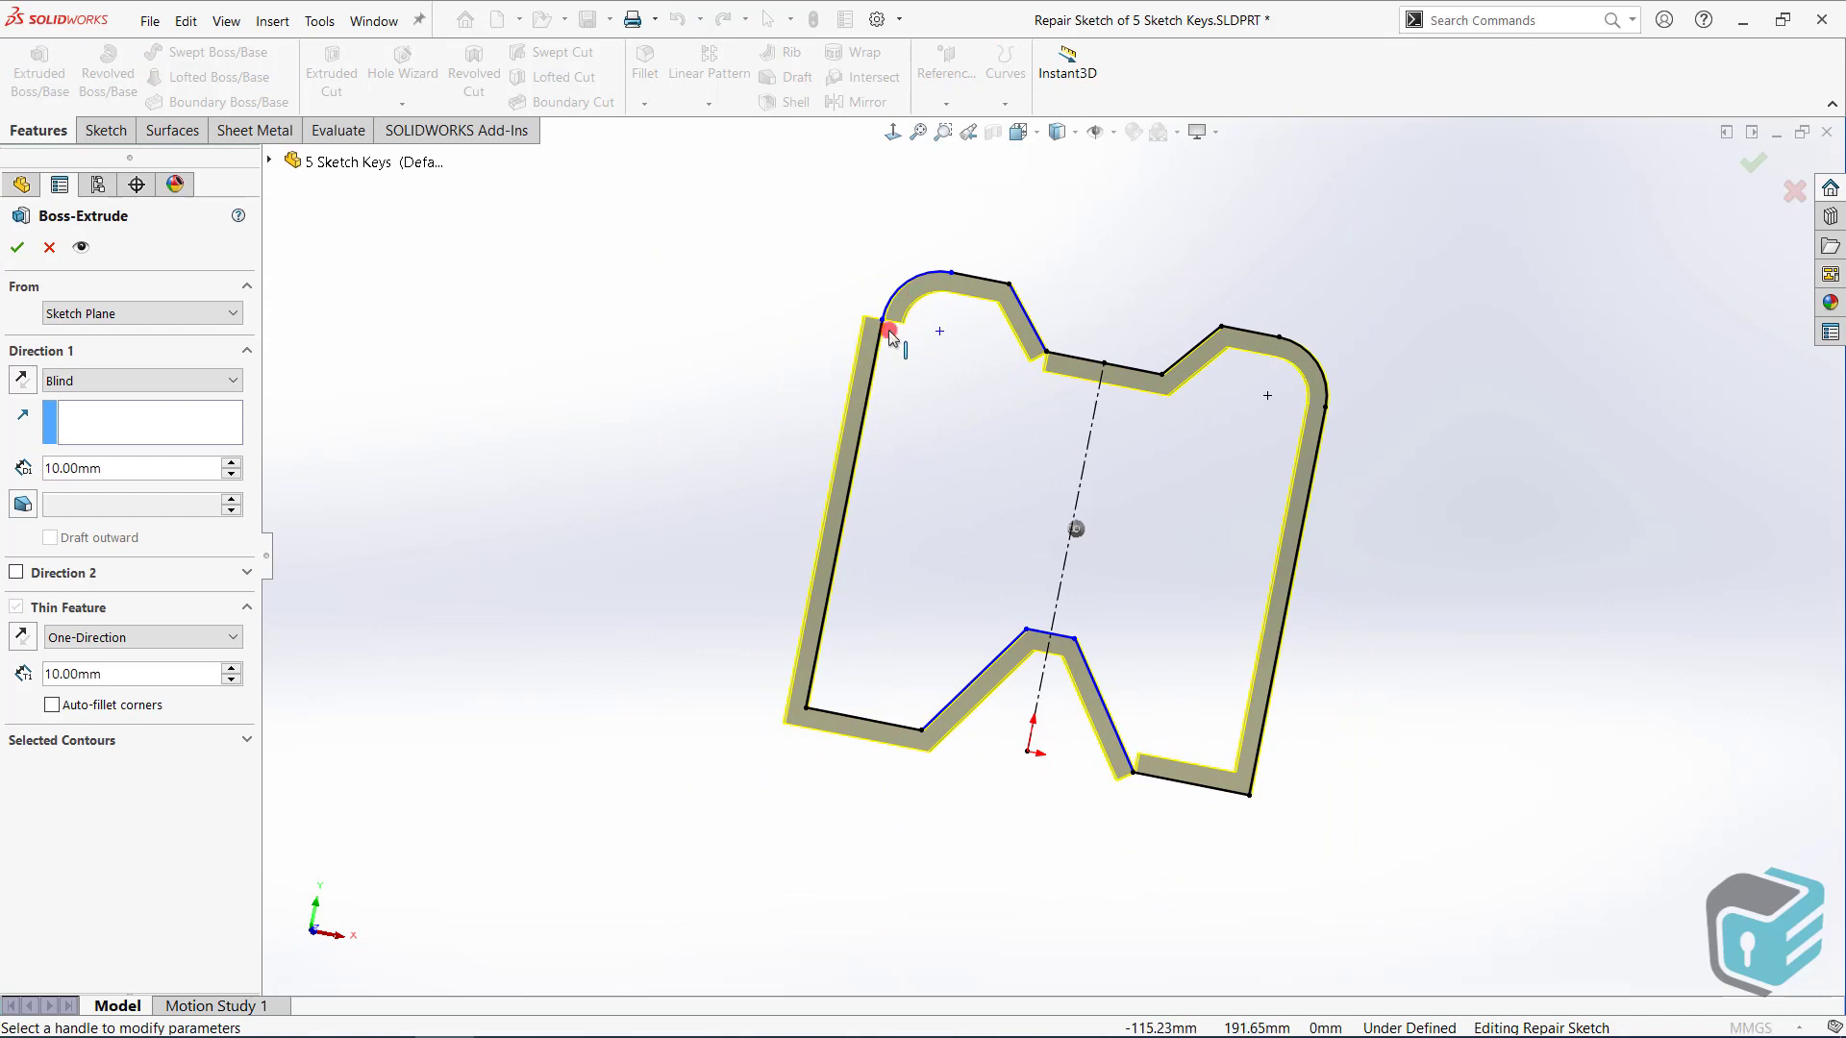
pyautogui.moveTo(1015, 412); pyautogui.dragTo(845, 565, button='middle')
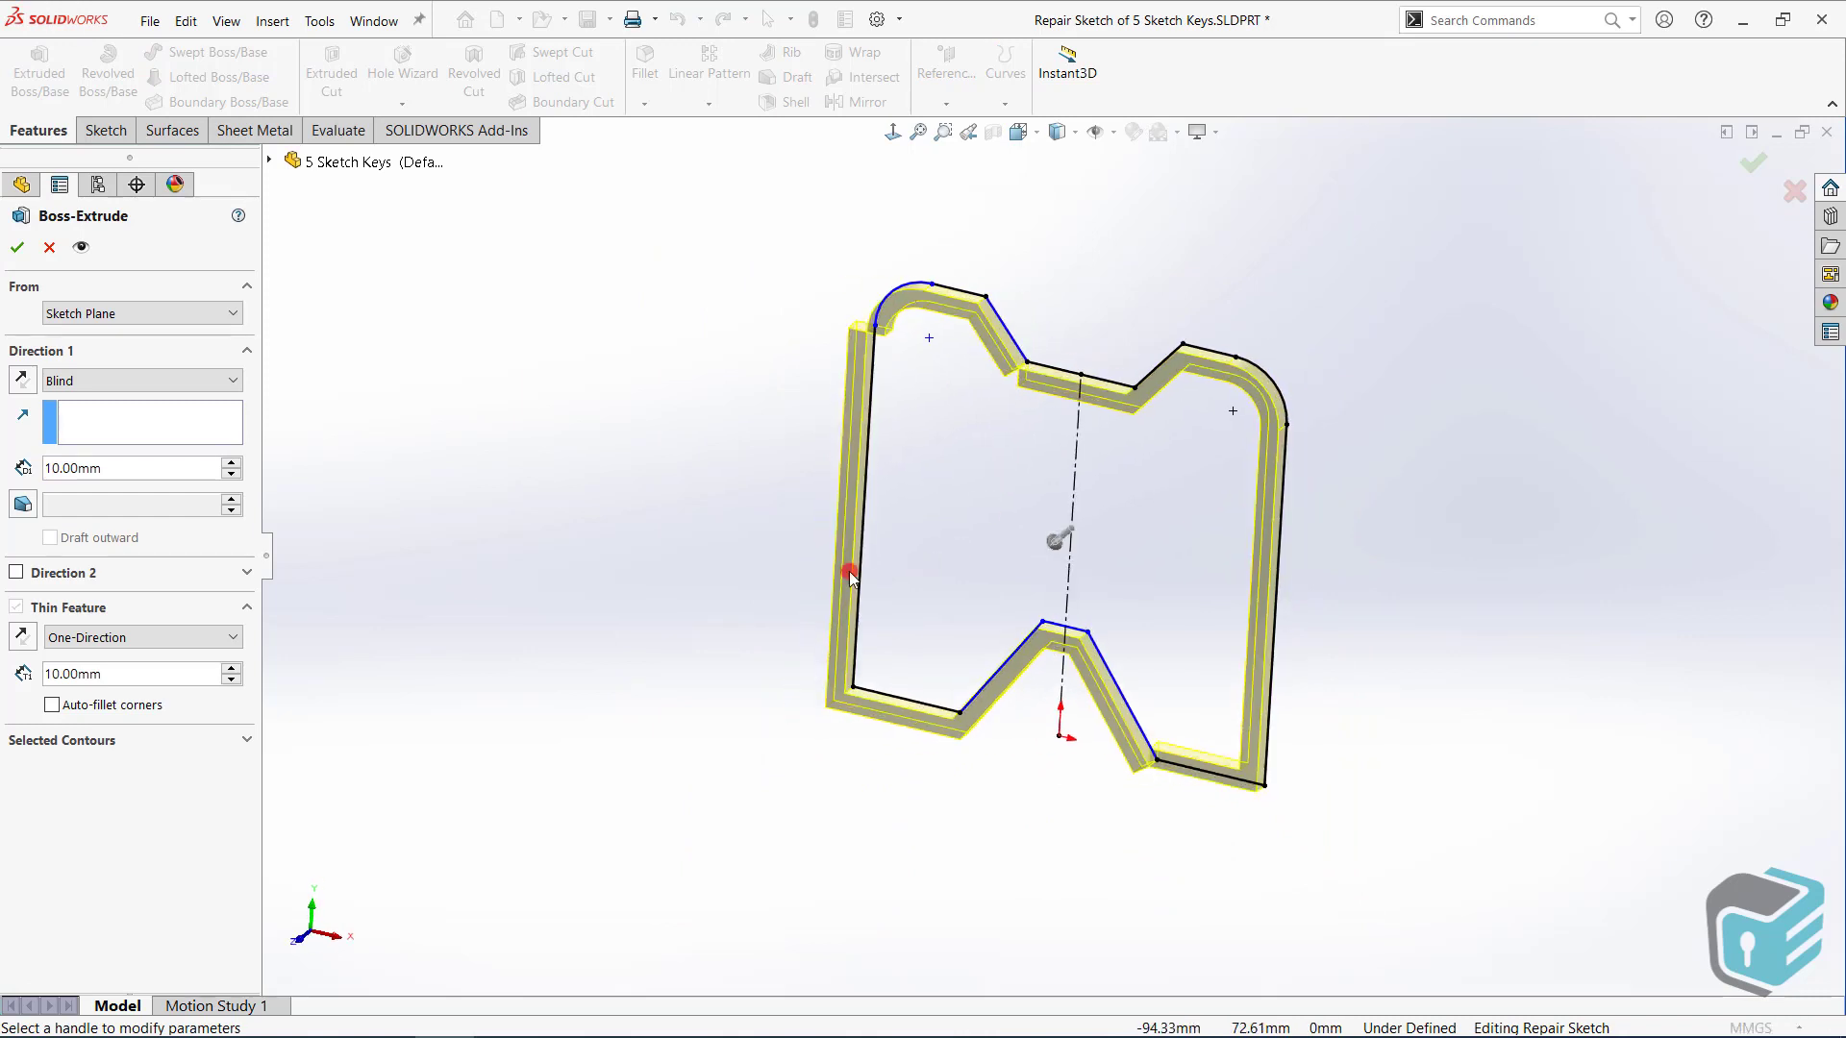
pyautogui.click(112, 744)
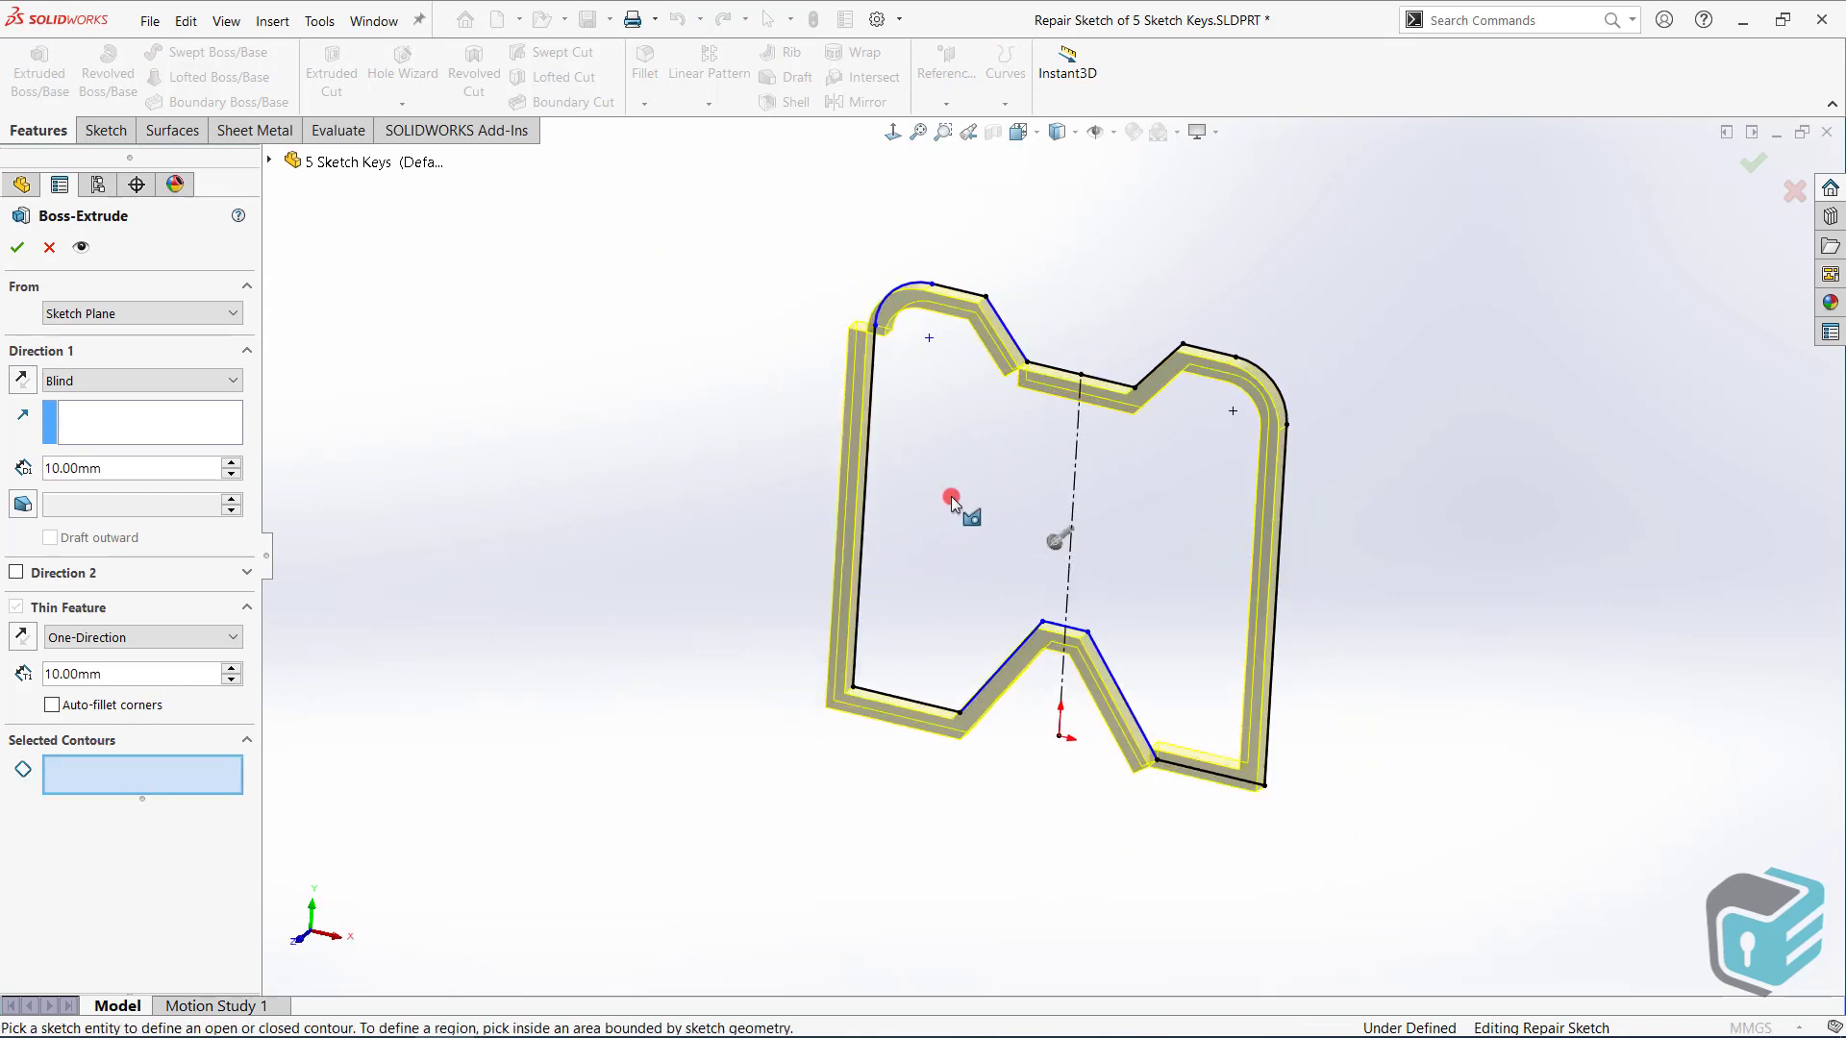
pyautogui.click(49, 247)
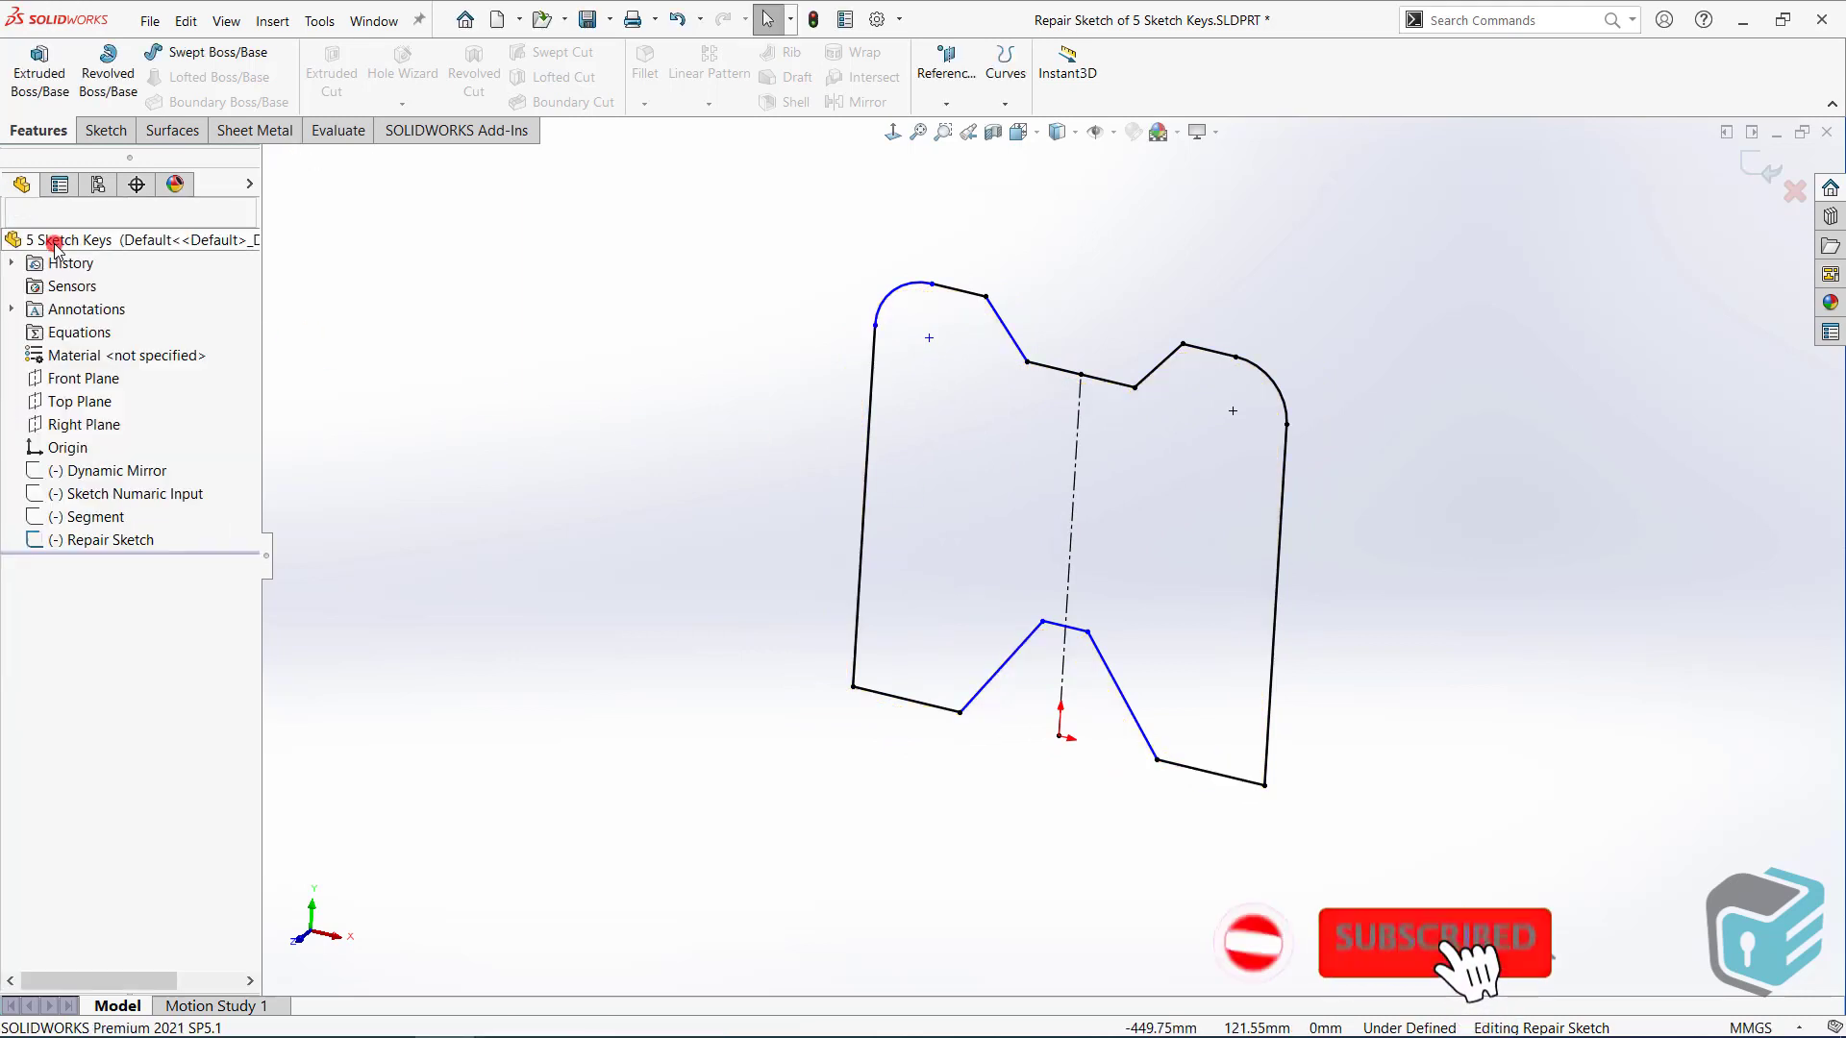
# Run Repair Sketch on the profile, checking for gaps smaller than 0.001 mm and 0.01 mm
pyautogui.hotkey('ctrl', '8')
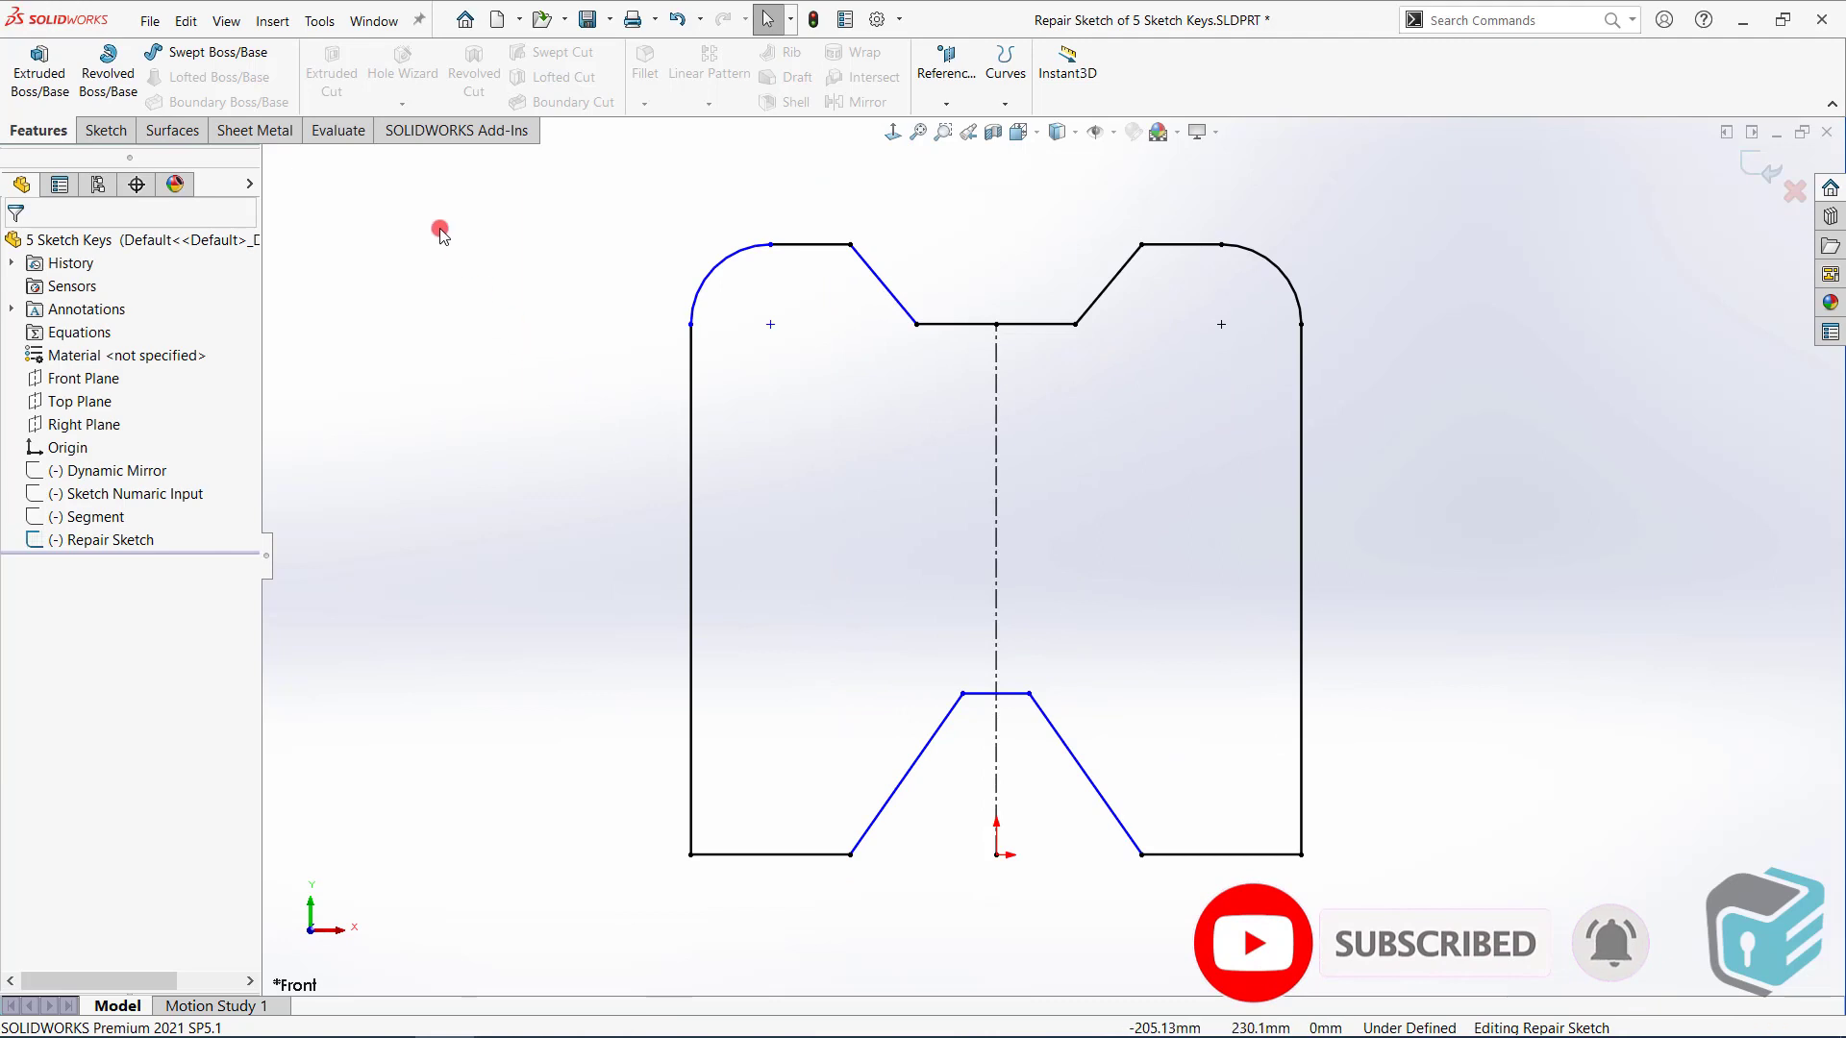
pyautogui.click(318, 20)
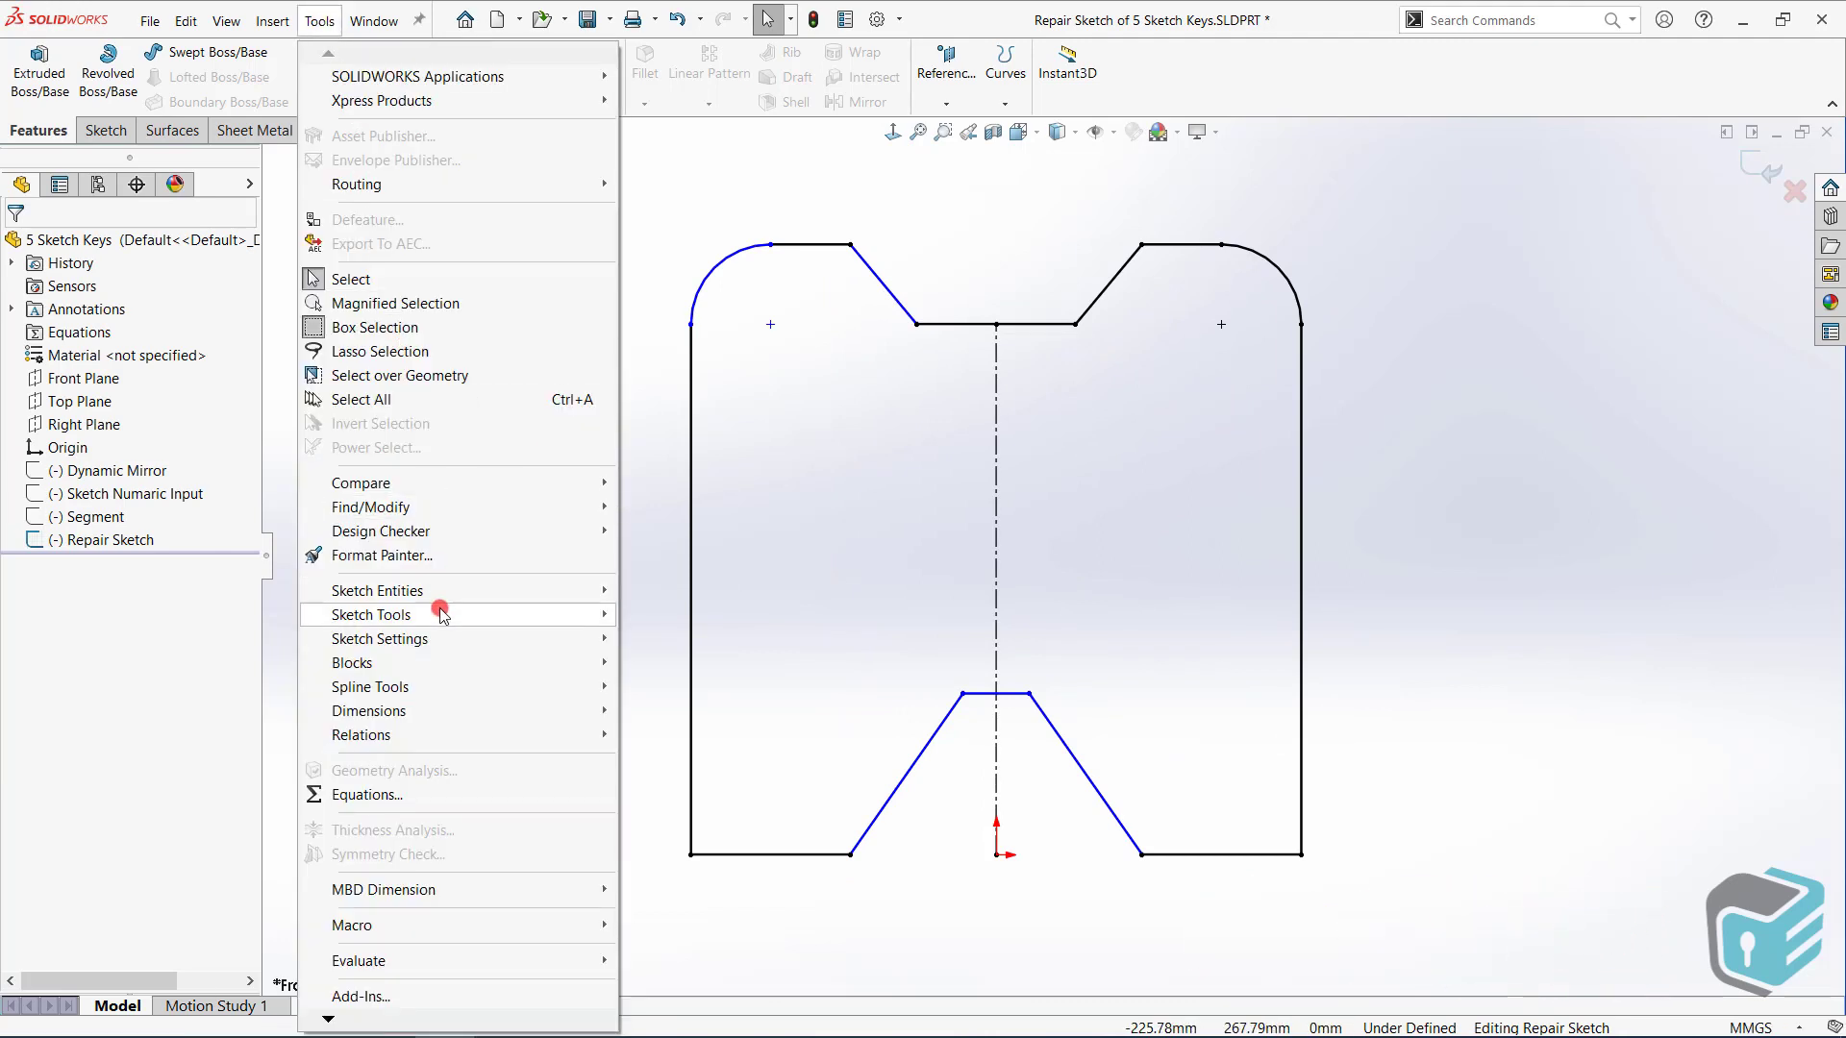
pyautogui.moveTo(491, 615)
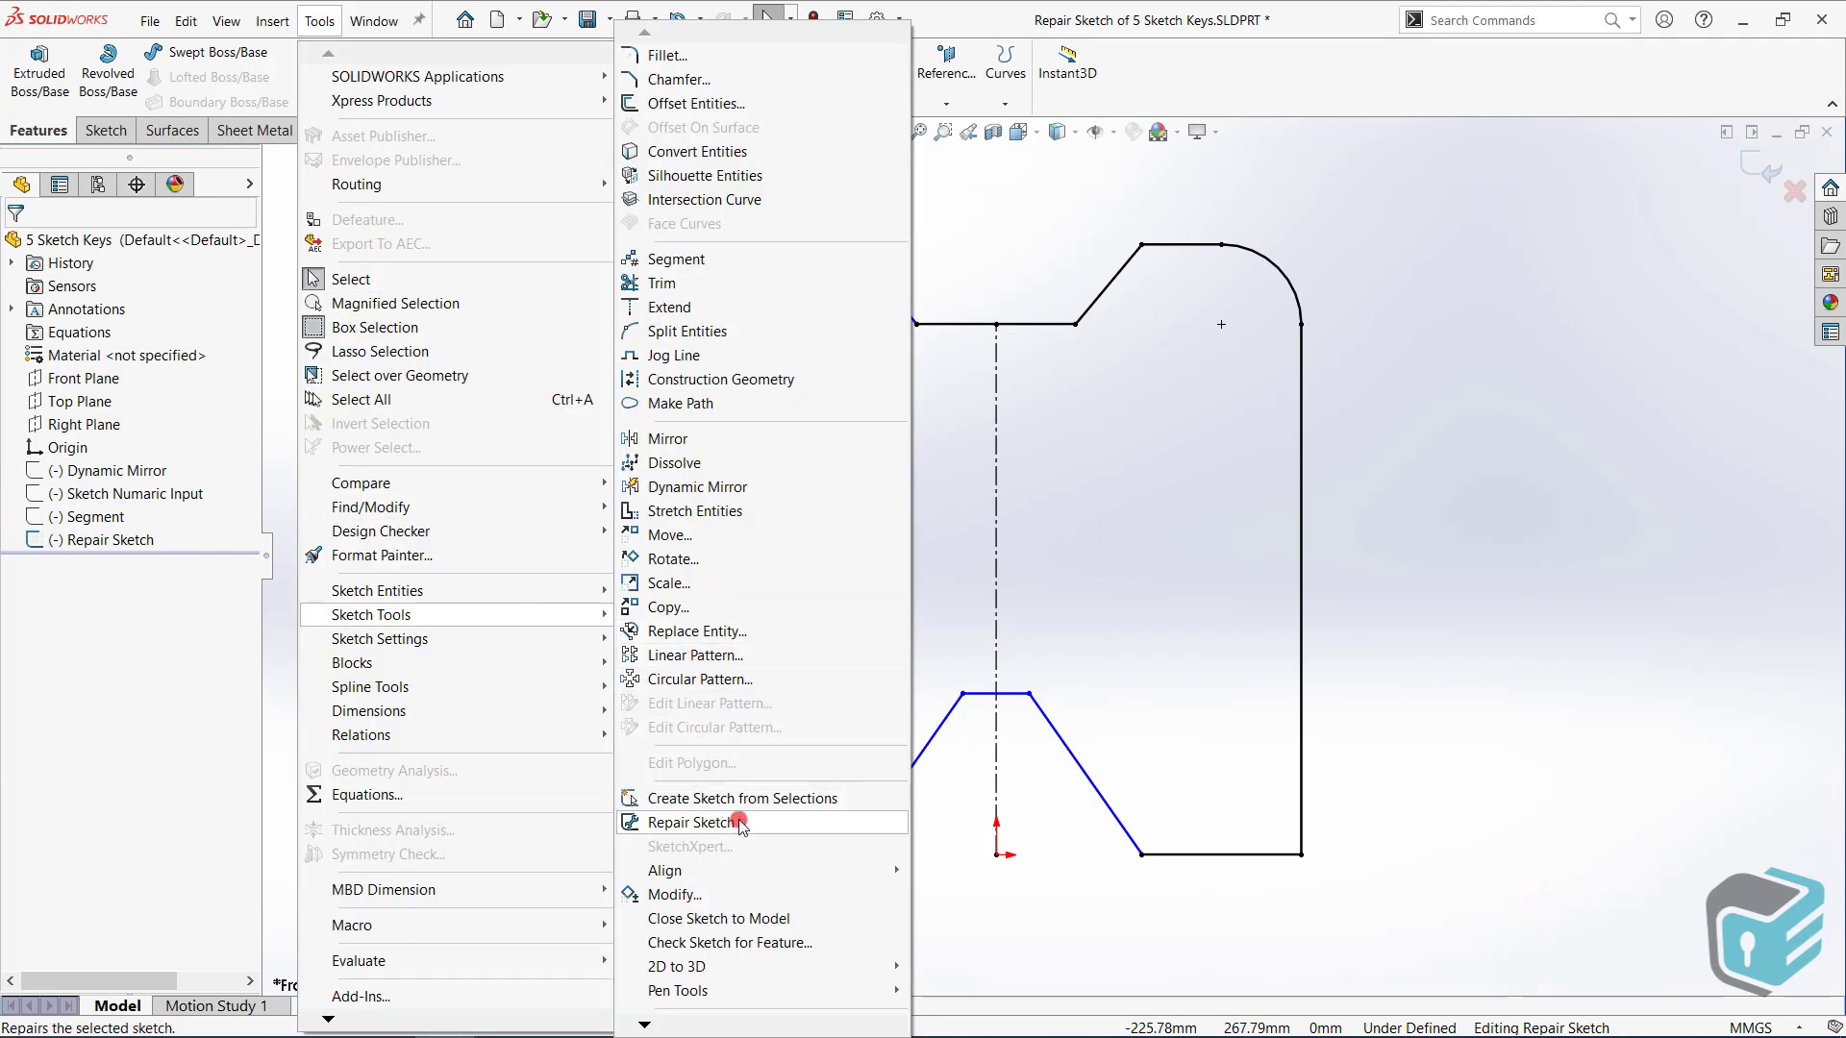
pyautogui.click(723, 824)
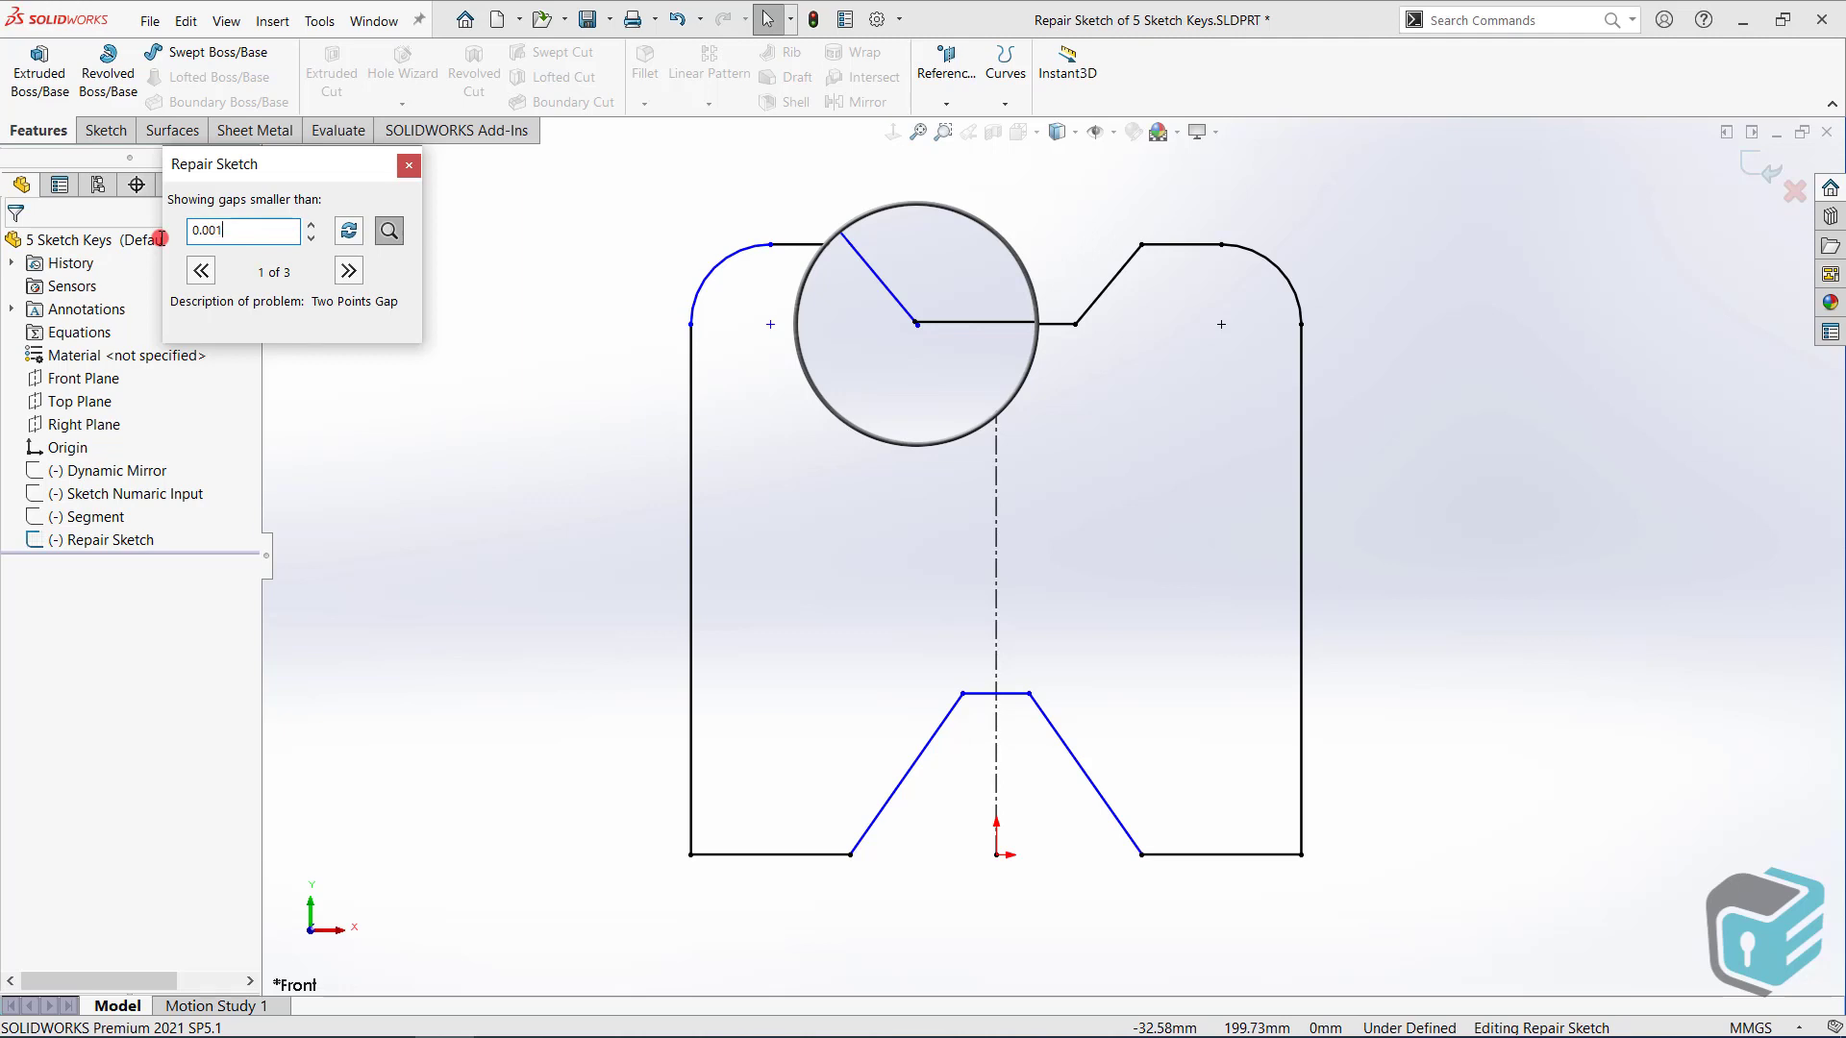
pyautogui.click(348, 230)
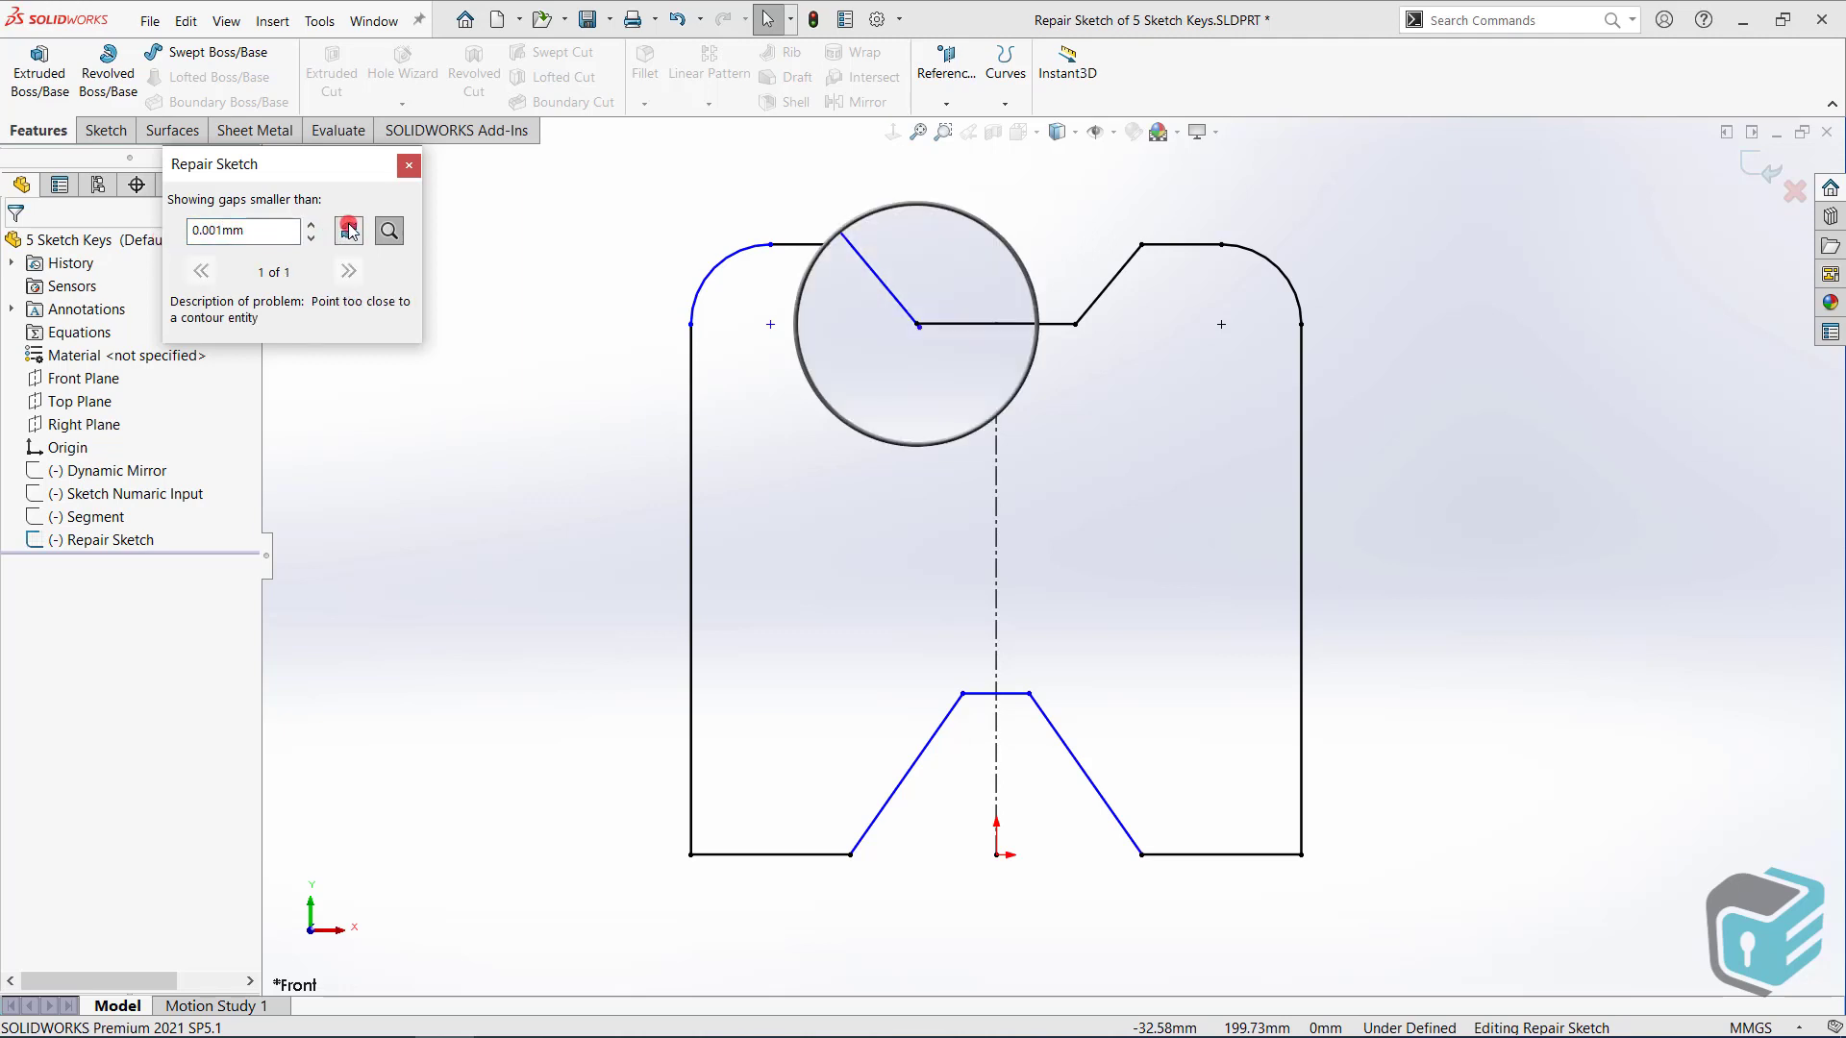
pyautogui.doubleClick(262, 227)
pyautogui.click(346, 230)
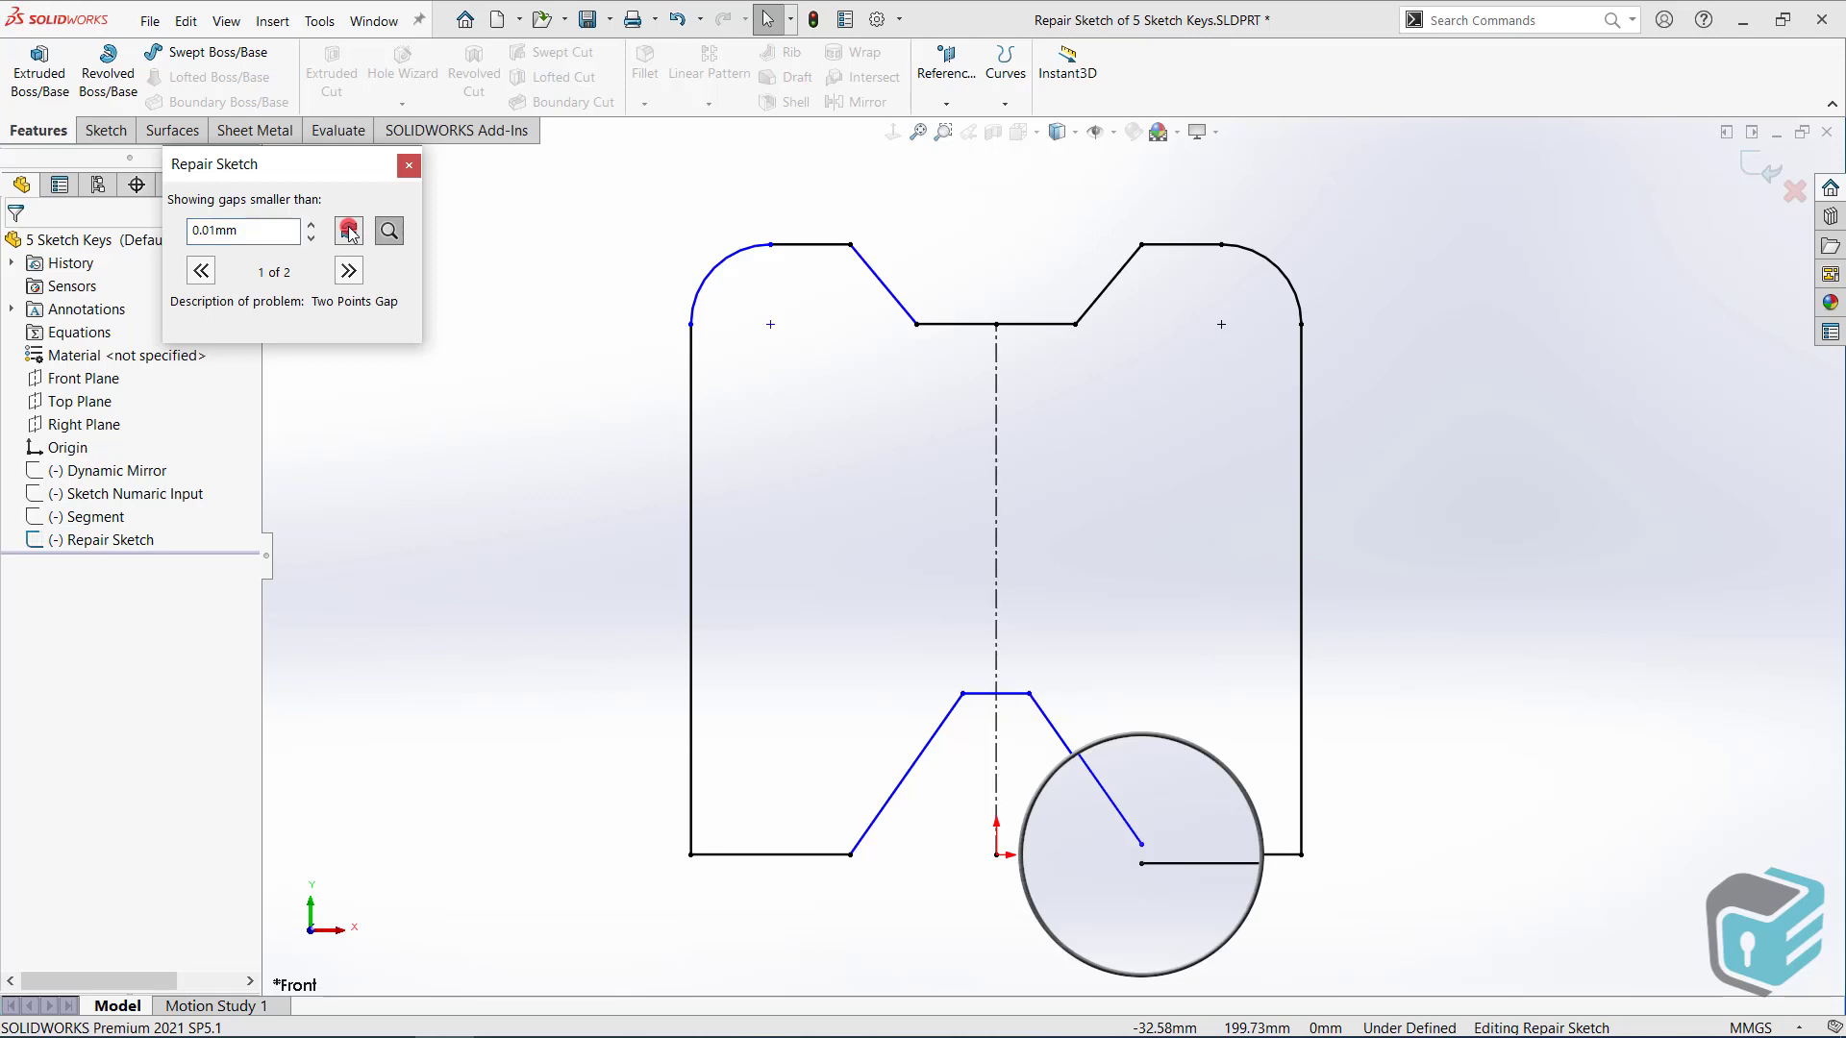
# Set the Repair Sketch gap limit to 0.10 mm, refresh the check and step through each problem found
pyautogui.doubleClick(244, 233)
pyautogui.write('0')
pyautogui.click(346, 229)
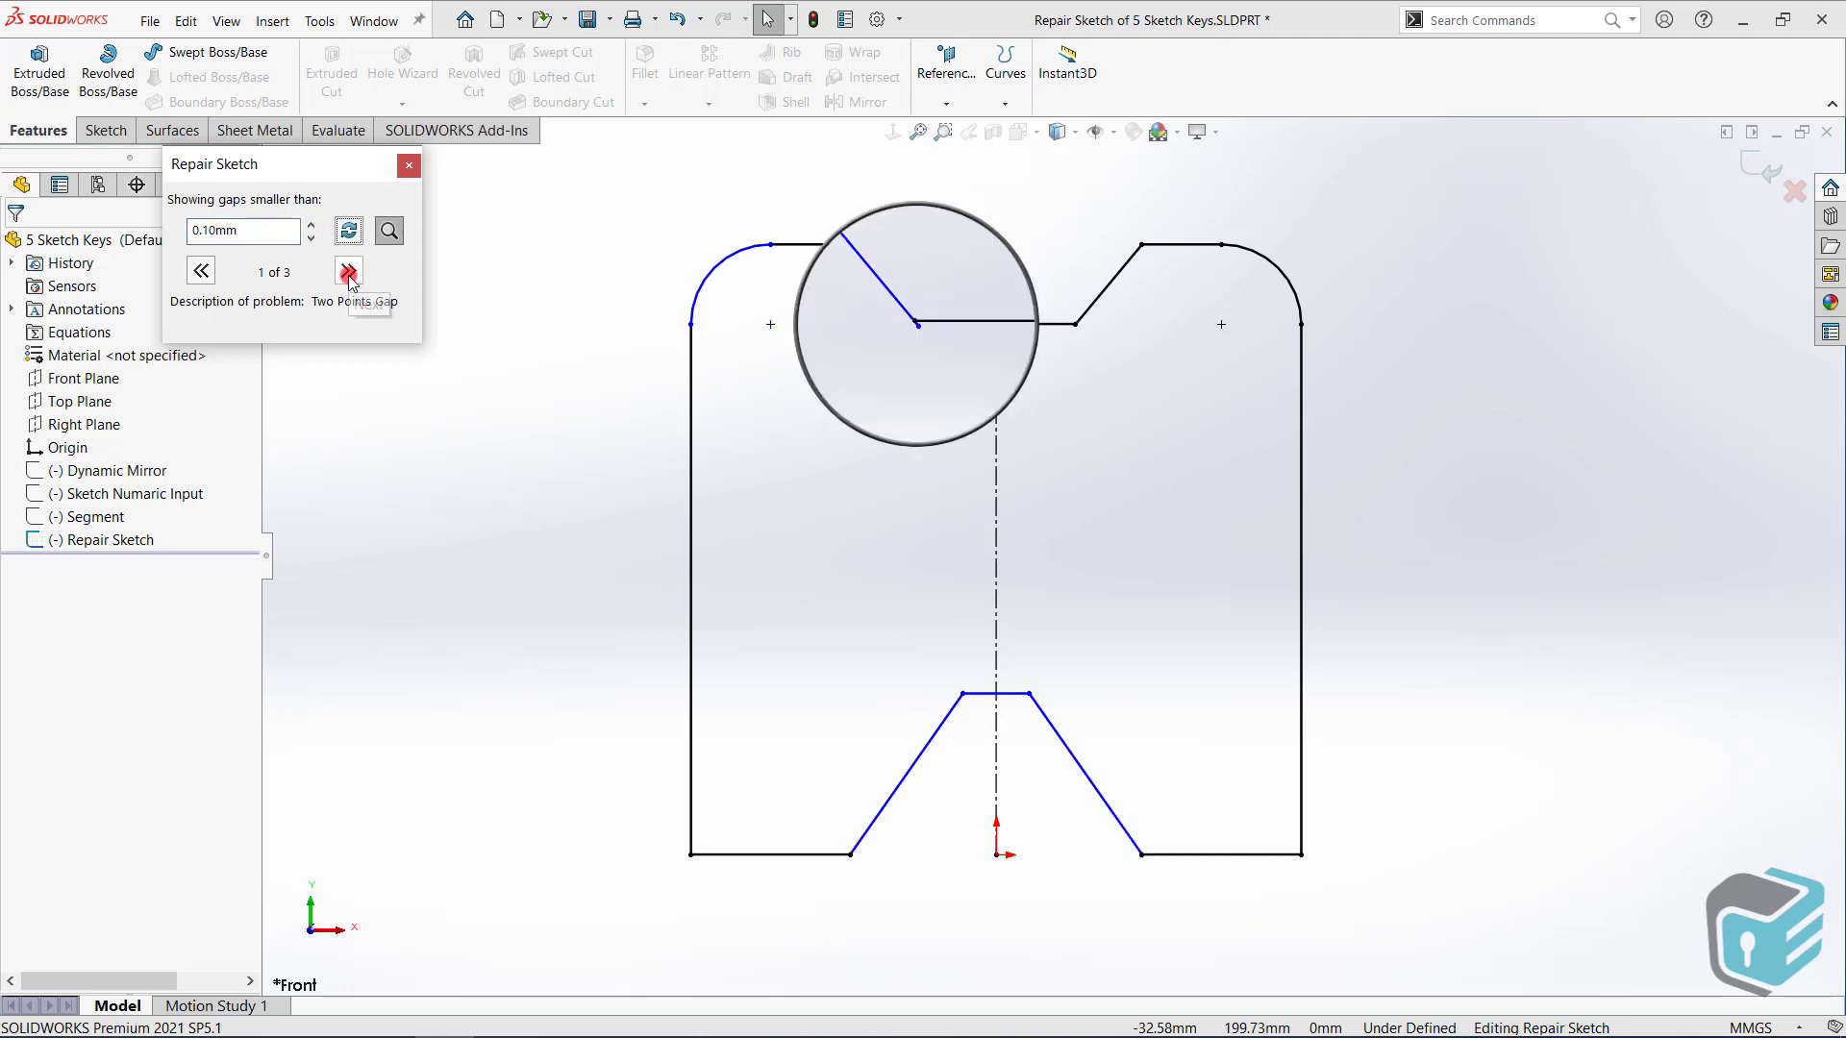
pyautogui.click(349, 271)
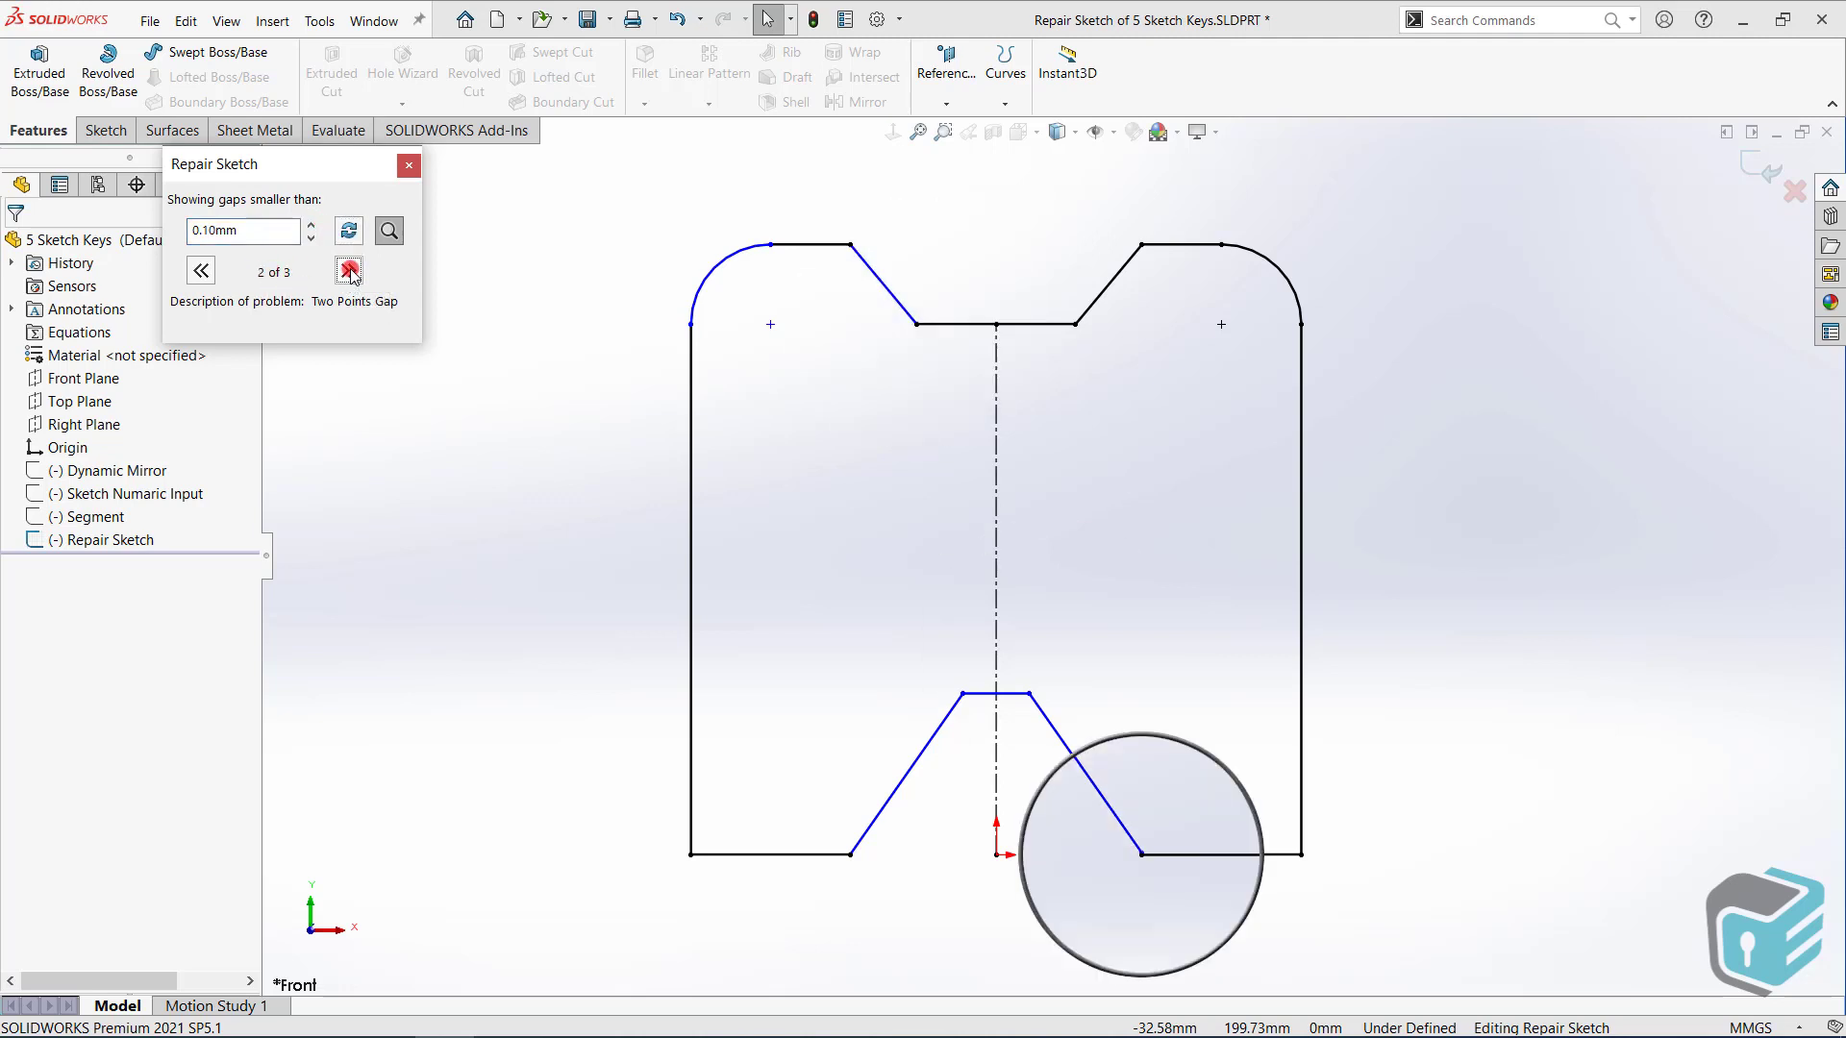
pyautogui.click(350, 271)
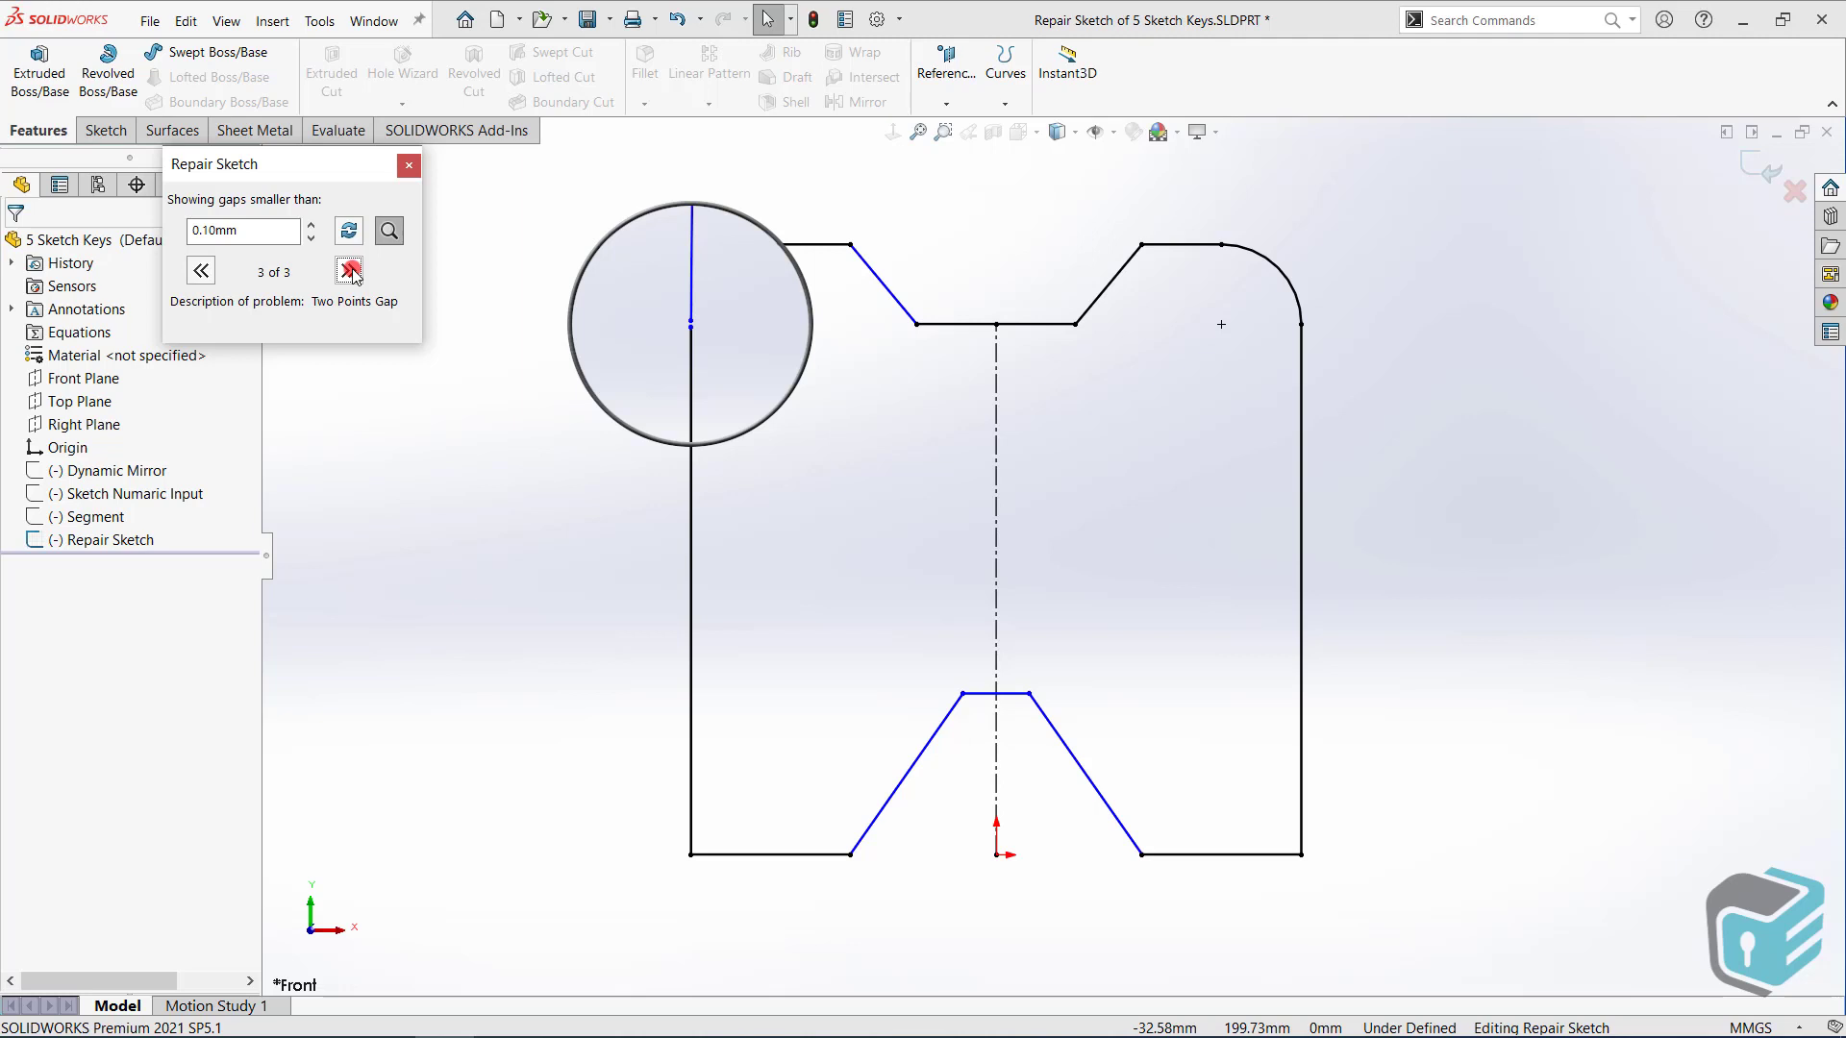
# Step to the gap at the upper notch's lower-left corner, join its two endpoints and refresh the Repair Sketch check
pyautogui.click(349, 272)
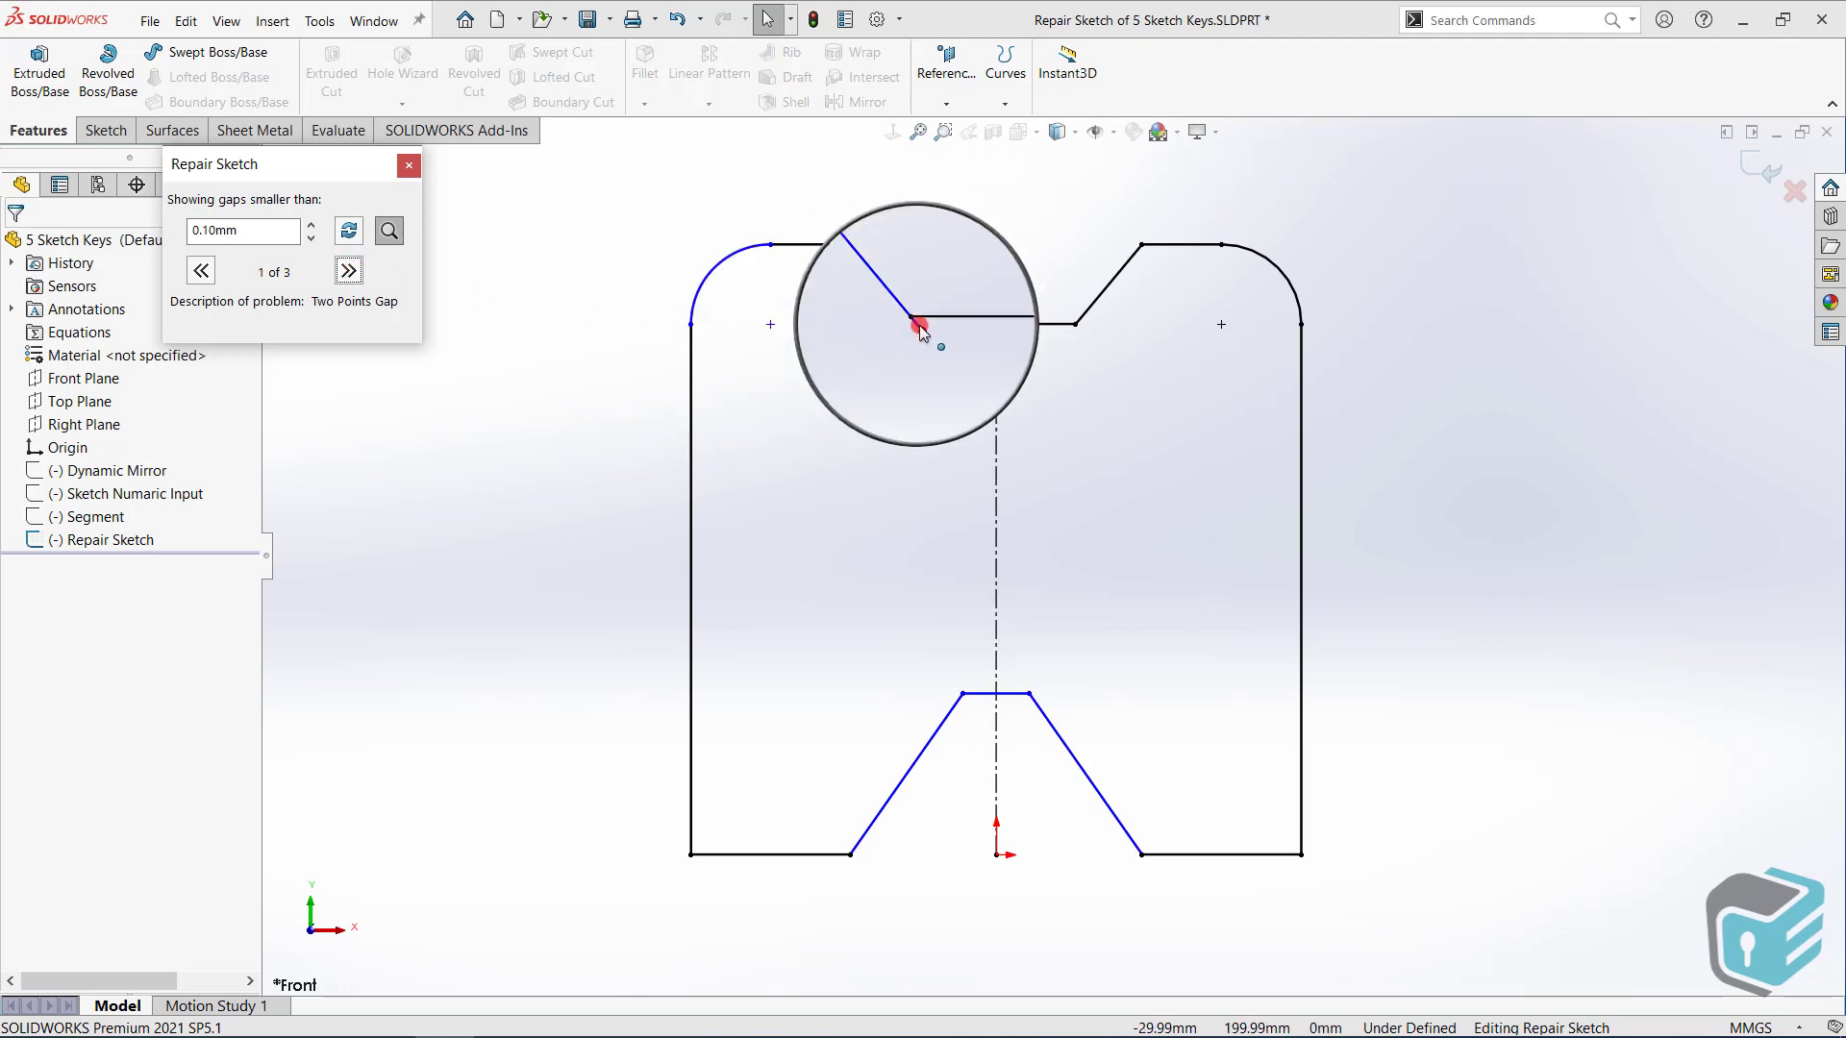
pyautogui.moveTo(931, 340); pyautogui.dragTo(903, 314)
pyautogui.click(923, 359)
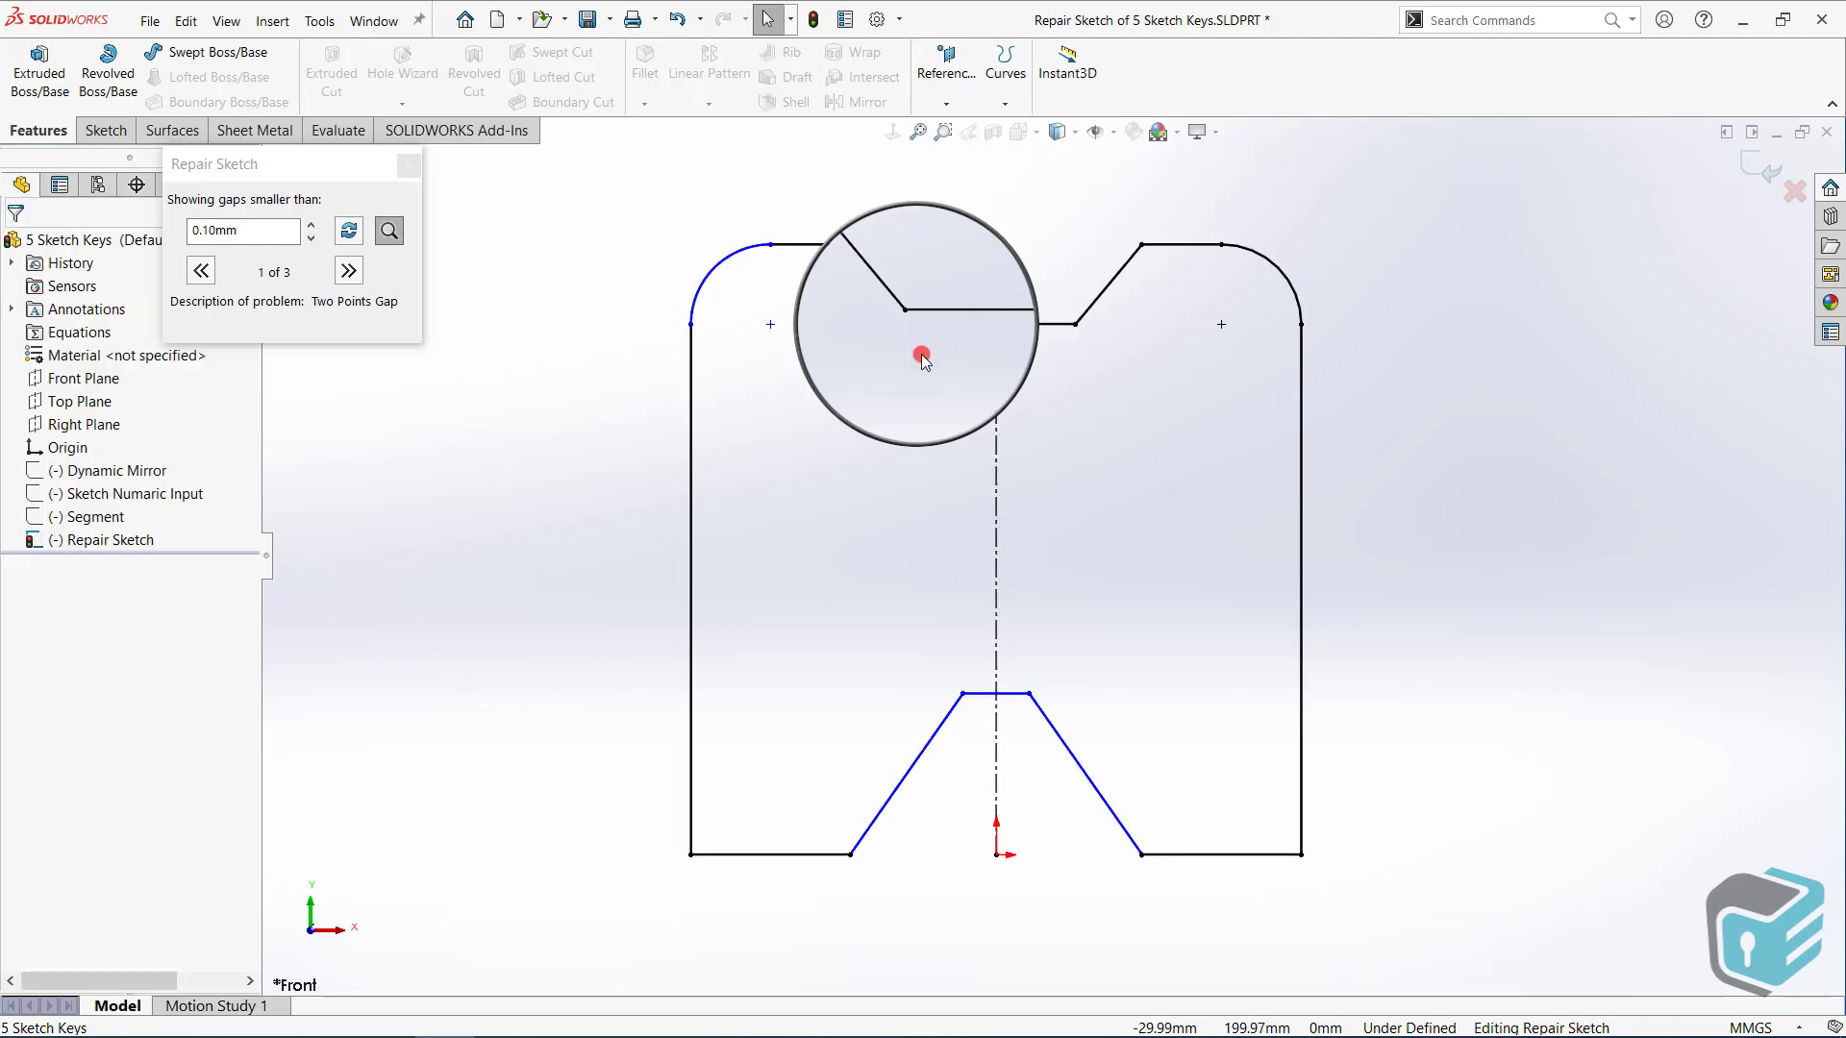
pyautogui.click(349, 240)
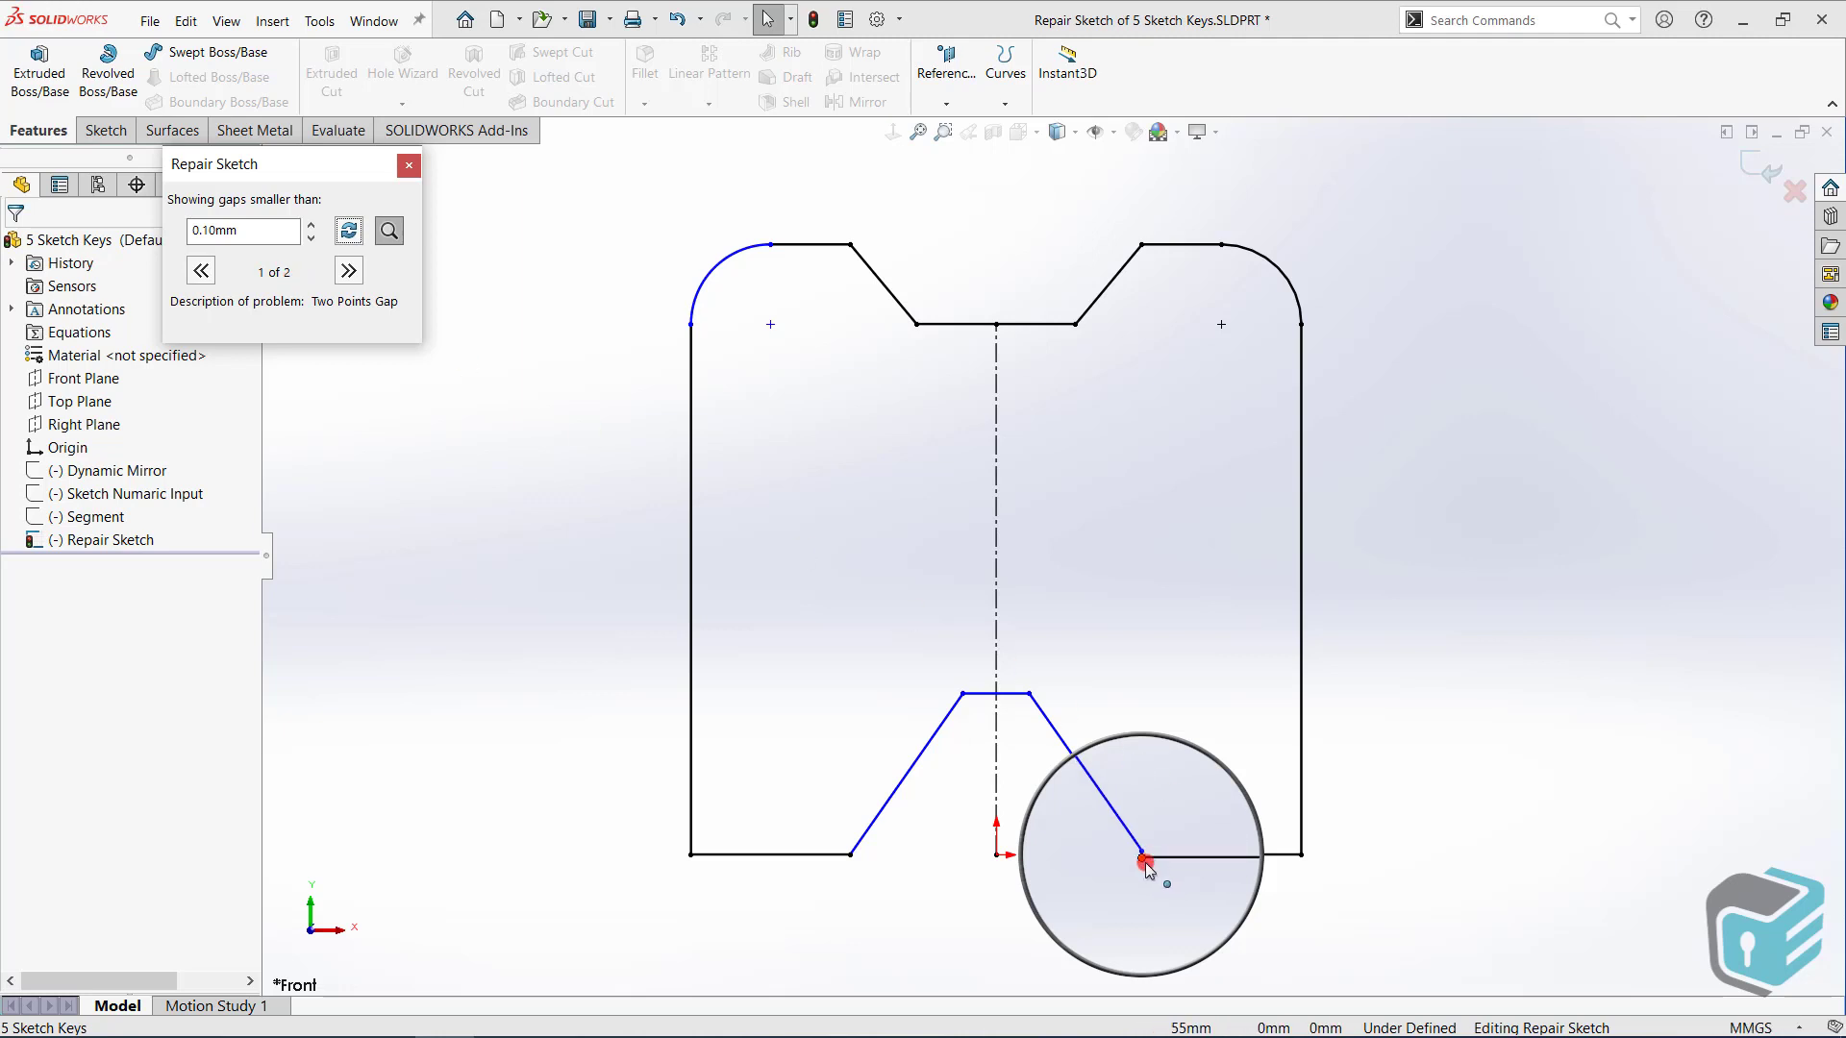
# Join the endpoints at the lower notch's right corner and where the left vertical line meets the arc, and recheck the sketch
pyautogui.scroll(-6, 1145, 864)
pyautogui.moveTo(1145, 843); pyautogui.dragTo(1146, 875)
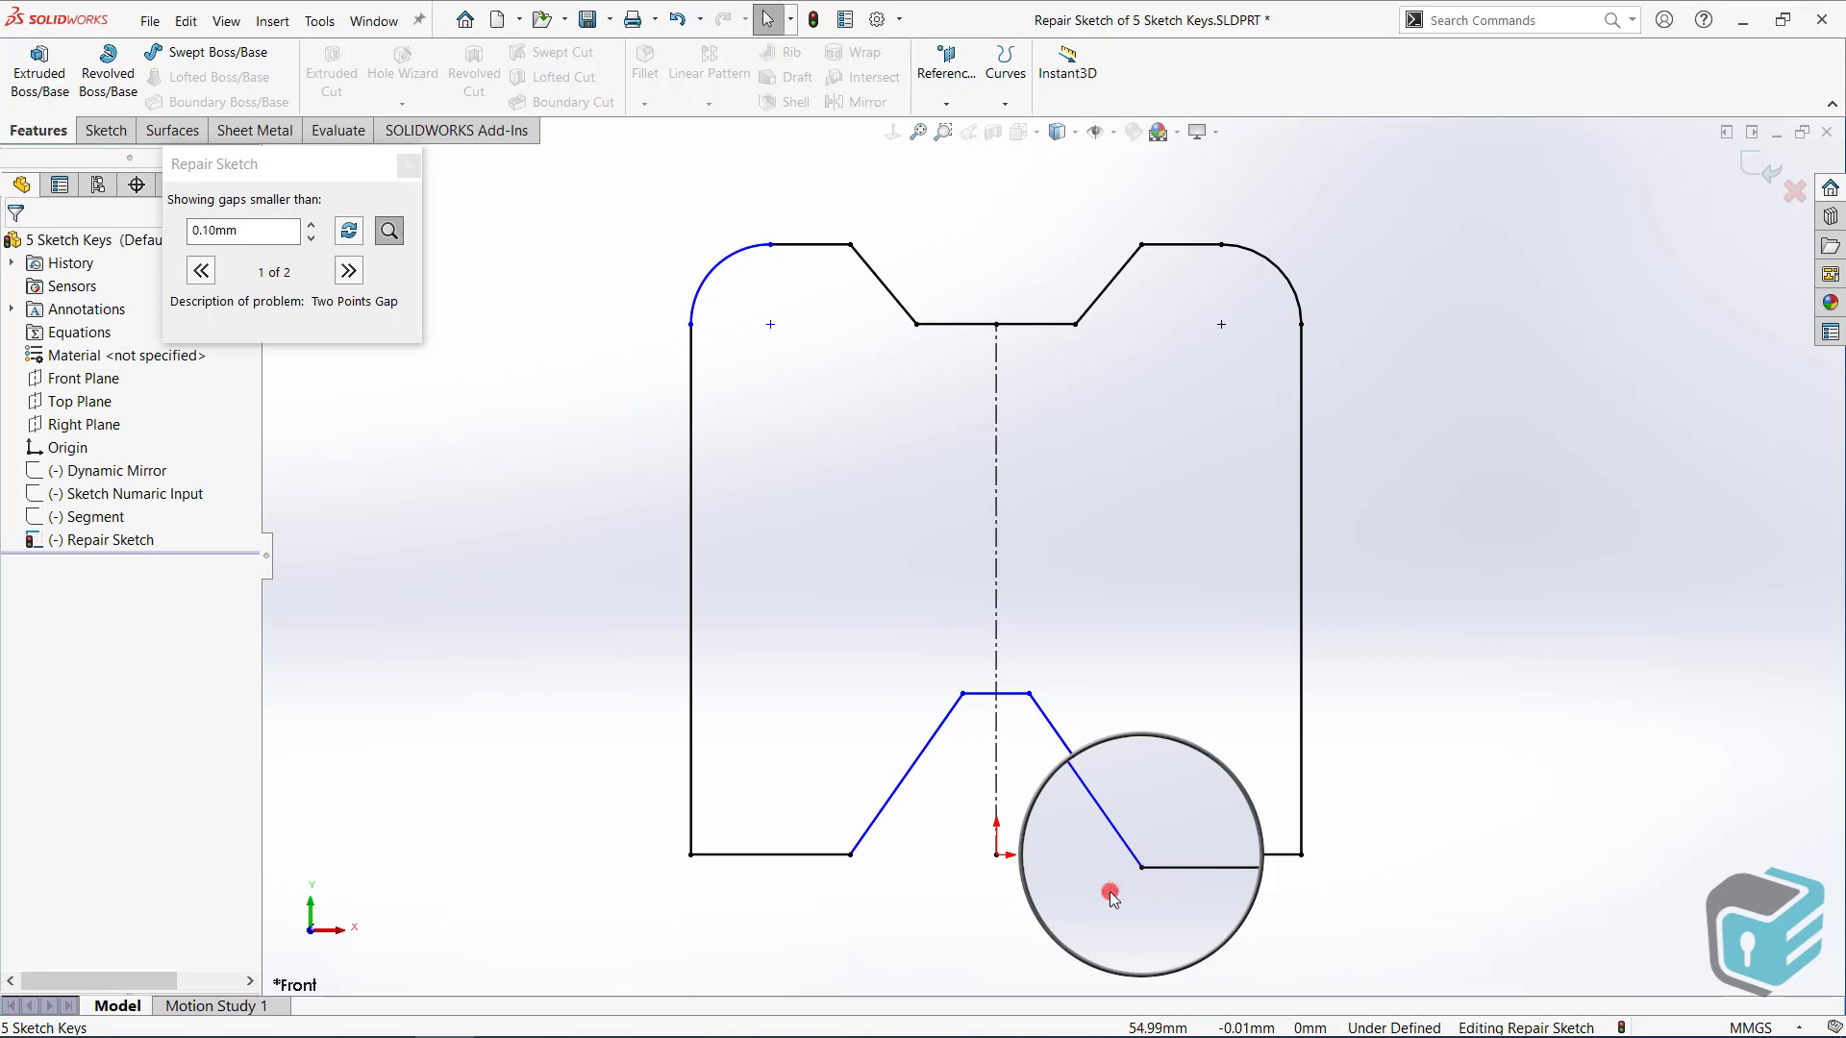
pyautogui.click(349, 273)
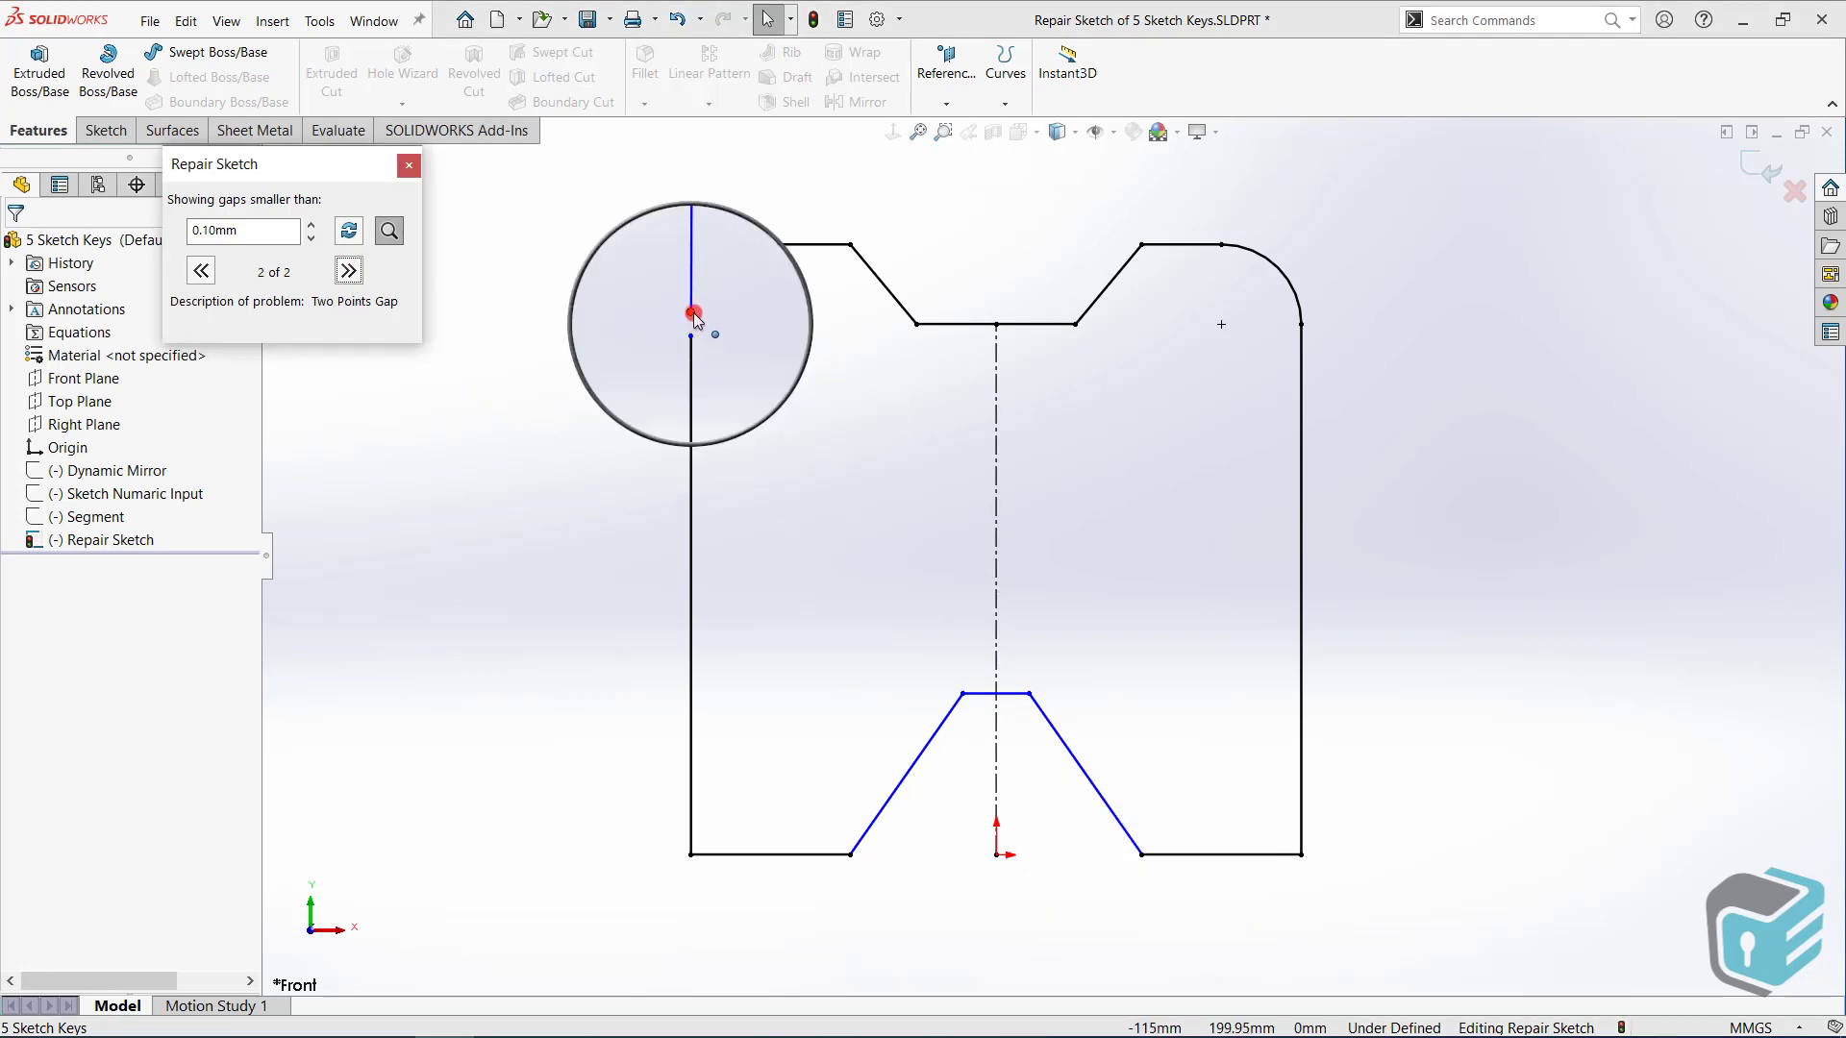
pyautogui.moveTo(693, 317); pyautogui.dragTo(690, 336)
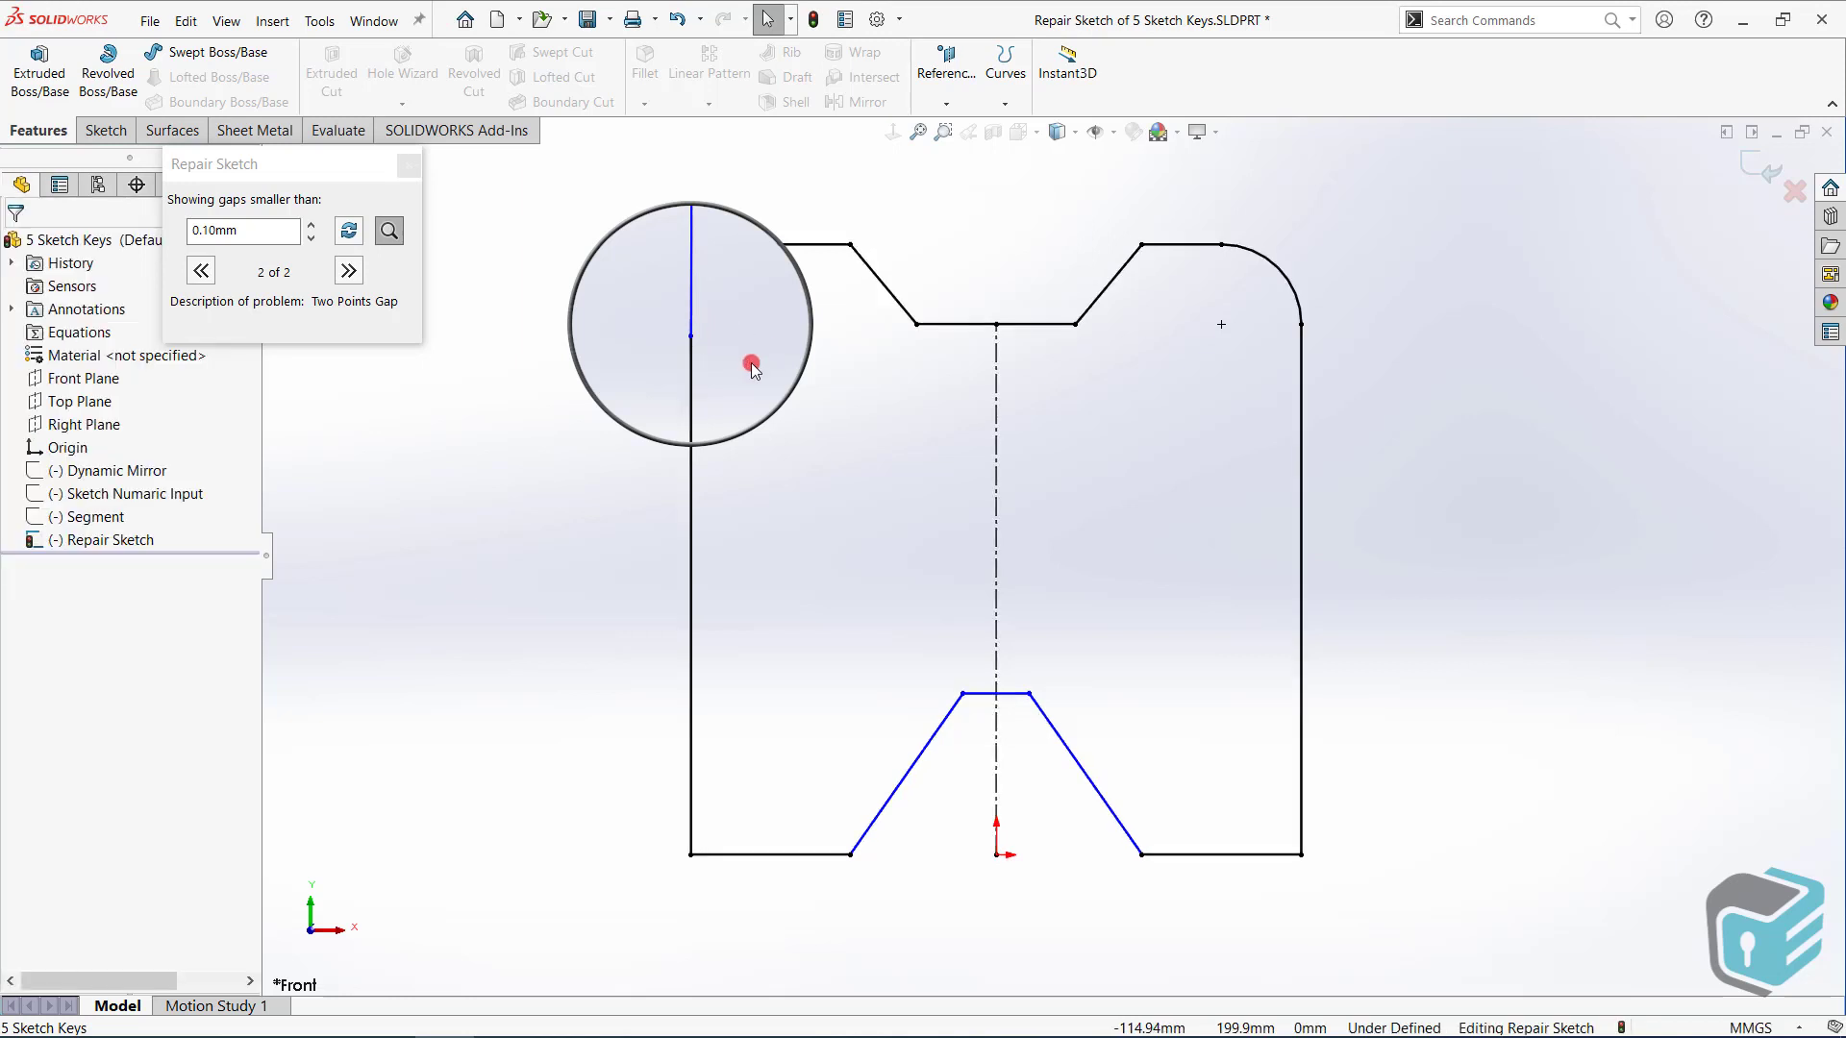
pyautogui.click(350, 231)
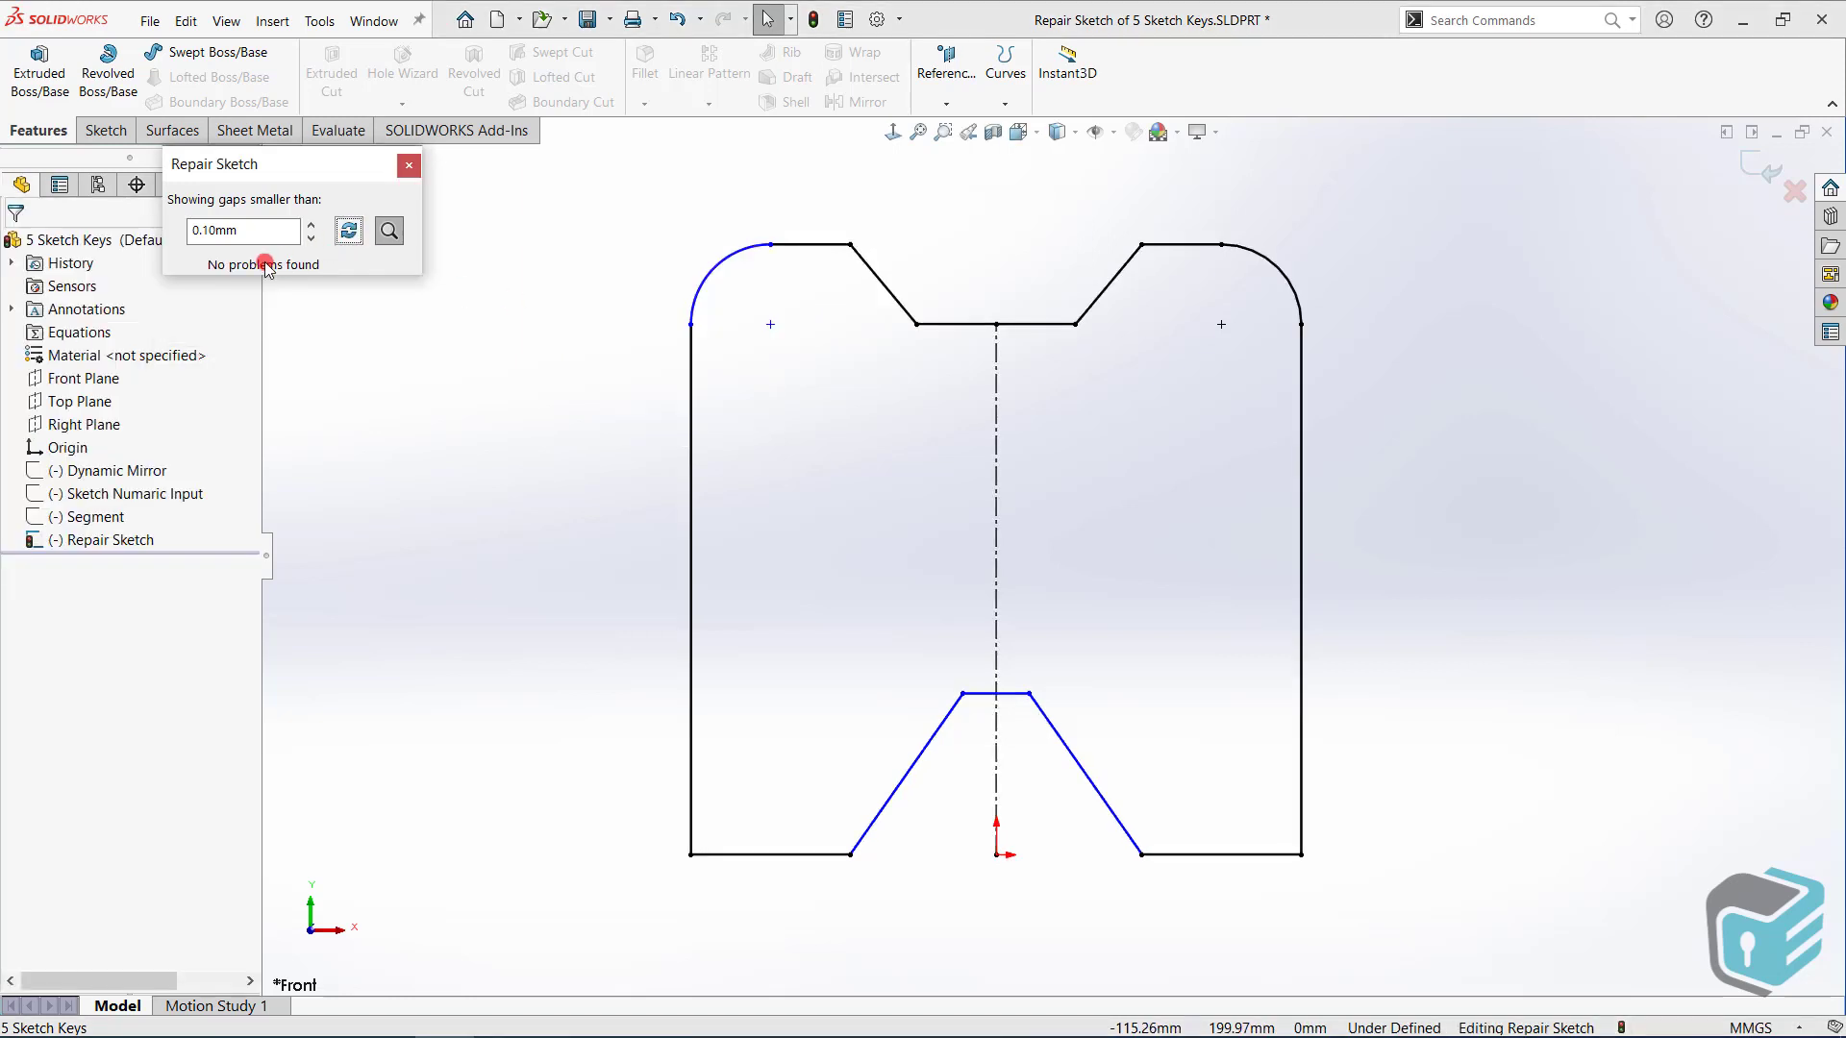
# Close Repair Sketch, preview a 10 mm Boss-Extrude of the repaired profile, and cancel it
pyautogui.click(408, 169)
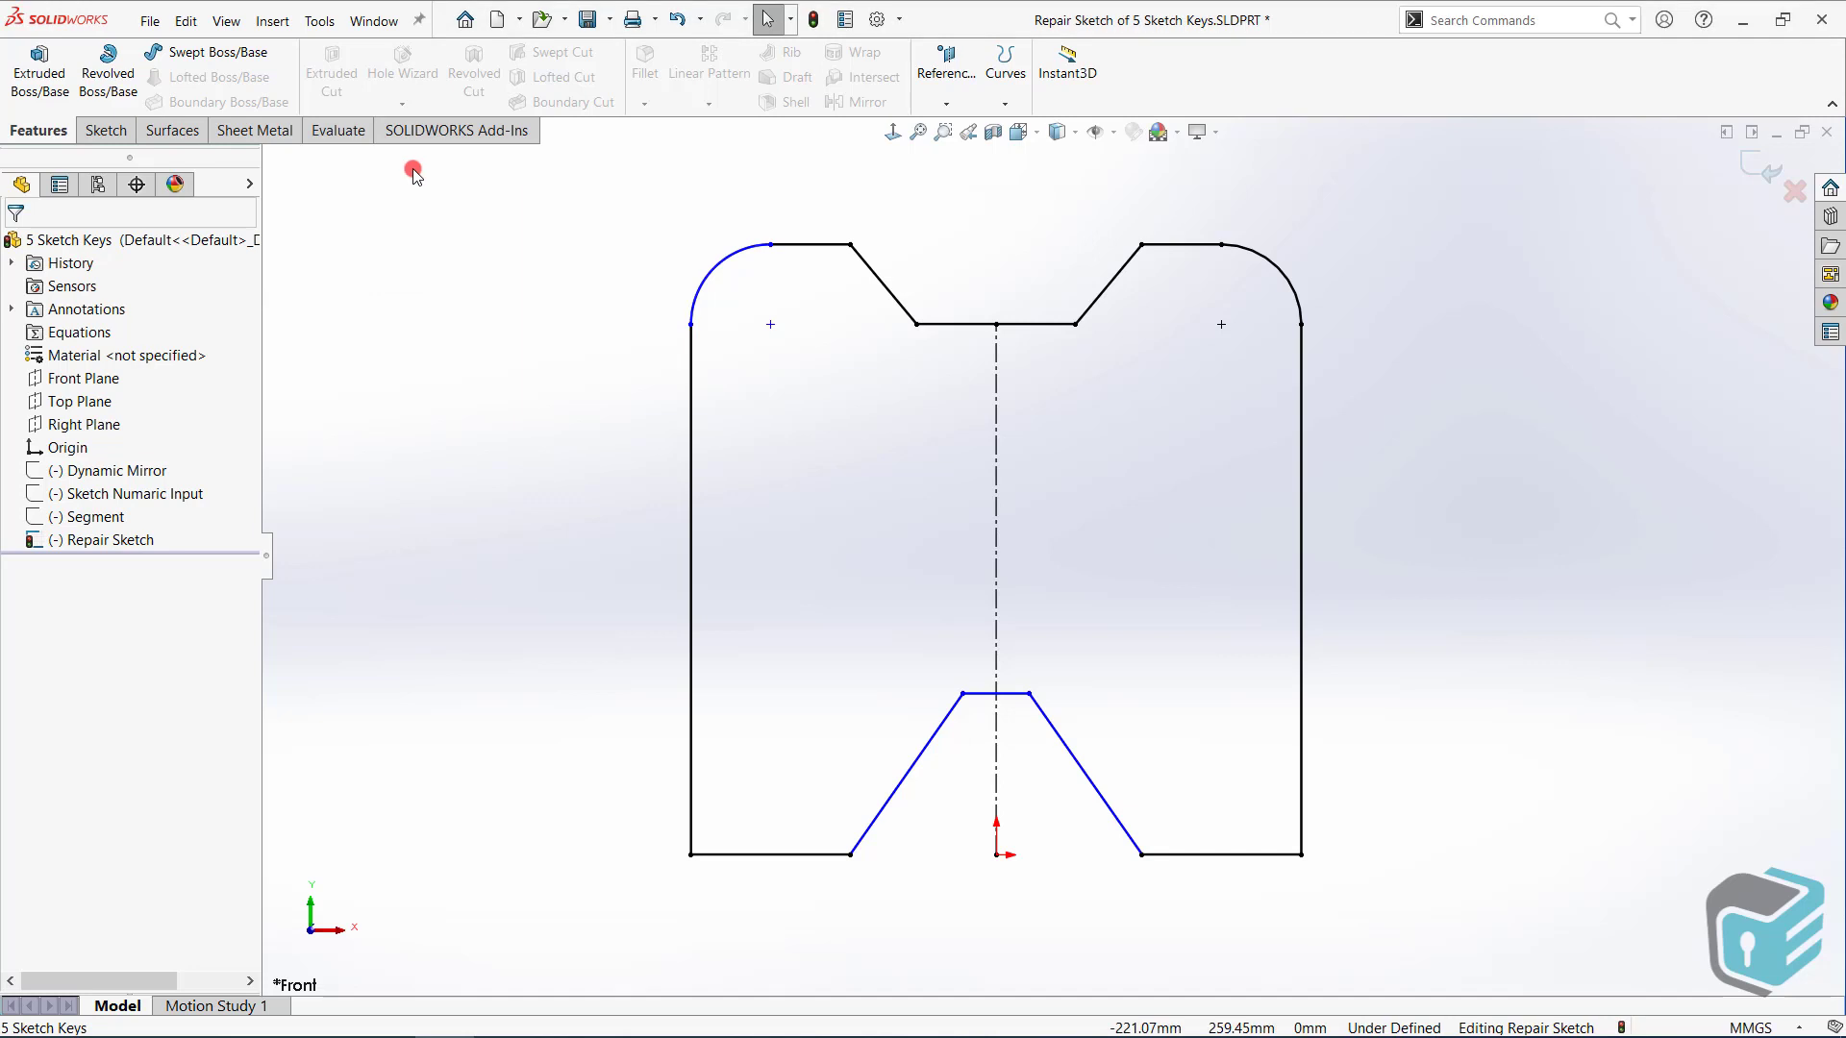
pyautogui.click(38, 69)
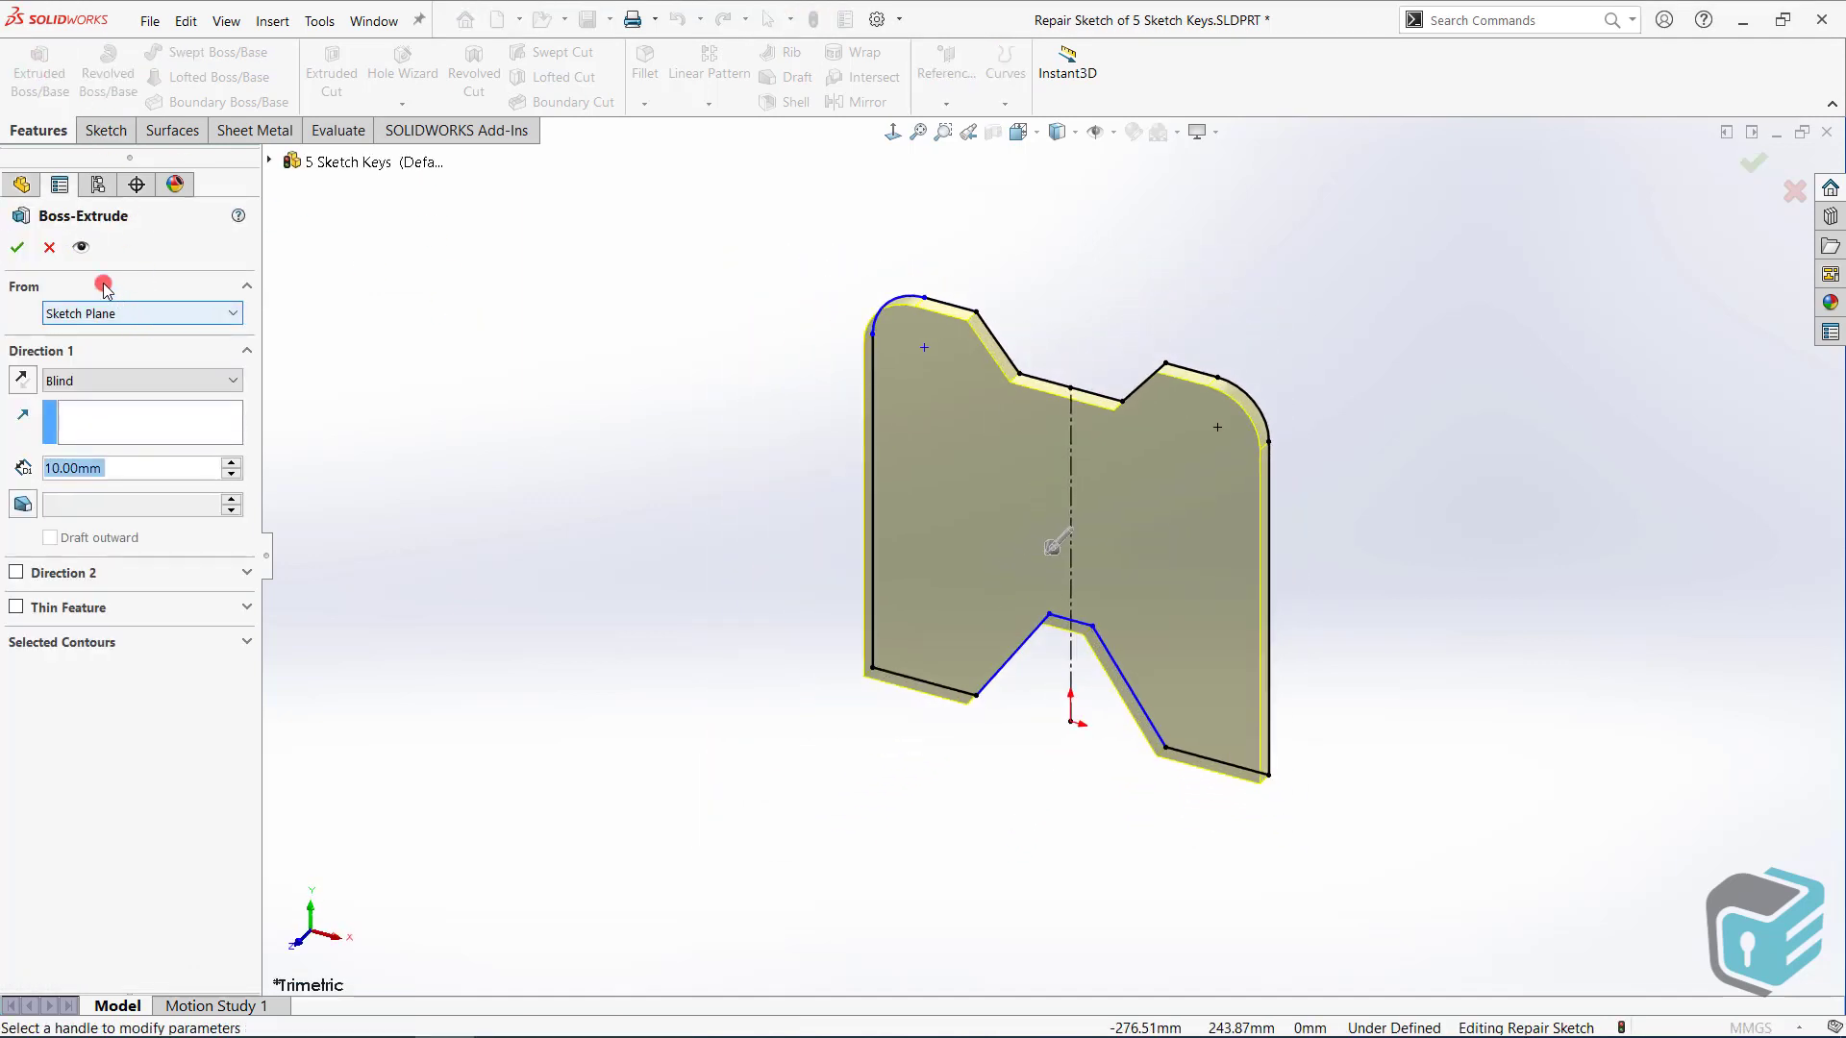
pyautogui.click(52, 248)
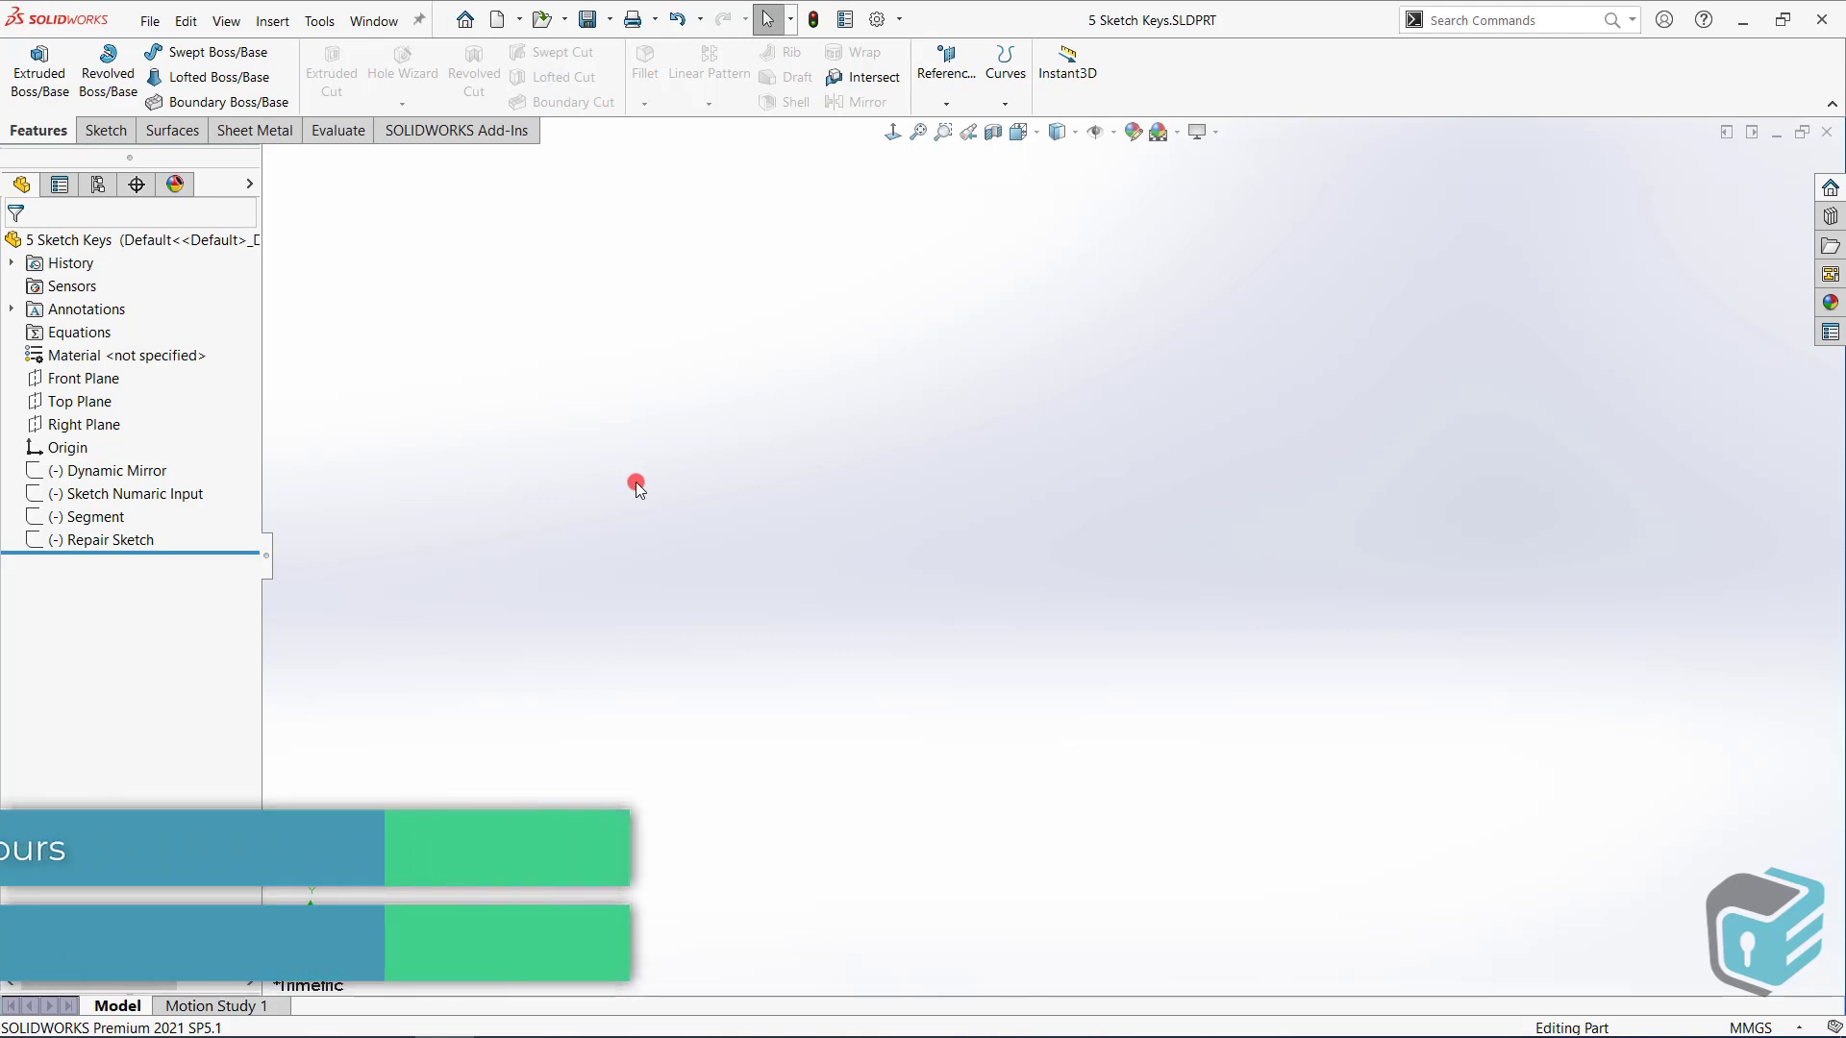
# Start a sketch on the Front Plane and draw a vertical line, a tangent quarter arc and a horizontal line along the top
pyautogui.click(125, 380)
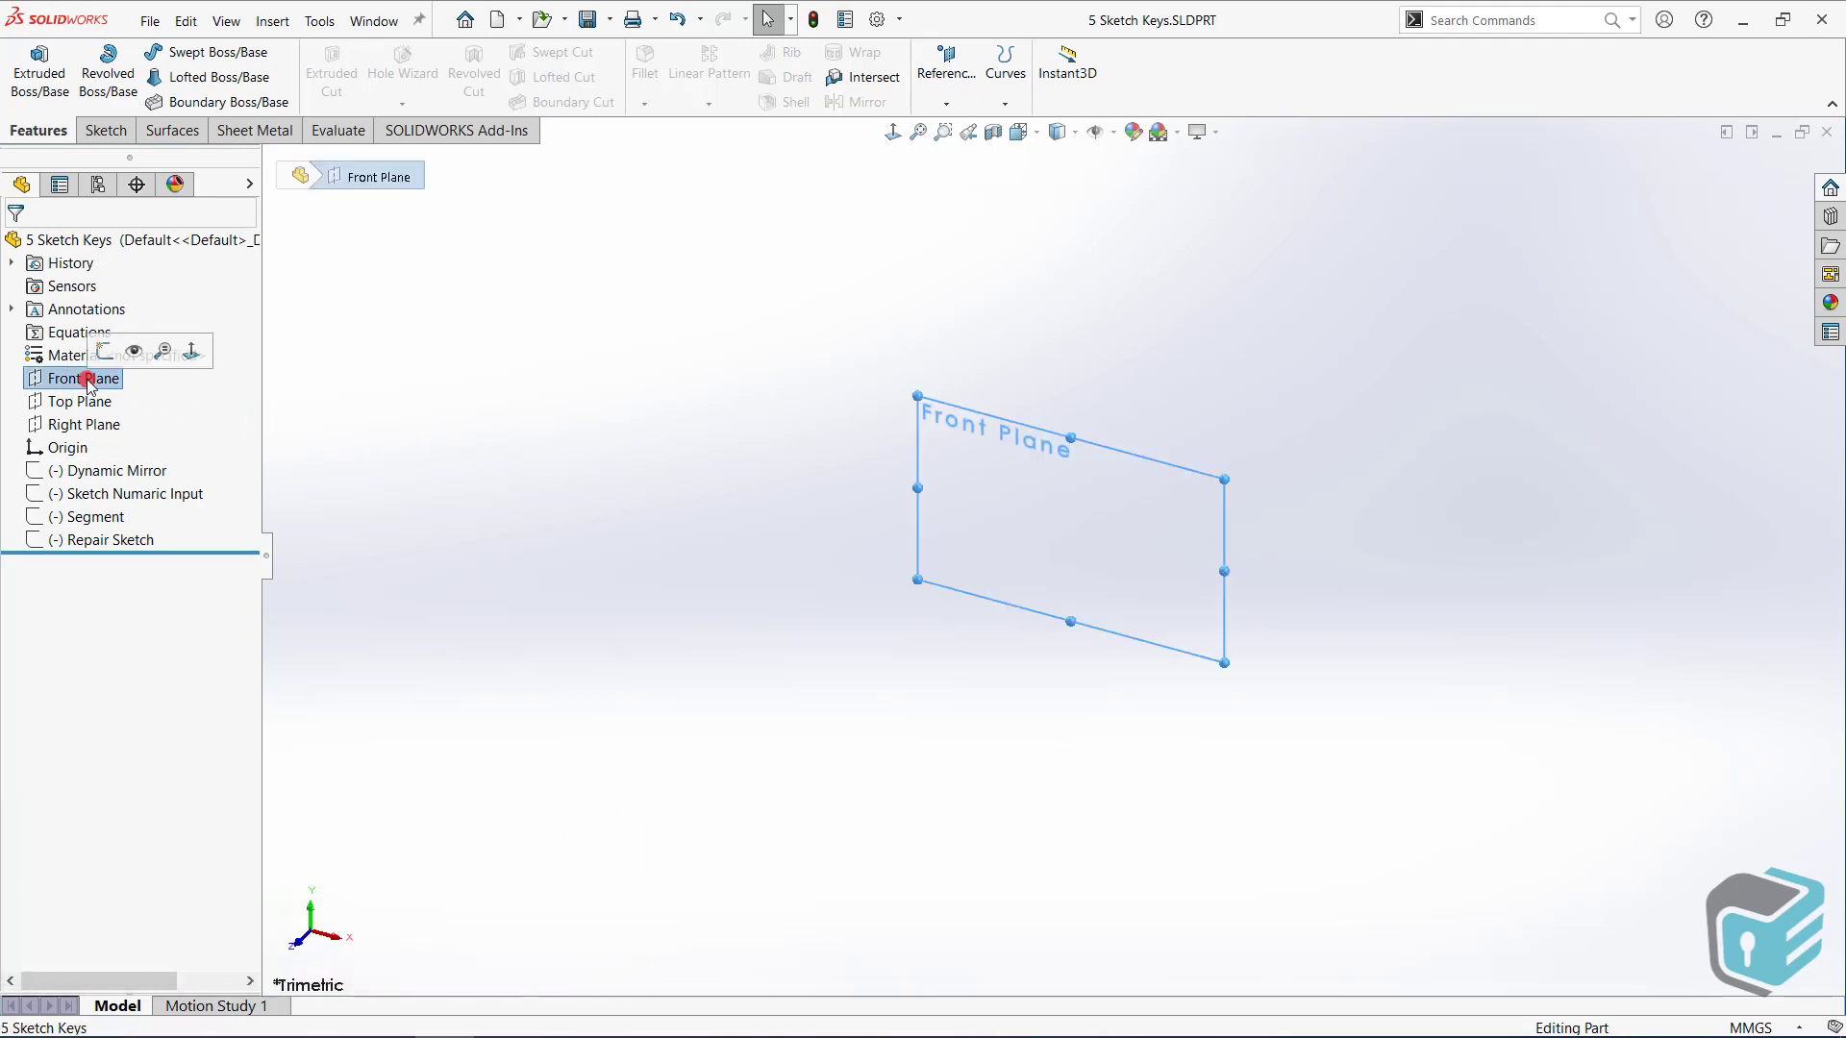
pyautogui.click(116, 358)
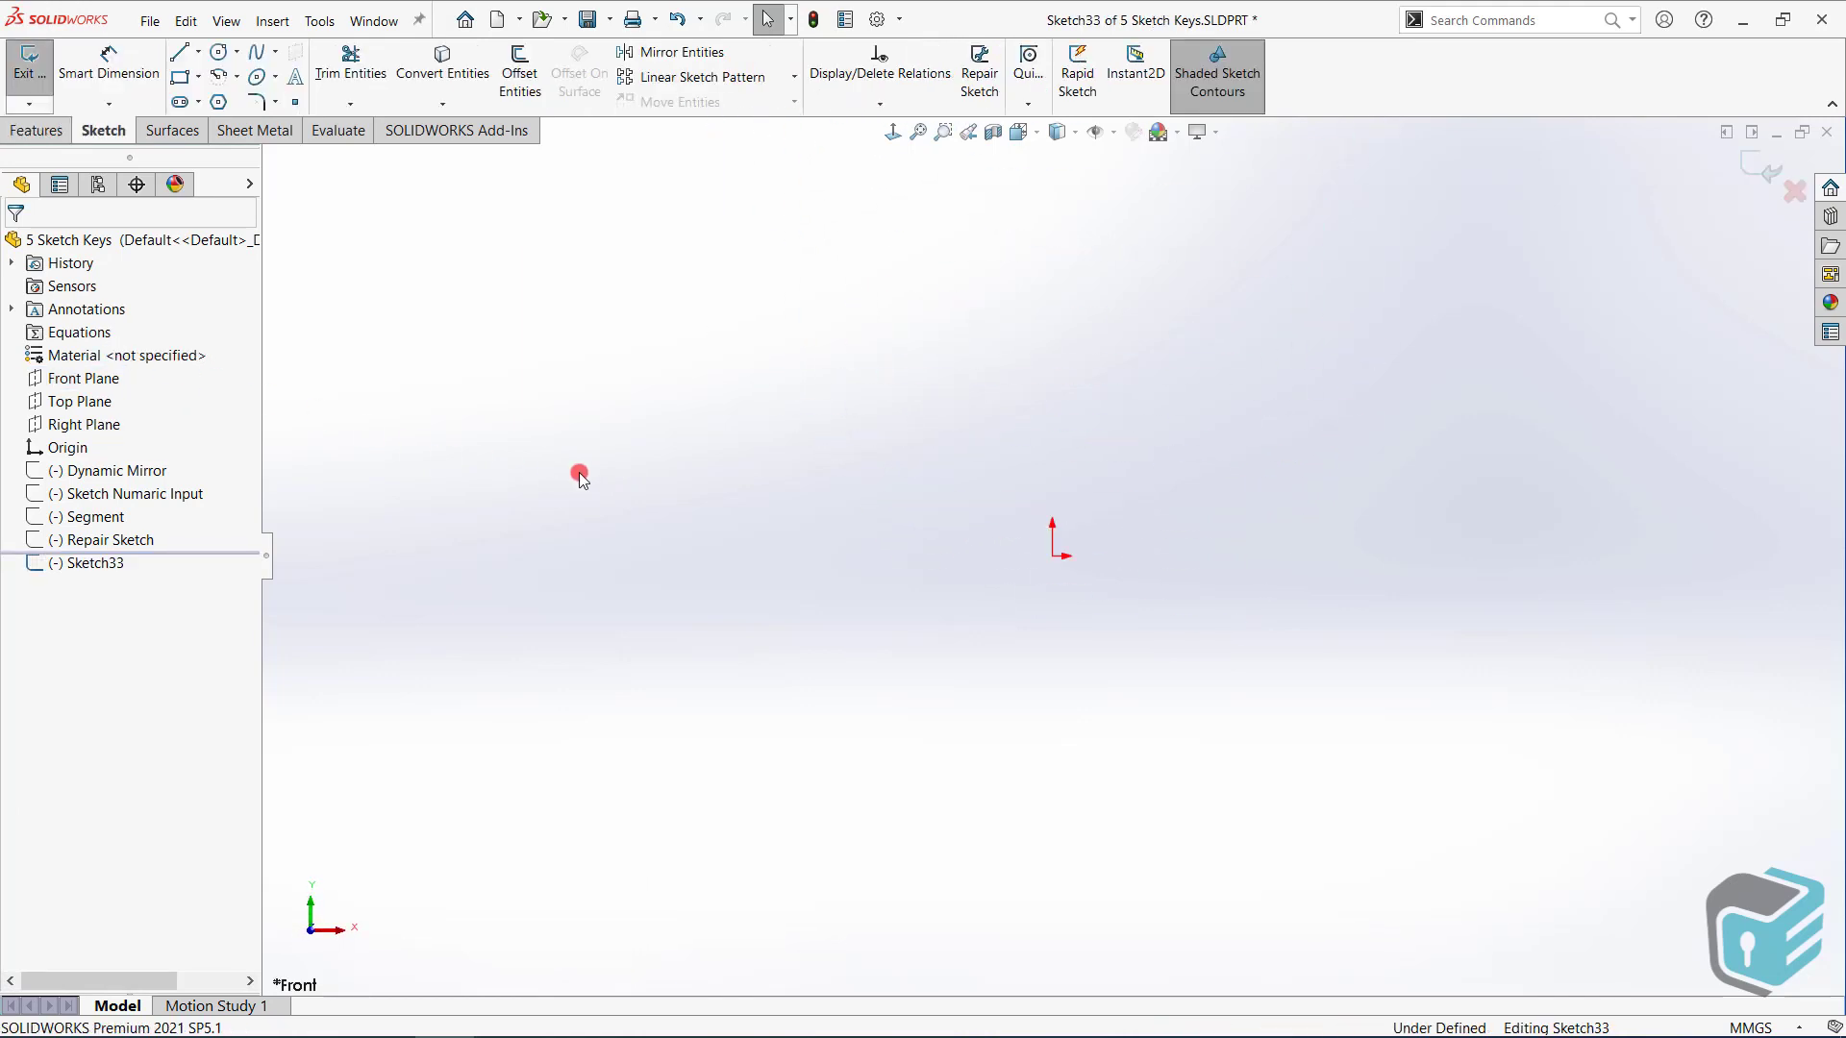
pyautogui.click(179, 52)
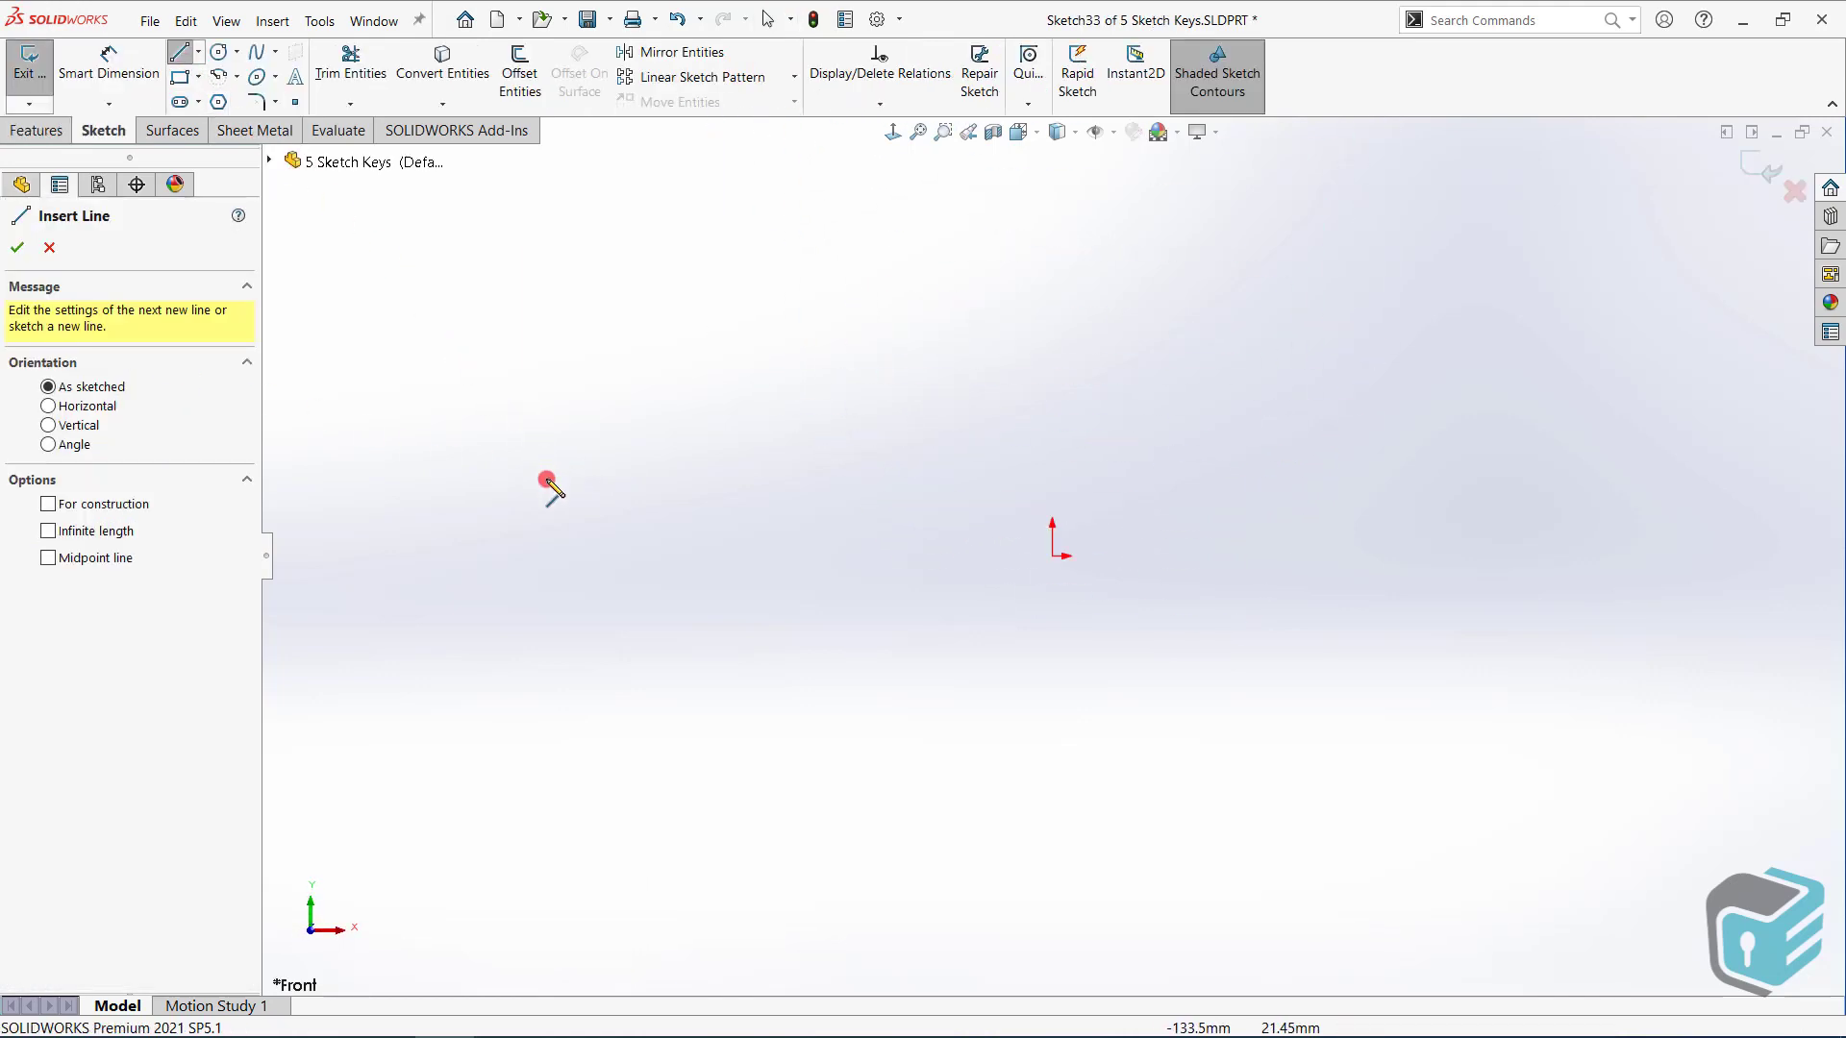
pyautogui.click(564, 542)
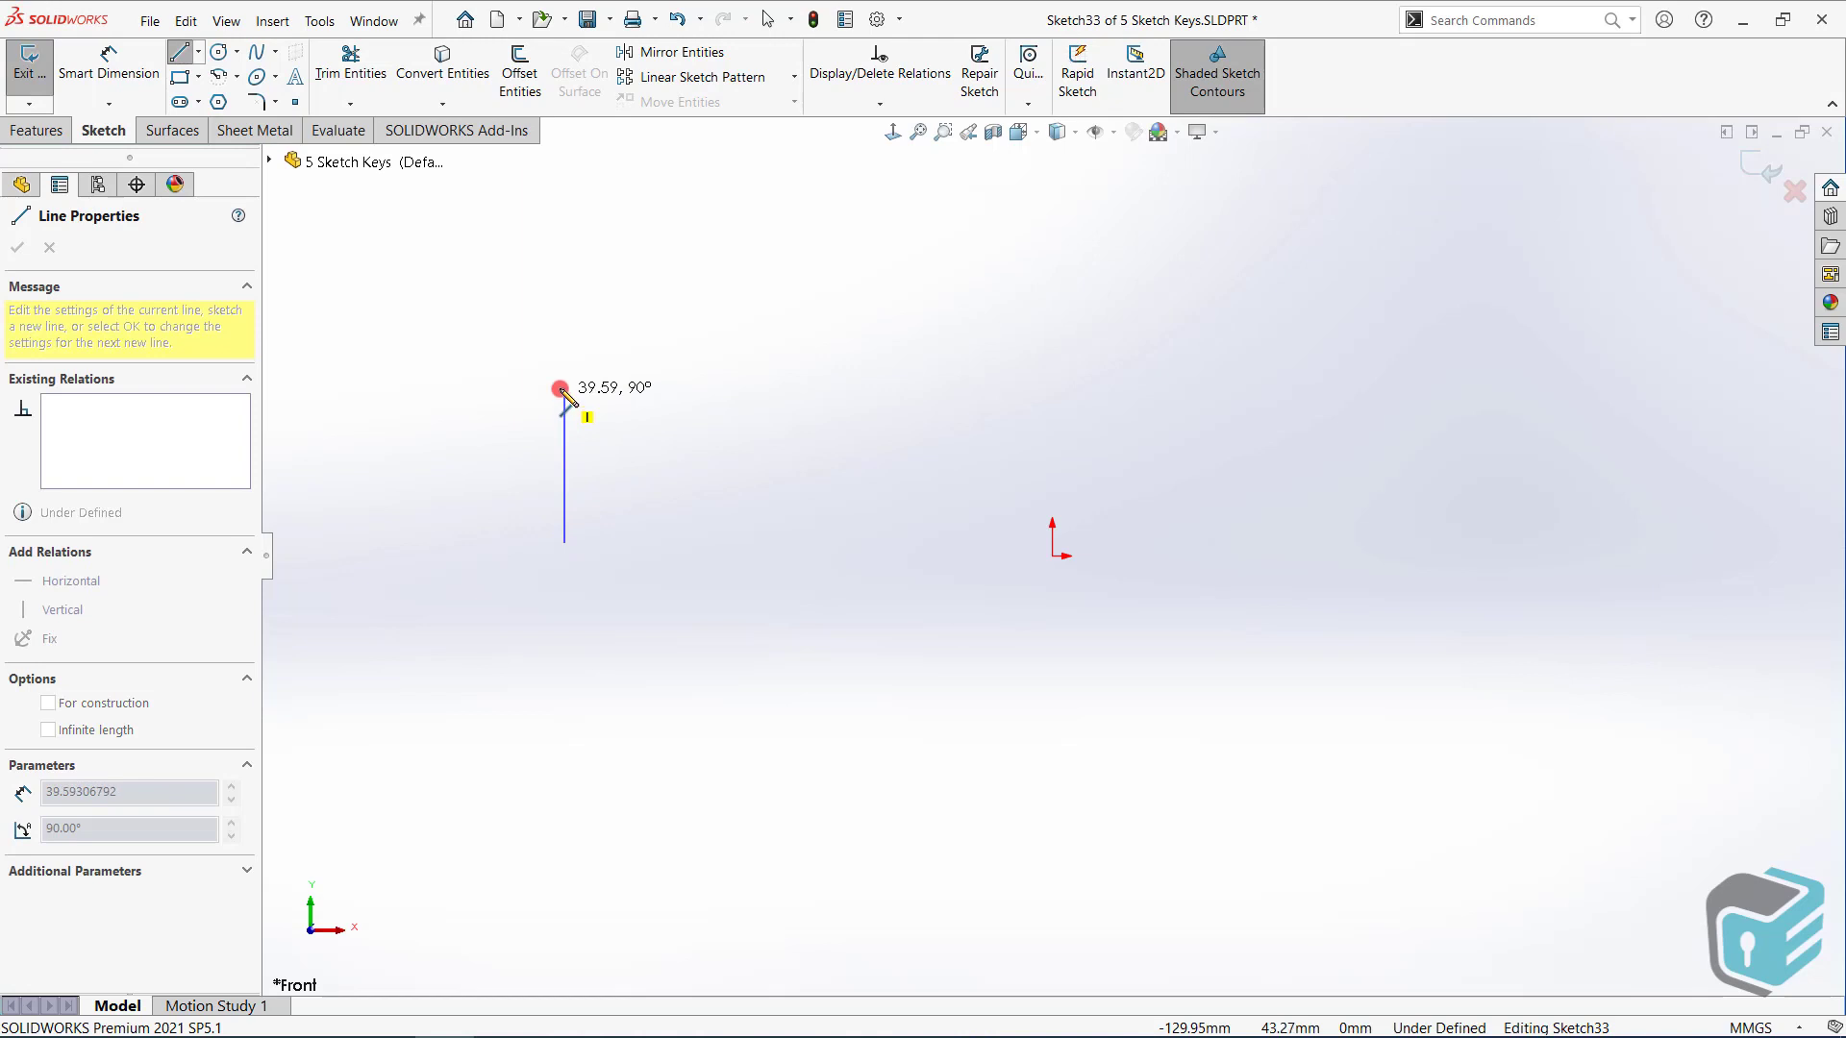
pyautogui.click(564, 359)
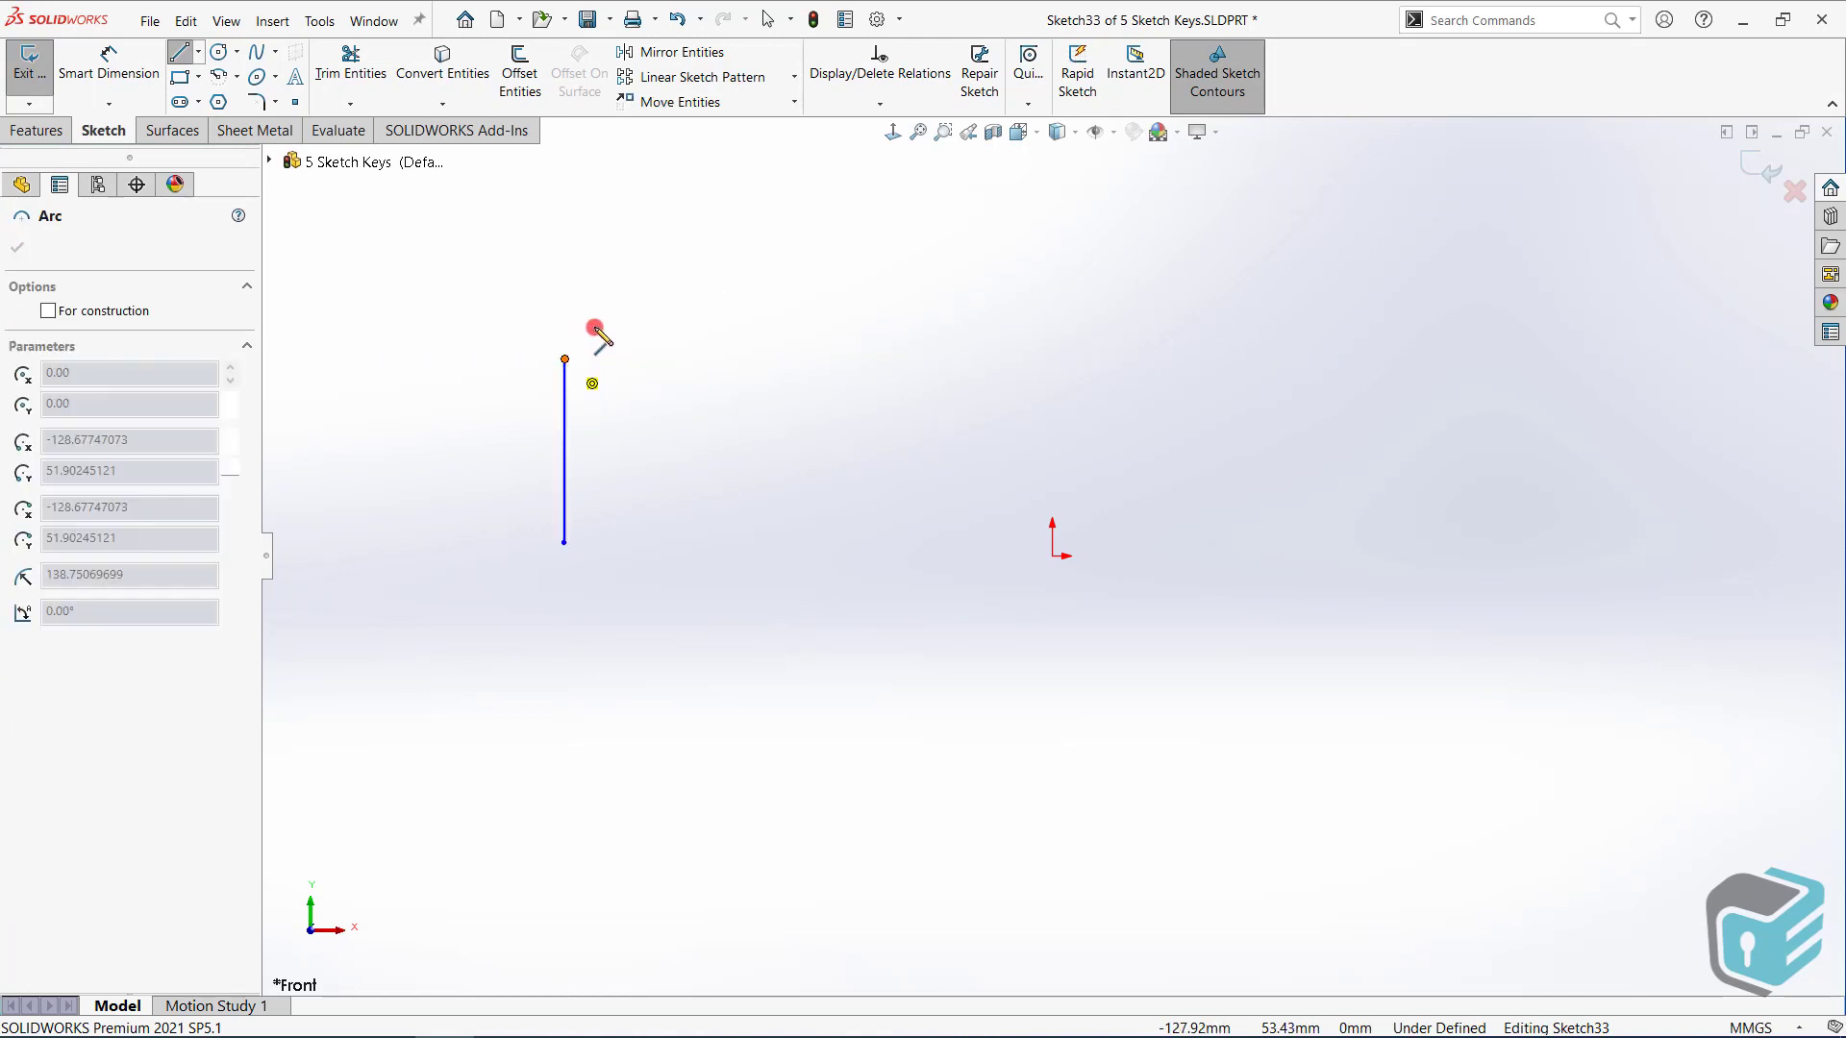
pyautogui.click(642, 283)
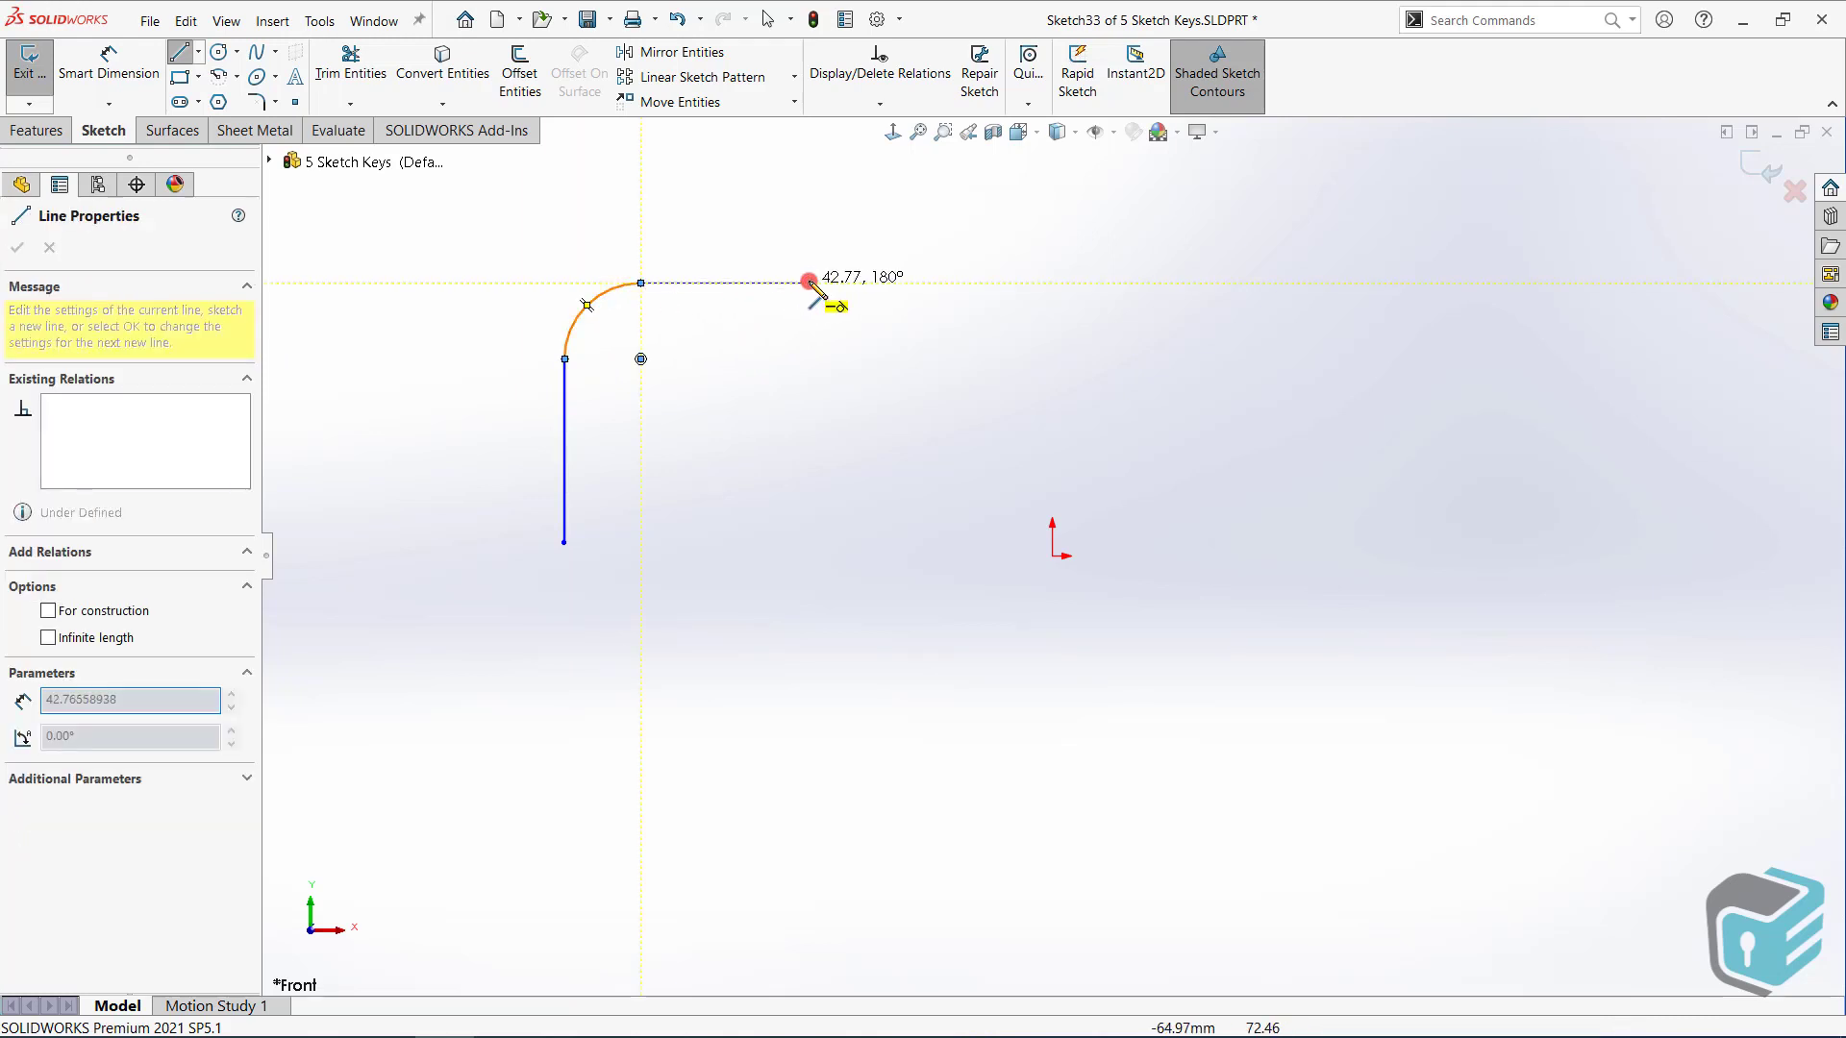
pyautogui.click(828, 282)
# Continue the profile with a slanted line about 21 mm long, a vertical line about 27 mm long, an inward semicircular arc and another vertical line
pyautogui.click(873, 349)
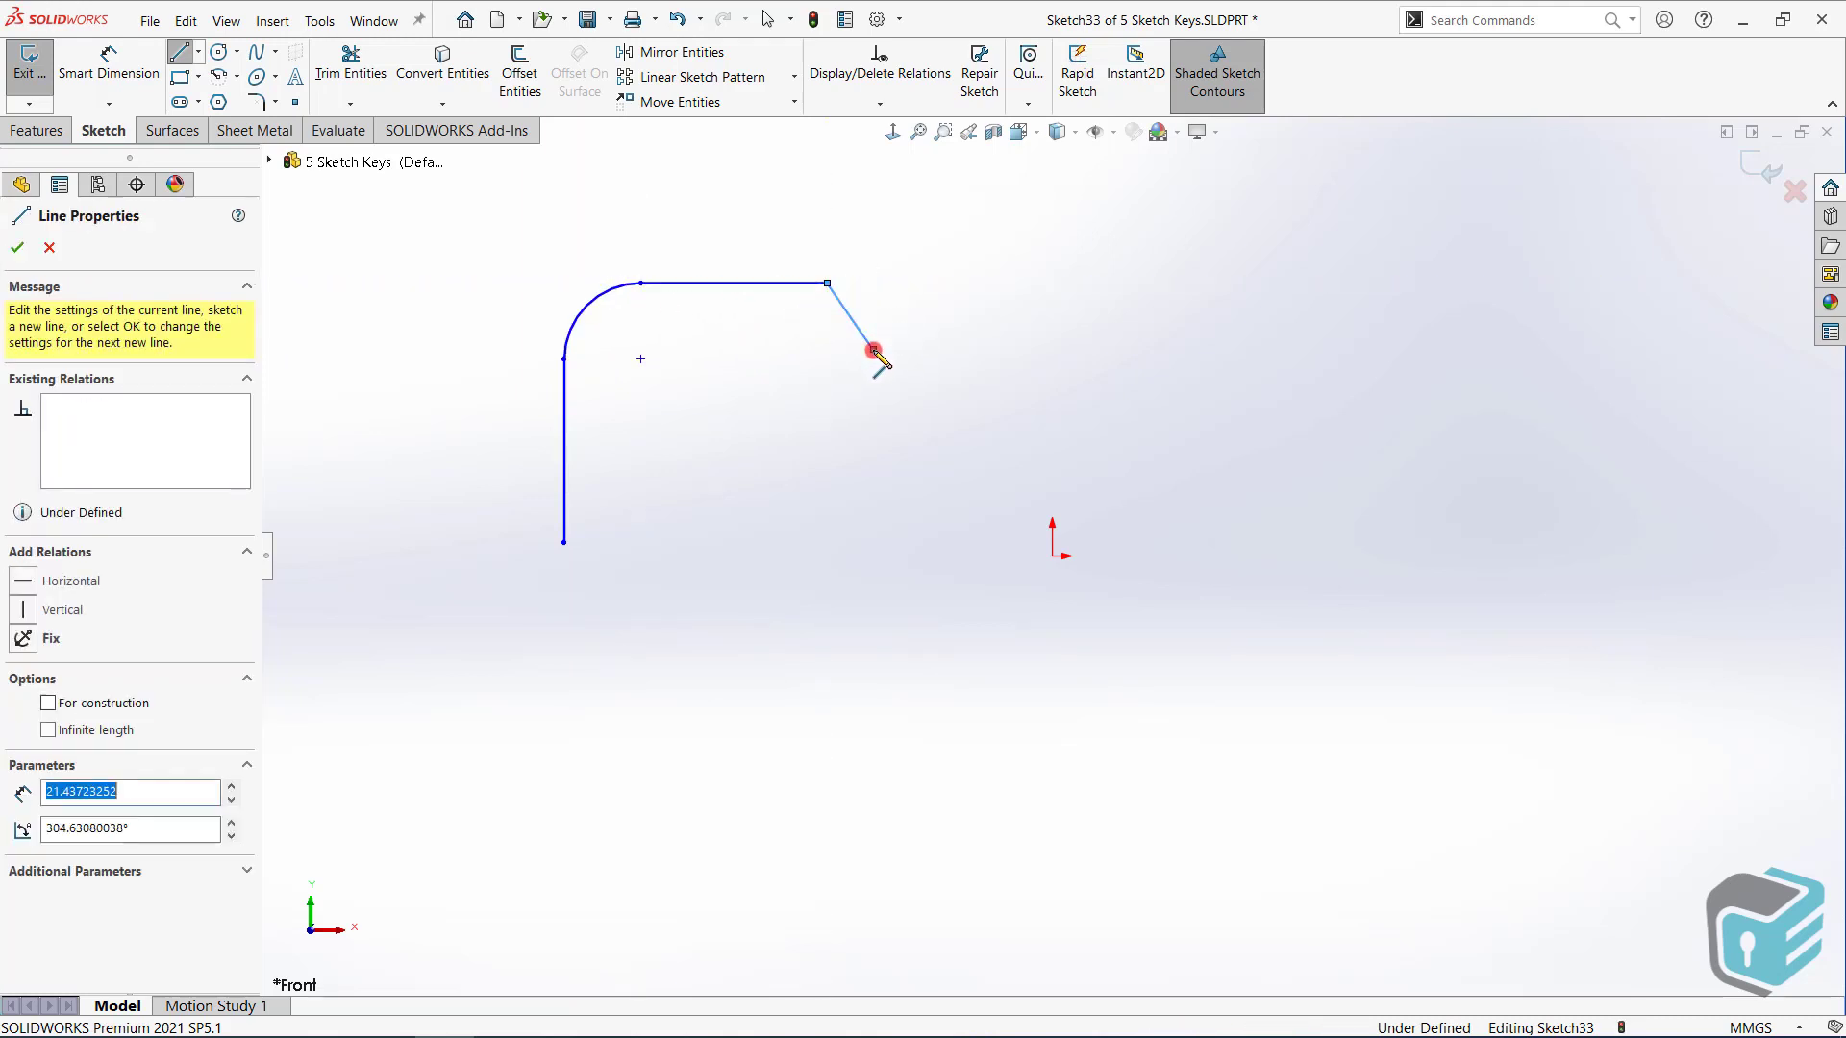
pyautogui.click(873, 449)
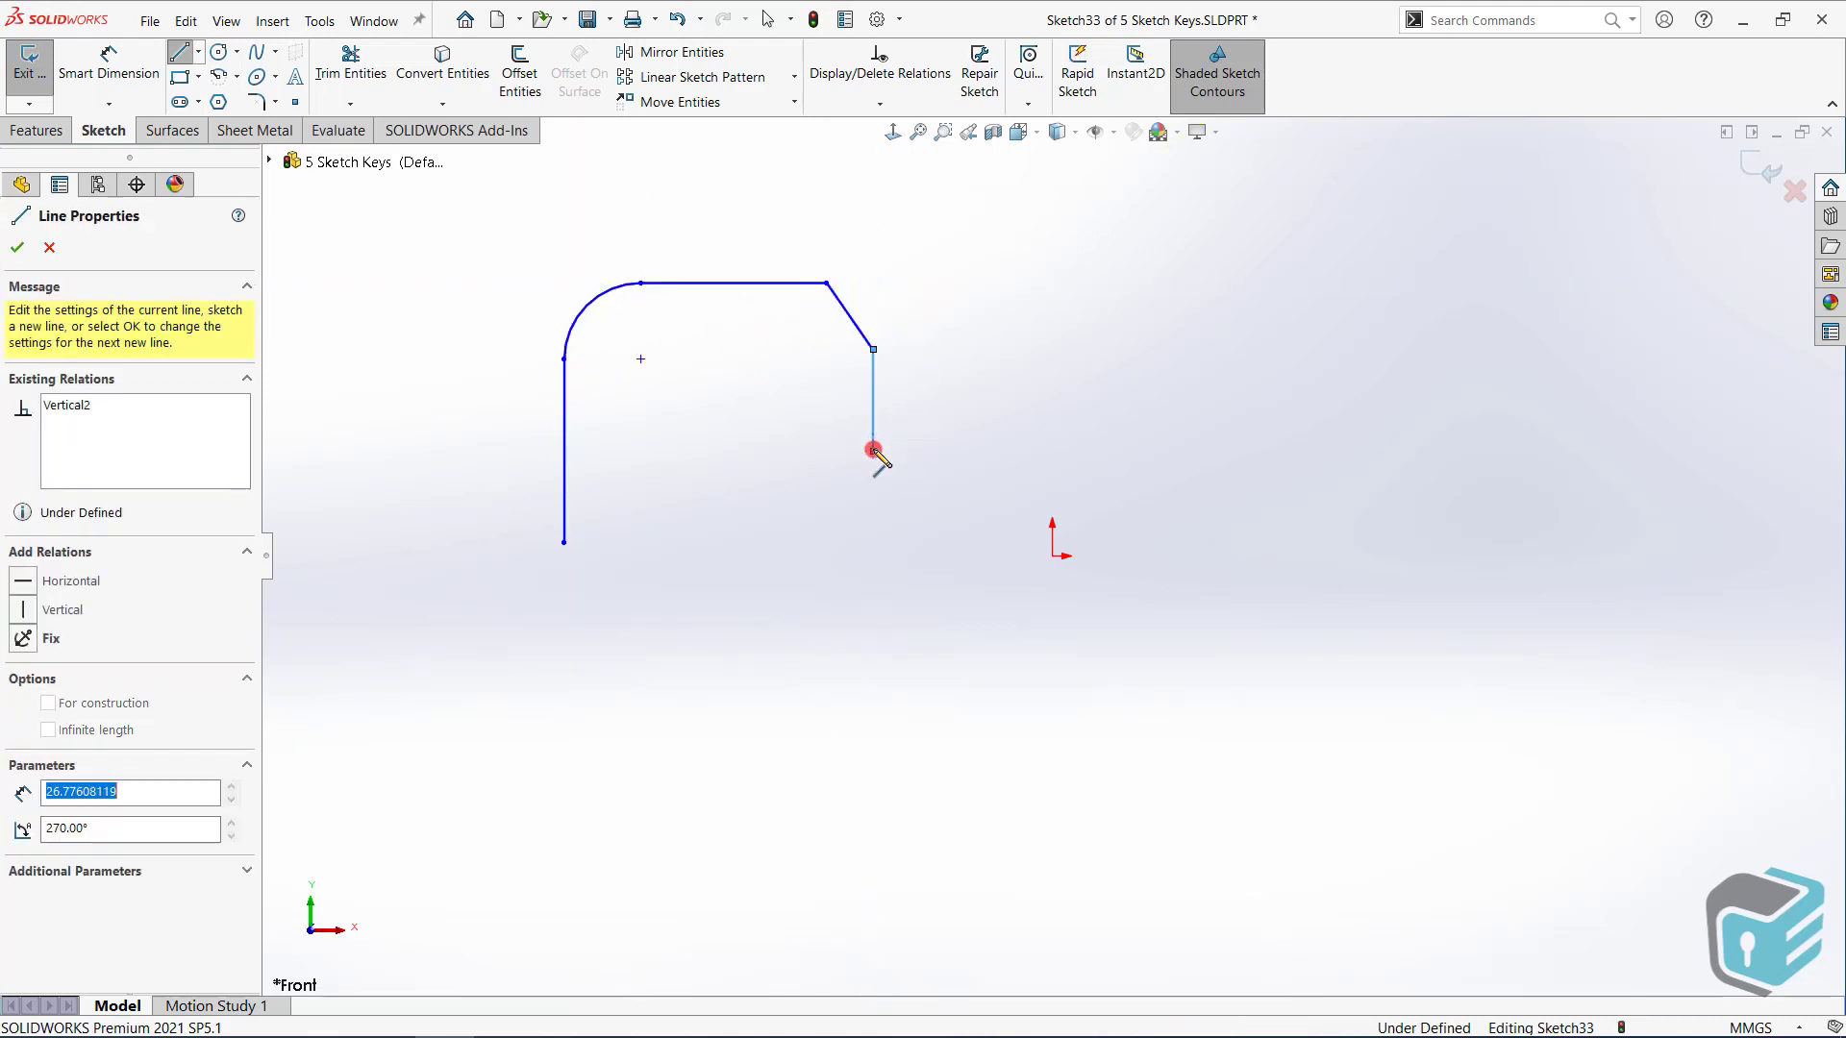
pyautogui.press('a')
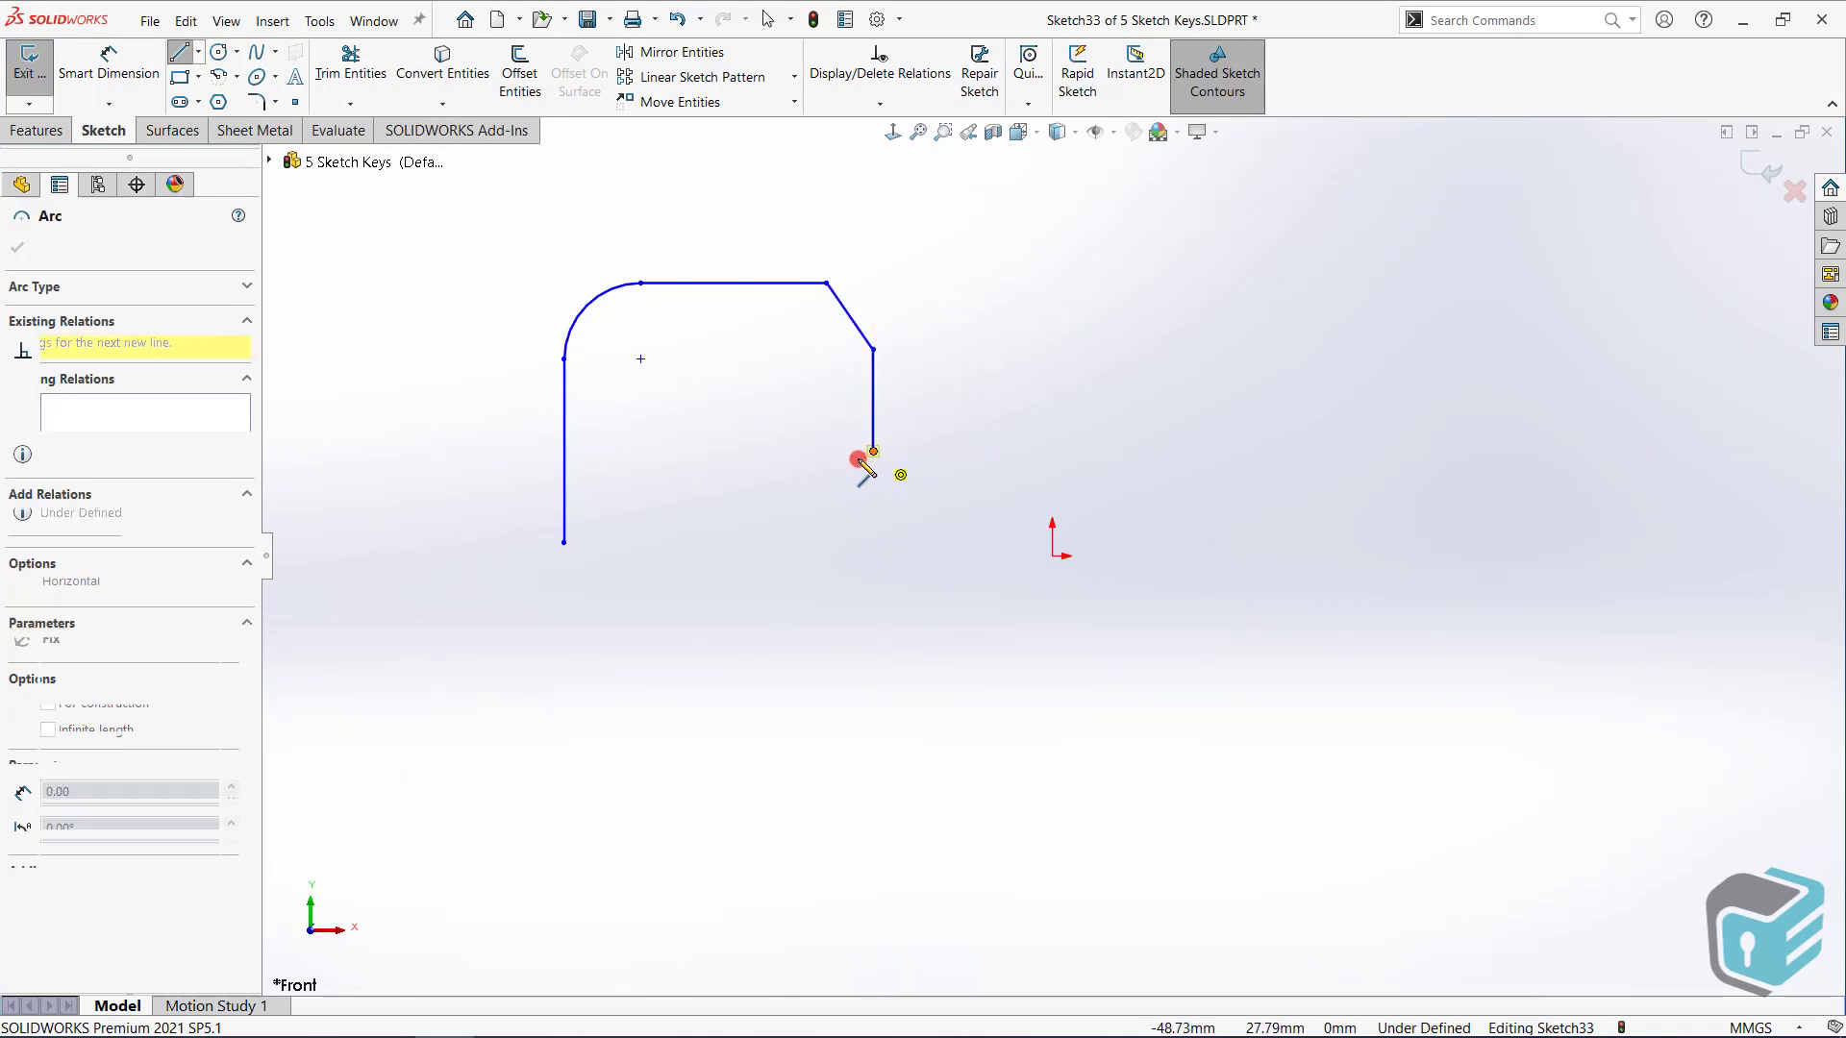
pyautogui.click(872, 545)
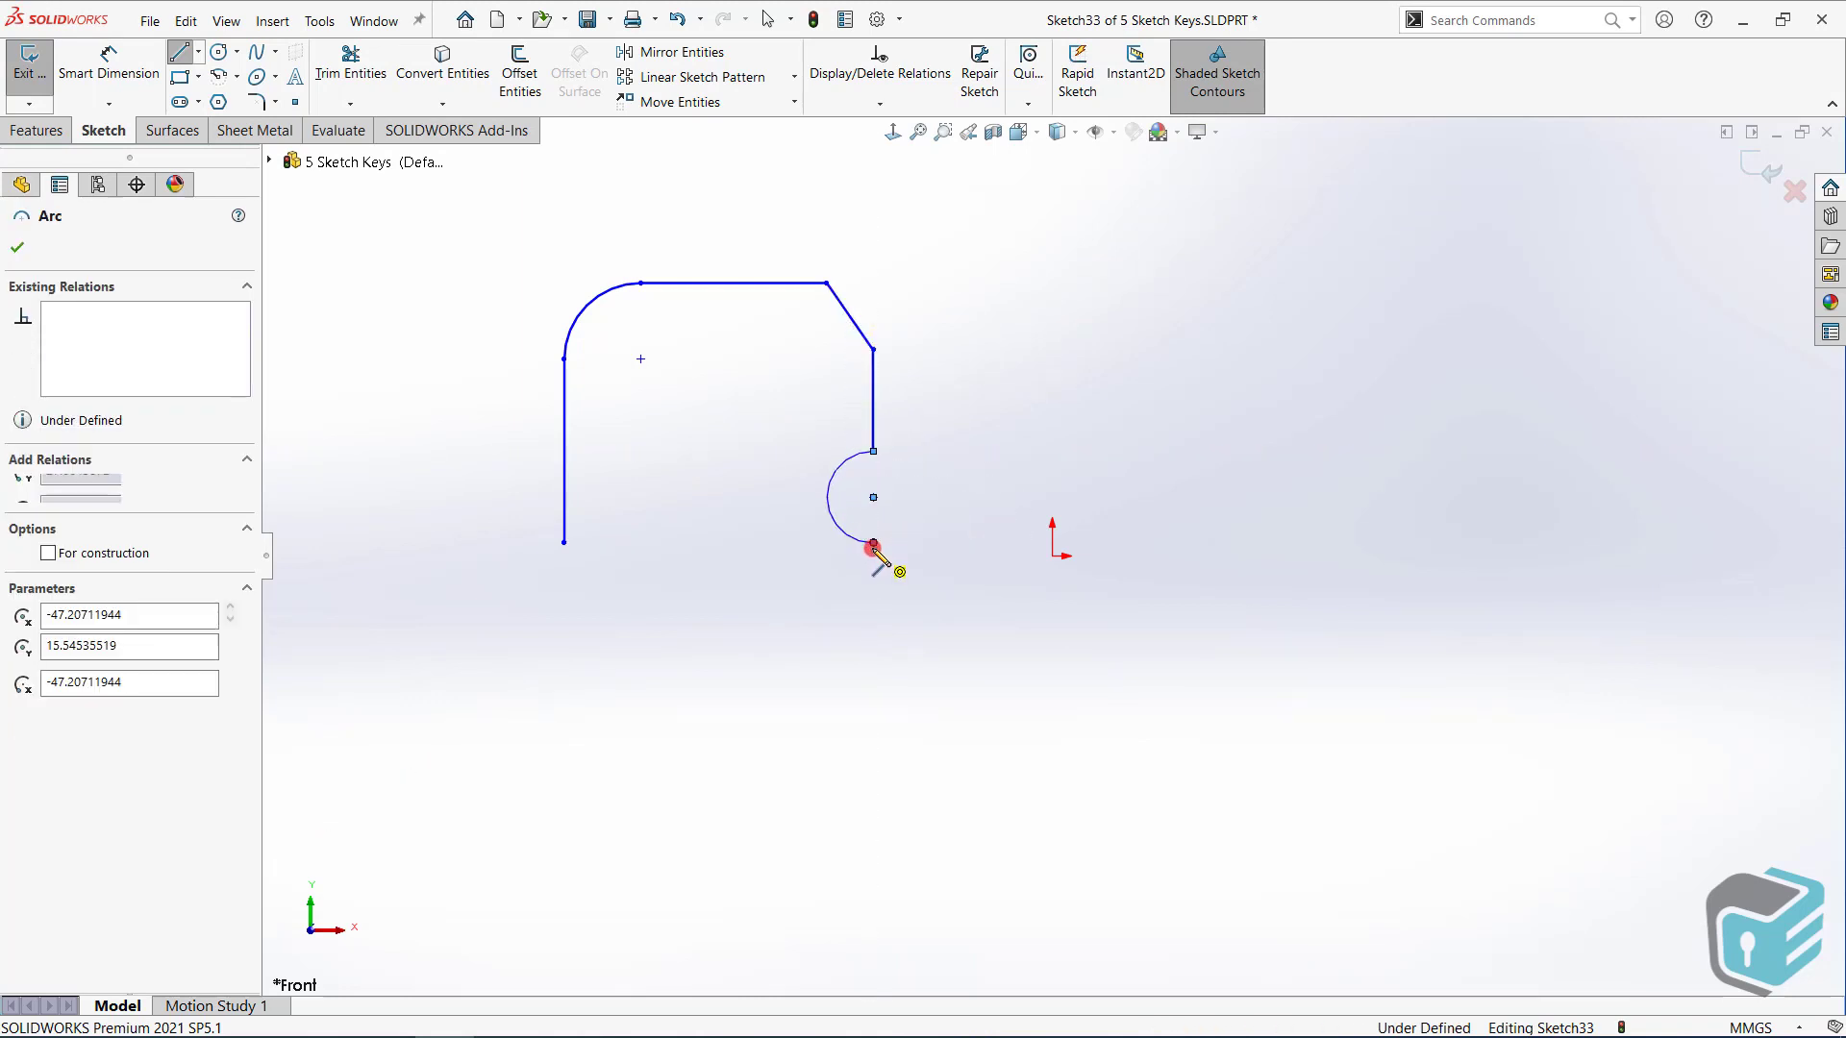
pyautogui.click(872, 642)
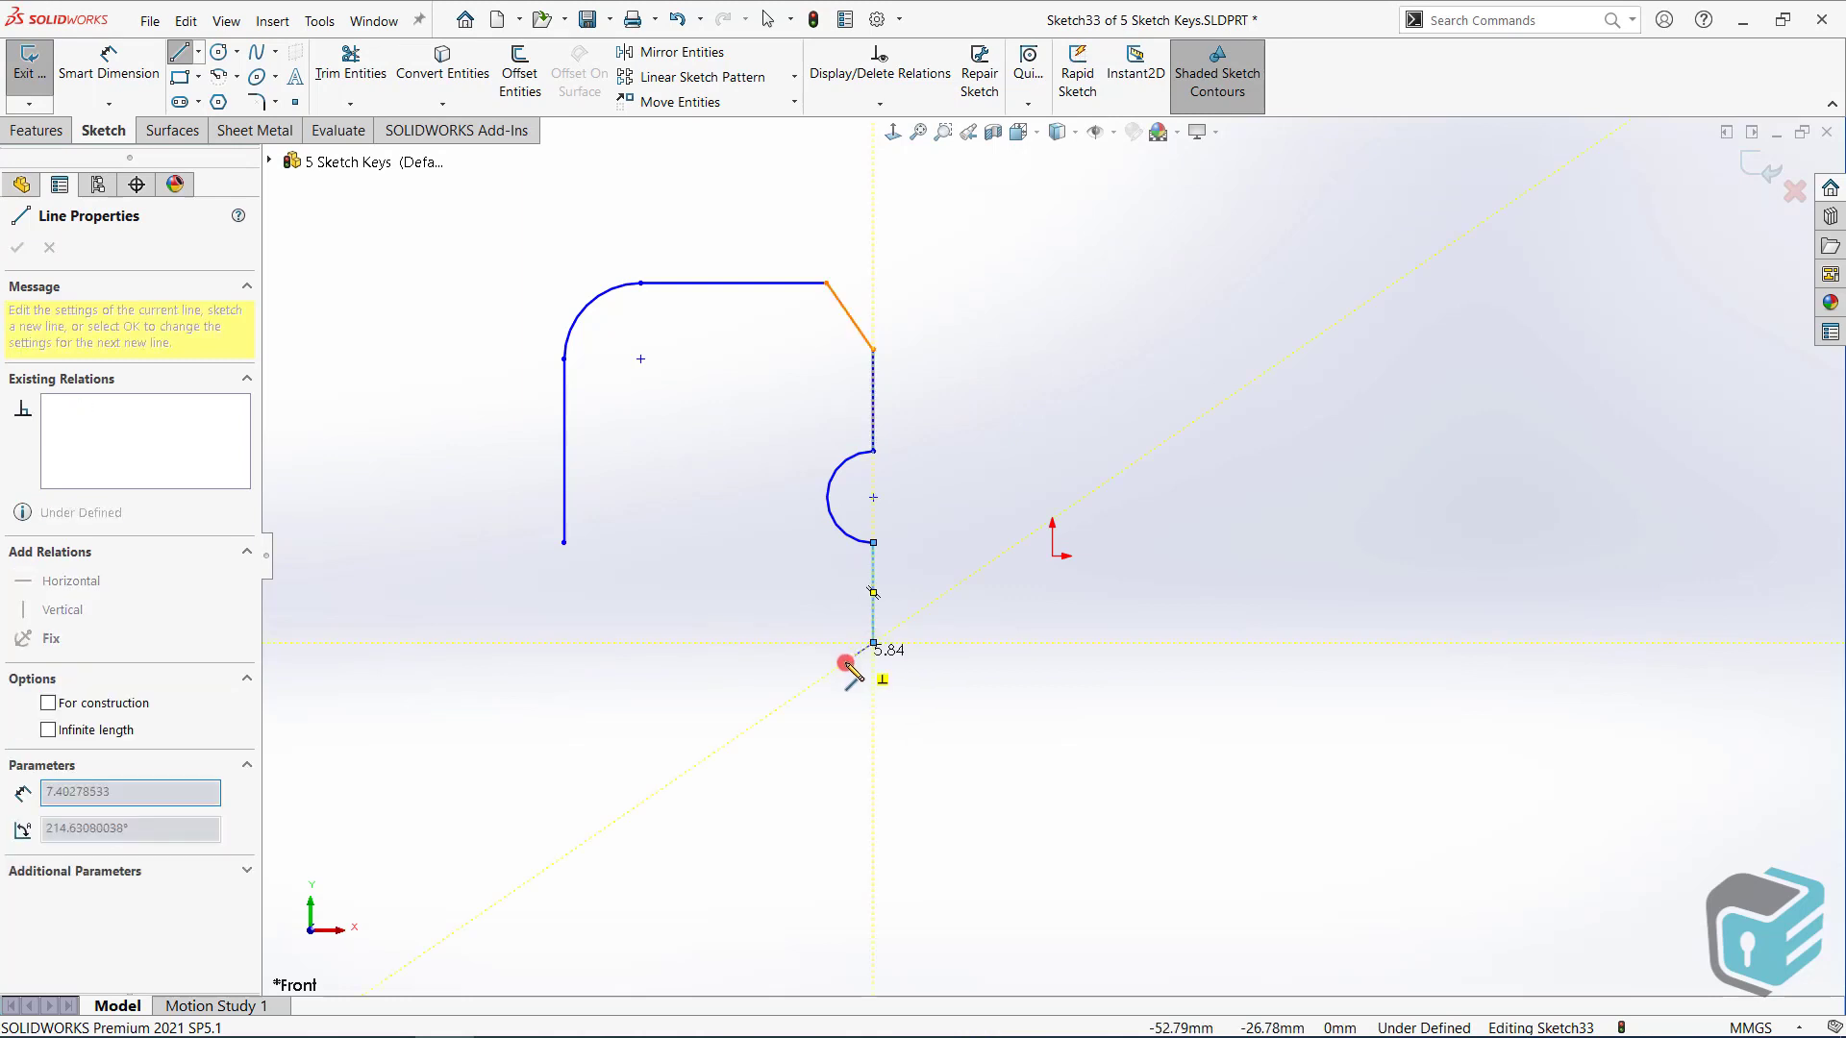
# Close the profile with a bottom horizontal line, a tangent quarter arc, a short vertical line and a horizontal line to the start point
pyautogui.click(747, 642)
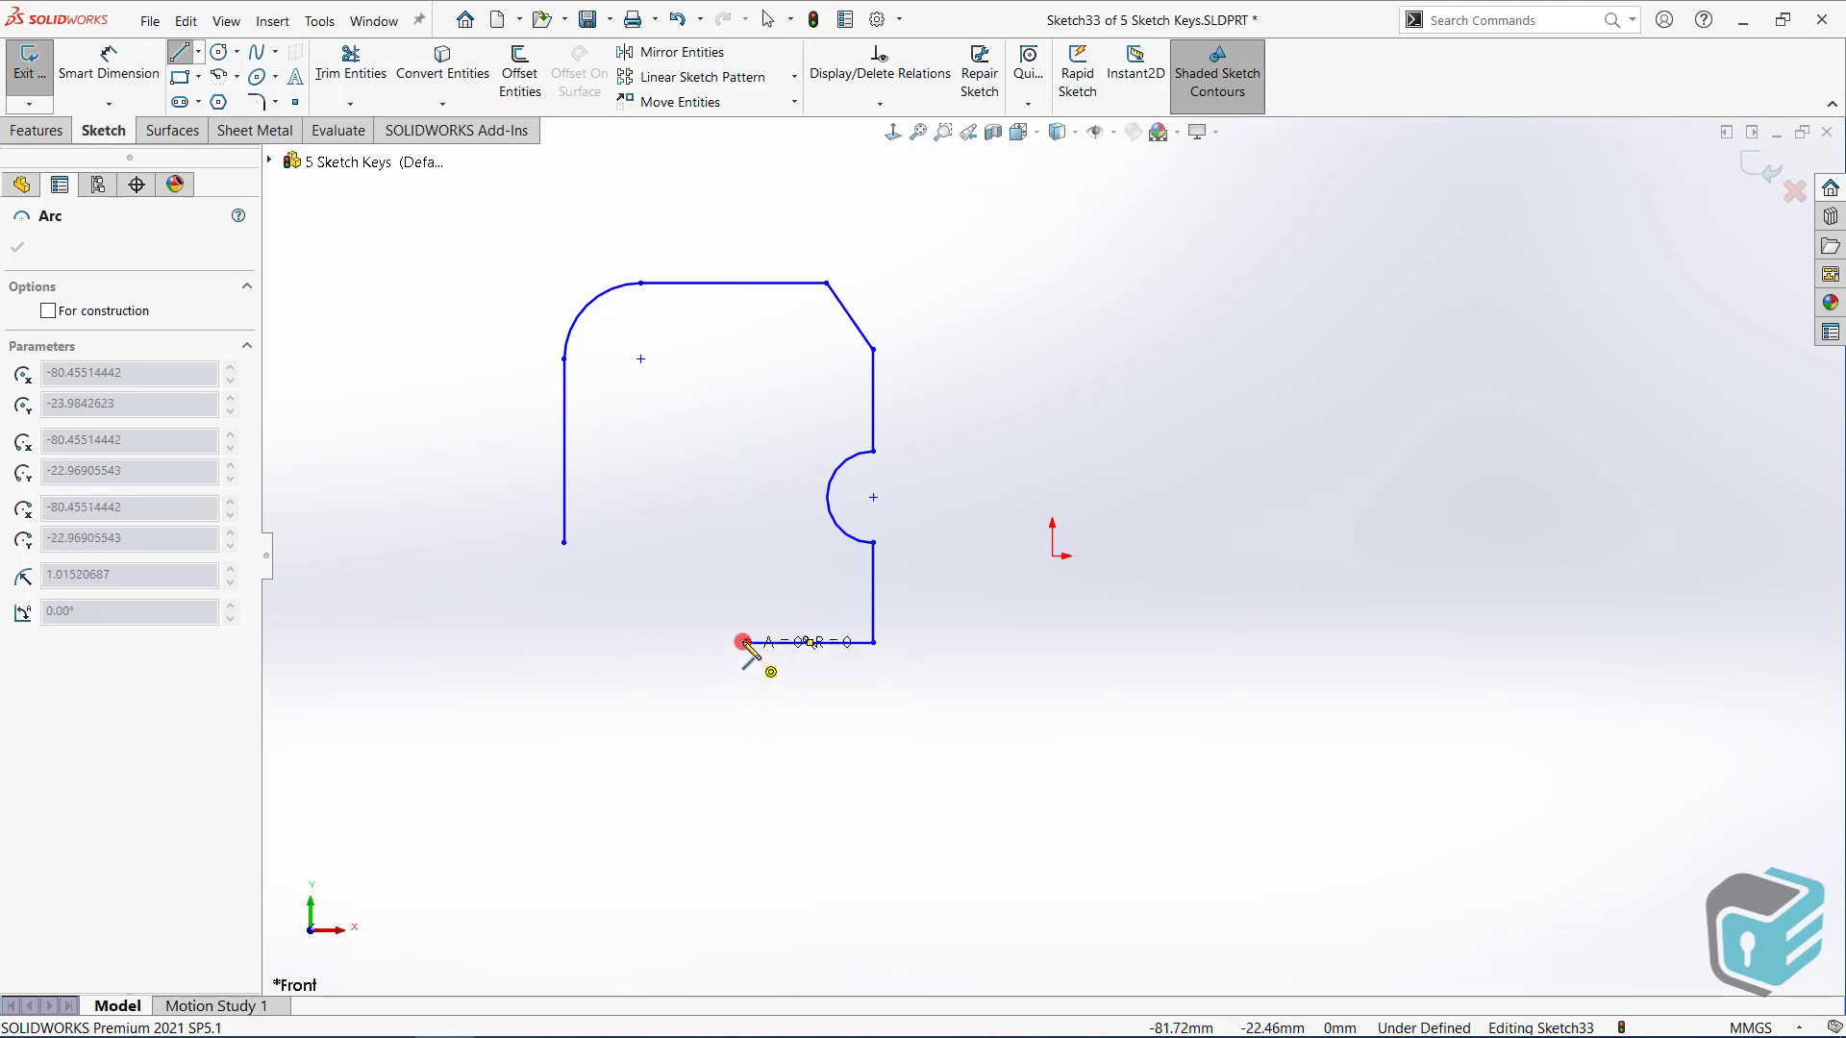
pyautogui.click(691, 588)
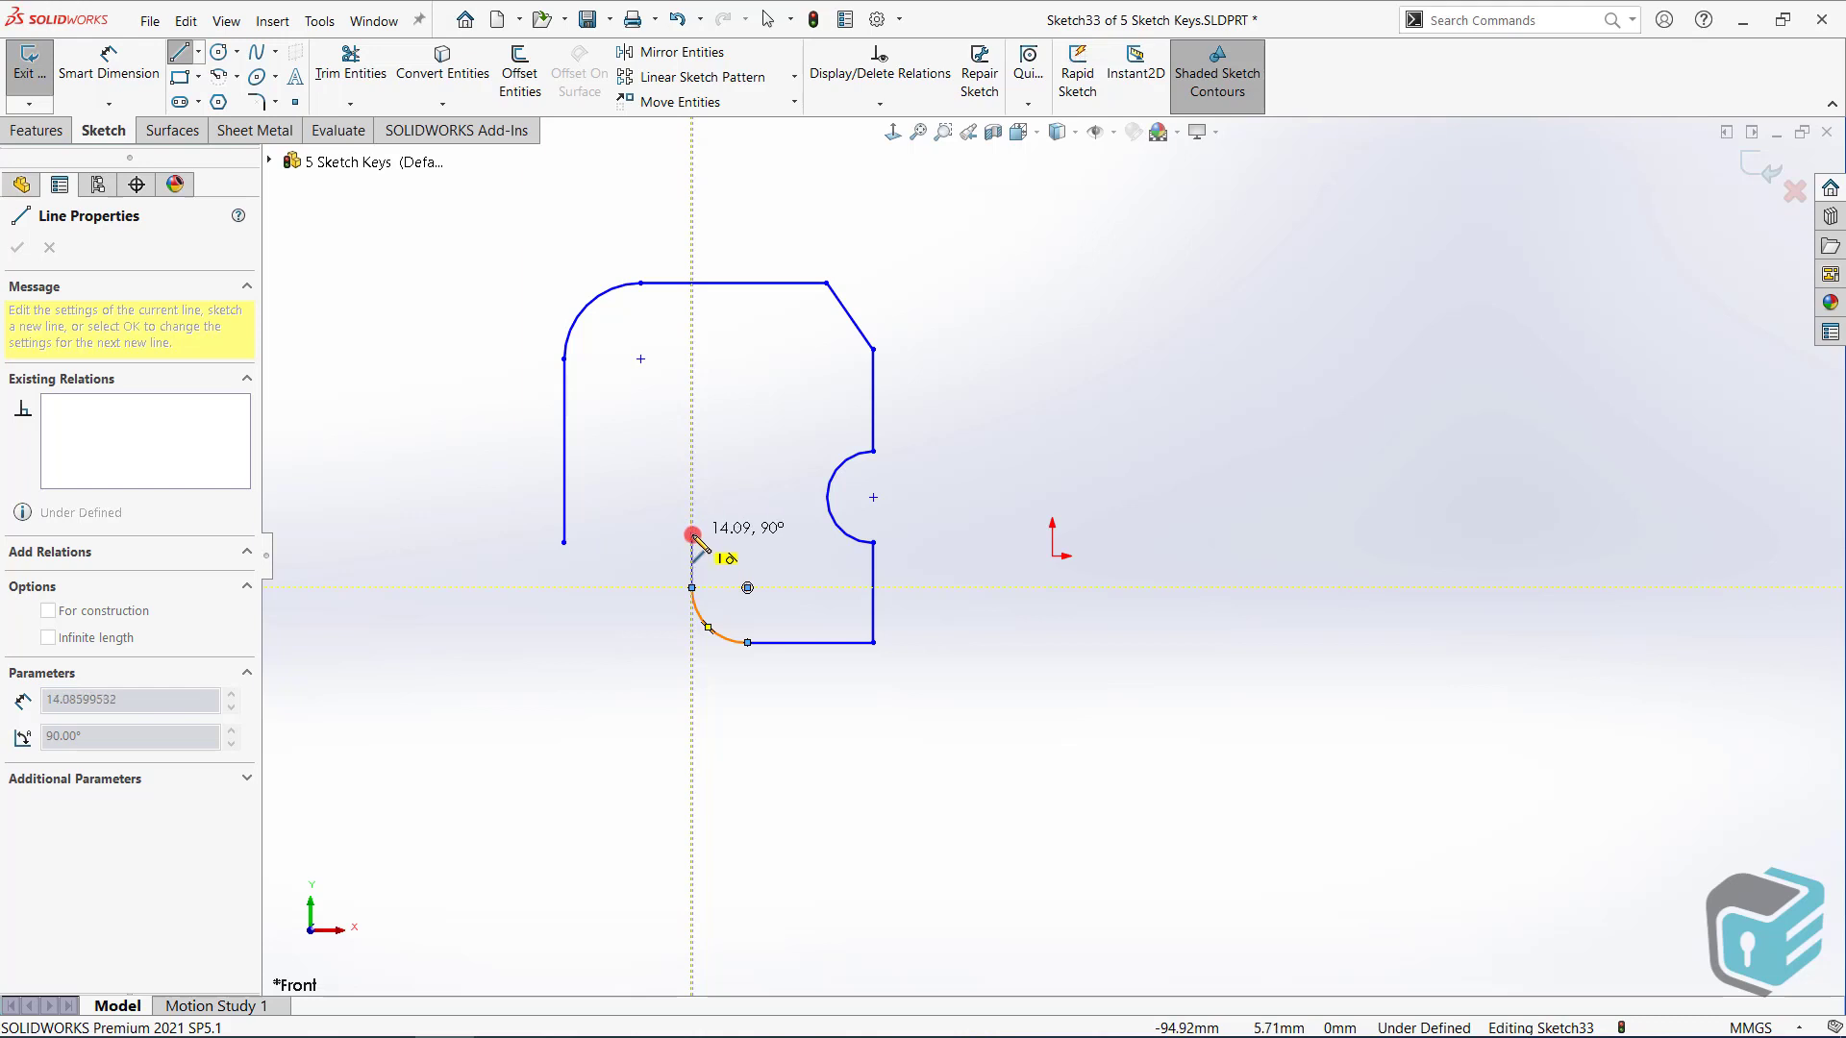
pyautogui.click(691, 544)
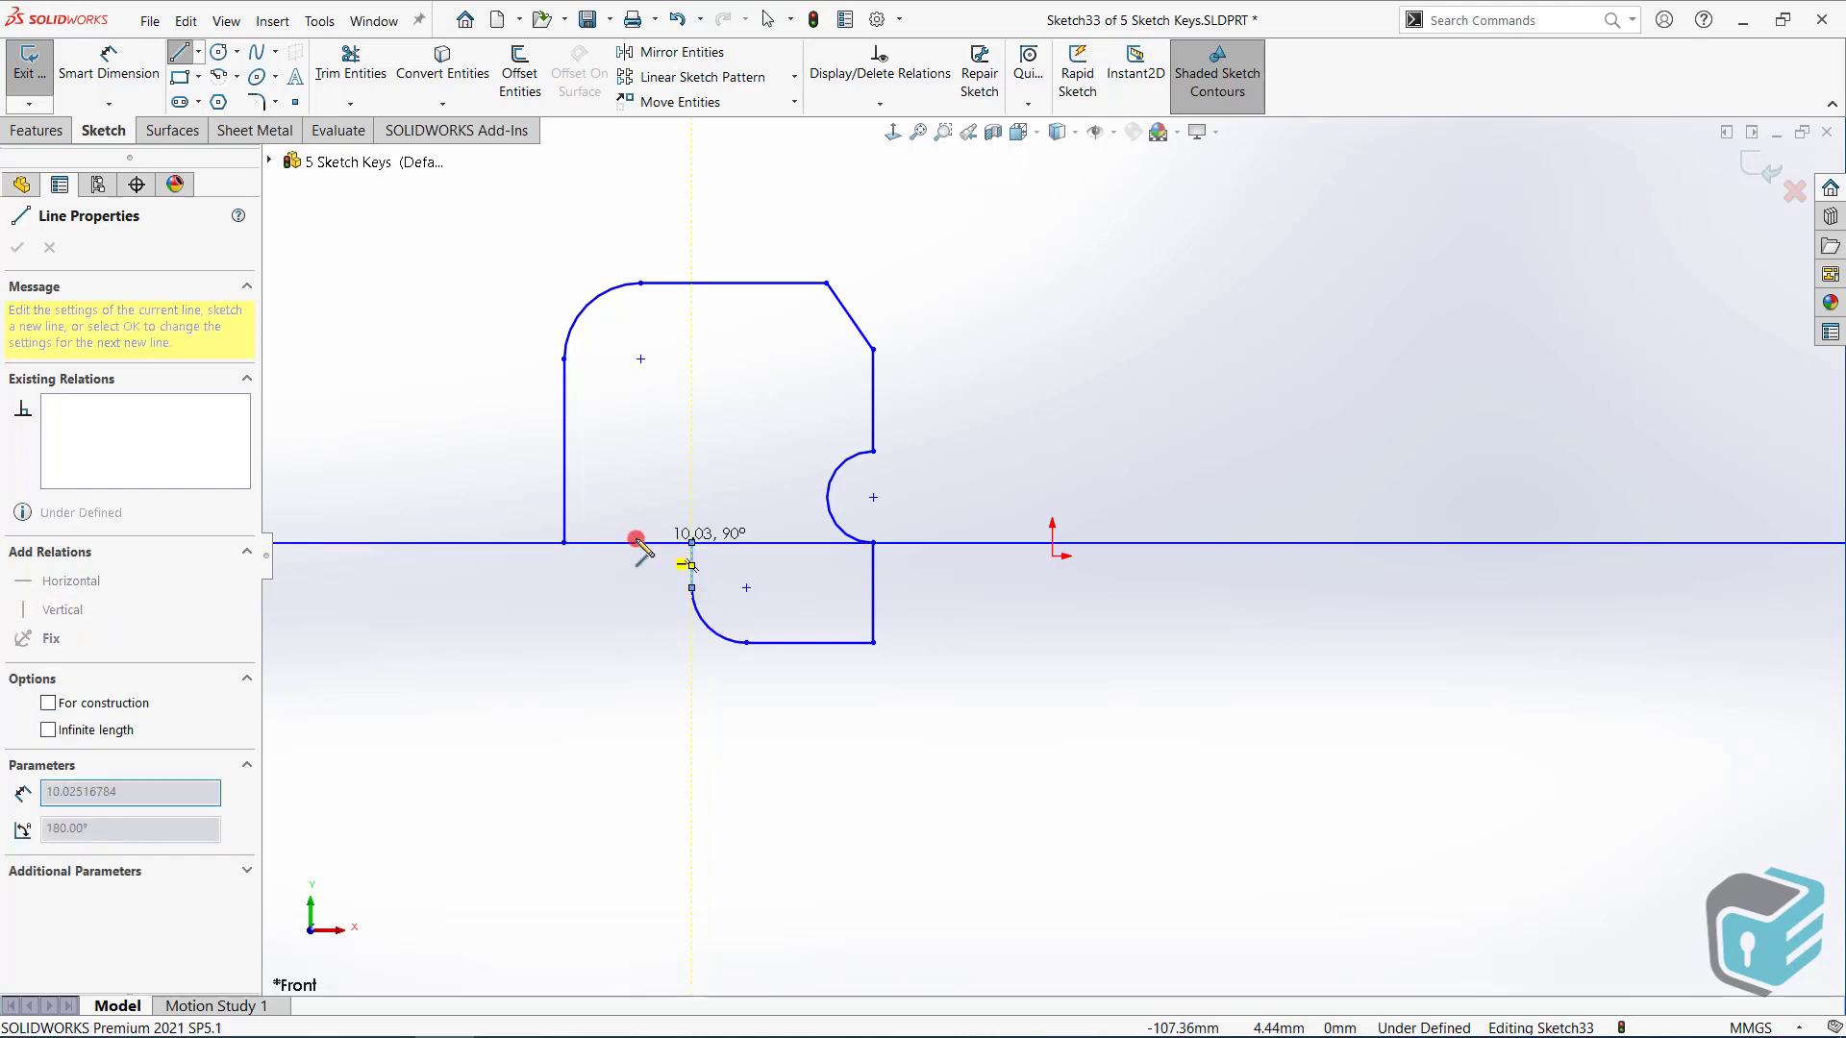
pyautogui.click(565, 543)
pyautogui.rightClick(481, 543)
pyautogui.click(492, 554)
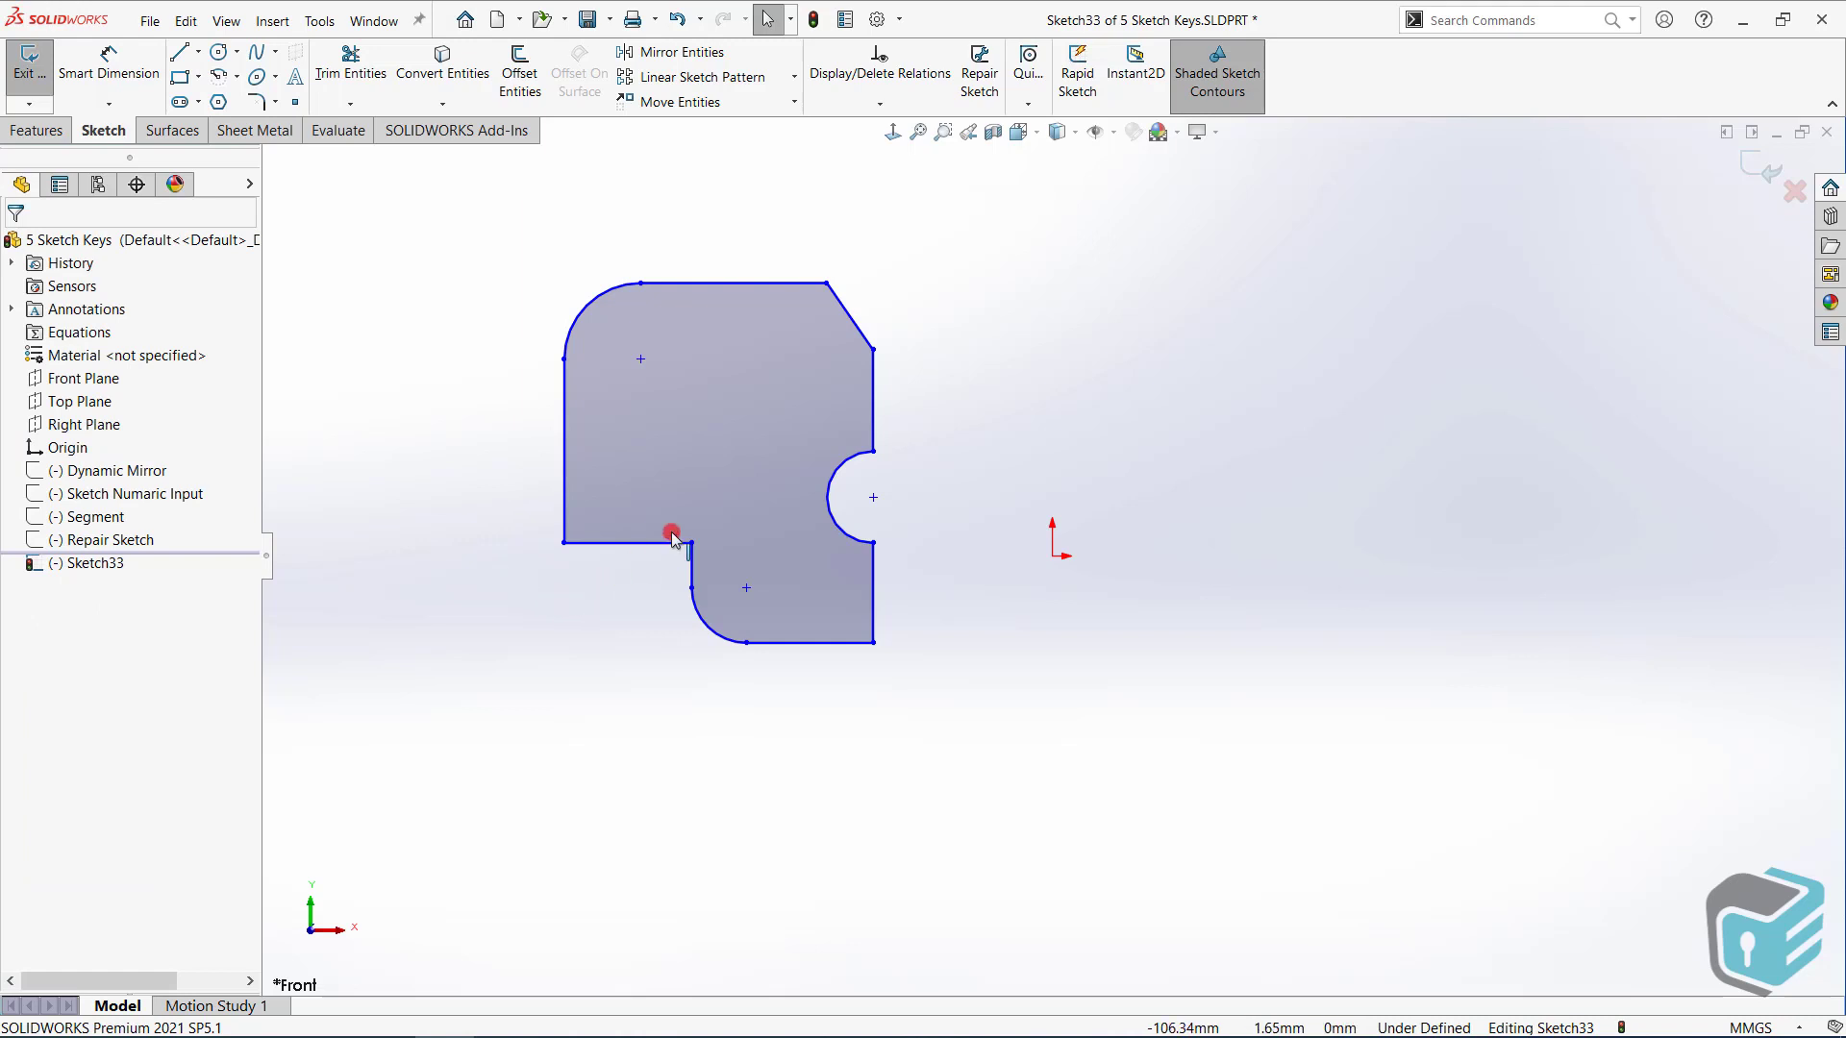
# Toggle Shaded Sketch Contours off and on, and move the whole profile up and to the left by its shaded region
pyautogui.click(1227, 72)
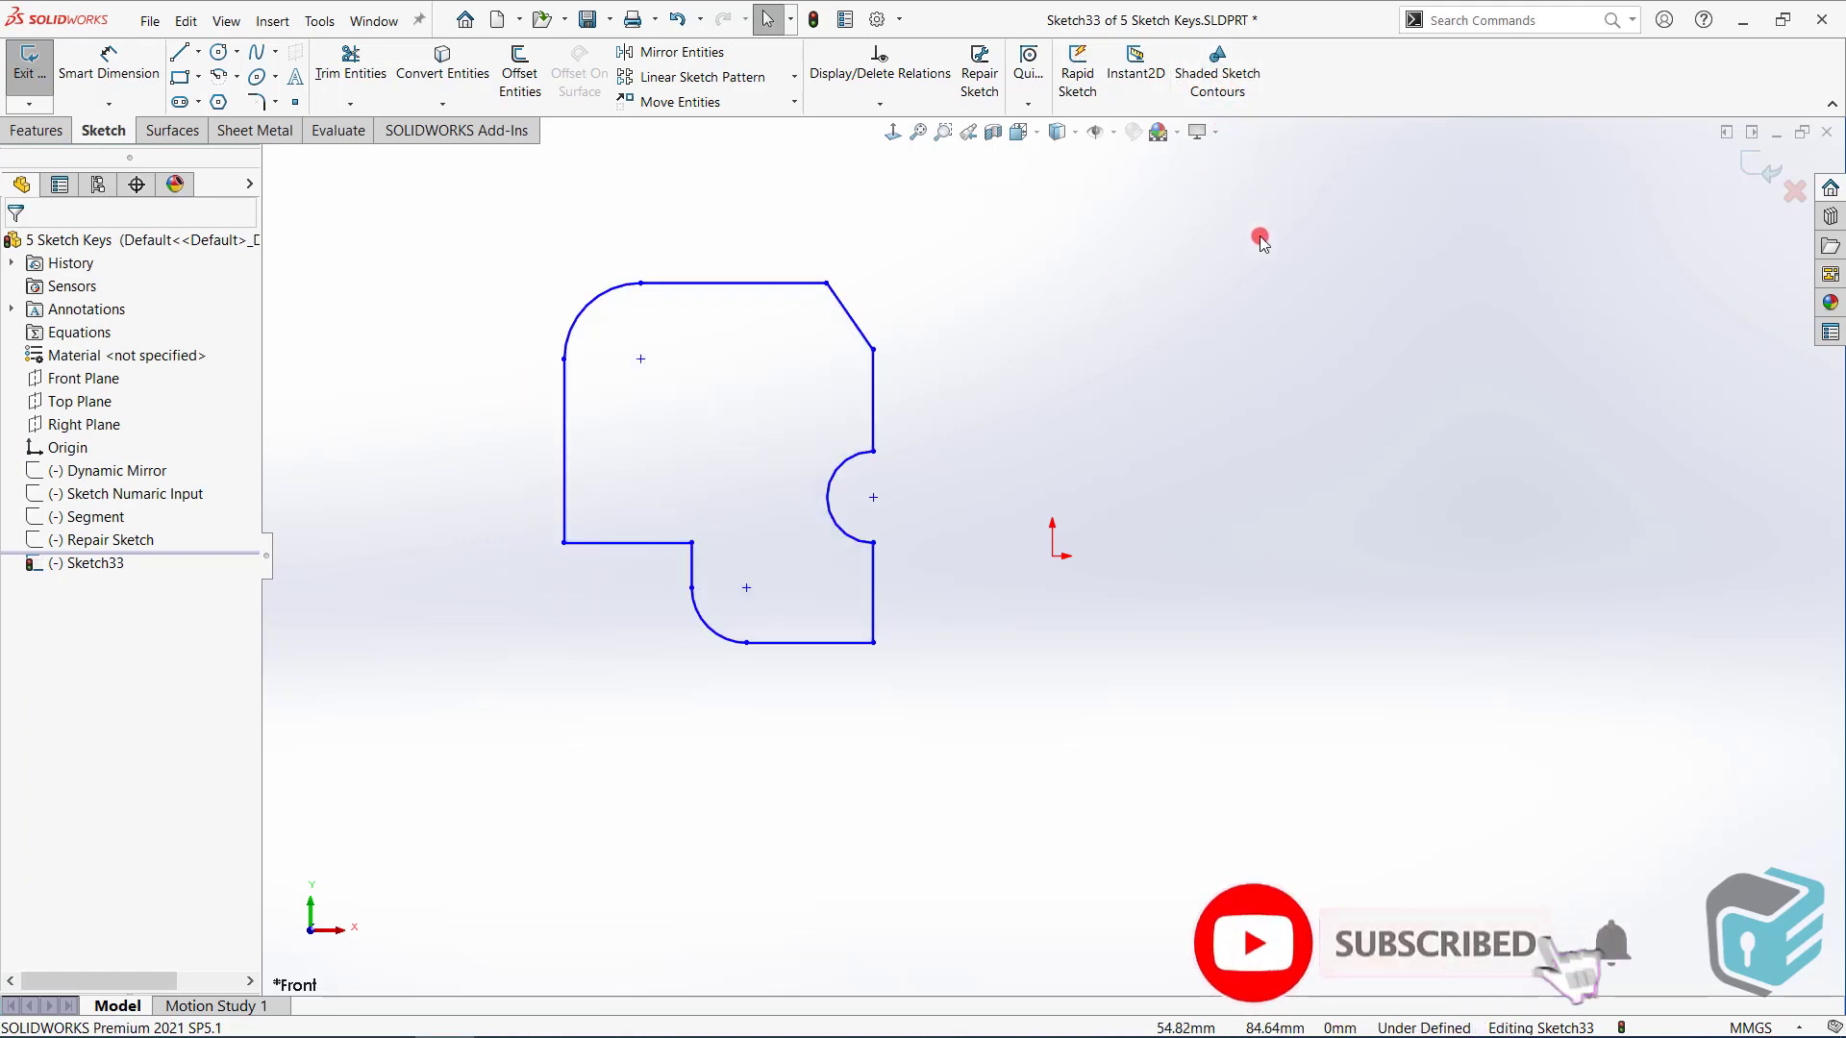
pyautogui.click(1234, 74)
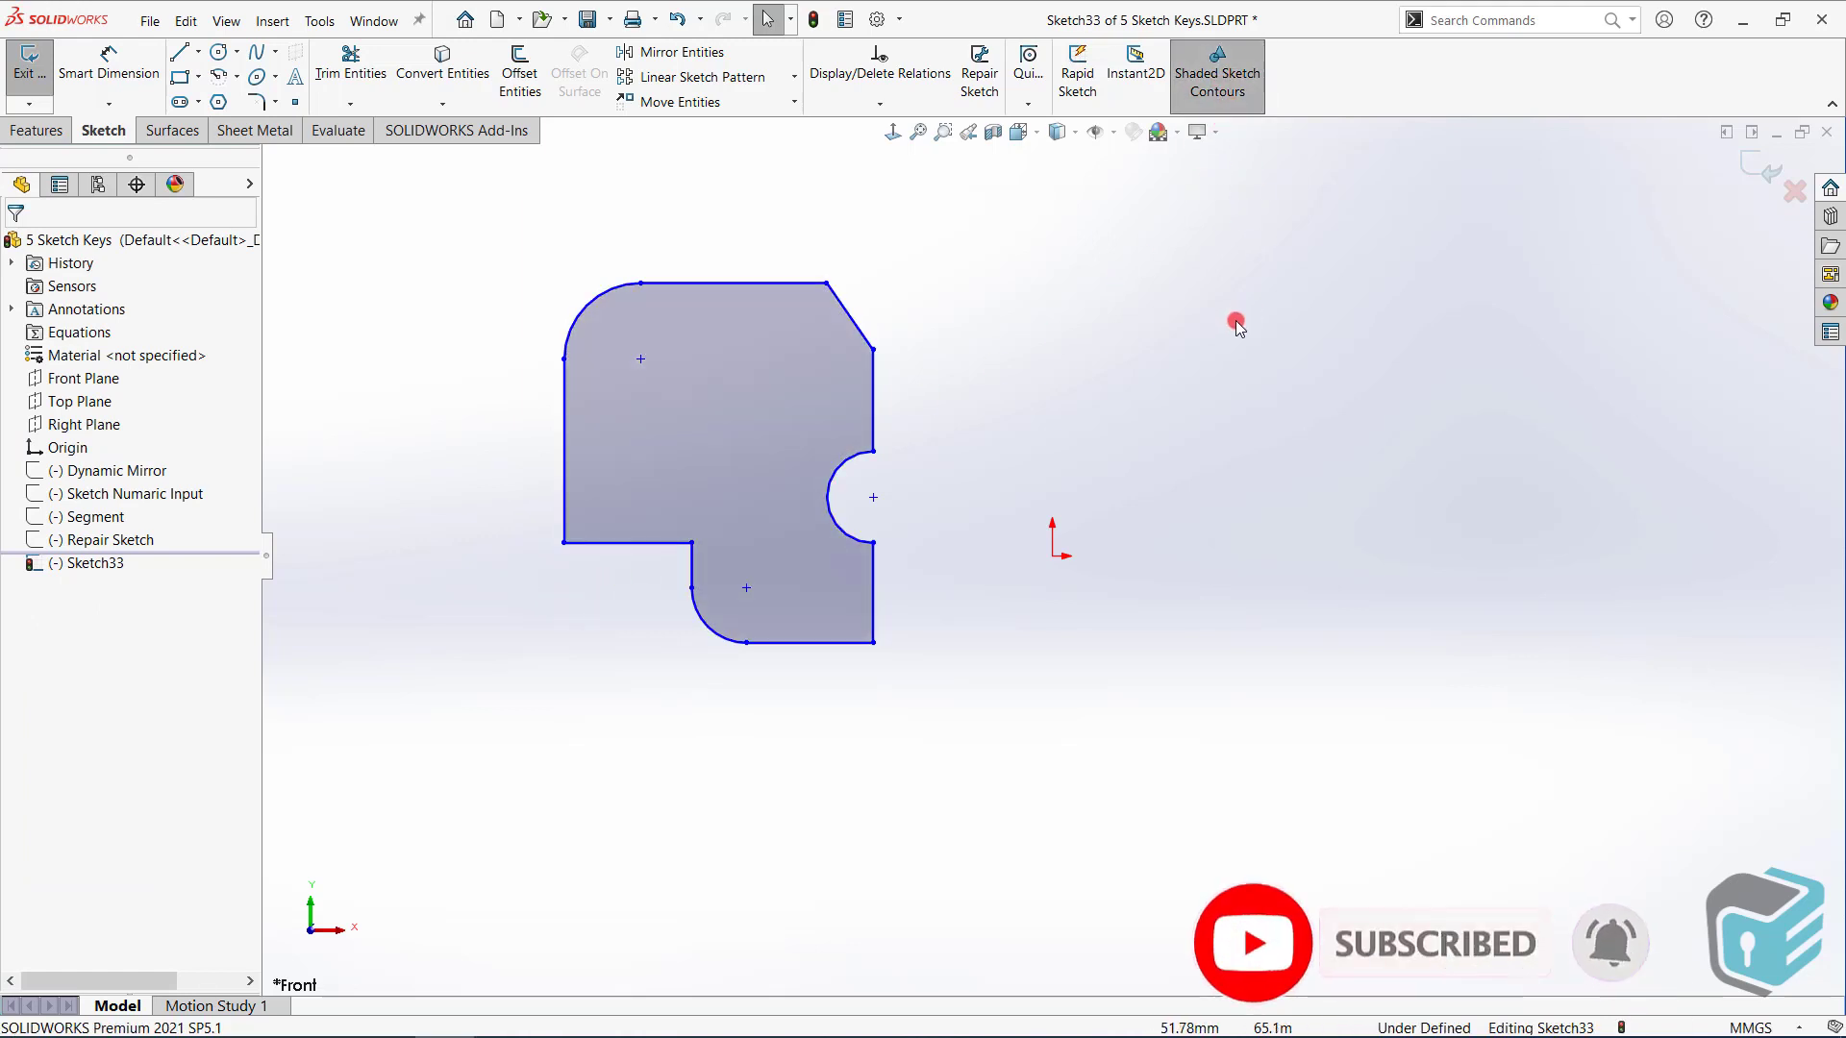
pyautogui.moveTo(784, 392)
pyautogui.mouseDown()
pyautogui.moveTo(638, 383)
pyautogui.moveTo(684, 346)
pyautogui.moveTo(686, 385)
pyautogui.mouseUp()
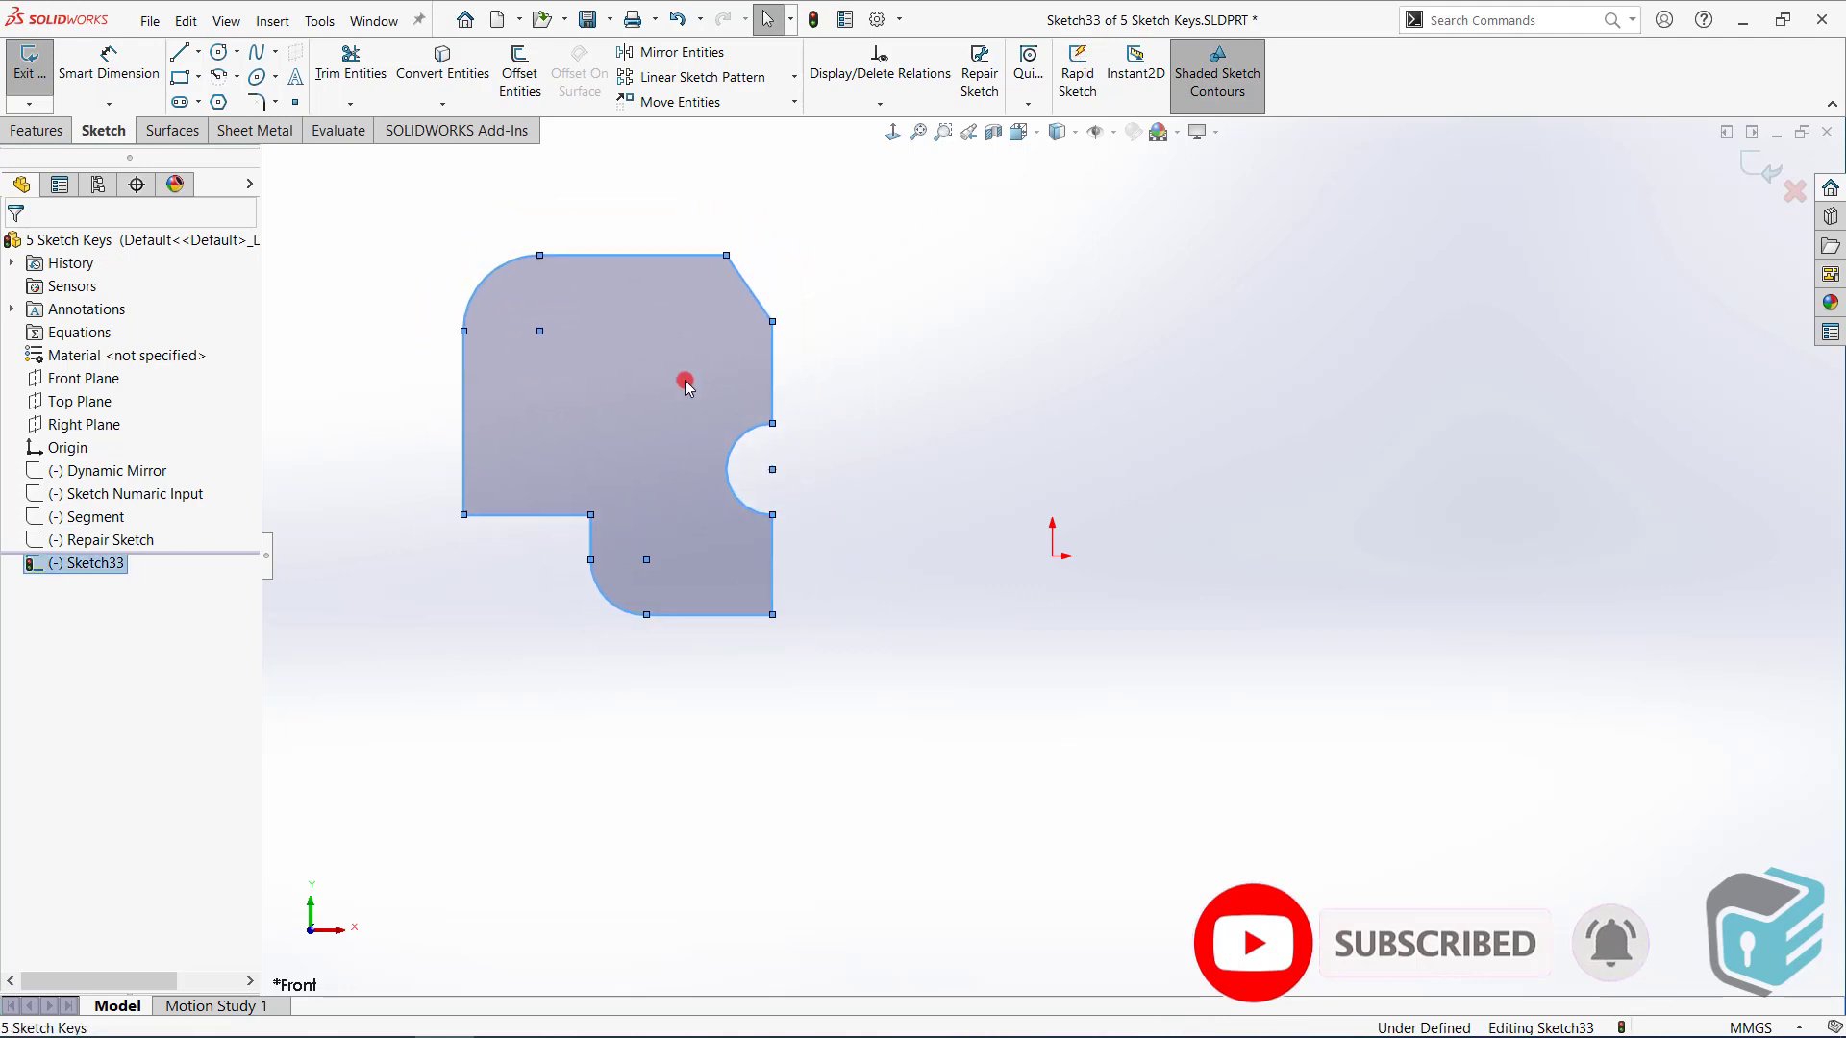
pyautogui.click(947, 301)
# Turn off Shaded Sketch Contours, try to move the profile by its interior, and shift its right vertical line outward and top line down
pyautogui.click(1226, 106)
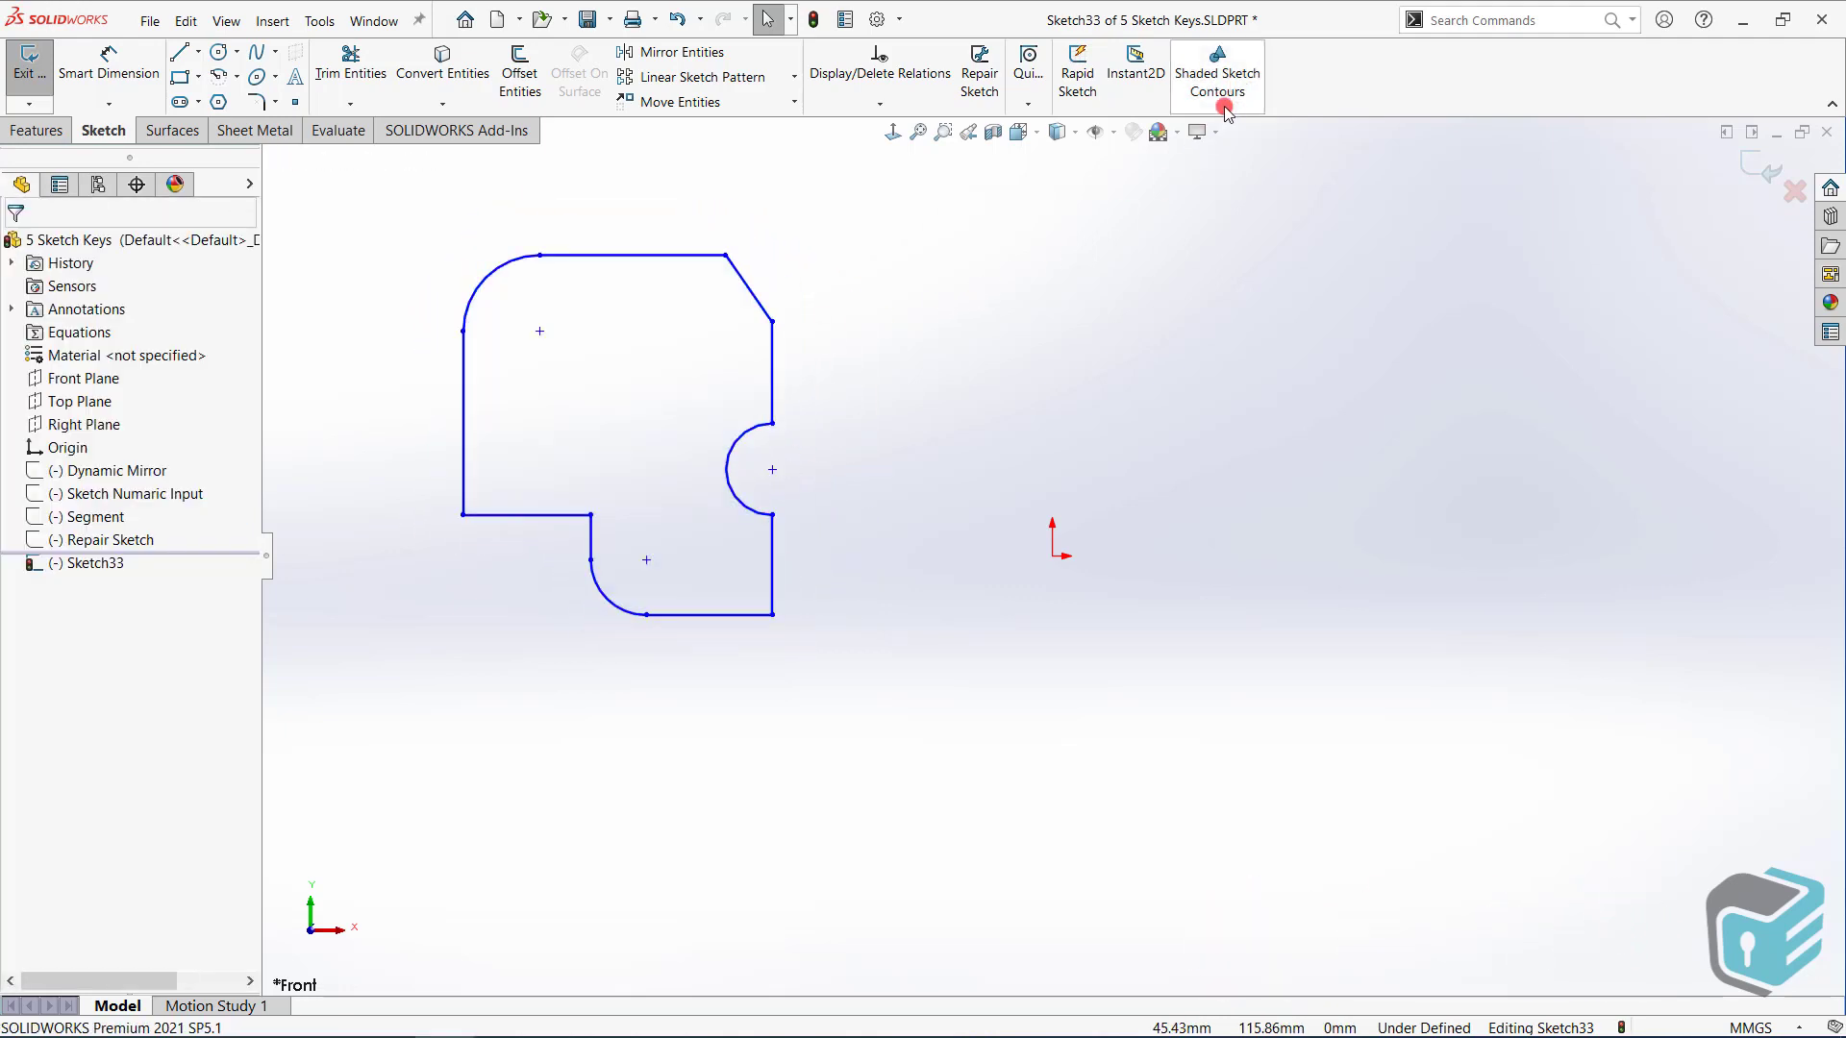
pyautogui.moveTo(594, 362); pyautogui.dragTo(671, 453)
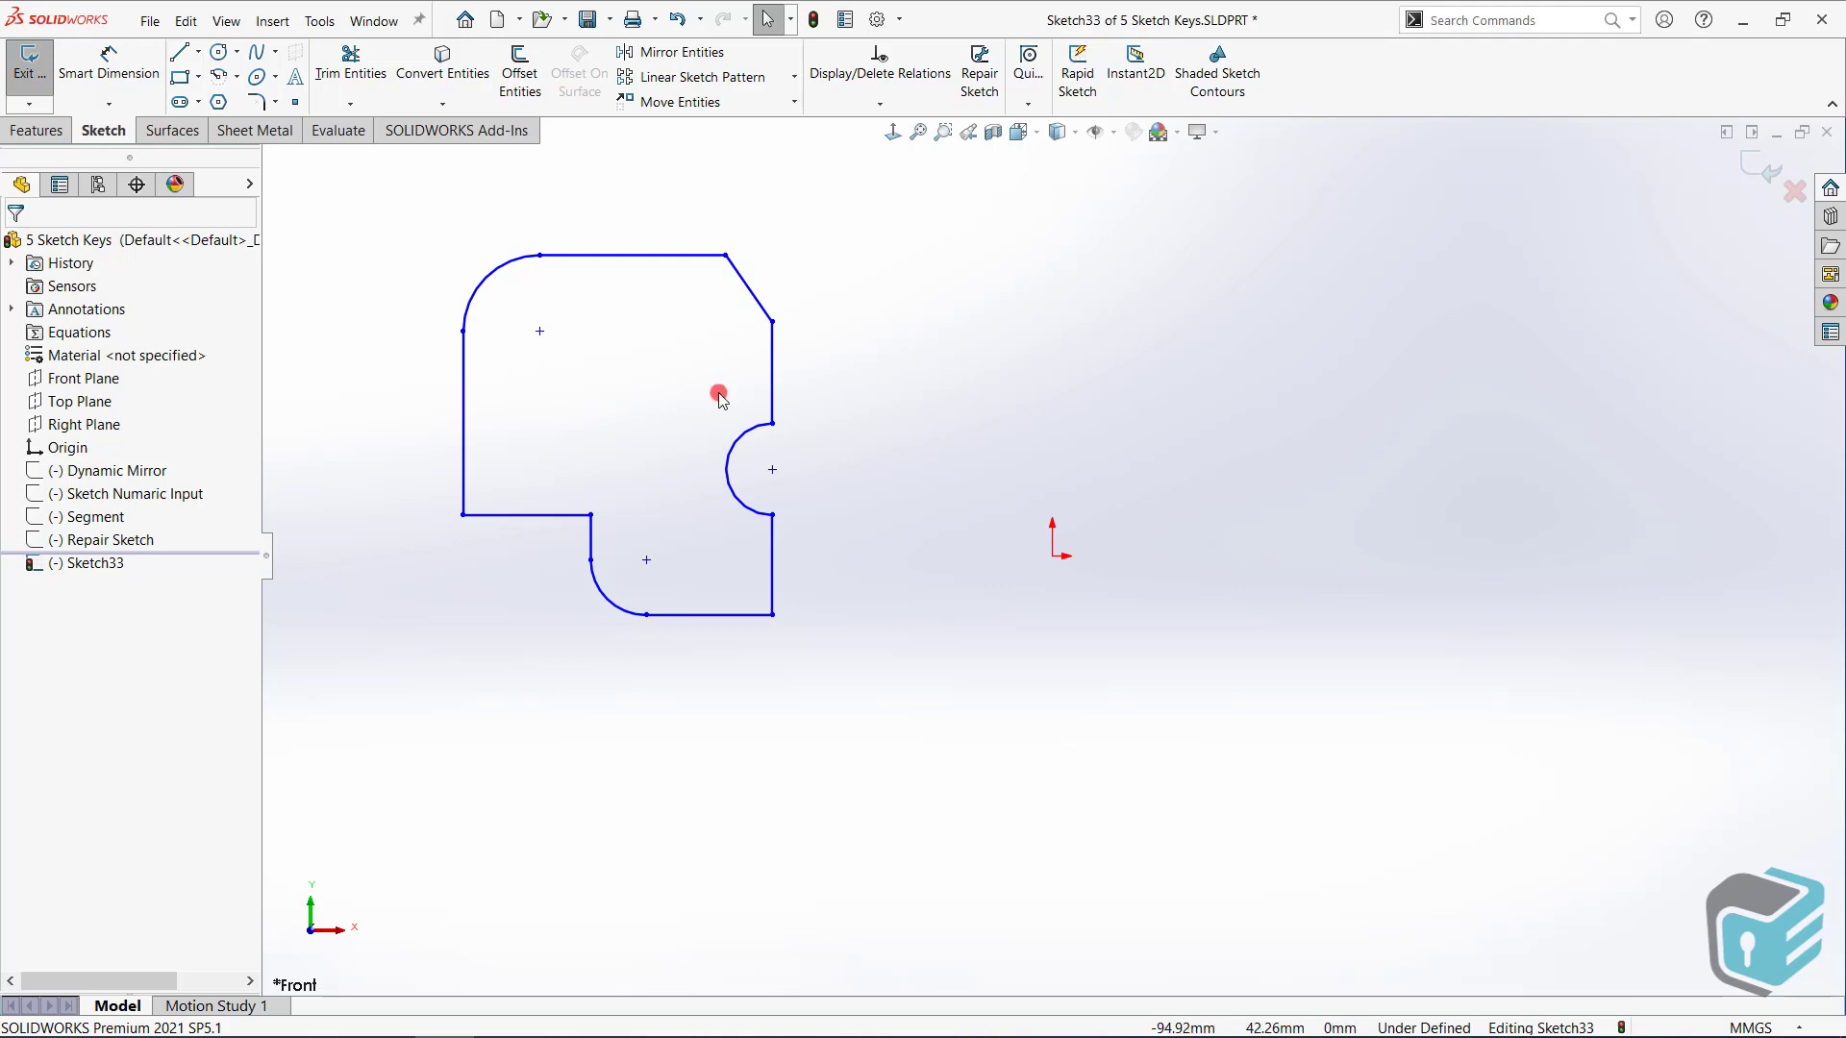
pyautogui.moveTo(771, 375)
pyautogui.mouseDown()
pyautogui.moveTo(750, 382)
pyautogui.moveTo(808, 400)
pyautogui.moveTo(791, 404)
pyautogui.mouseUp()
pyautogui.moveTo(617, 264)
pyautogui.mouseDown()
pyautogui.moveTo(618, 346)
pyautogui.moveTo(621, 282)
pyautogui.mouseUp()
pyautogui.click(611, 359)
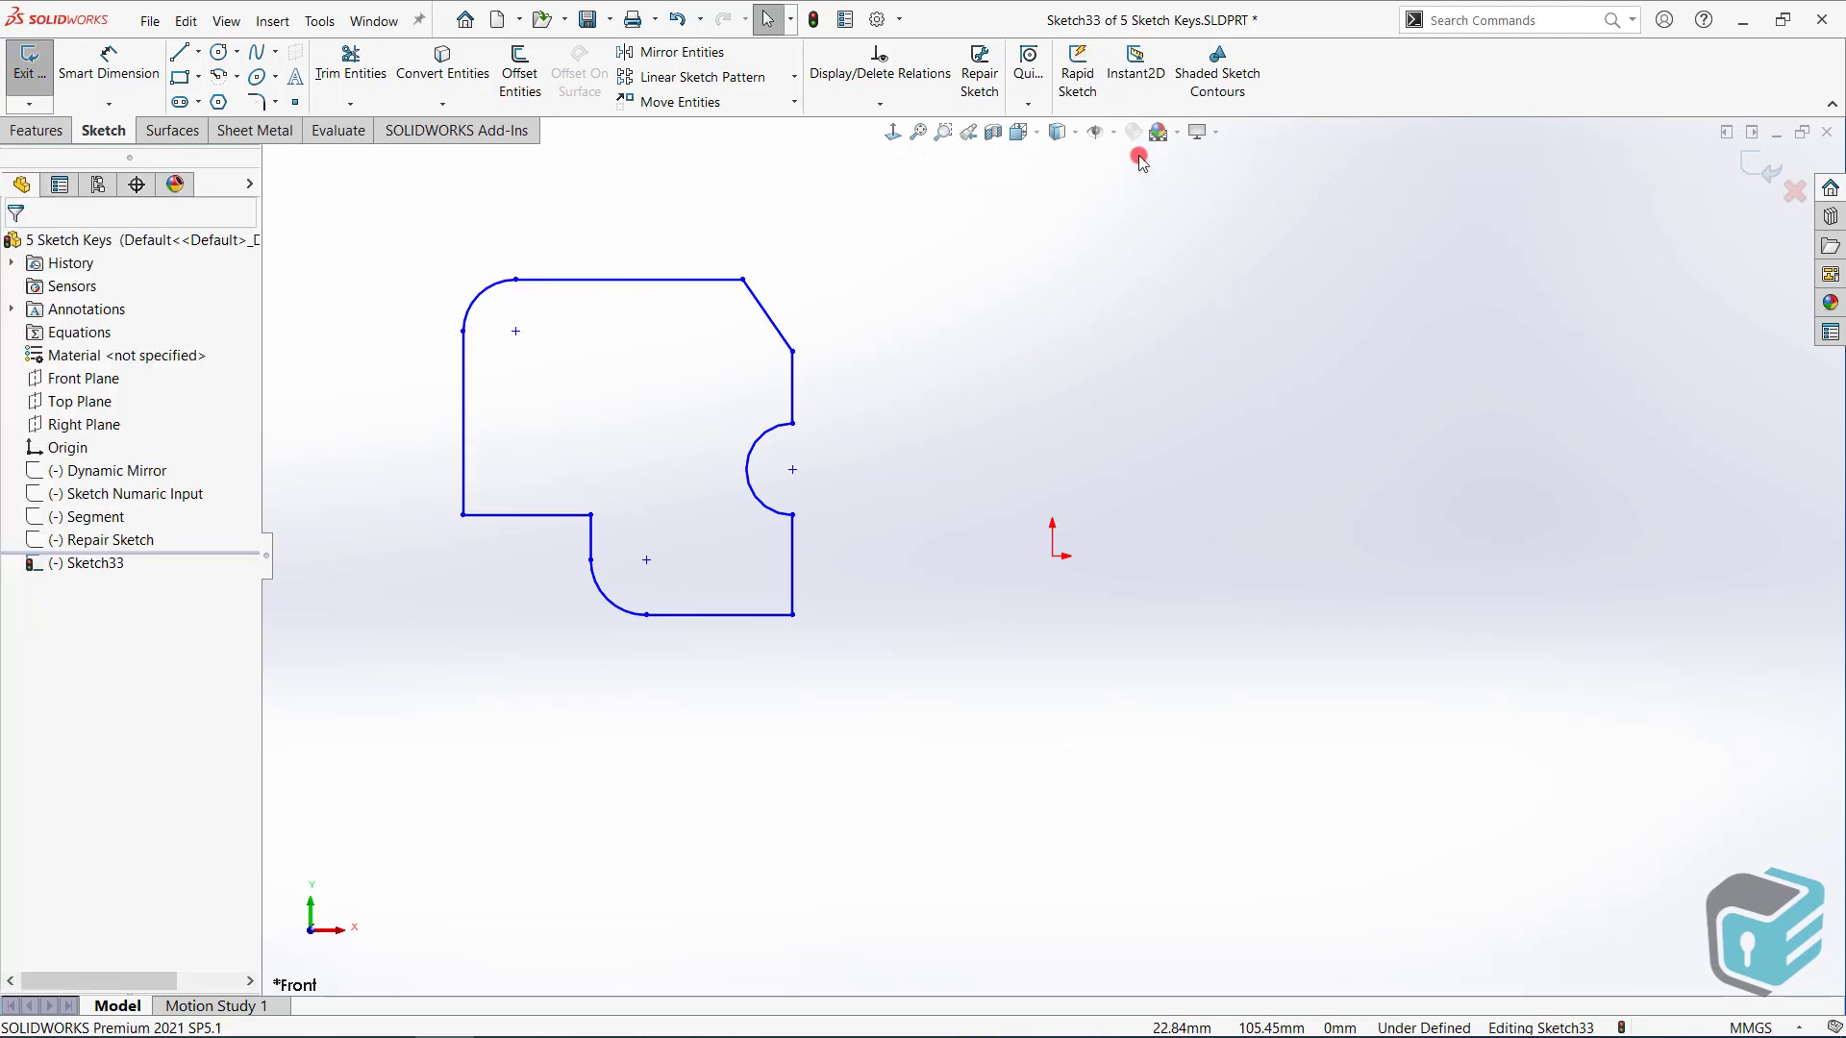
# Turn Shaded Sketch Contours back on and move the whole profile slightly to the left by its shaded region
pyautogui.click(1217, 72)
pyautogui.moveTo(688, 387)
pyautogui.mouseDown()
pyautogui.moveTo(654, 313)
pyautogui.moveTo(618, 400)
pyautogui.mouseUp()
pyautogui.click(855, 430)
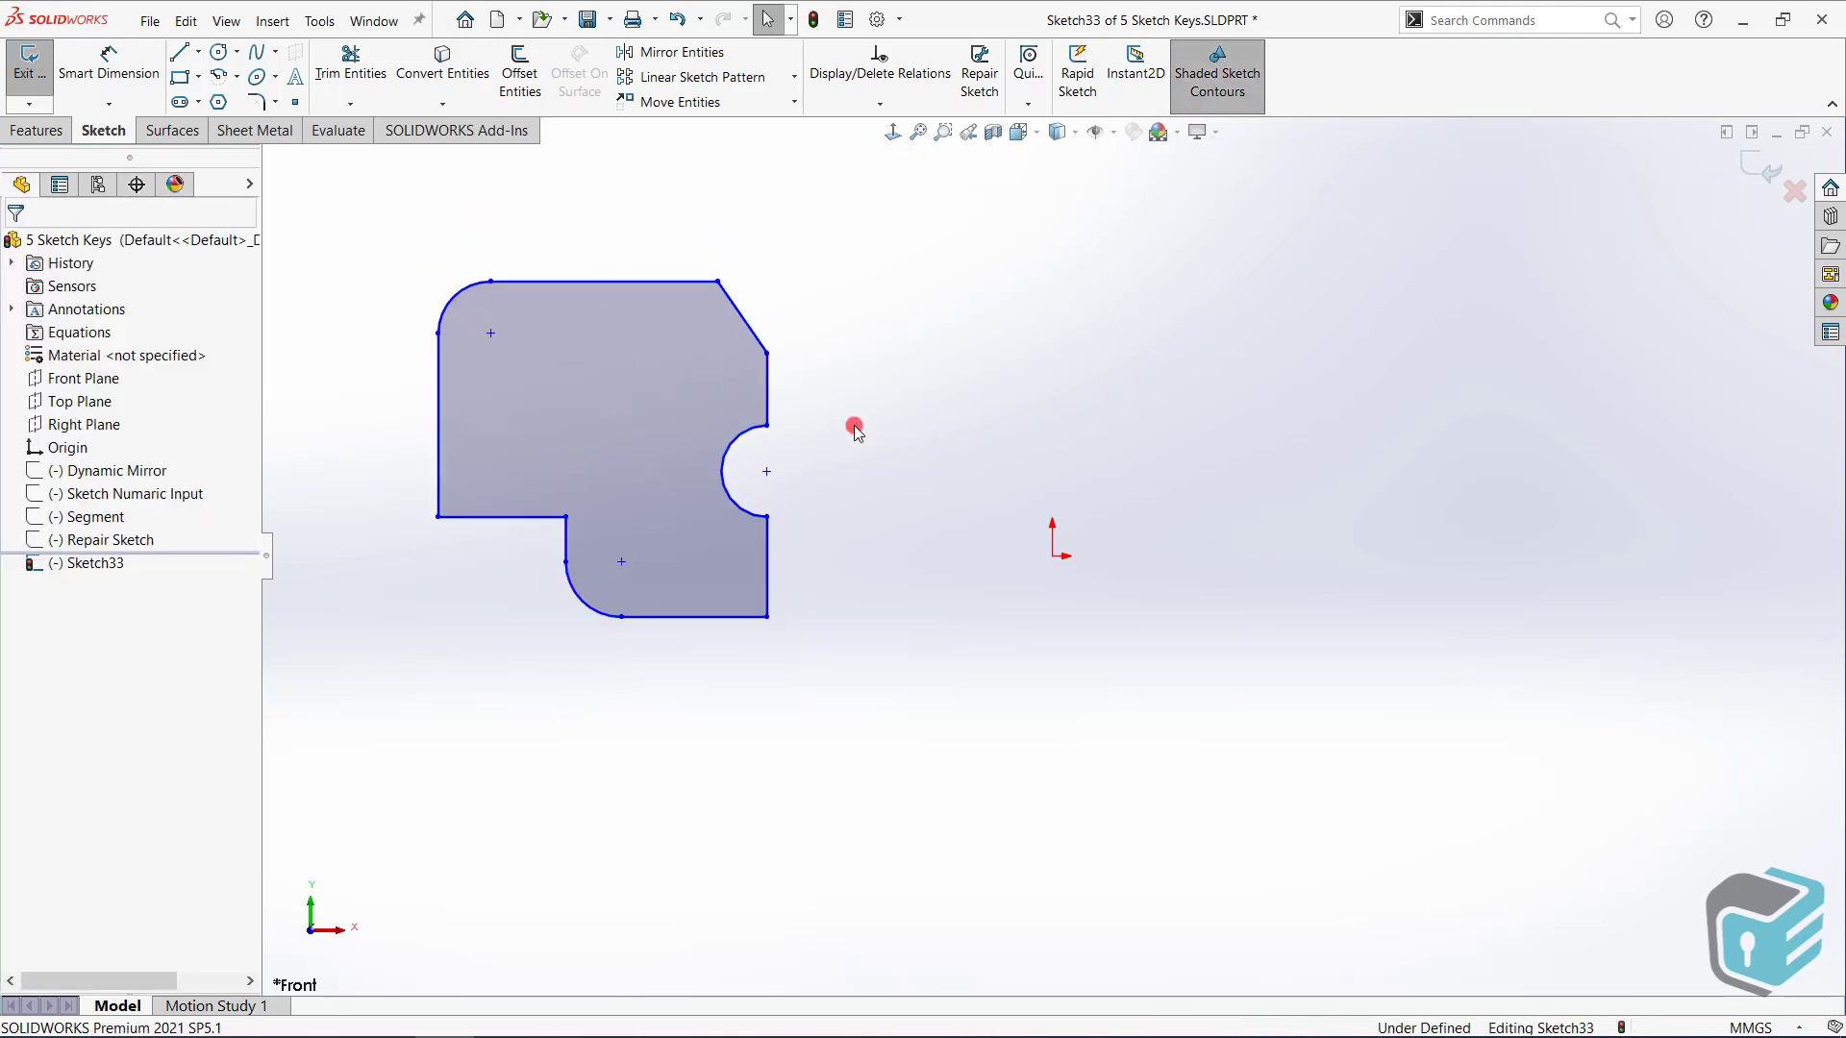
# Draw a corner rectangle about 87 mm by 20 mm to the right of the profile, and move it slightly down by its shaded region
pyautogui.click(221, 101)
pyautogui.click(186, 77)
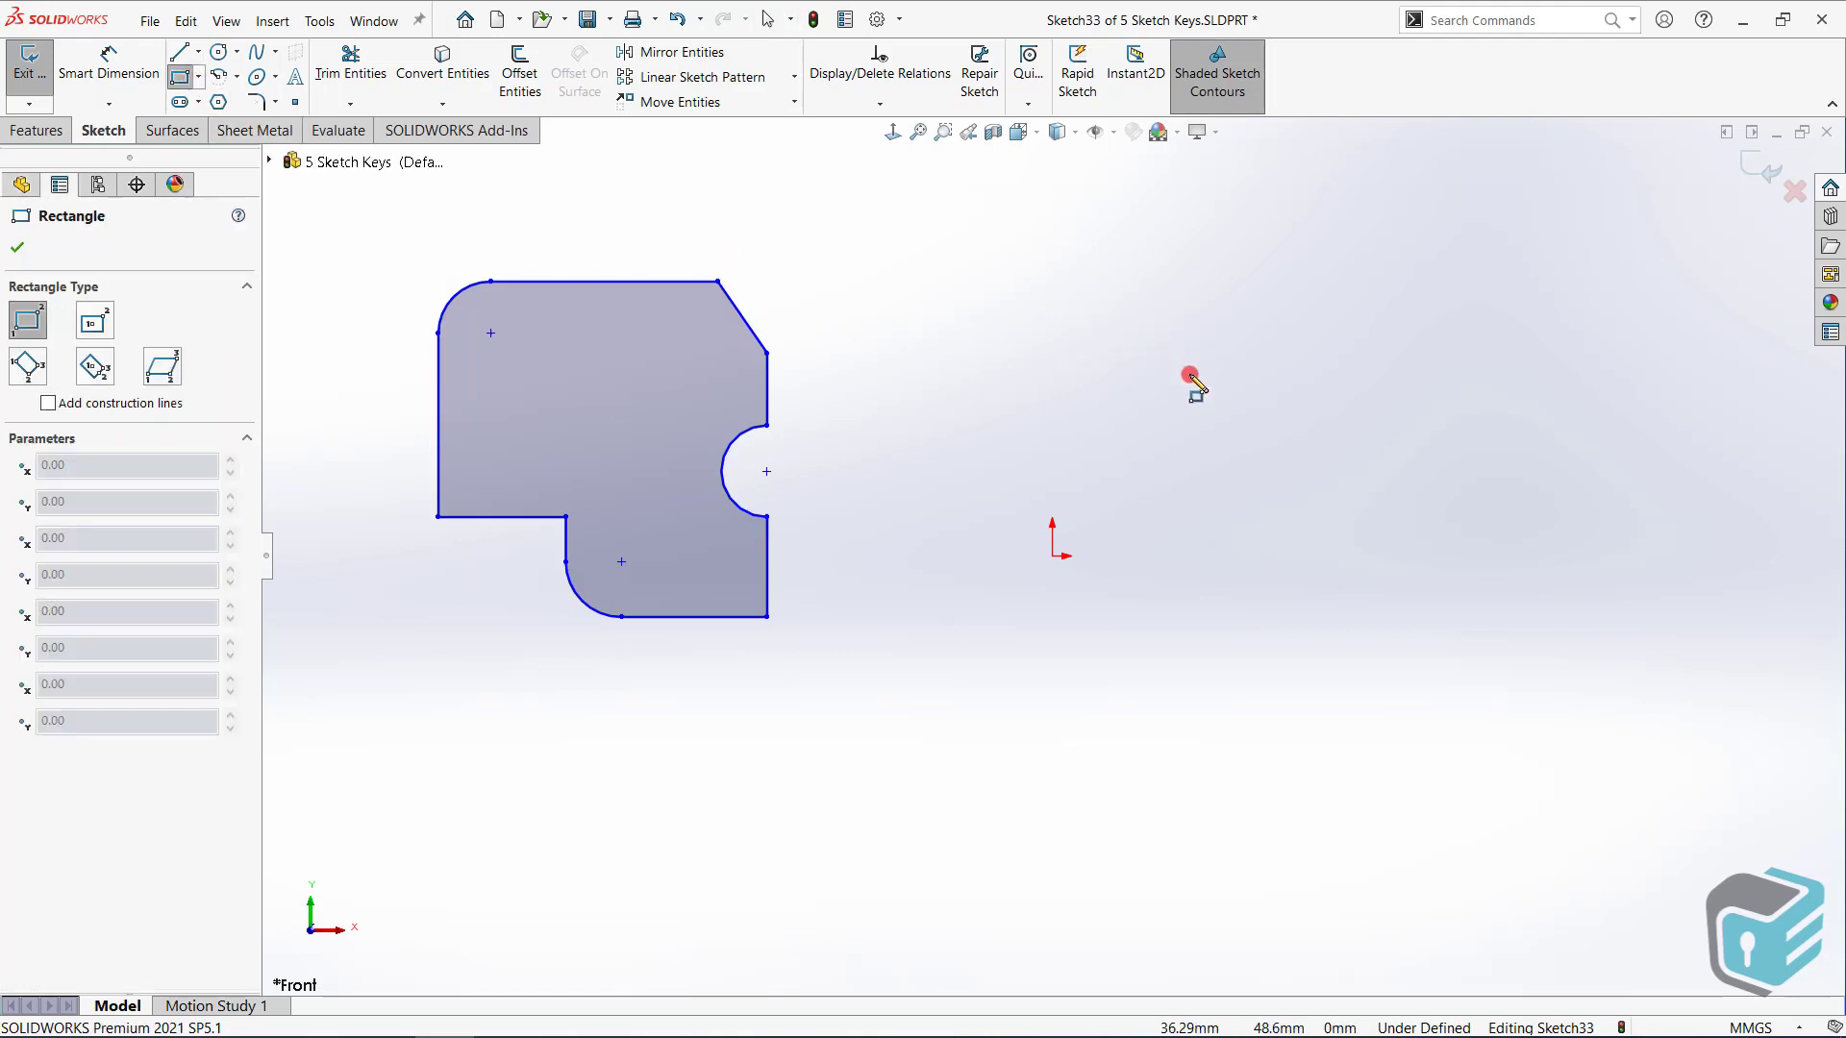
pyautogui.moveTo(1161, 377)
pyautogui.mouseDown()
pyautogui.moveTo(1446, 379)
pyautogui.moveTo(1471, 366)
pyautogui.moveTo(1473, 308)
pyautogui.moveTo(1491, 299)
pyautogui.mouseUp()
pyautogui.rightClick(1338, 481)
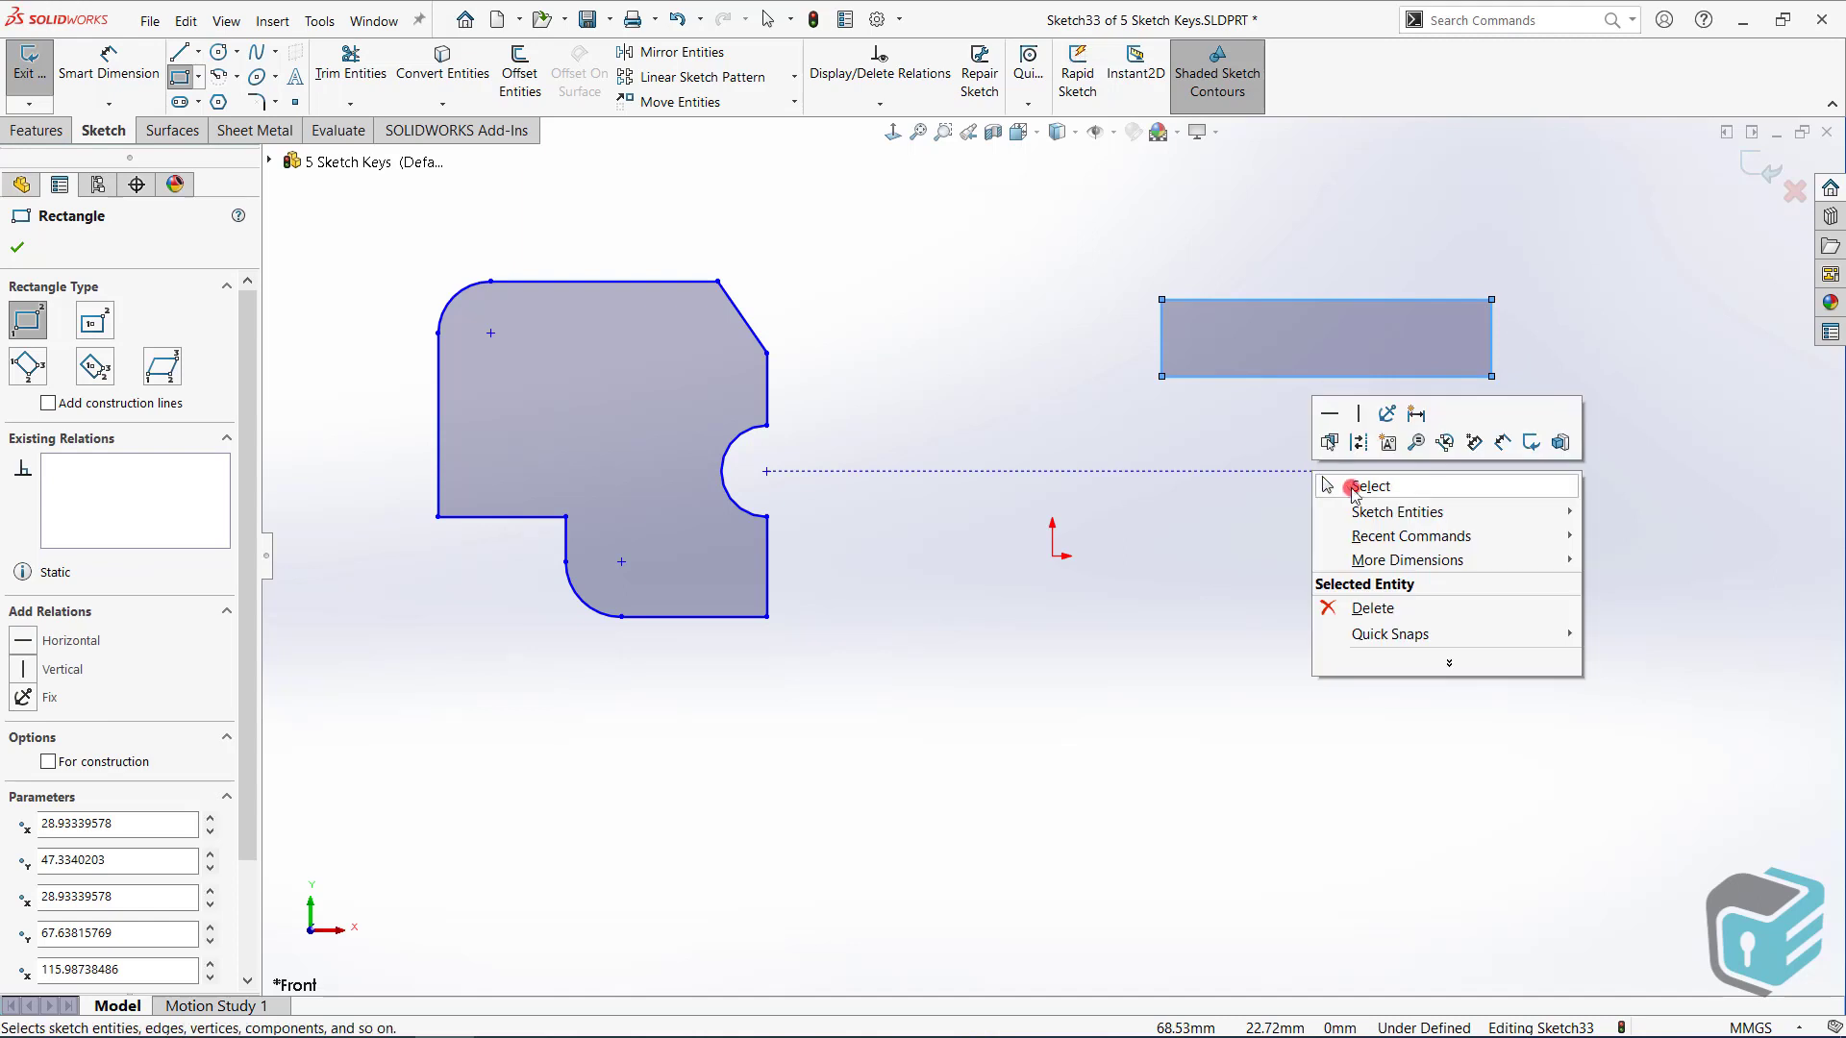
pyautogui.click(1359, 492)
pyautogui.moveTo(1312, 349)
pyautogui.mouseDown()
pyautogui.moveTo(1381, 368)
pyautogui.moveTo(1289, 384)
pyautogui.mouseUp()
pyautogui.click(1225, 288)
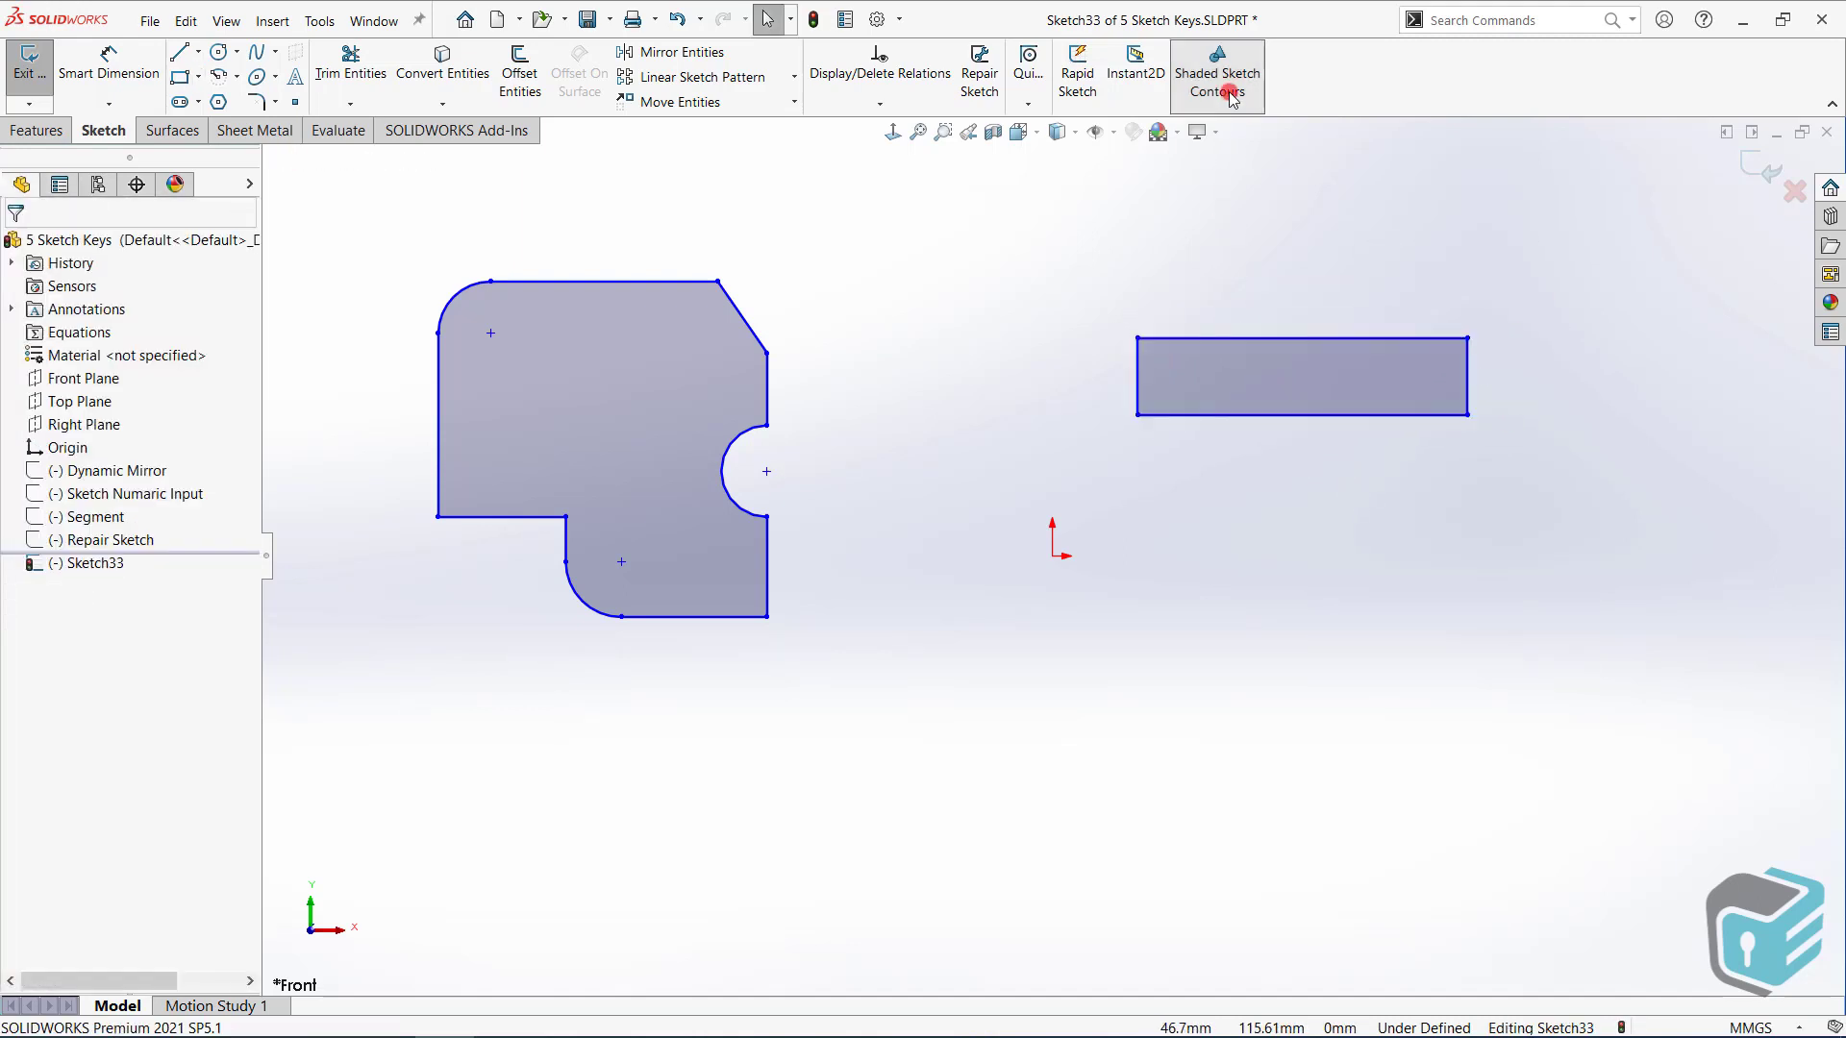
# Turn off Shaded Sketch Contours and enlarge the rectangle to about 98 mm wide by moving its lower-left corner down and outward
pyautogui.click(1218, 72)
pyautogui.click(1138, 412)
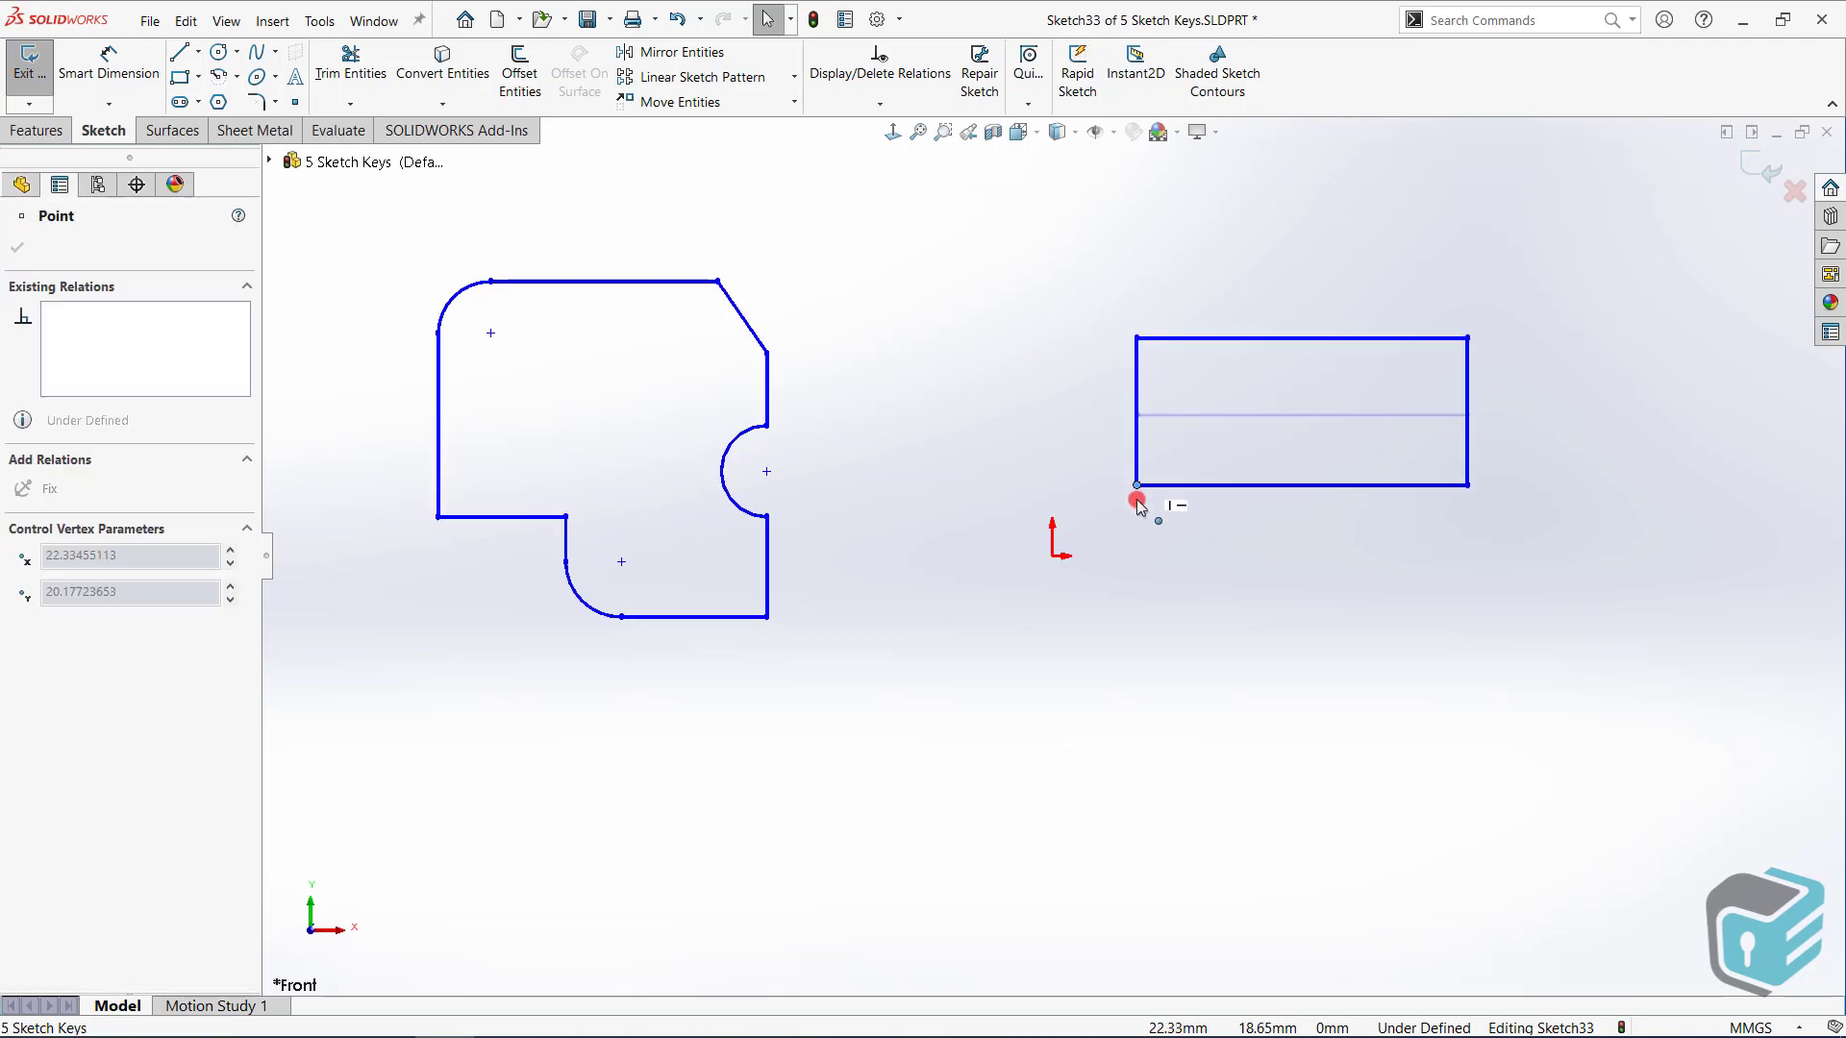
pyautogui.moveTo(1140, 410); pyautogui.dragTo(1096, 442)
pyautogui.click(1174, 467)
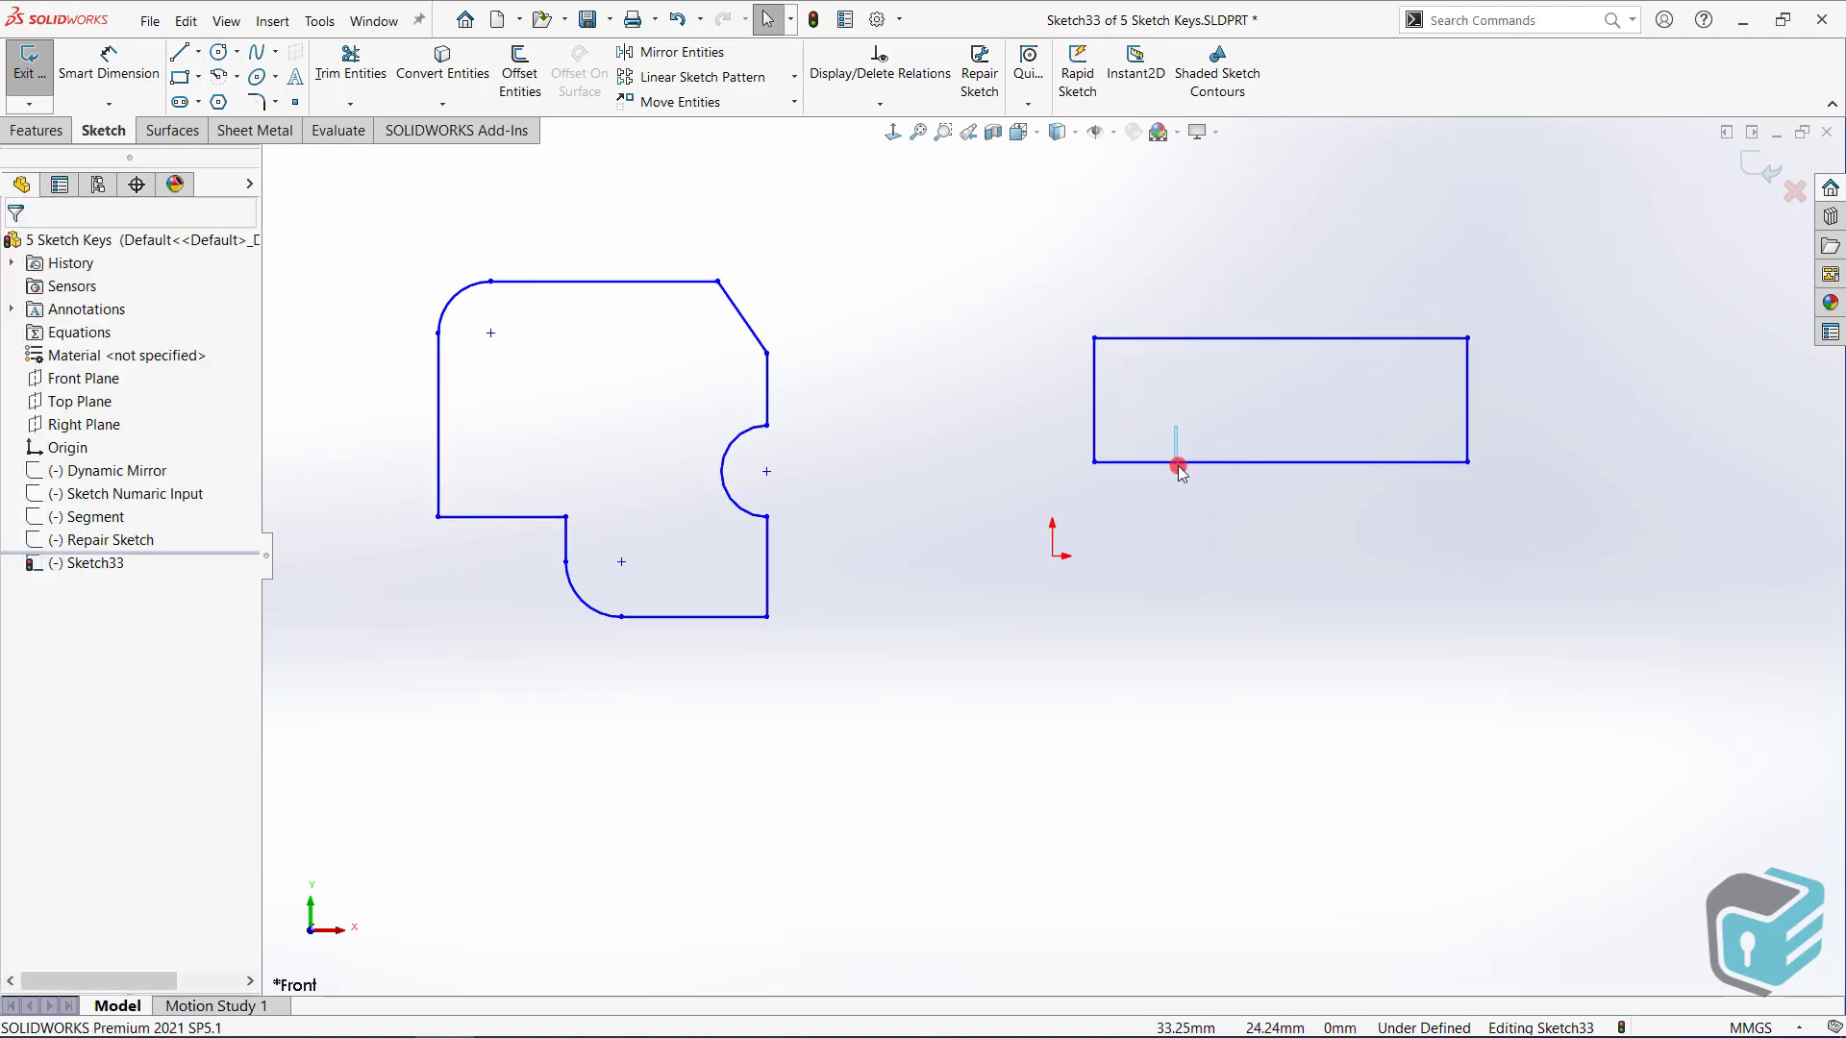
# Turn Shaded Sketch Contours back on and move the enlarged rectangle slightly up and to the right by its shaded region
pyautogui.click(1221, 85)
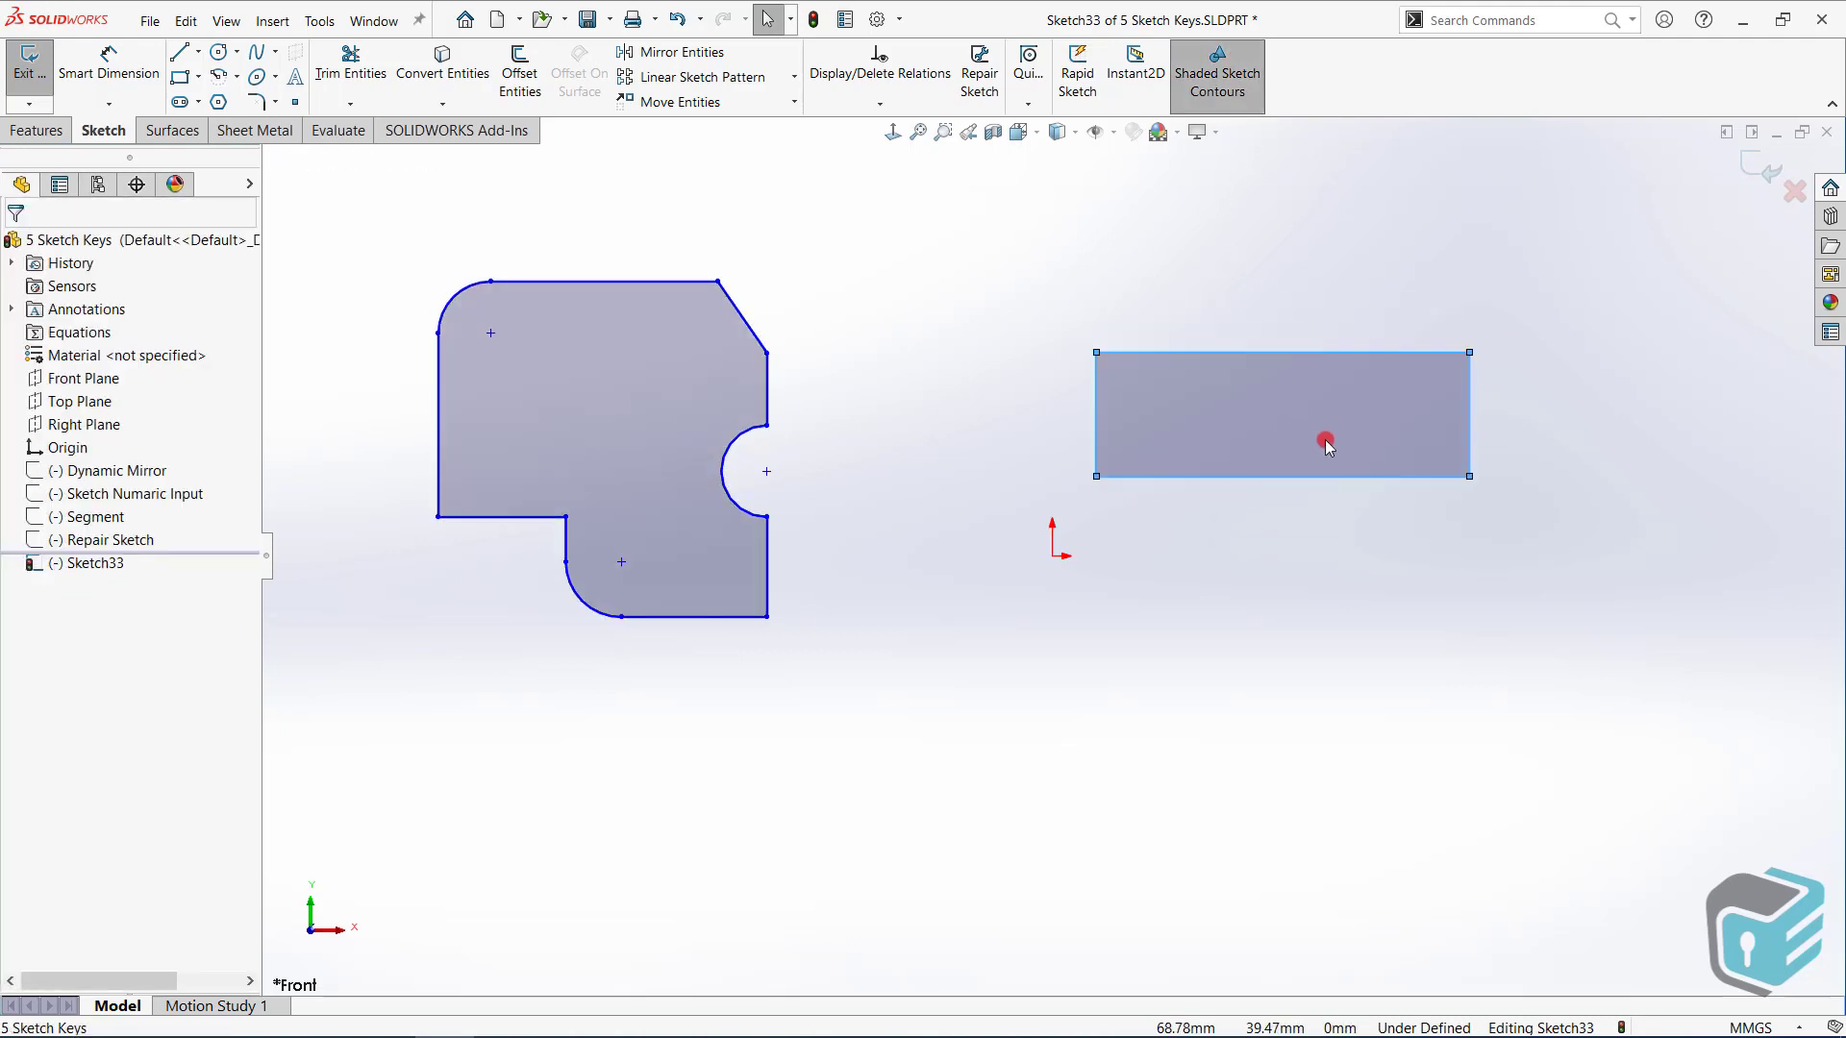
pyautogui.moveTo(1323, 440); pyautogui.dragTo(1326, 389)
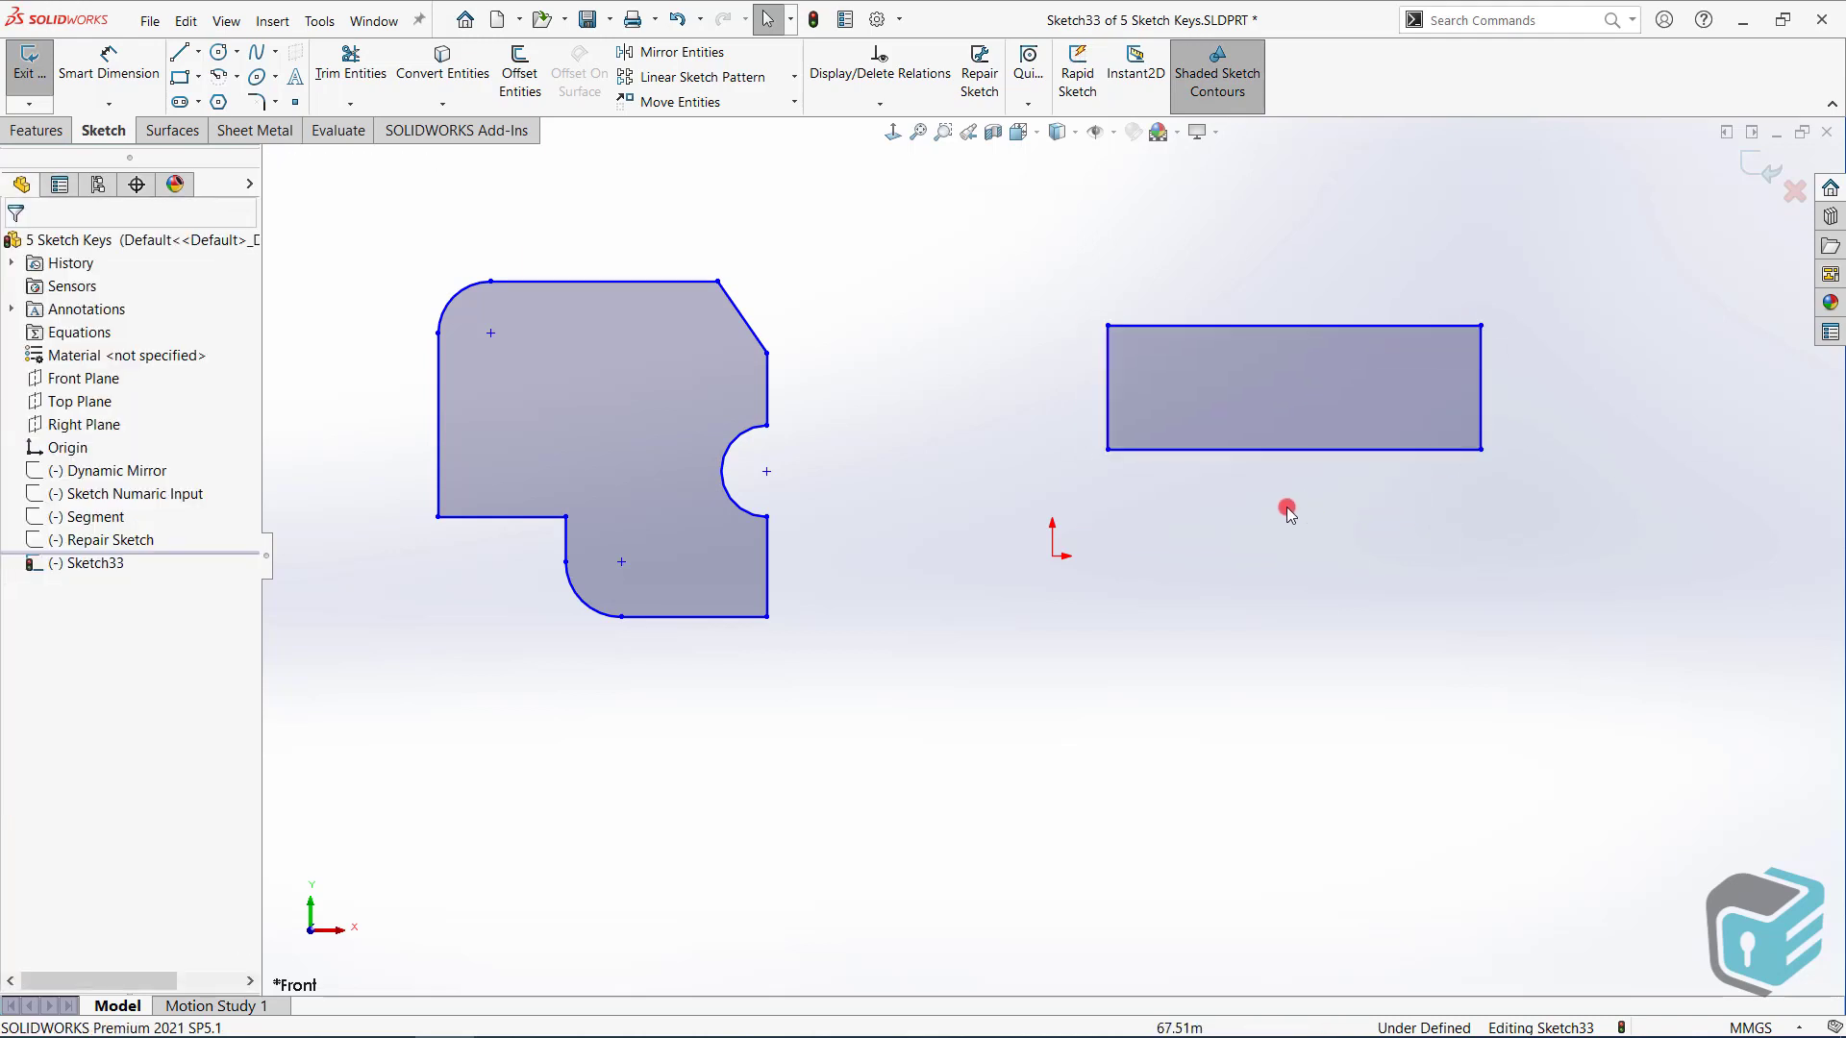
# Use Jog Line to add a downward jog near the left end of the rectangle's bottom line and an upward jog mid-top line
pyautogui.click(319, 20)
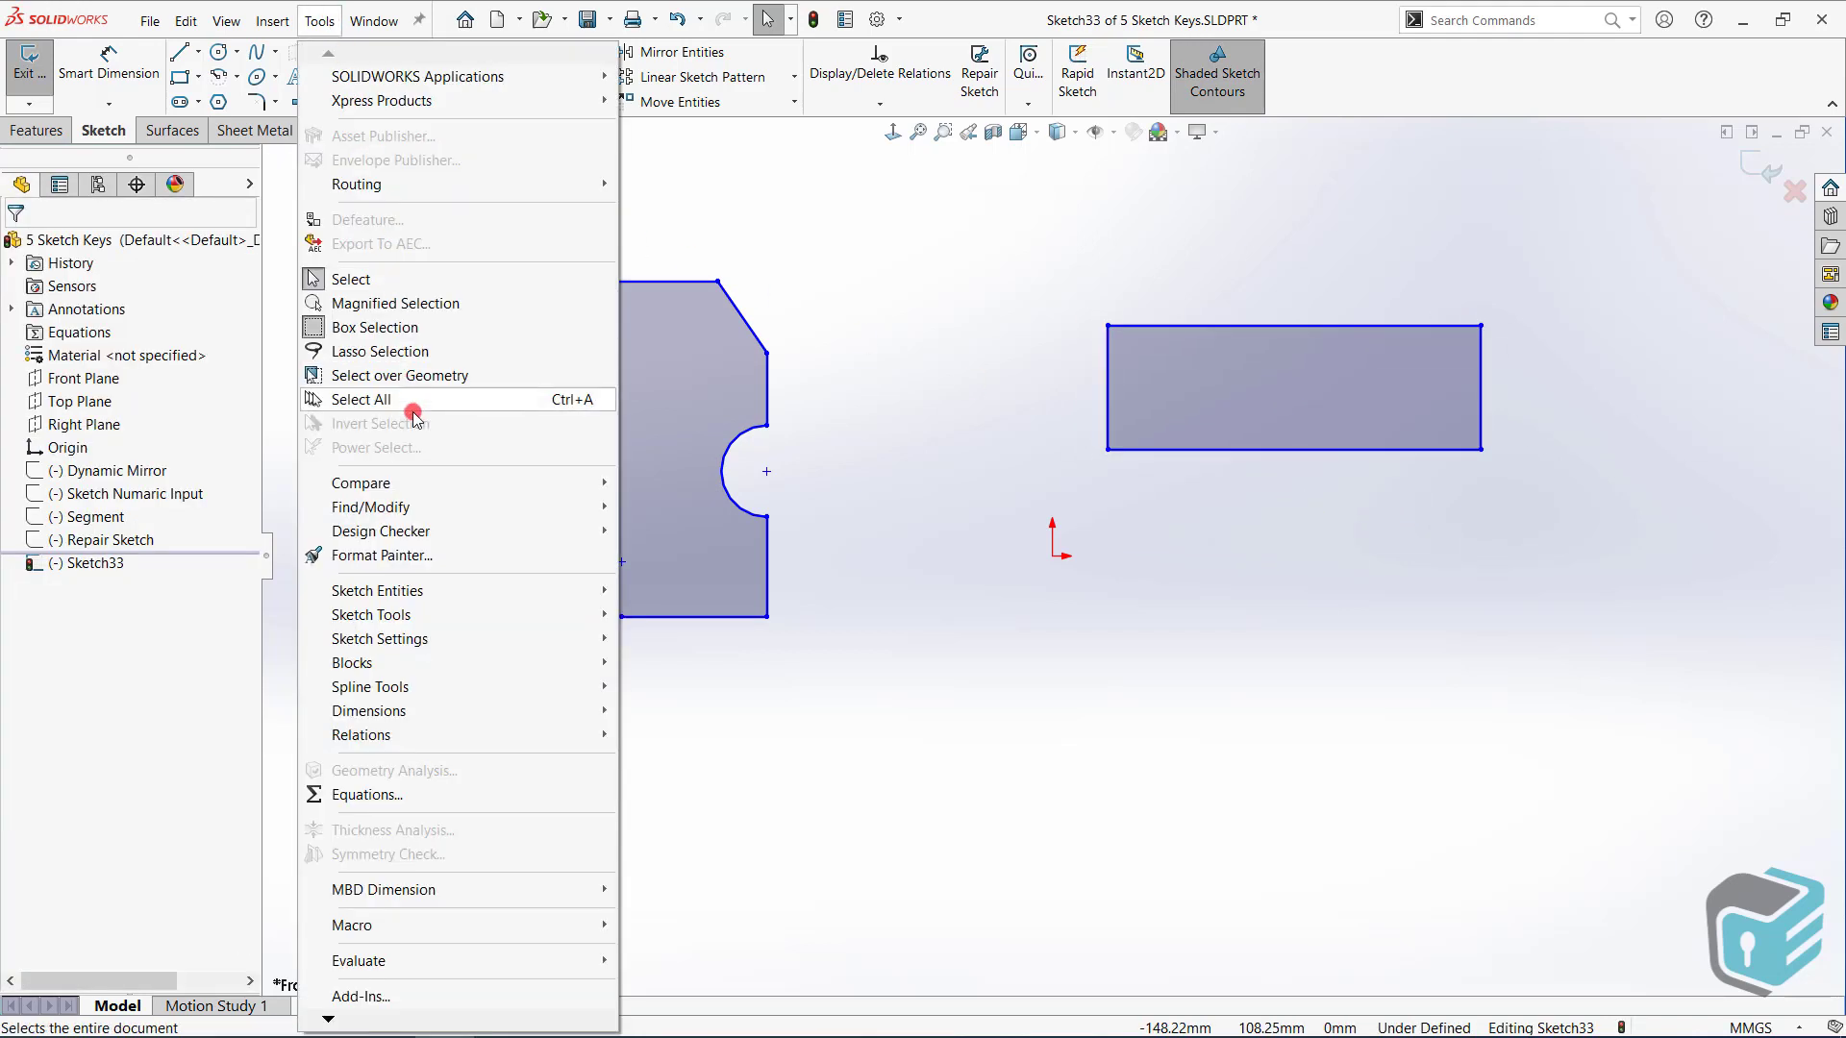
pyautogui.moveTo(441, 614)
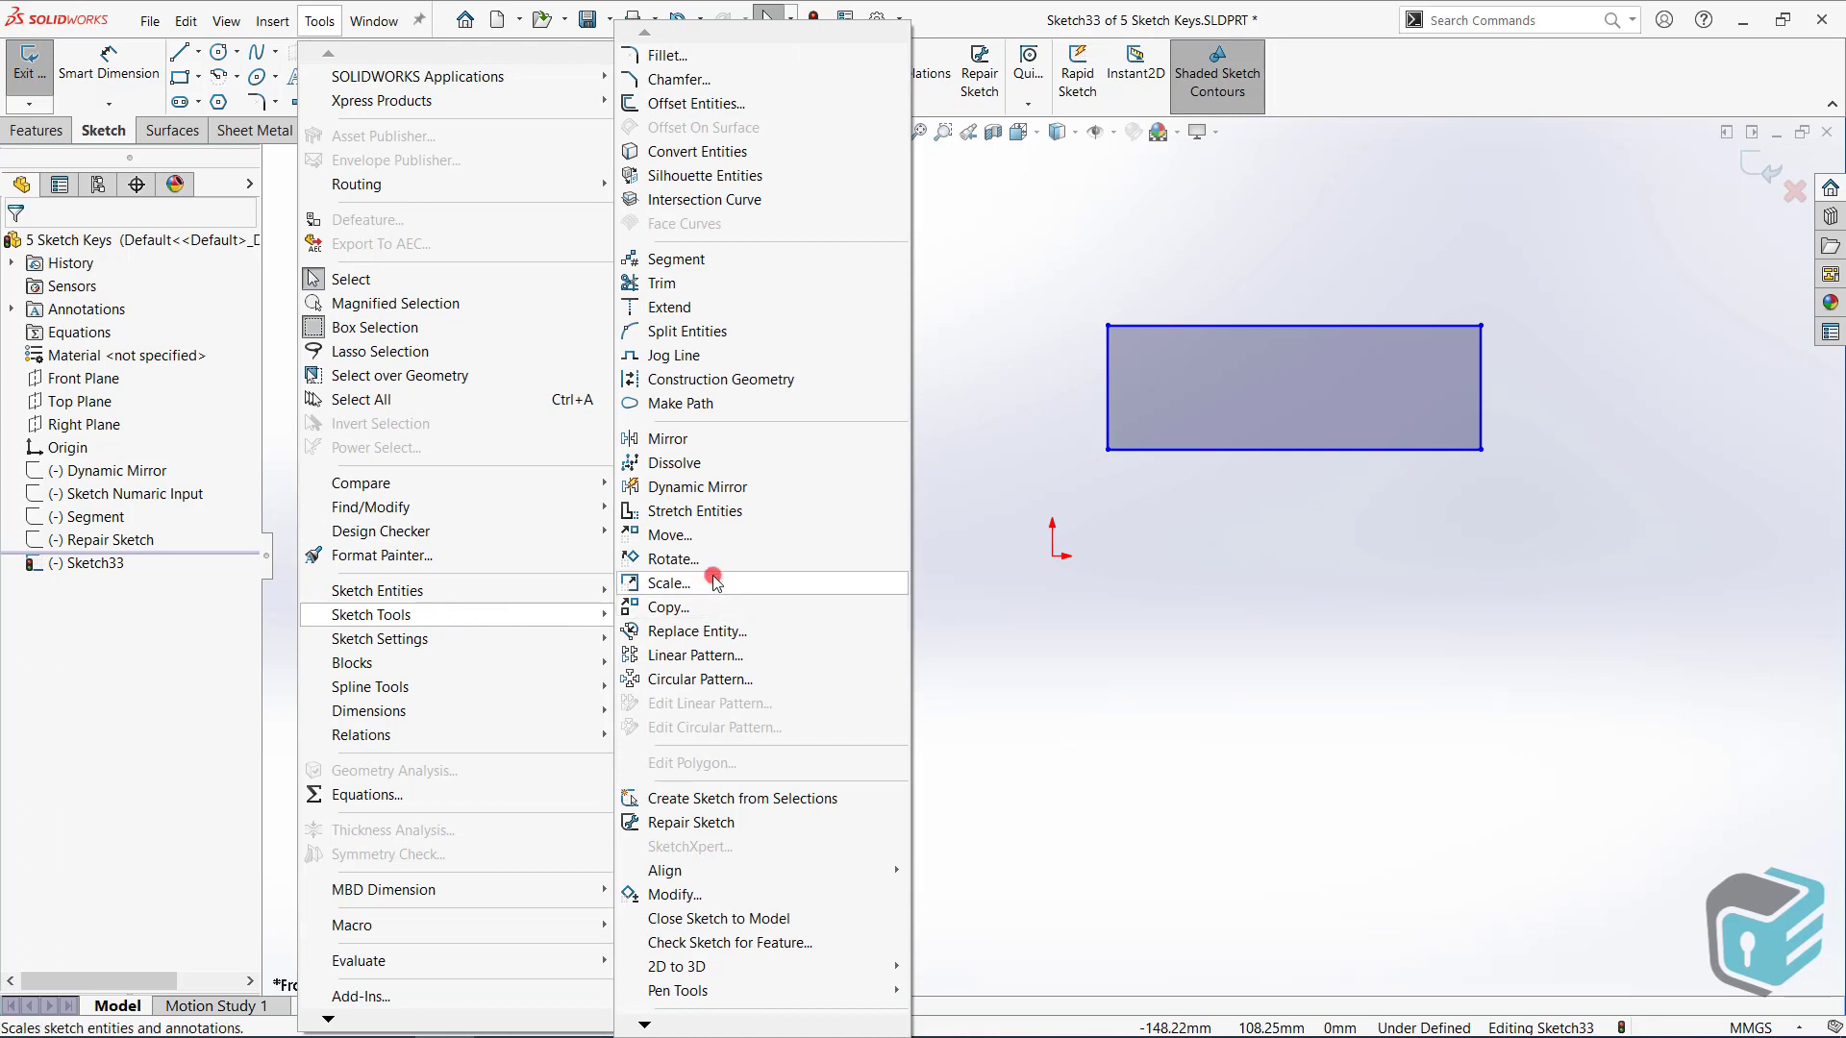
pyautogui.click(707, 356)
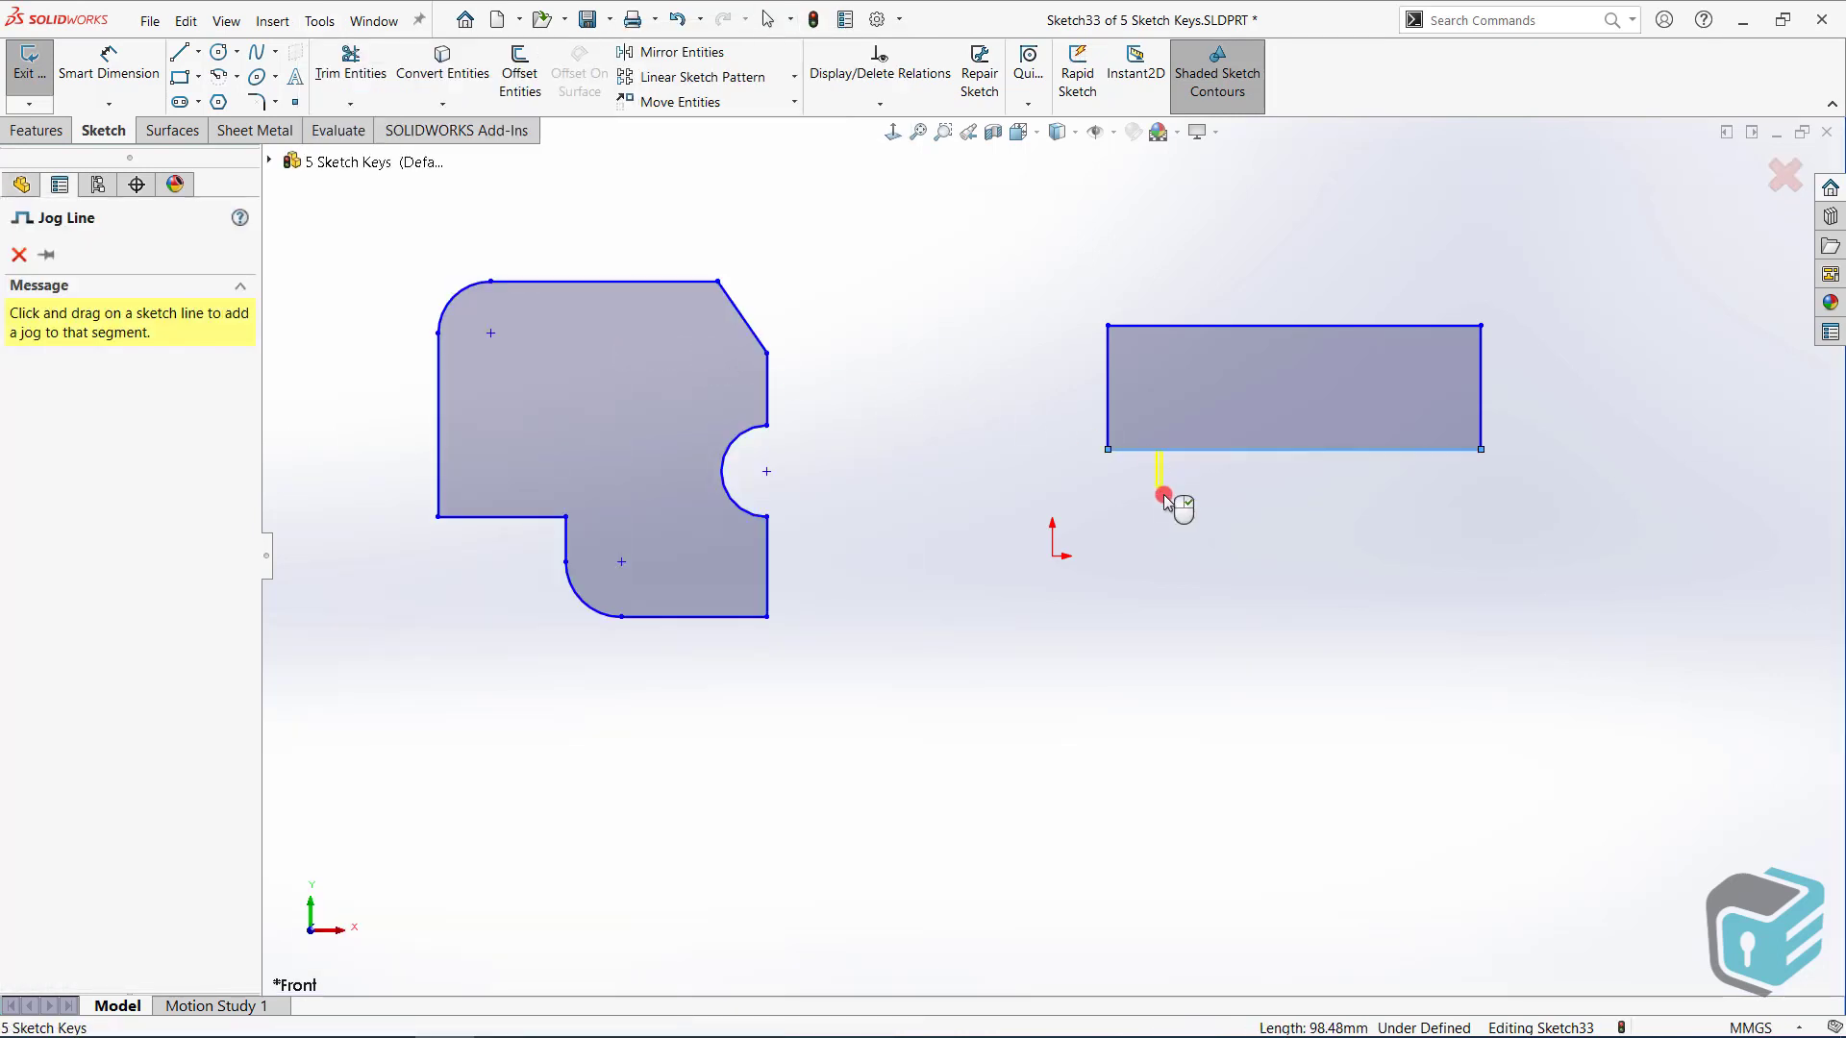
pyautogui.moveTo(1207, 545); pyautogui.dragTo(1207, 546)
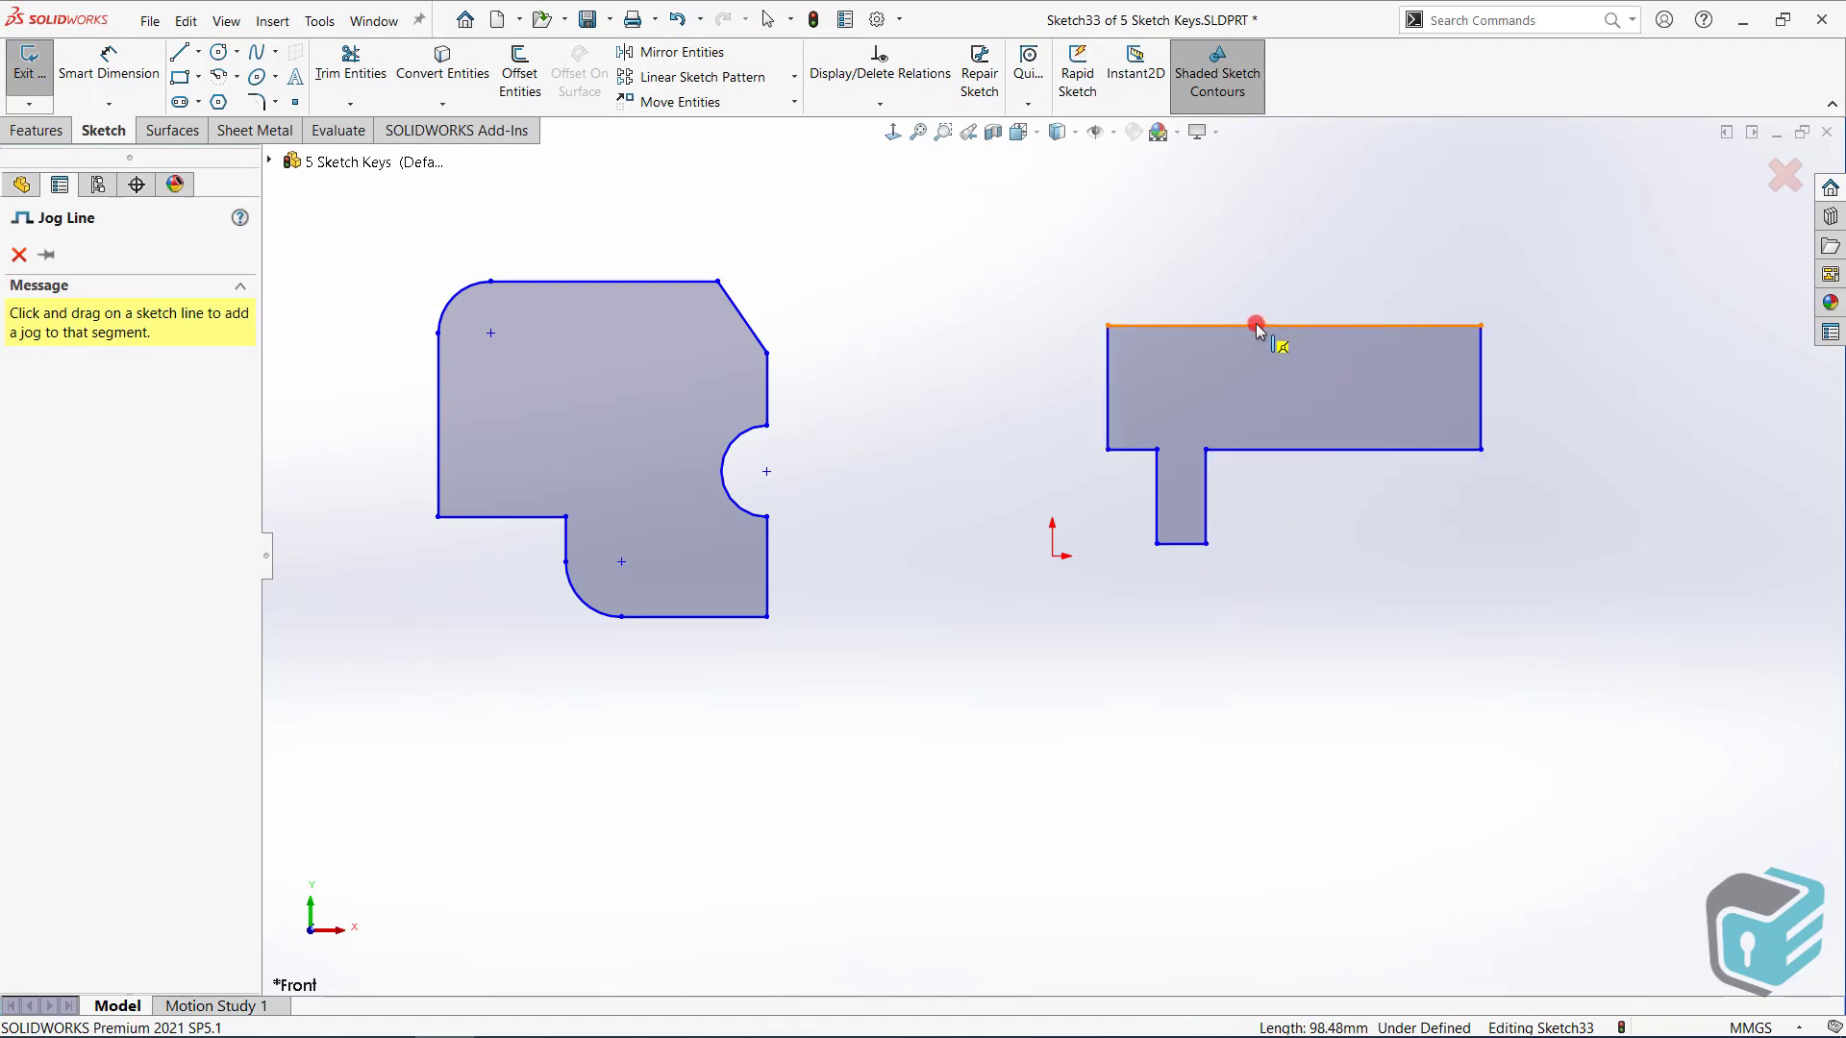
pyautogui.moveTo(1312, 223); pyautogui.dragTo(1311, 222)
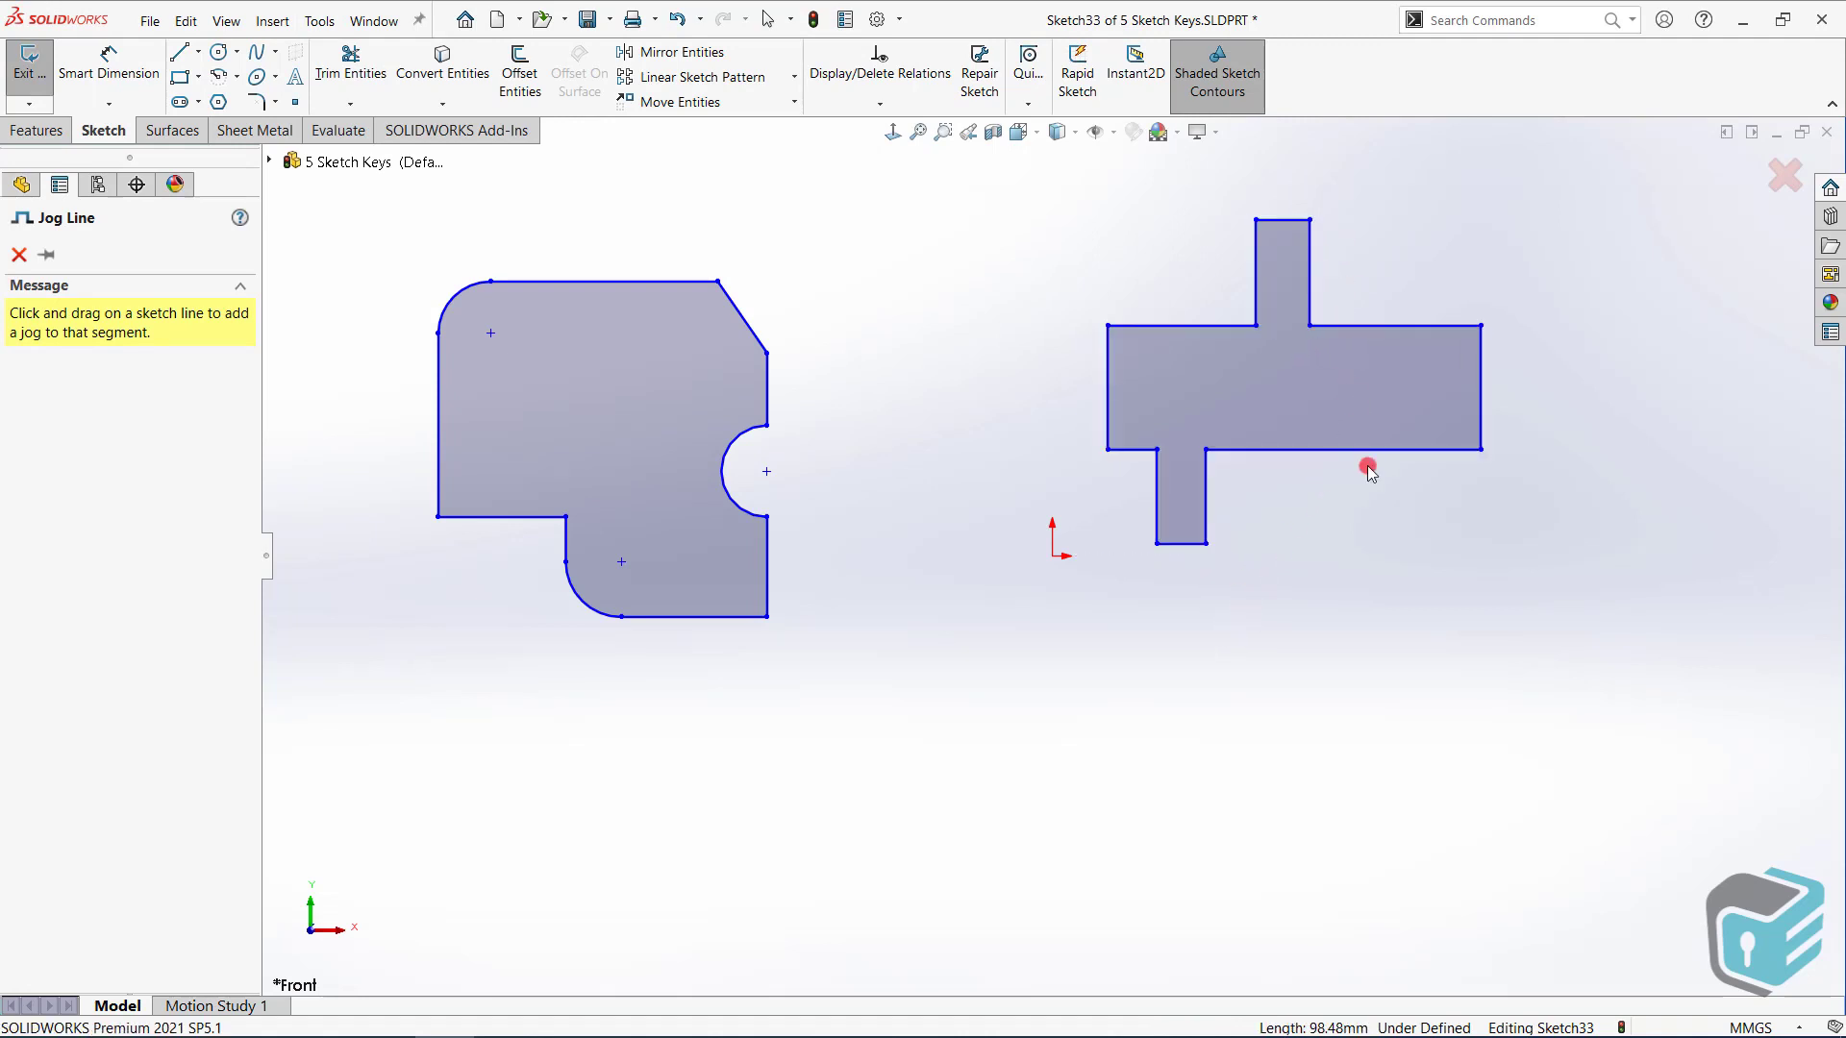
# Add a longer downward jog near the right end of the rectangle's bottom line, and exit the sketch
pyautogui.moveTo(1383, 452); pyautogui.dragTo(1404, 544)
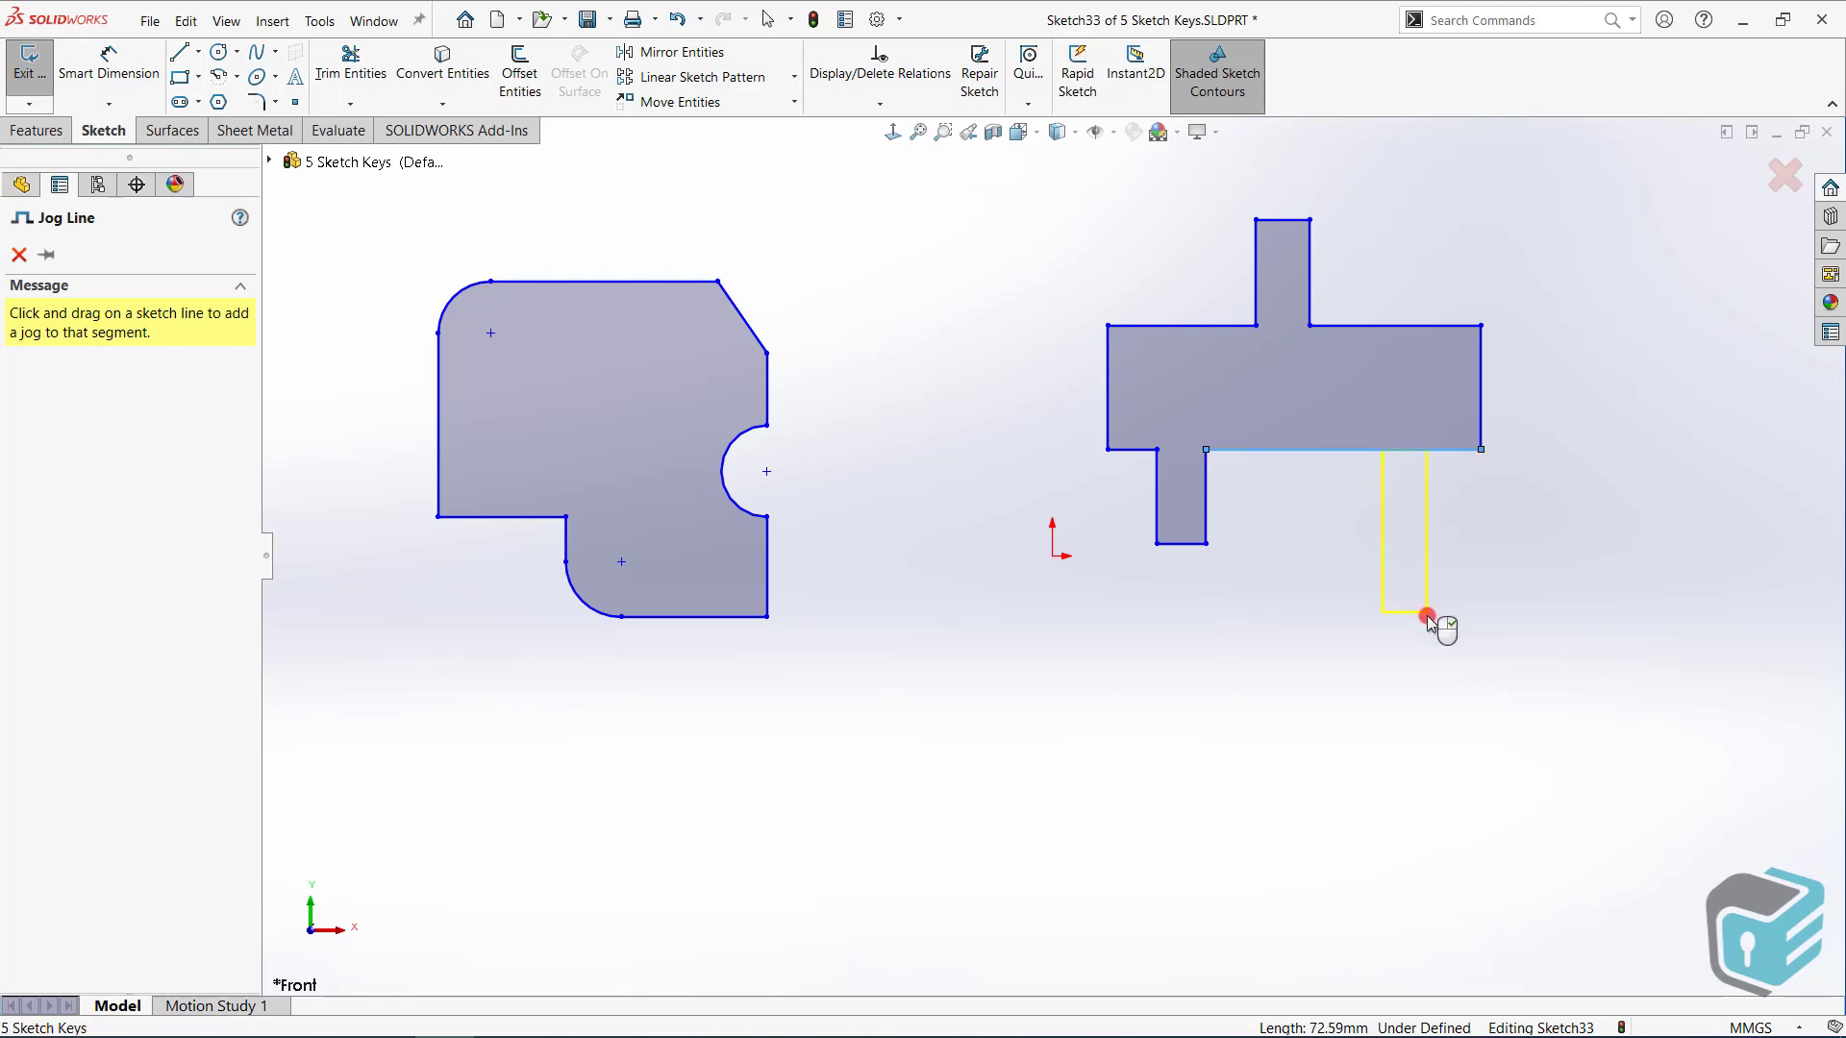
pyautogui.moveTo(1425, 635); pyautogui.dragTo(1426, 635)
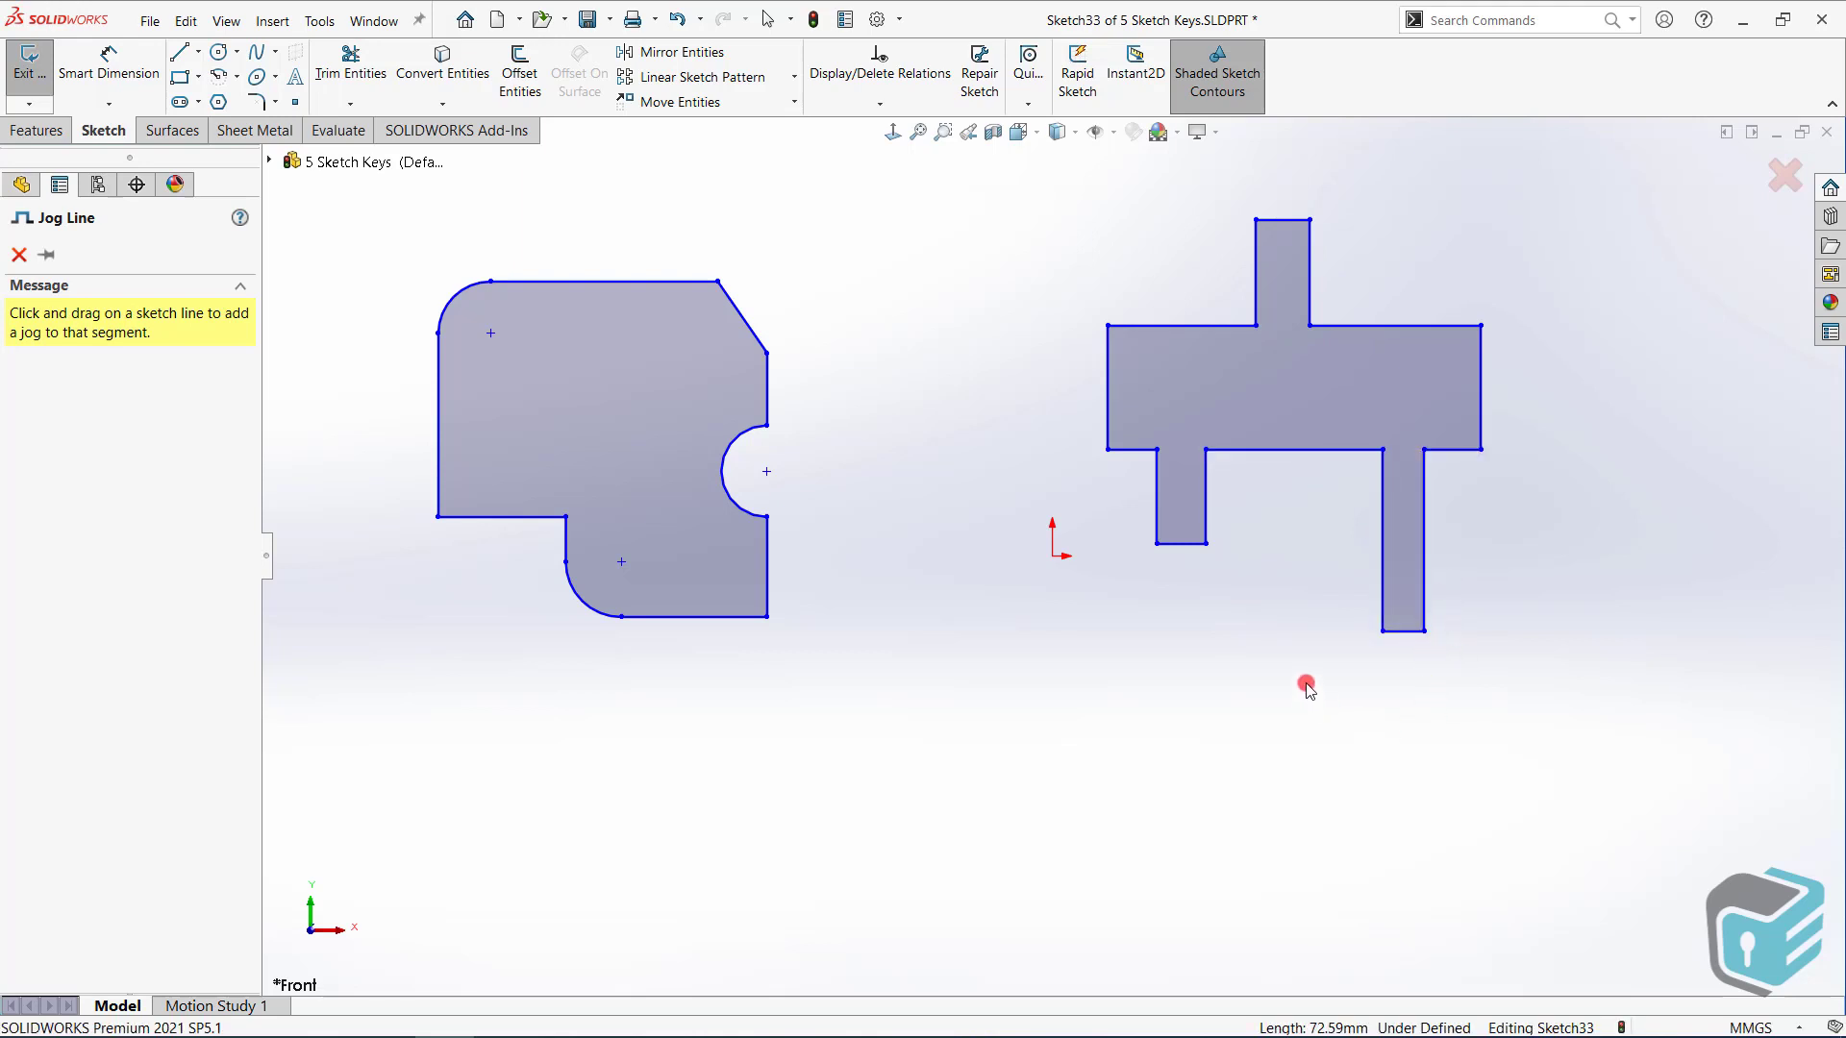
pyautogui.click(16, 254)
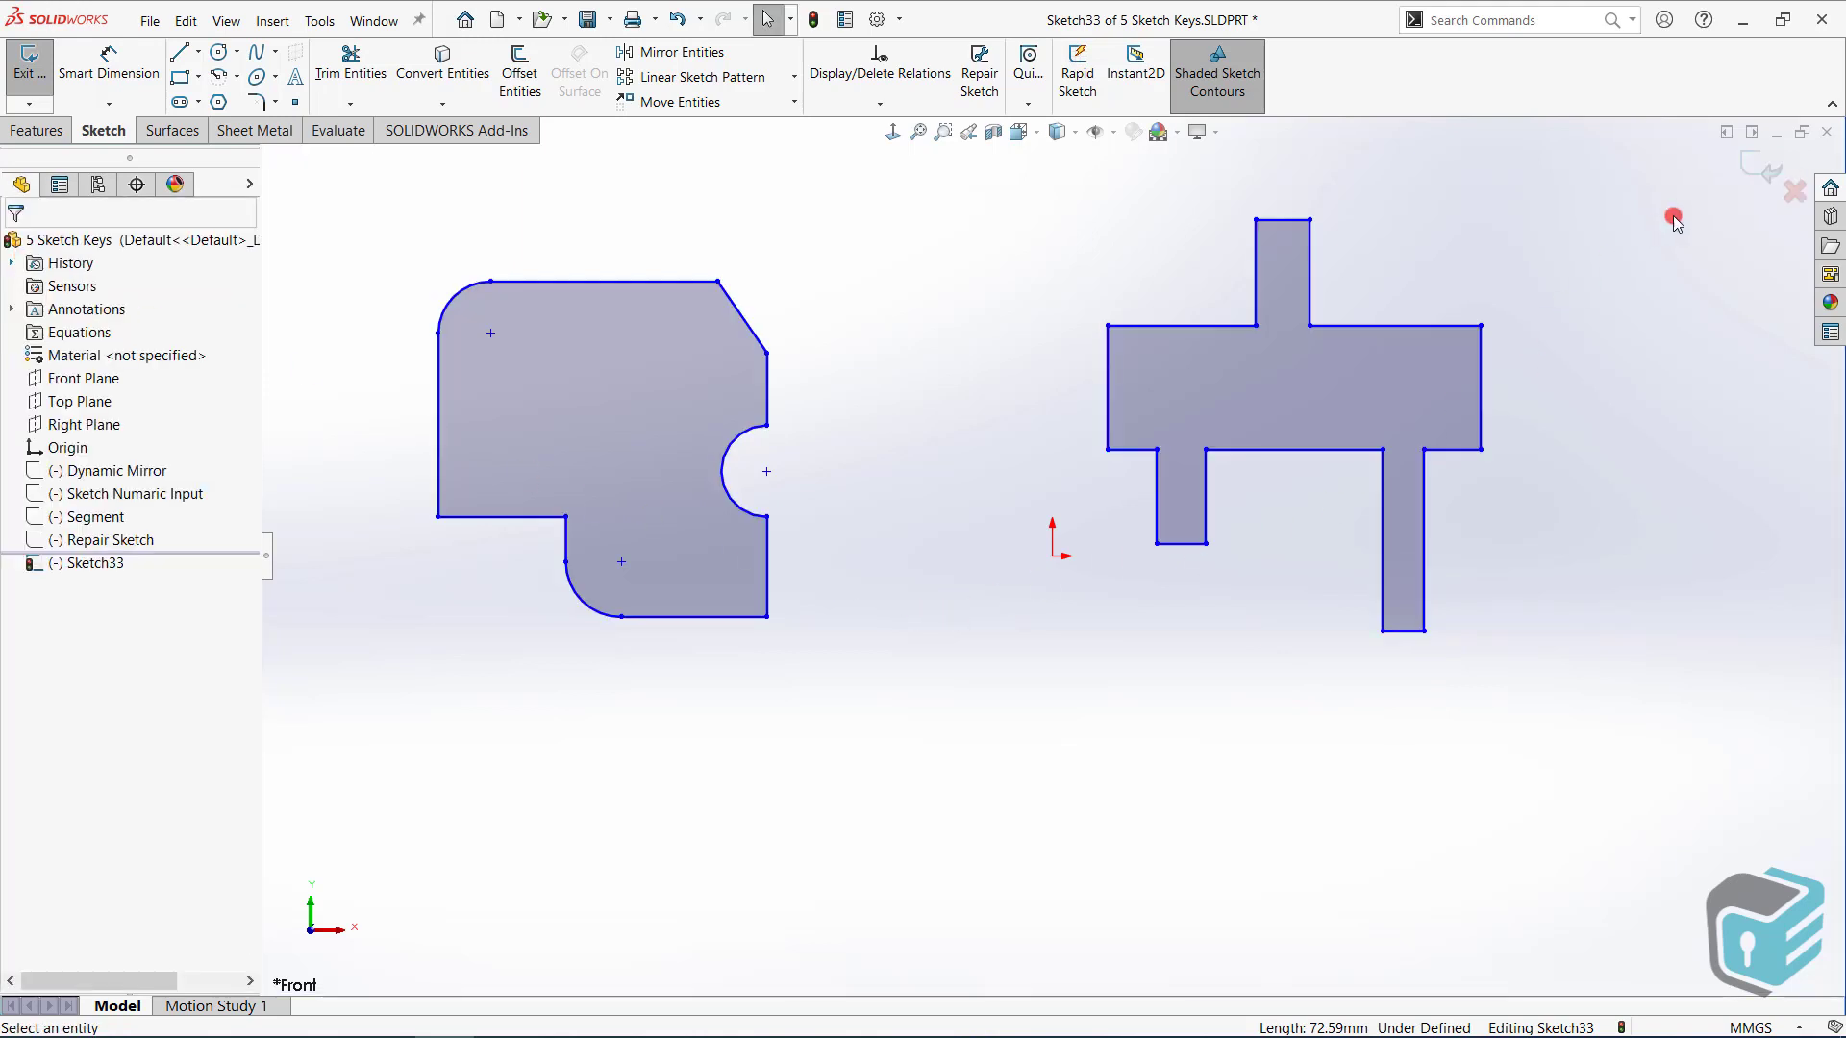
pyautogui.click(1766, 169)
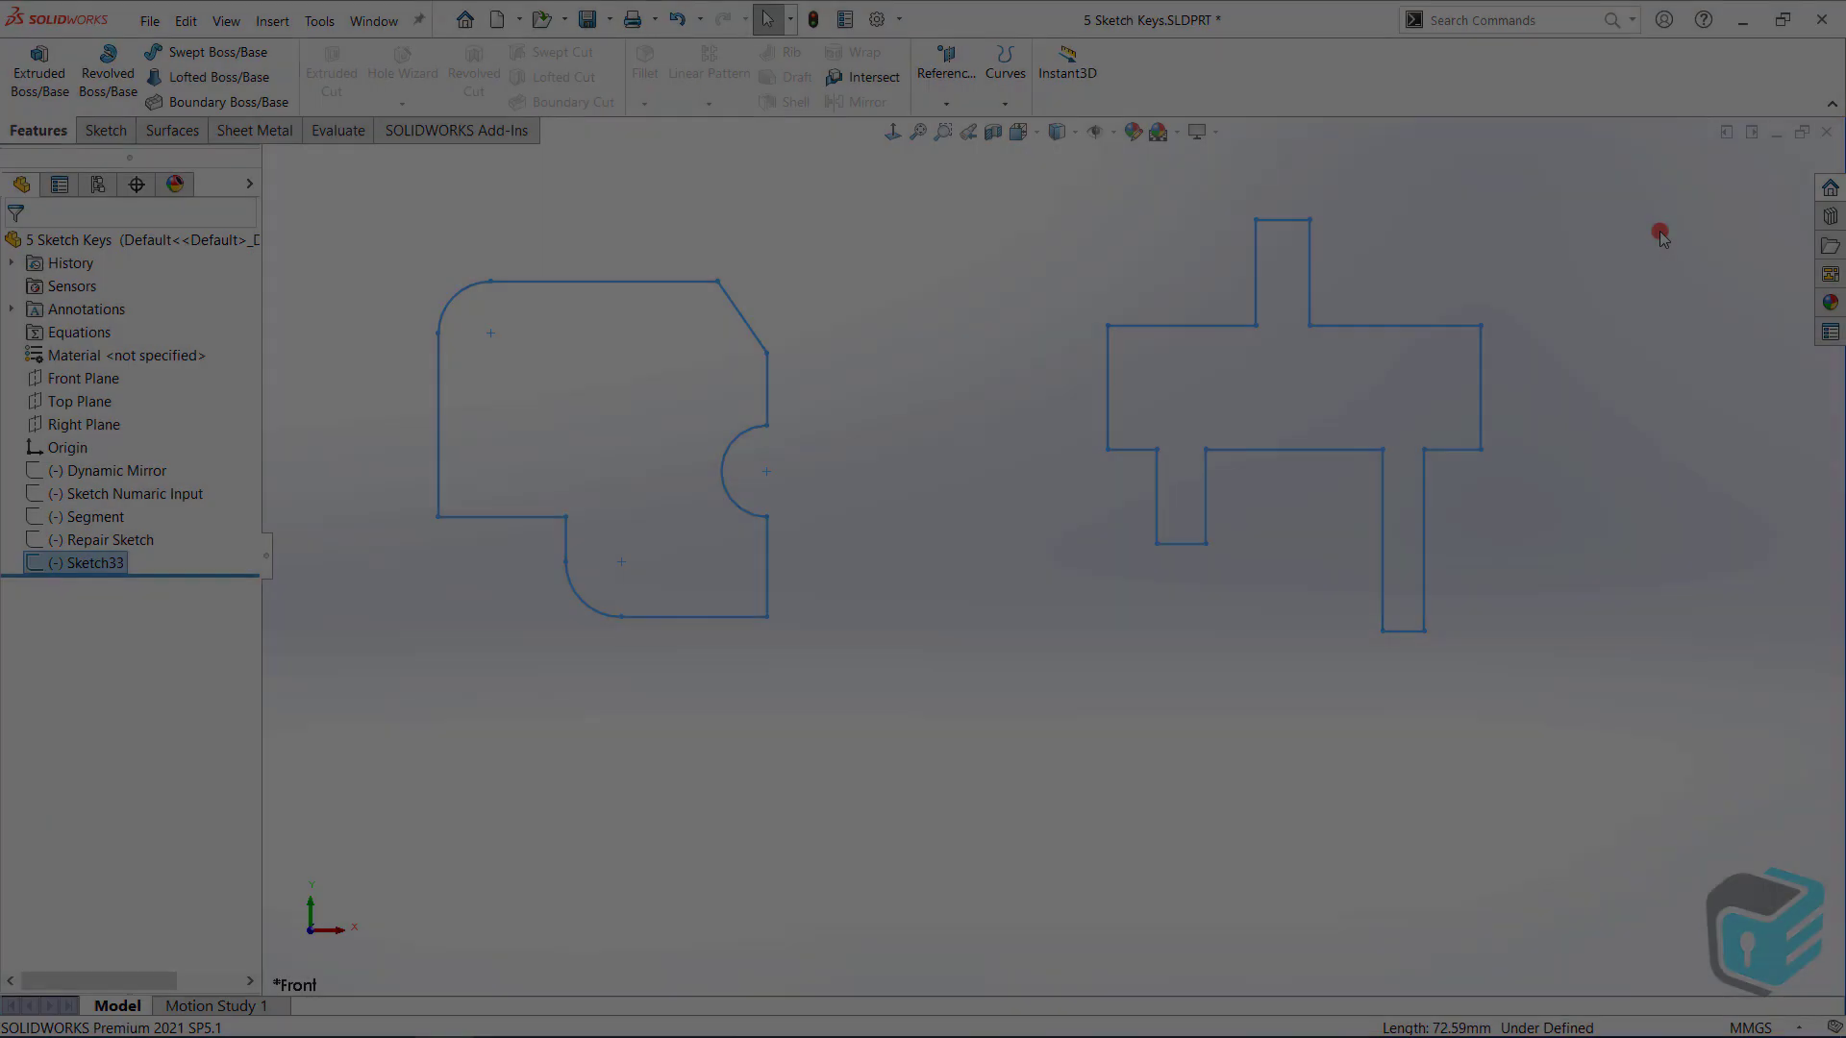